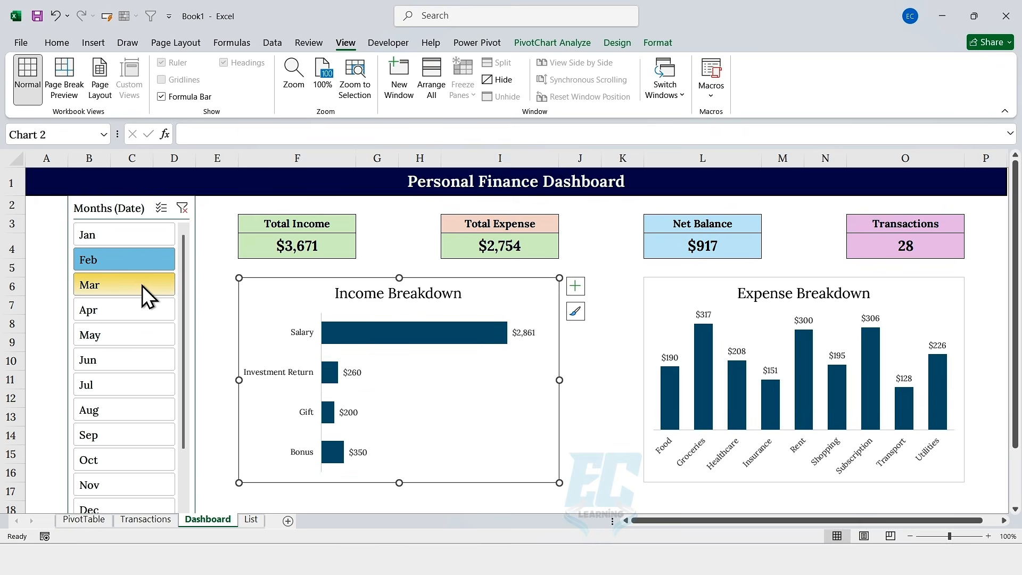
Step: Preview the finished dashboard by filtering it to Mar, Jan, Feb and Mar in the Months (Date) slicer, and clear the filter
{"action": "left_click", "coordinate": [141, 286]}
{"action": "left_click", "coordinate": [139, 240]}
{"action": "left_click", "coordinate": [144, 257]}
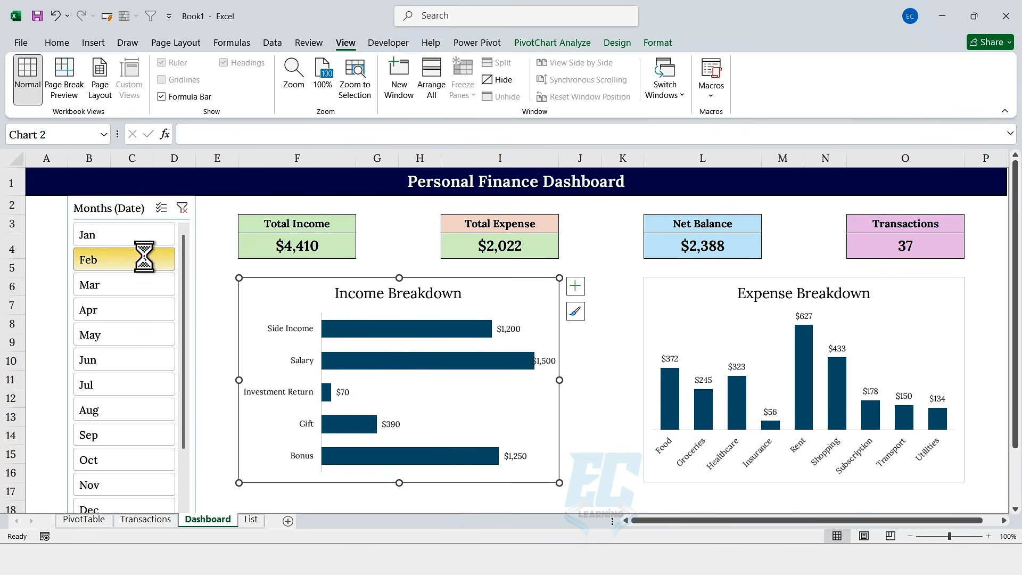
{"action": "left_click", "coordinate": [153, 285]}
{"action": "left_click", "coordinate": [182, 208]}
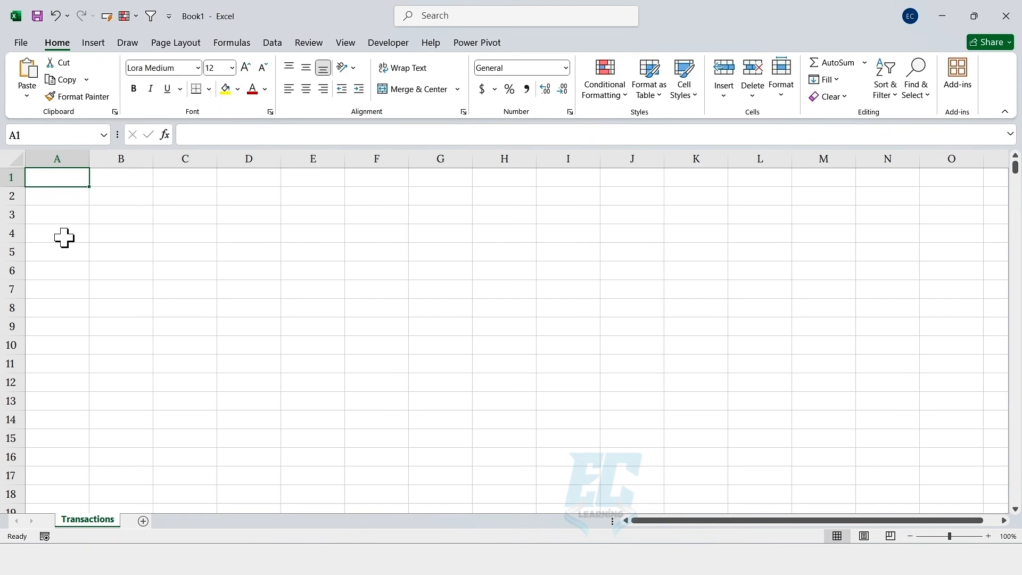
Step: Enter the headers Date, Type, Details, Payment Method and Amount $ in cells A1 to E1 of the Transactions sheet
{"action": "type", "text": "Date"}
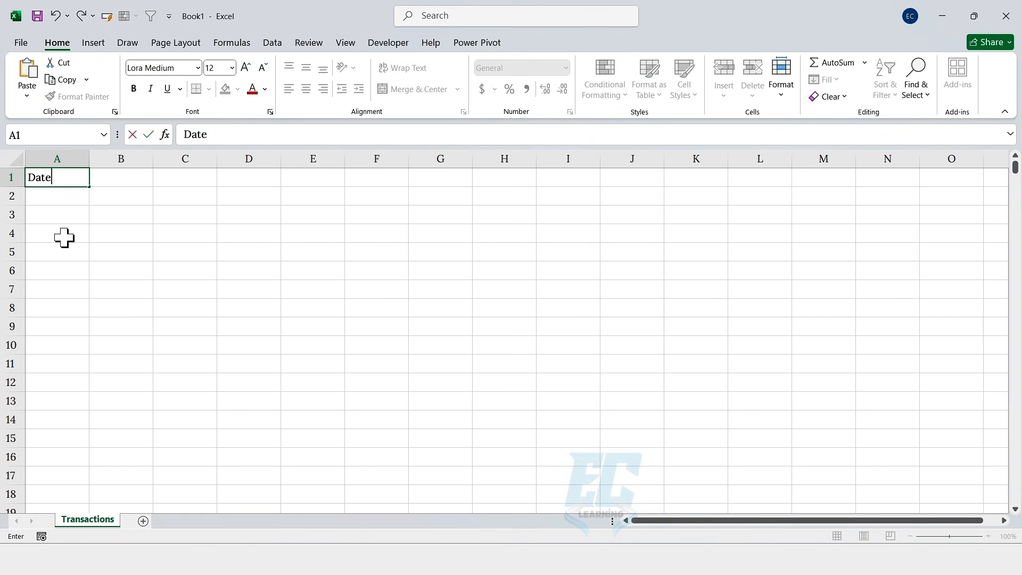
{"action": "key", "text": "Tab"}
{"action": "type", "text": "Type"}
{"action": "key", "text": "Tab"}
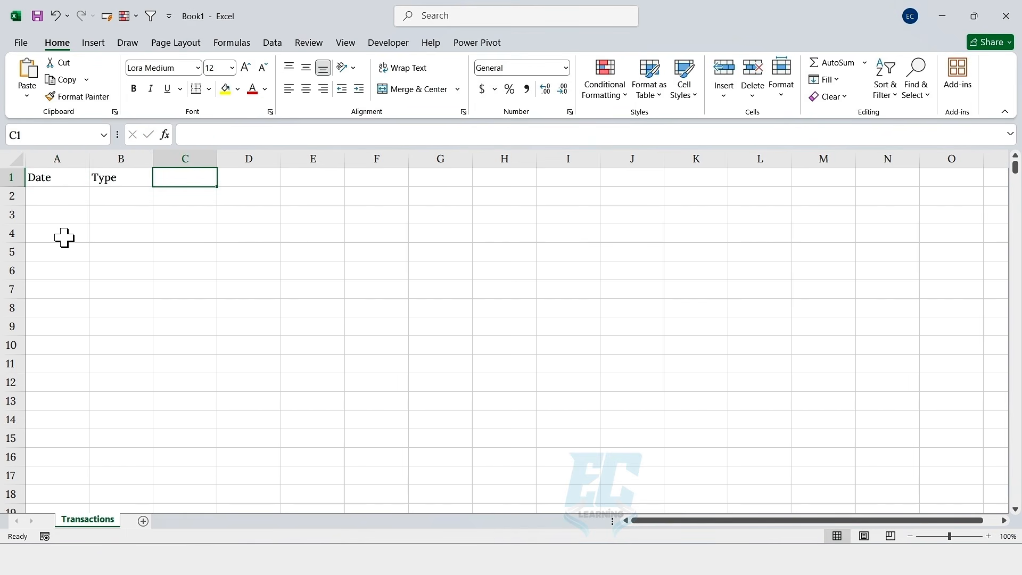
{"action": "type", "text": "Details"}
{"action": "key", "text": "Tab"}
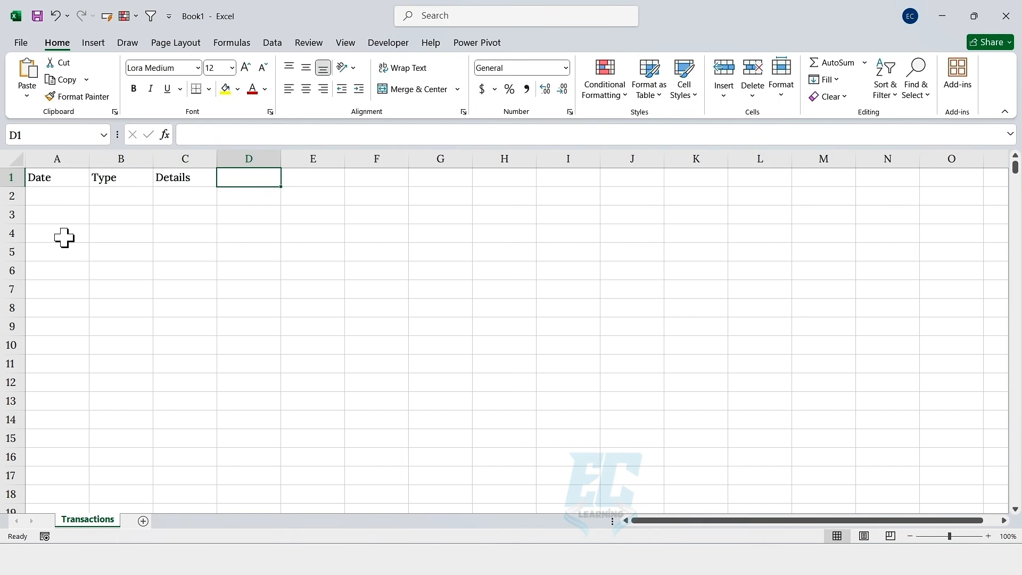
{"action": "type", "text": "Payment Method"}
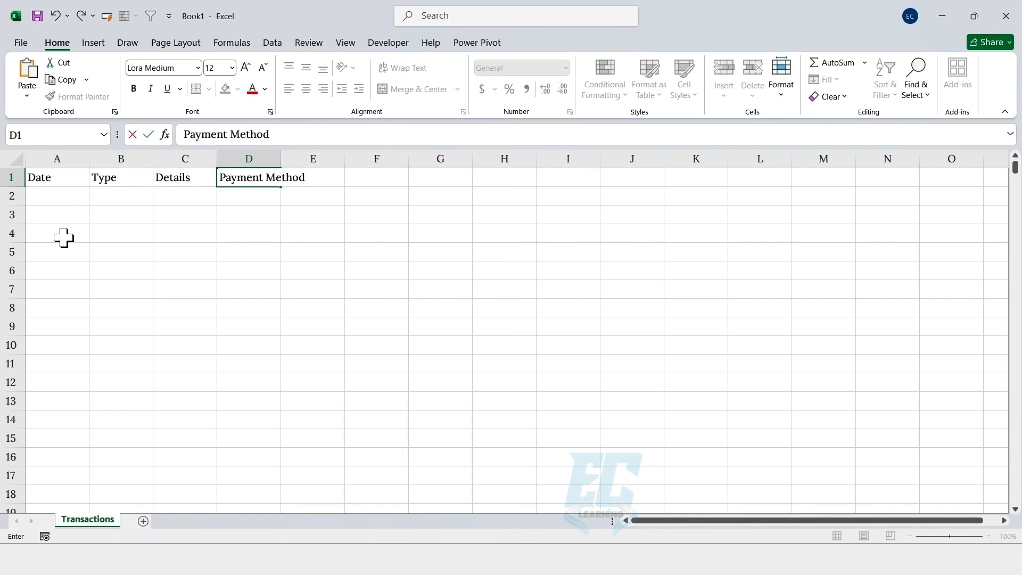
{"action": "key", "text": "Tab"}
{"action": "type", "text": "Amou"}
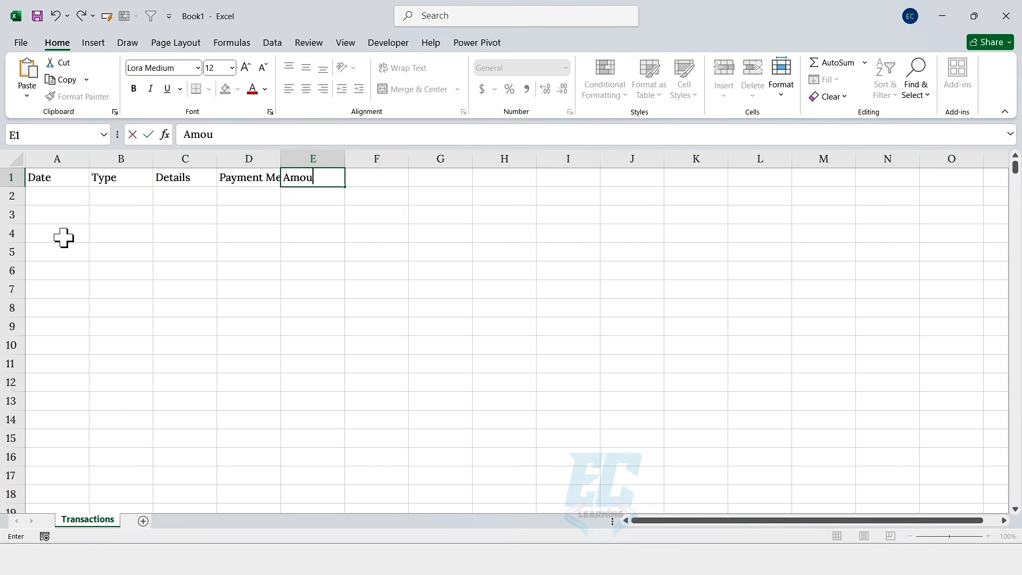
{"action": "type", "text": "nt $"}
{"action": "key", "text": "Tab"}
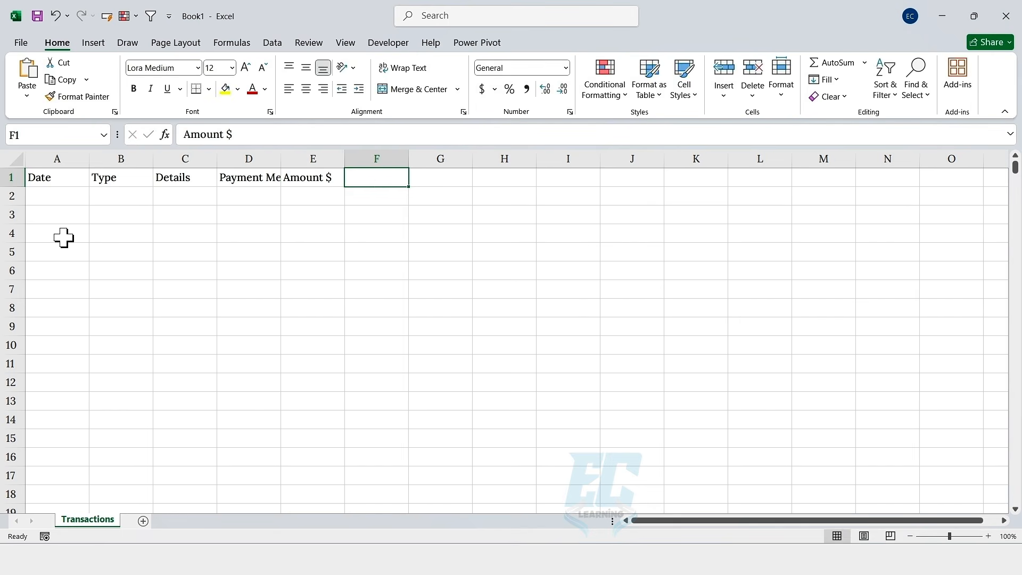
Step: Enter the headers Income/Expense, Income $, Expense $ and Balance $ in F1 to I1, and autofit the widths of columns D and F
{"action": "type", "text": "Income/Expense"}
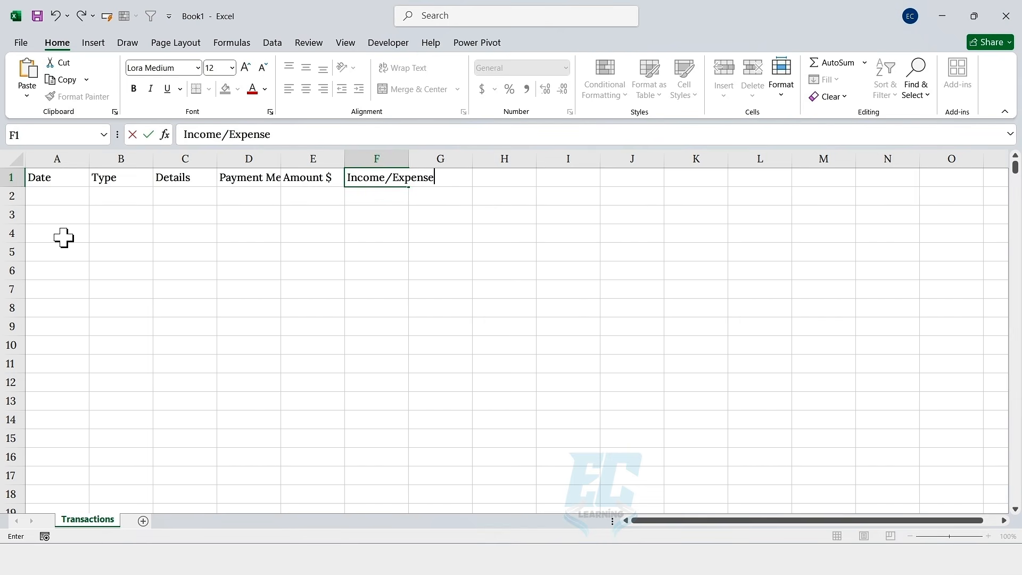
{"action": "key", "text": "Tab"}
{"action": "type", "text": "Income $"}
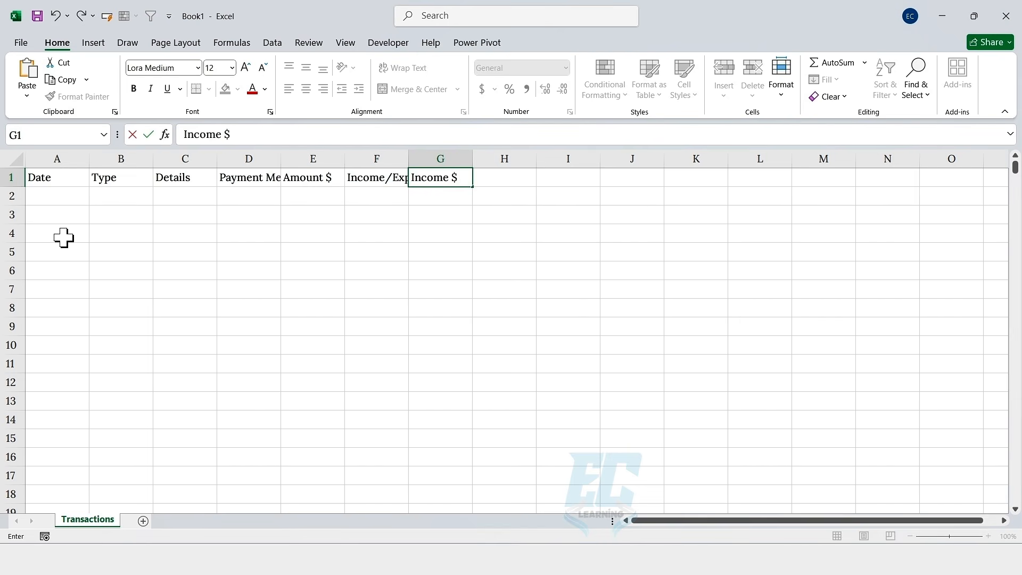
{"action": "key", "text": "Tab"}
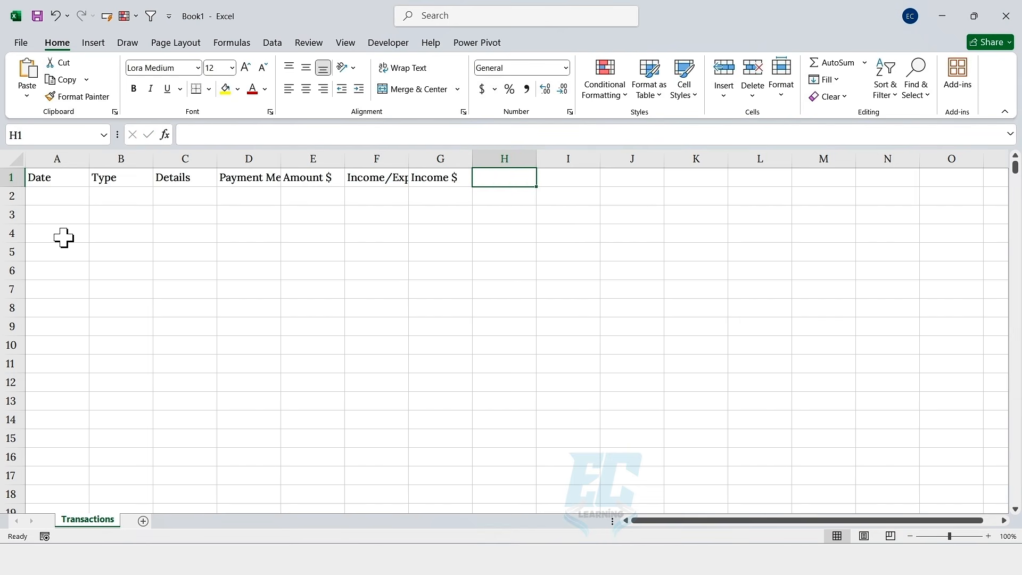
{"action": "type", "text": "Expense"}
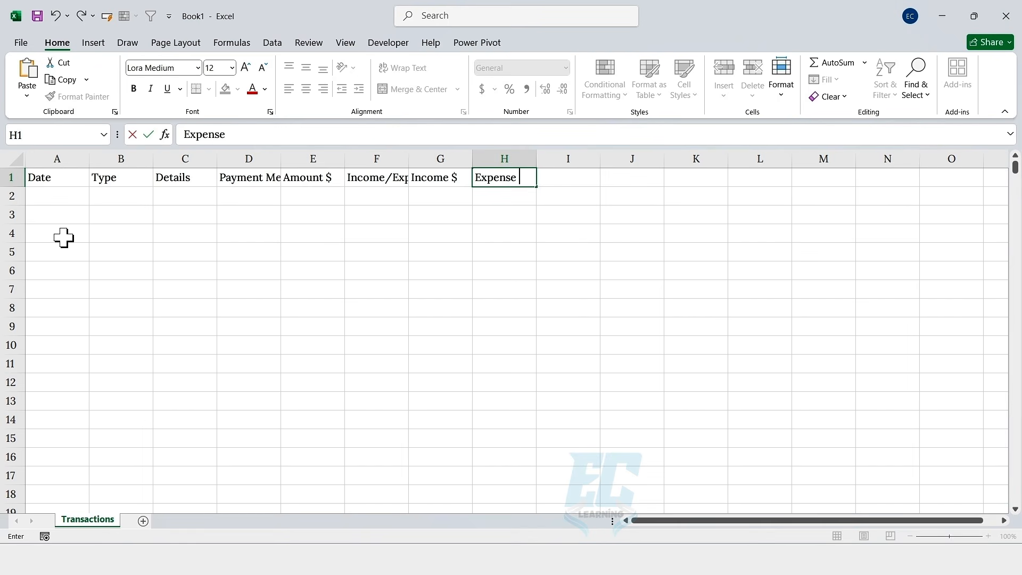
{"action": "type", "text": " $"}
{"action": "key", "text": "Tab"}
{"action": "type", "text": "Balance $"}
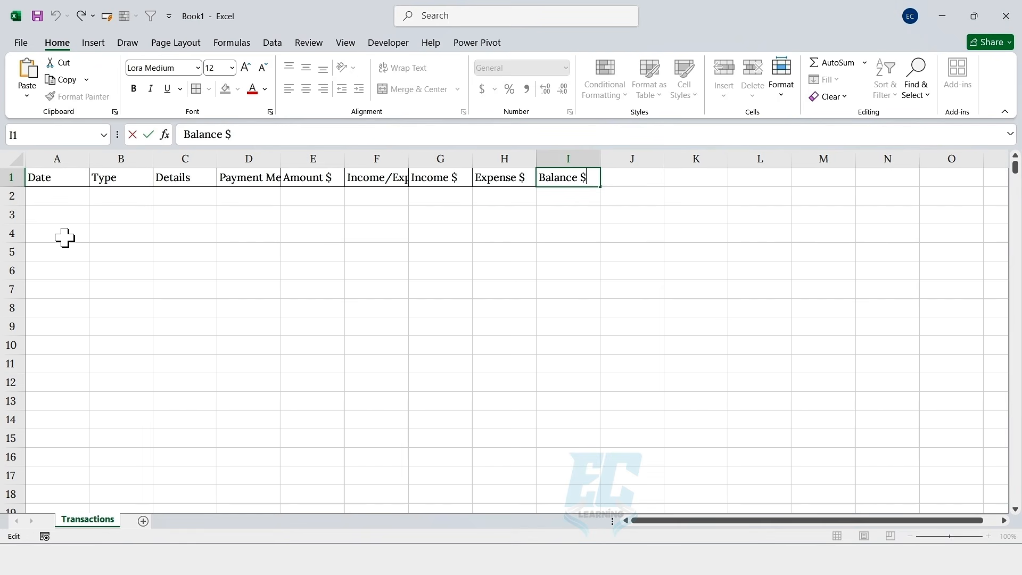
{"action": "key", "text": "Return"}
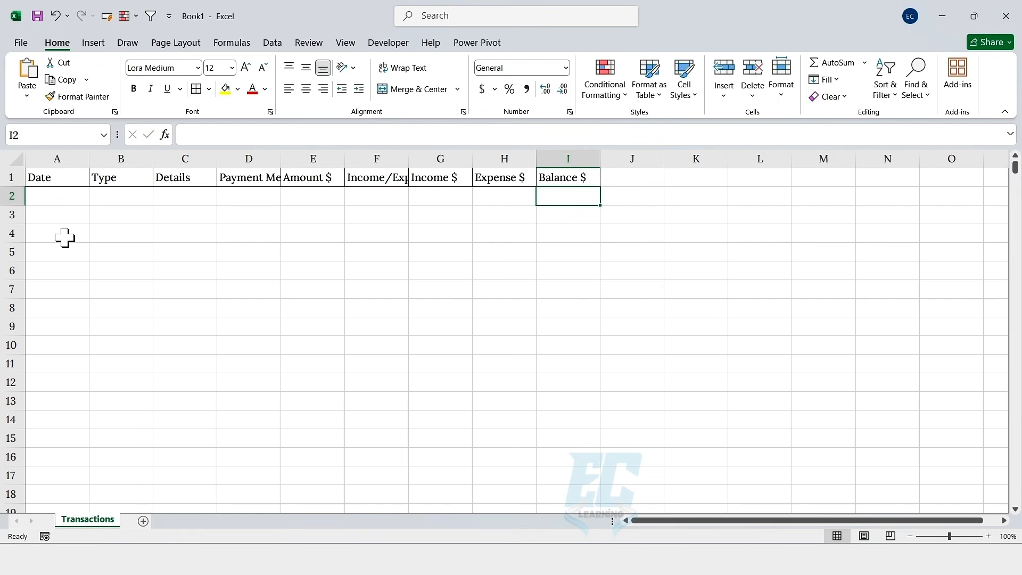
{"action": "double_click", "coordinate": [281, 160]}
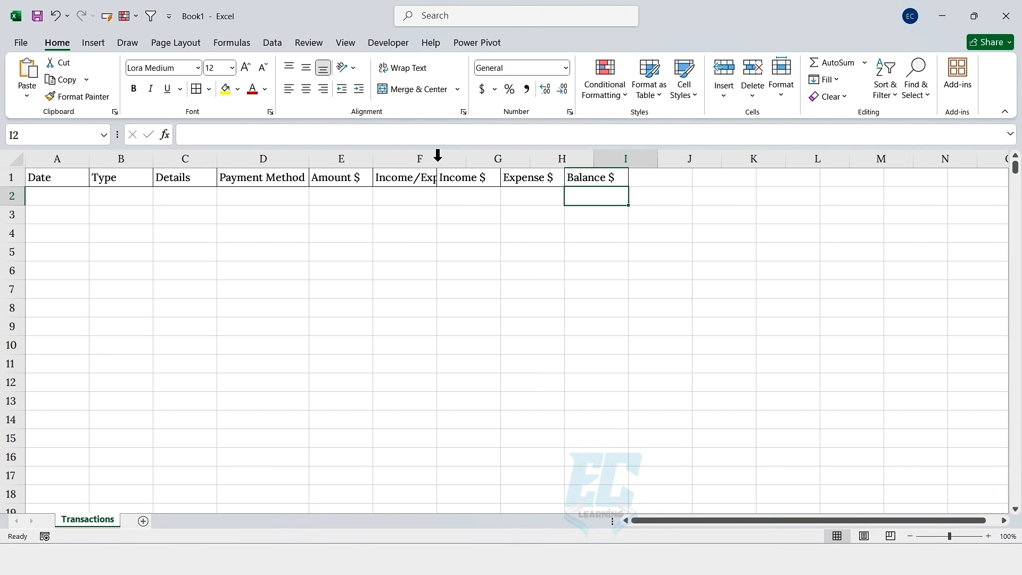
{"action": "double_click", "coordinate": [437, 159]}
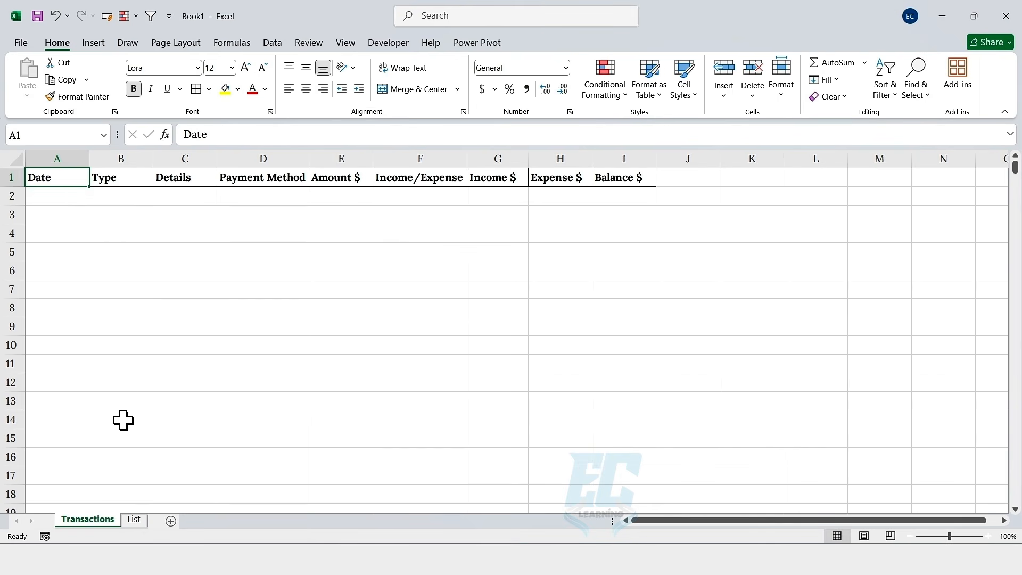
Step: Examine the Type and Category table and the Payment Method List on the List sheet, and return to the Transactions sheet
{"action": "left_click", "coordinate": [134, 520]}
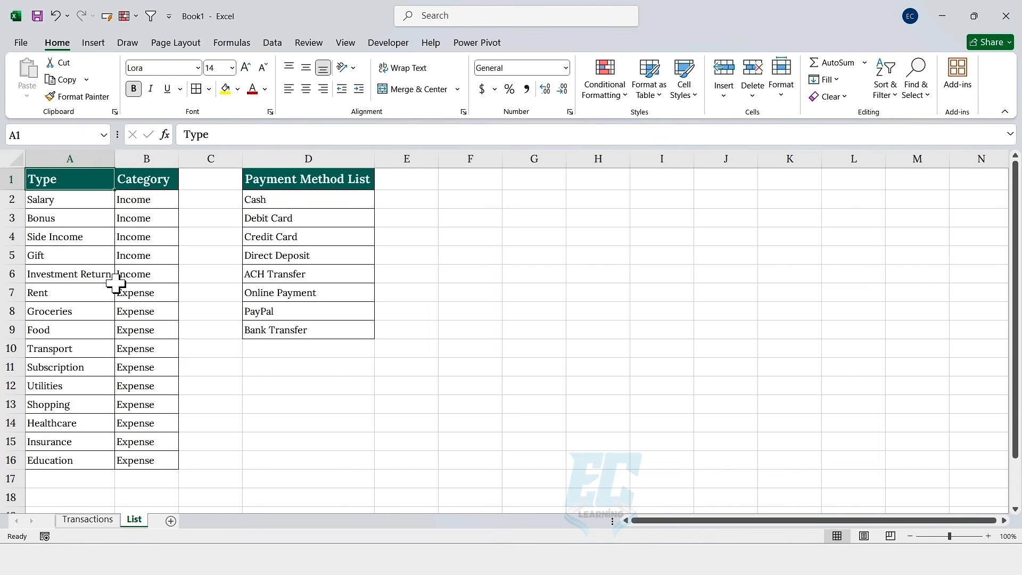
{"action": "left_click_drag", "start_coordinate": [53, 180], "coordinate": [137, 457]}
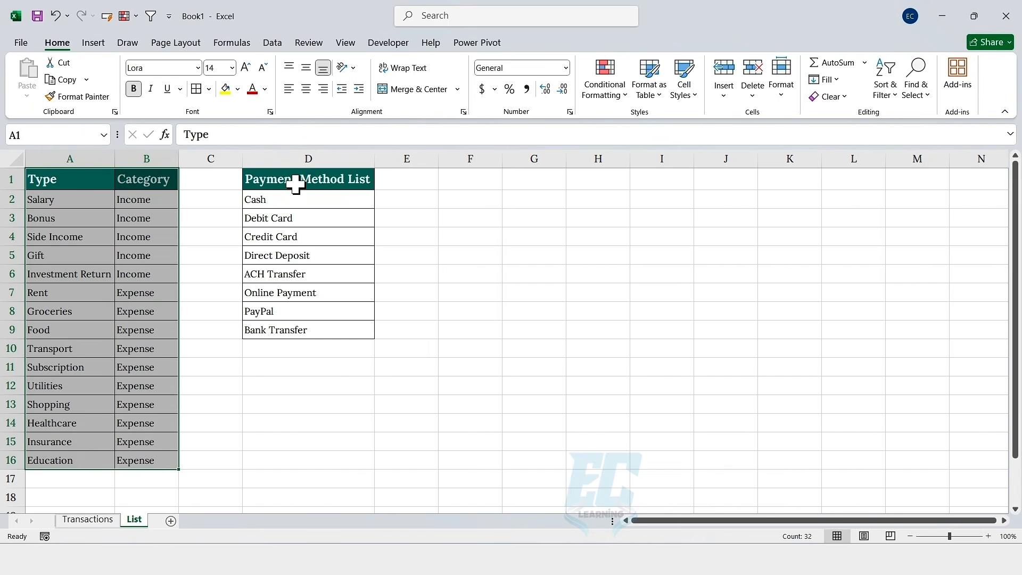
{"action": "left_click_drag", "start_coordinate": [292, 181], "coordinate": [293, 328]}
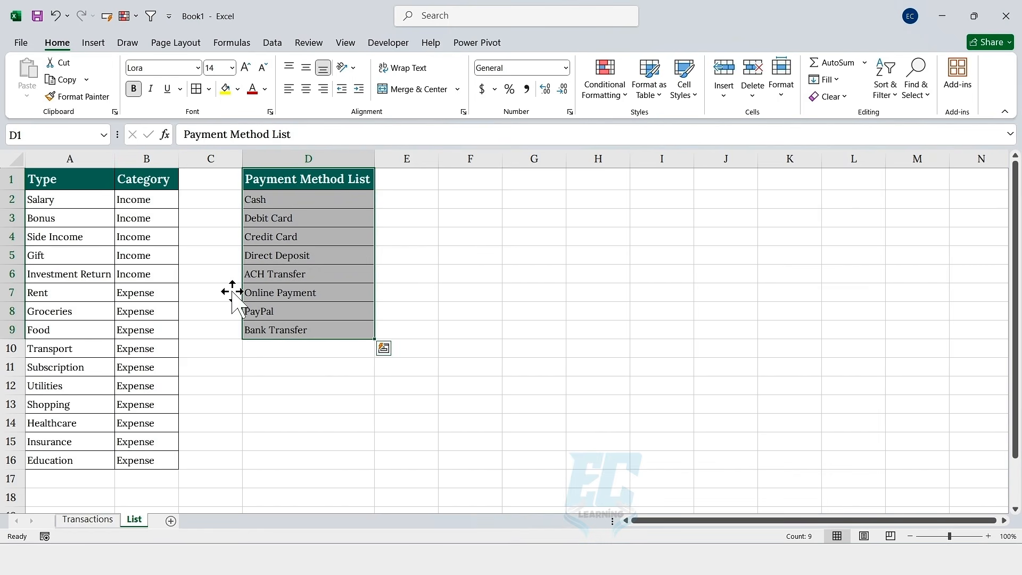
{"action": "left_click", "coordinate": [103, 520]}
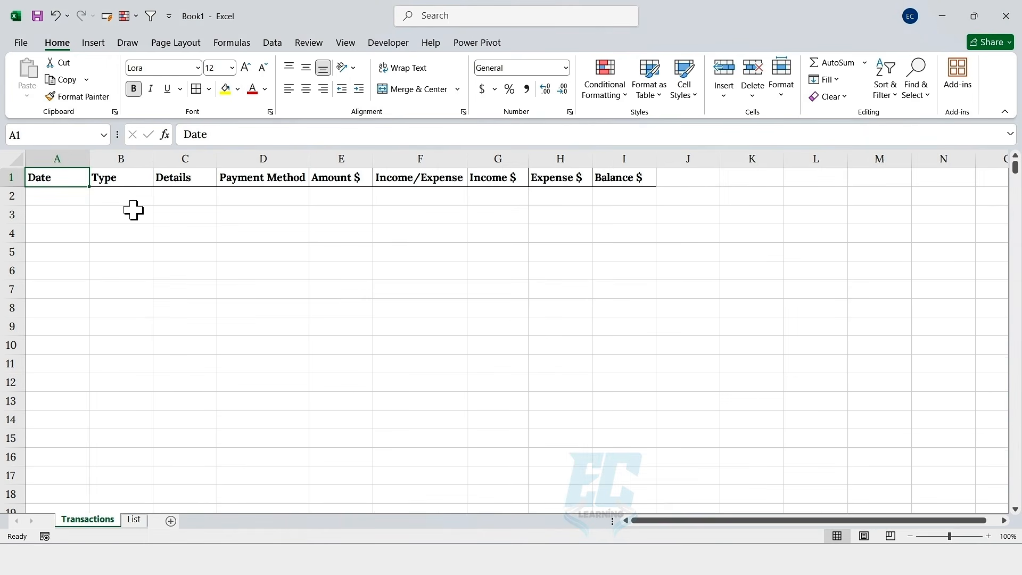
Step: Add a list data validation to cell B2 with source =List!$A$2:$A$16, and choose Salary from its choices
{"action": "left_click", "coordinate": [132, 196]}
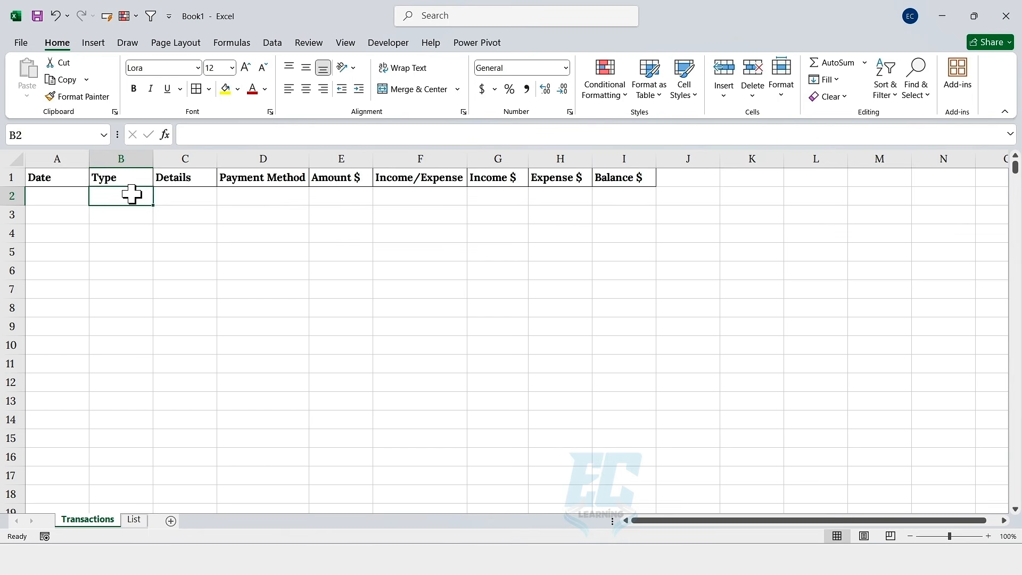
{"action": "left_click", "coordinate": [272, 45]}
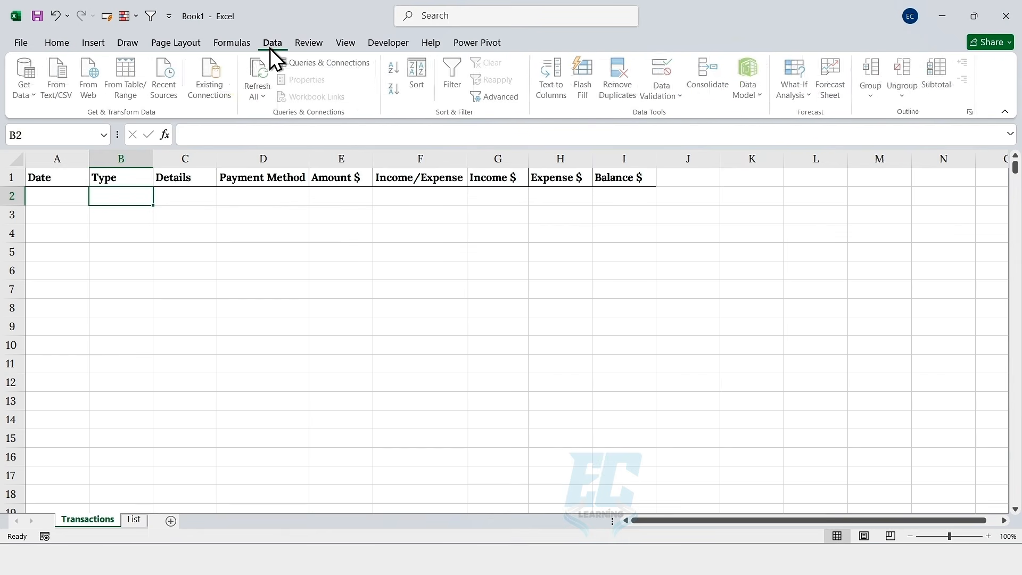
{"action": "left_click", "coordinate": [651, 80]}
{"action": "left_click", "coordinate": [627, 208]}
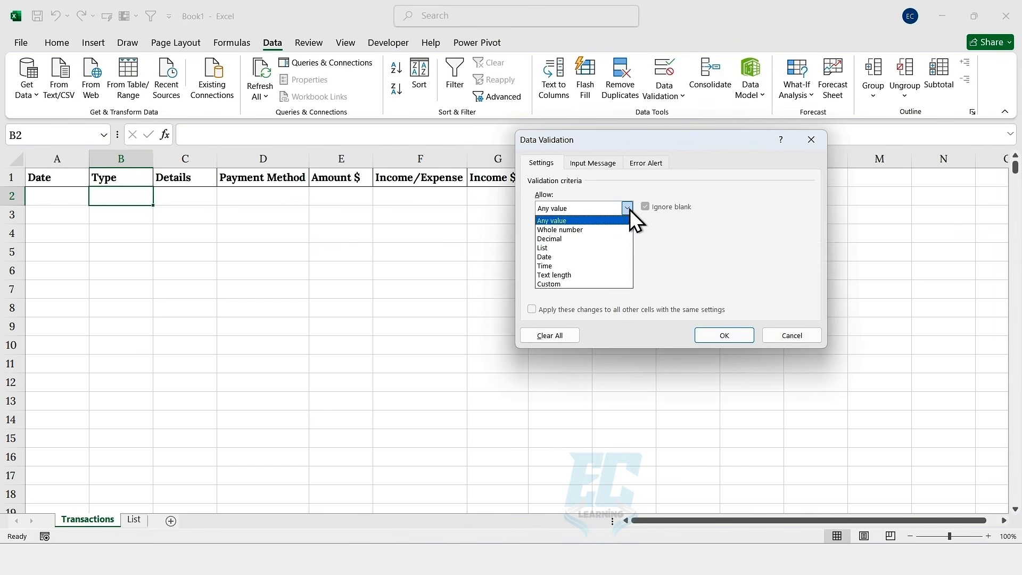
{"action": "left_click", "coordinate": [564, 247]}
{"action": "left_click", "coordinate": [552, 264]}
{"action": "type", "text": "="}
{"action": "left_click", "coordinate": [134, 516]}
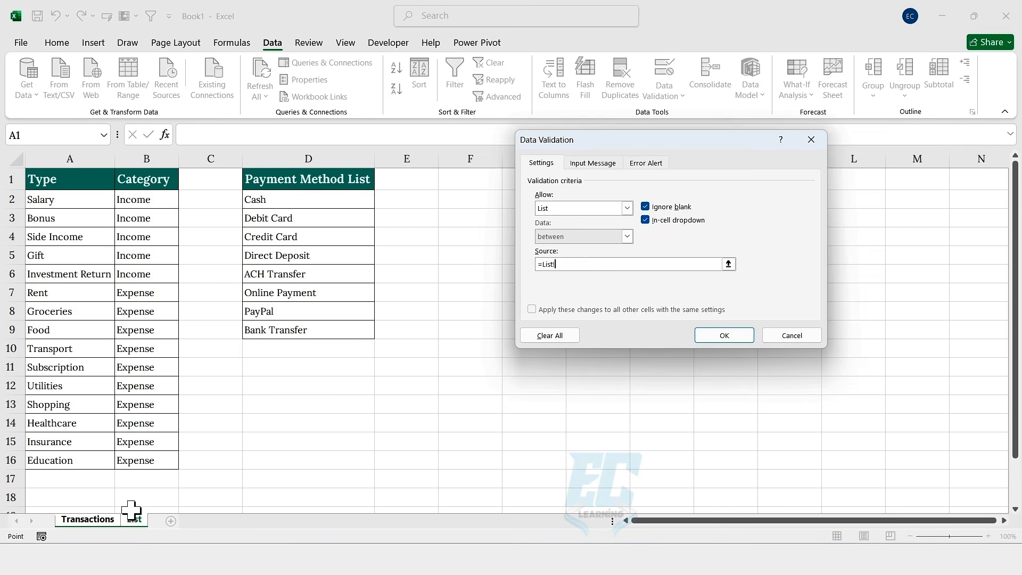
{"action": "left_click_drag", "start_coordinate": [87, 205], "coordinate": [72, 462]}
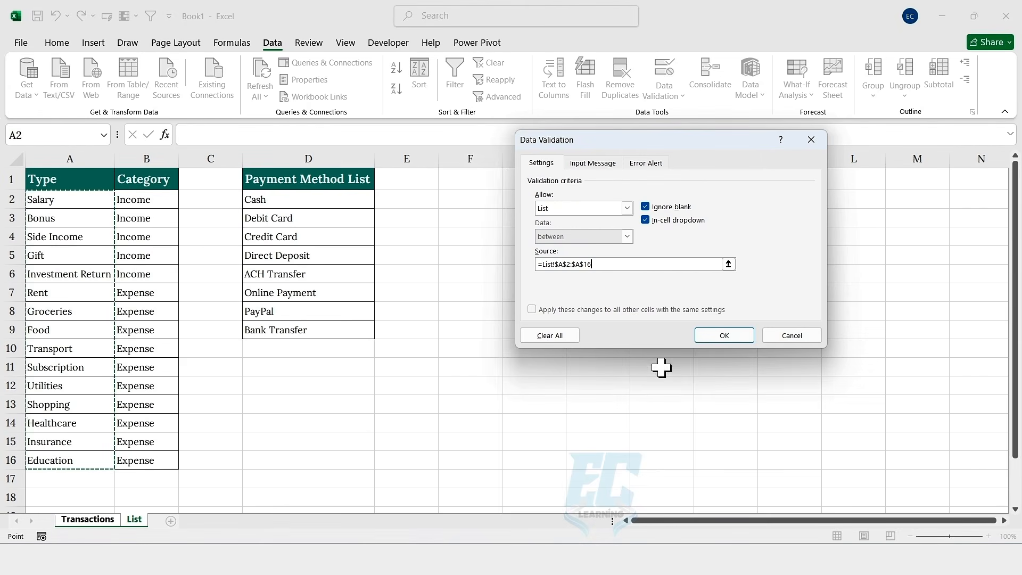
{"action": "left_click", "coordinate": [714, 335]}
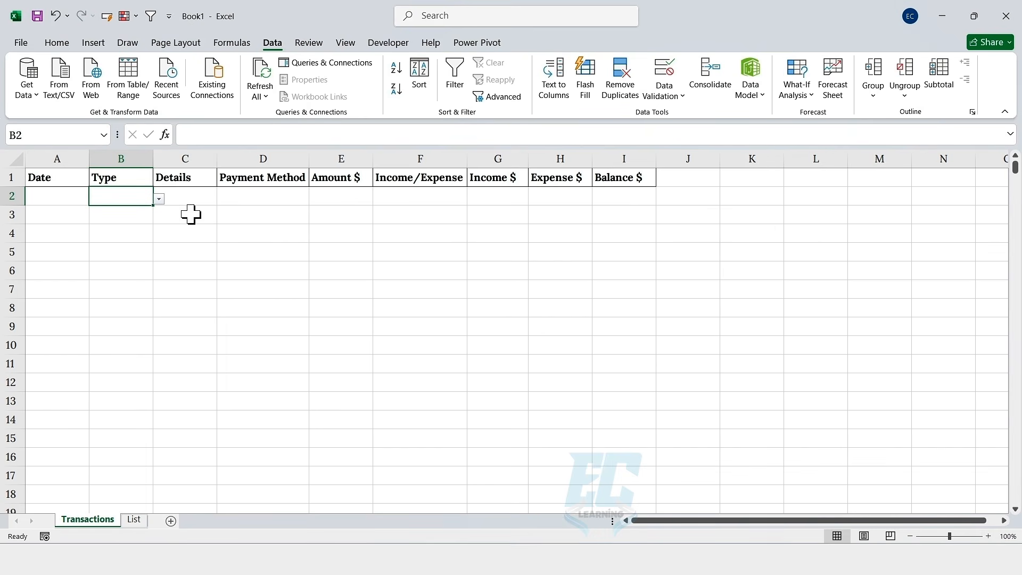
{"action": "left_click", "coordinate": [159, 199]}
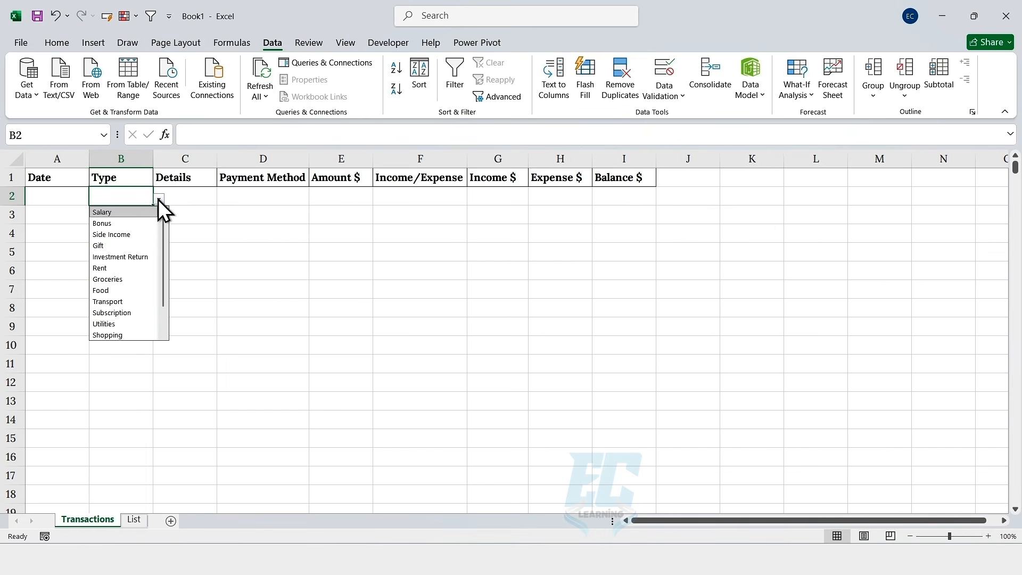
{"action": "left_click", "coordinate": [111, 211]}
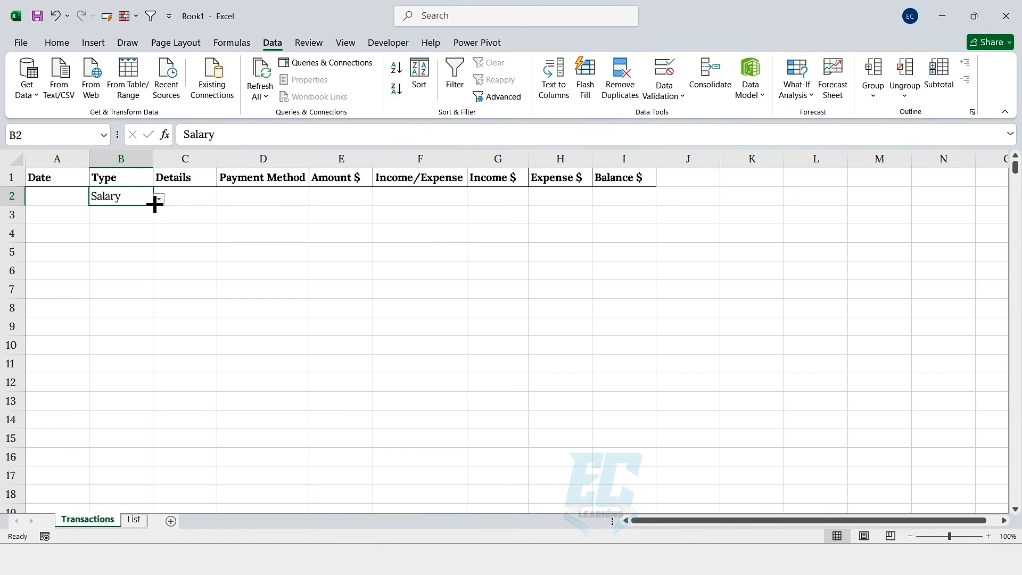
Step: Add a list data validation to cell D2 with source =List!$D$2:$D$9, and open its list of payment methods
{"action": "left_click", "coordinate": [249, 183]}
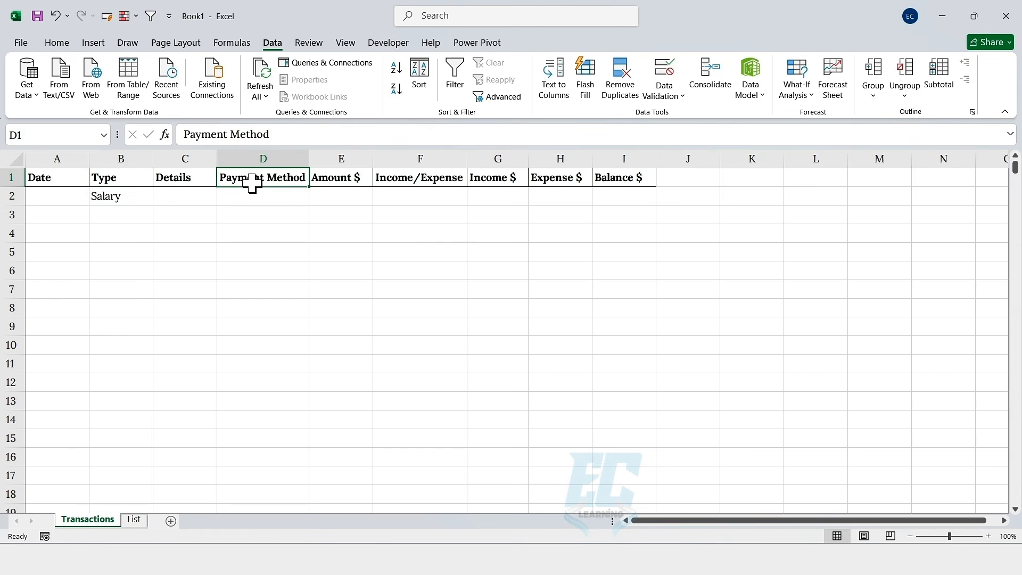
{"action": "left_click", "coordinate": [277, 197]}
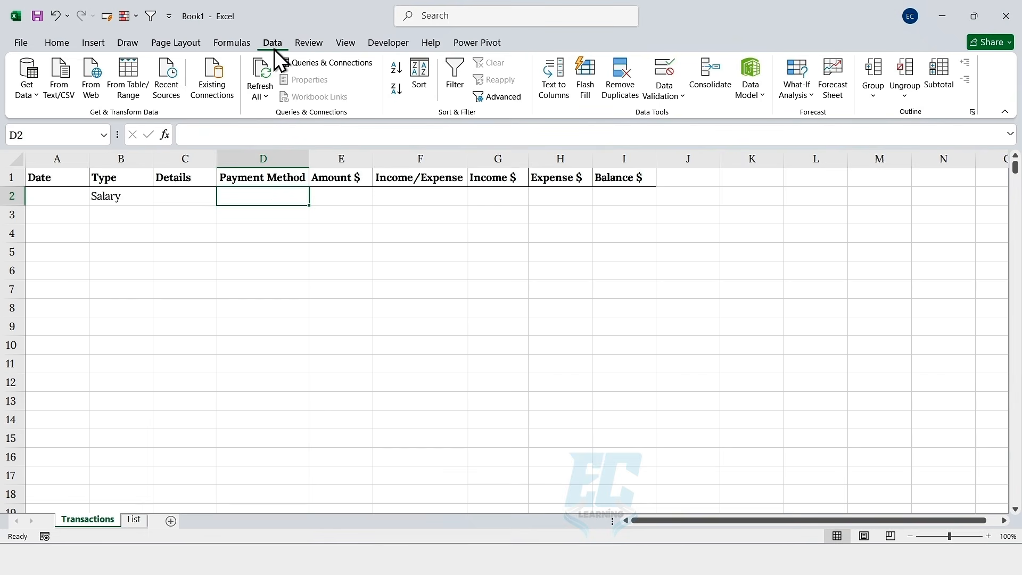
{"action": "left_click", "coordinate": [657, 74]}
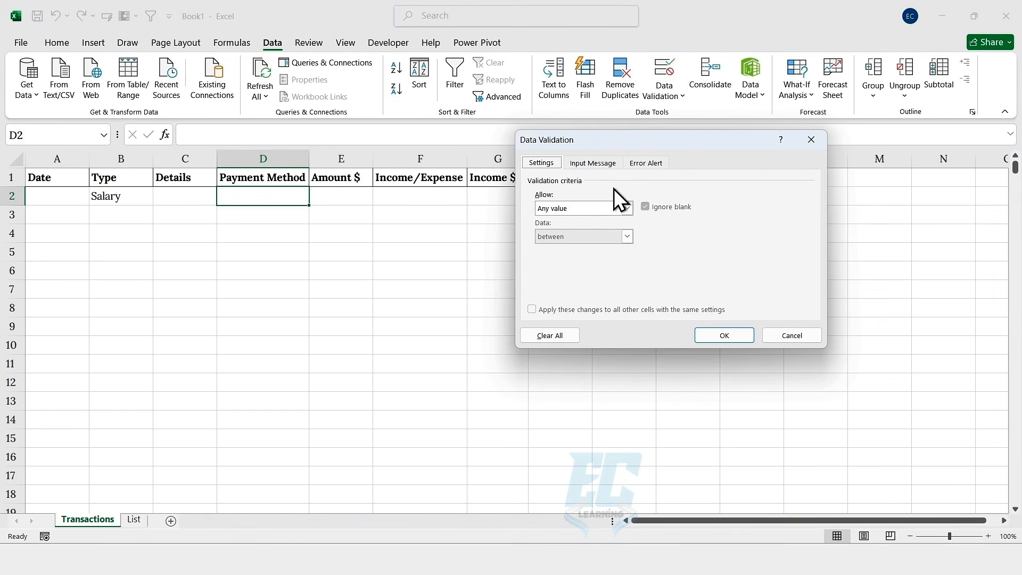
{"action": "left_click", "coordinate": [626, 208]}
{"action": "left_click", "coordinate": [543, 248]}
{"action": "left_click", "coordinate": [564, 263]}
{"action": "left_click", "coordinate": [134, 519]}
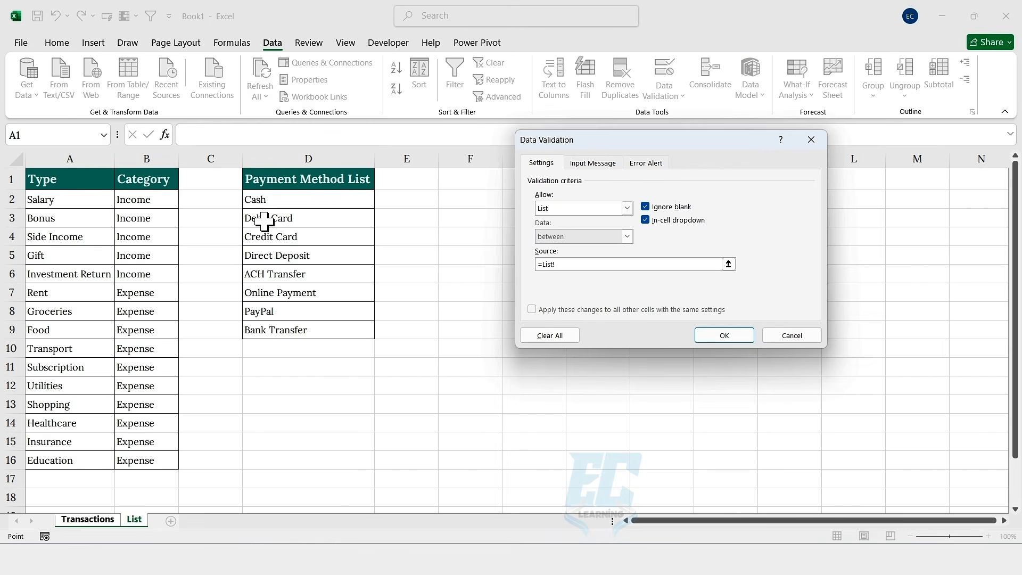
{"action": "left_click_drag", "start_coordinate": [260, 200], "coordinate": [277, 327]}
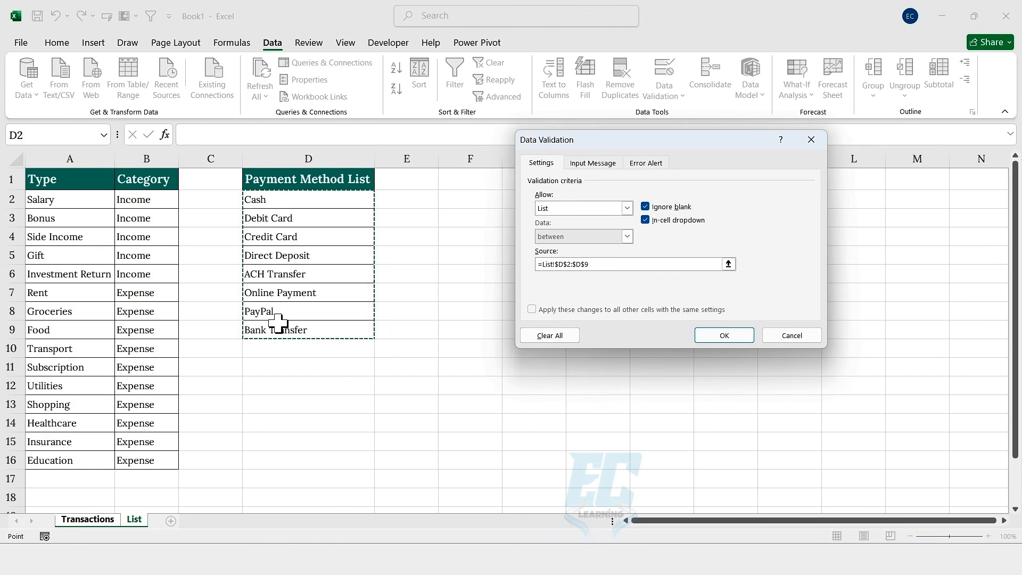
{"action": "left_click", "coordinate": [714, 337]}
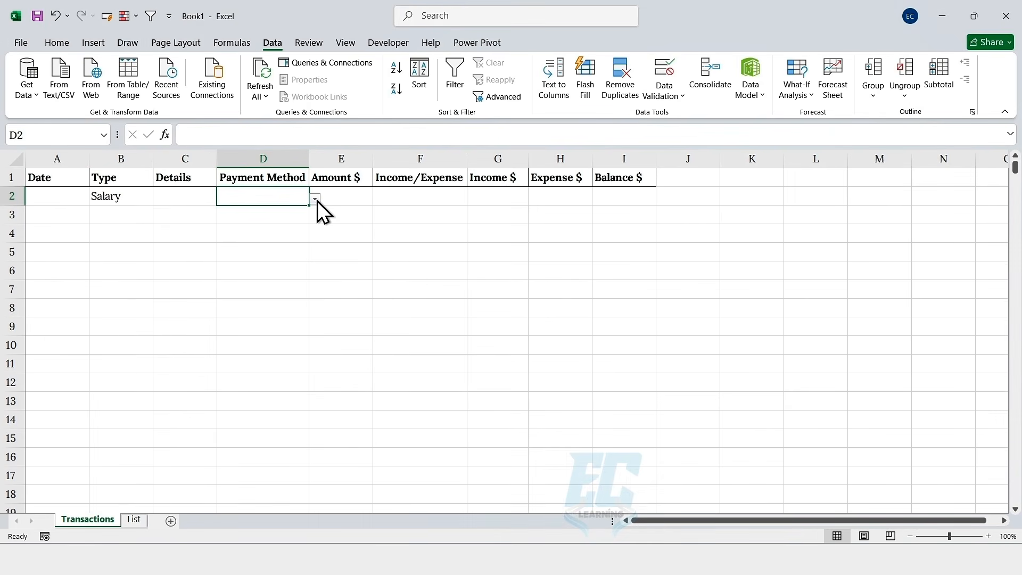
{"action": "left_click", "coordinate": [316, 200]}
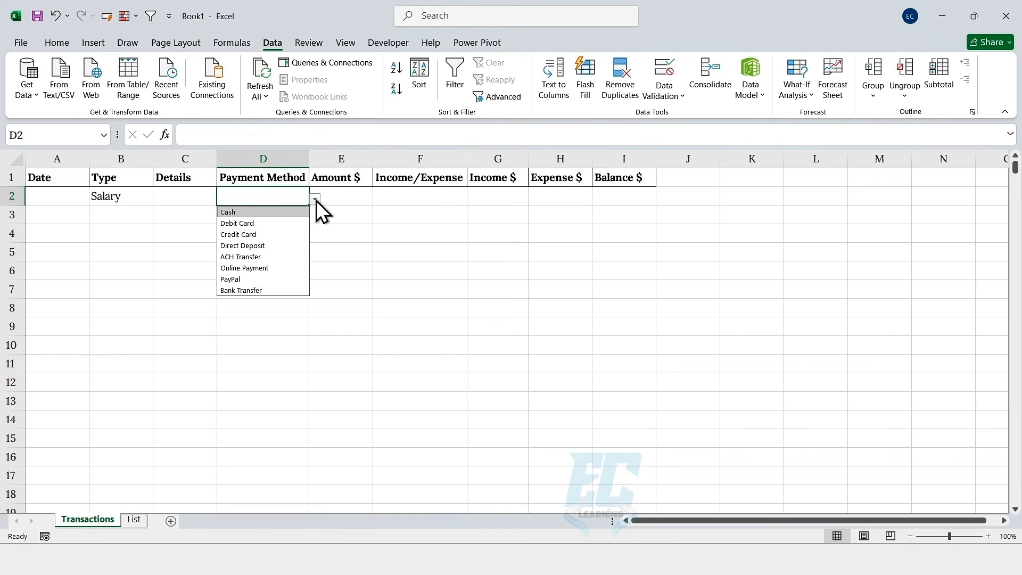
Step: Fill in row 2 with the date 1/1/2026, the details January Paycheck and the payment method Direct Deposit
{"action": "left_click", "coordinate": [254, 246]}
{"action": "key", "text": "Home"}
{"action": "type", "text": "1/1/2026"}
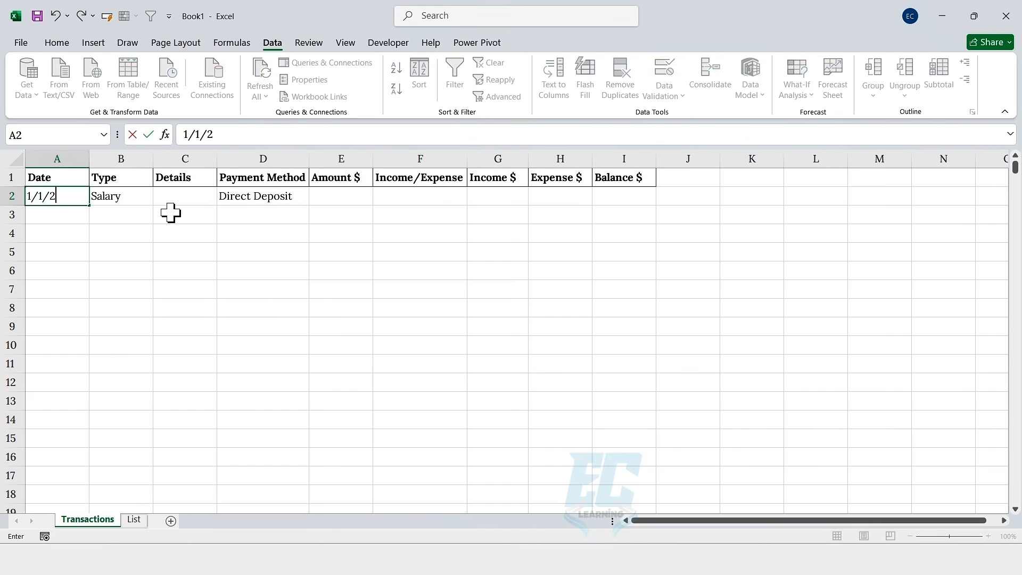
{"action": "key", "text": "Tab"}
{"action": "key", "text": "Tab"}
{"action": "type", "text": "January Paycheck"}
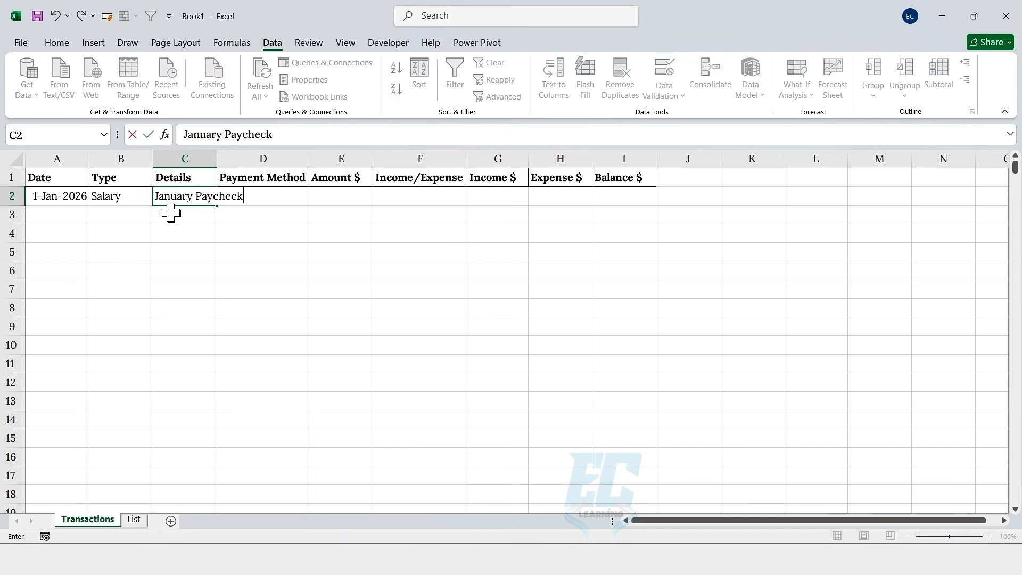
{"action": "key", "text": "Tab"}
{"action": "type", "text": "Direct Deposit"}
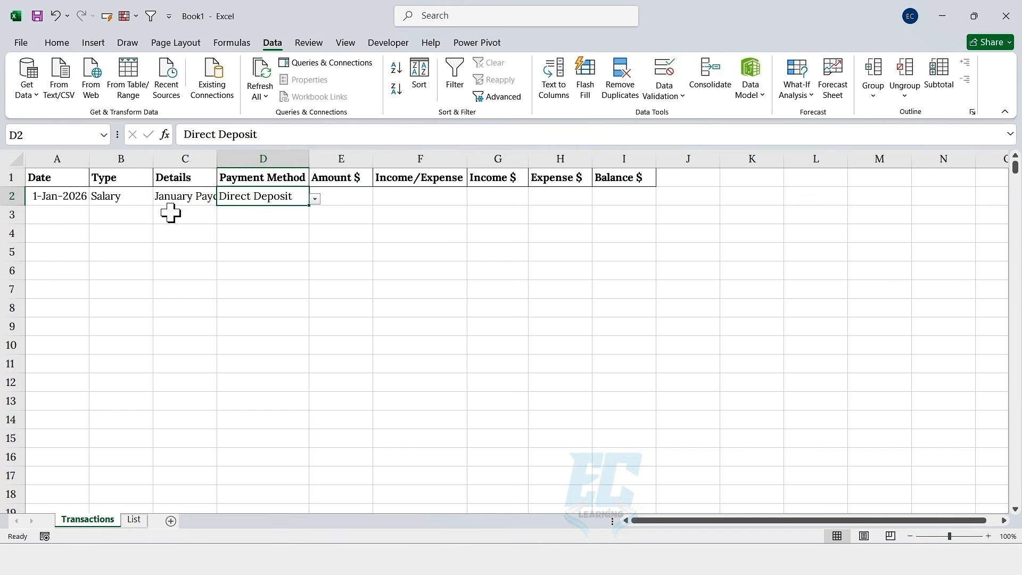
Step: Enter the date 2/1/2026 in A3, and extend the dropdown of B2 down to B3, choosing Rent
{"action": "left_click", "coordinate": [55, 216]}
{"action": "type", "text": "2/1/2026"}
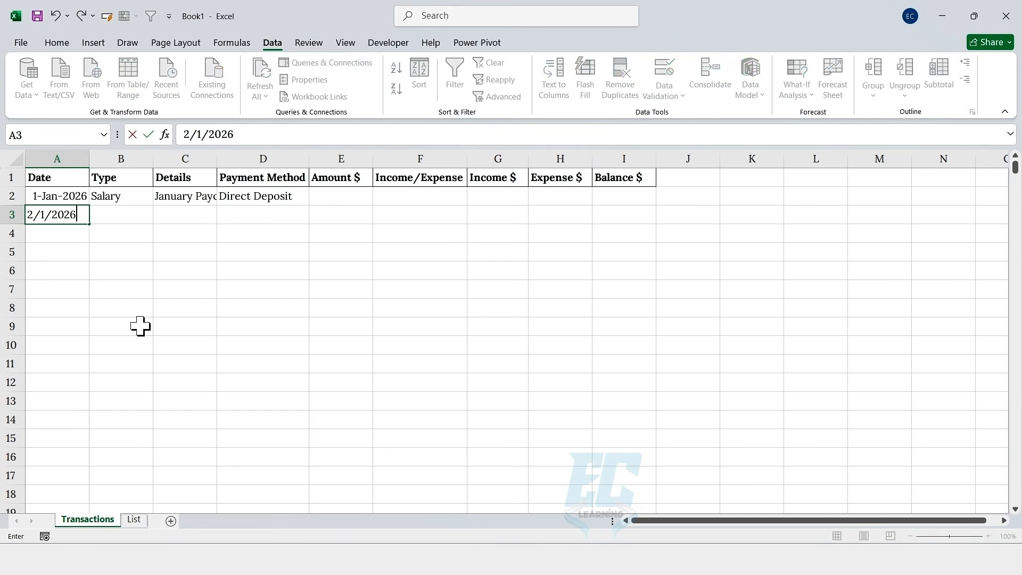
{"action": "key", "text": "Tab"}
{"action": "left_click", "coordinate": [139, 199]}
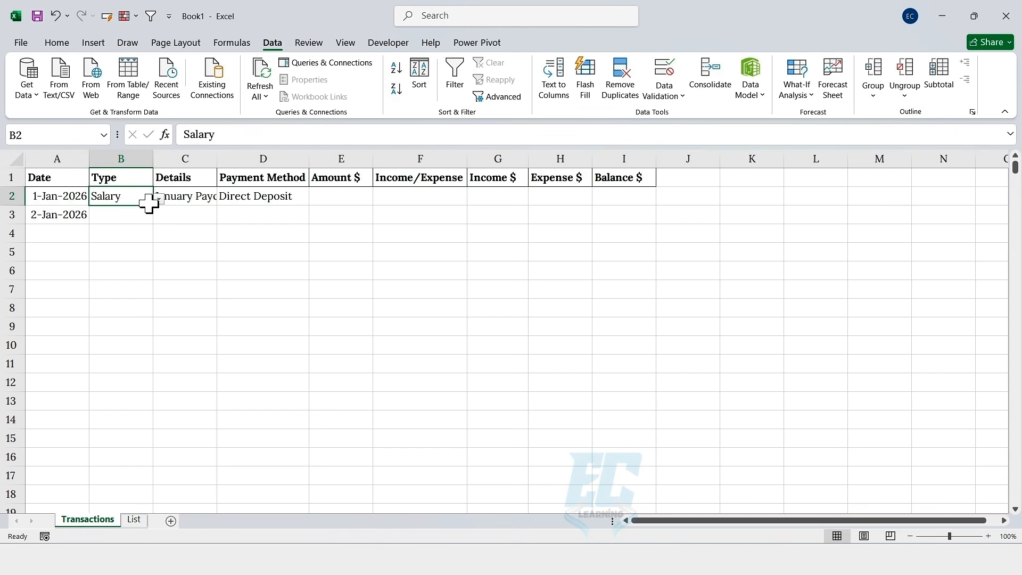
{"action": "left_click_drag", "start_coordinate": [153, 205], "coordinate": [130, 216]}
{"action": "left_click", "coordinate": [131, 216]}
{"action": "left_click", "coordinate": [158, 217]}
{"action": "left_click", "coordinate": [109, 286]}
Step: Enter Apartment Rent as the details in cell C3
{"action": "left_click", "coordinate": [186, 215]}
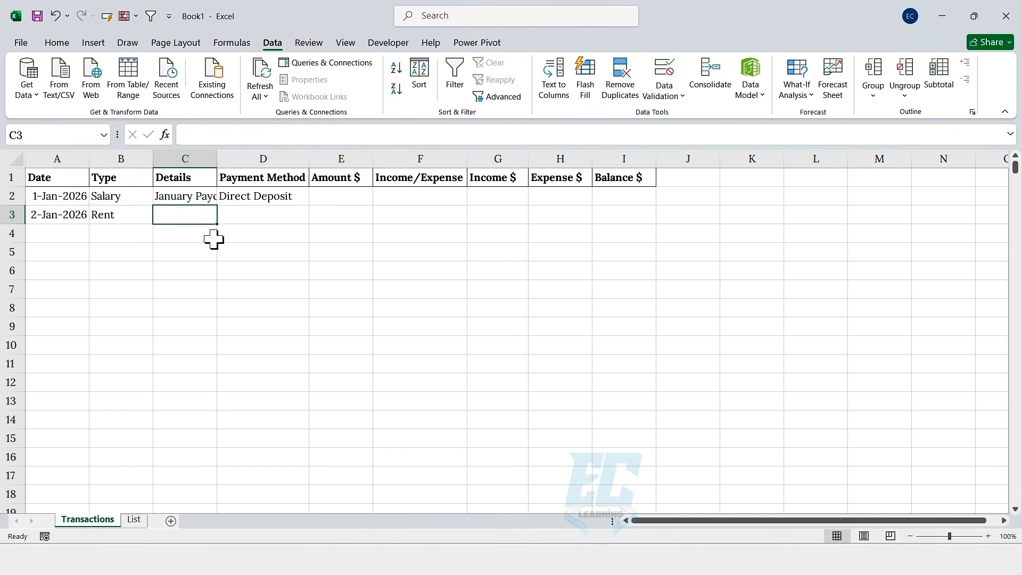
{"action": "type", "text": "Apartment Rent"}
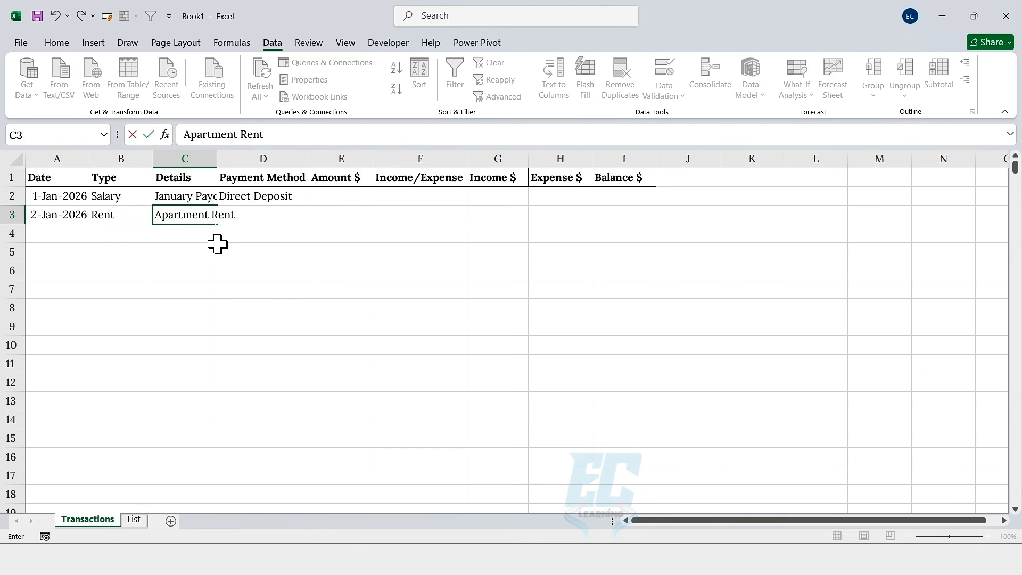
{"action": "key", "text": "Tab"}
Step: Extend the payment method dropdown of D2 down to D3, choosing ACH Transfer, and autofit the width of column C
{"action": "left_click", "coordinate": [298, 198]}
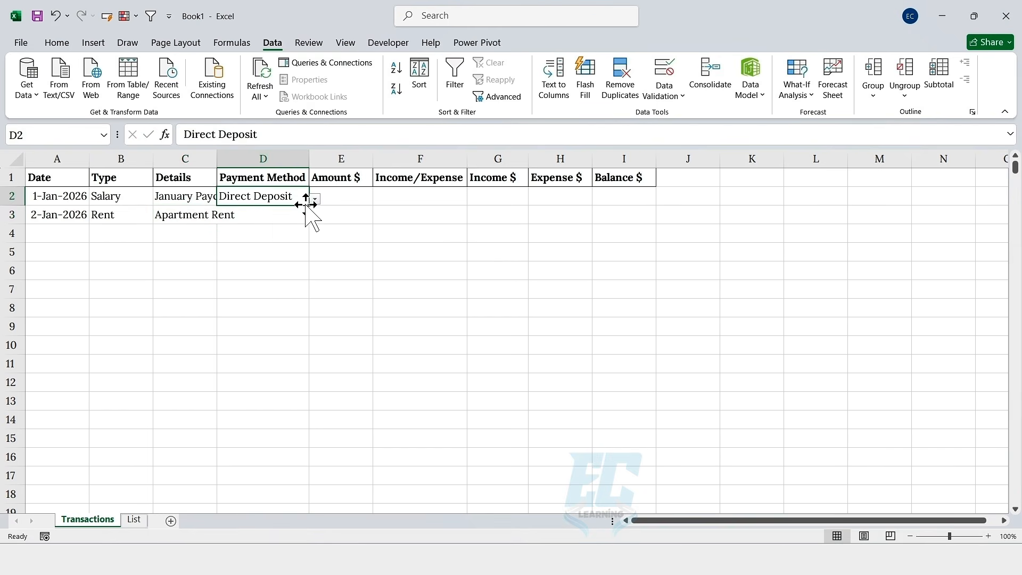
{"action": "left_click_drag", "start_coordinate": [308, 206], "coordinate": [311, 221]}
{"action": "left_click", "coordinate": [304, 218]}
{"action": "left_click", "coordinate": [316, 217]}
{"action": "left_click", "coordinate": [276, 275]}
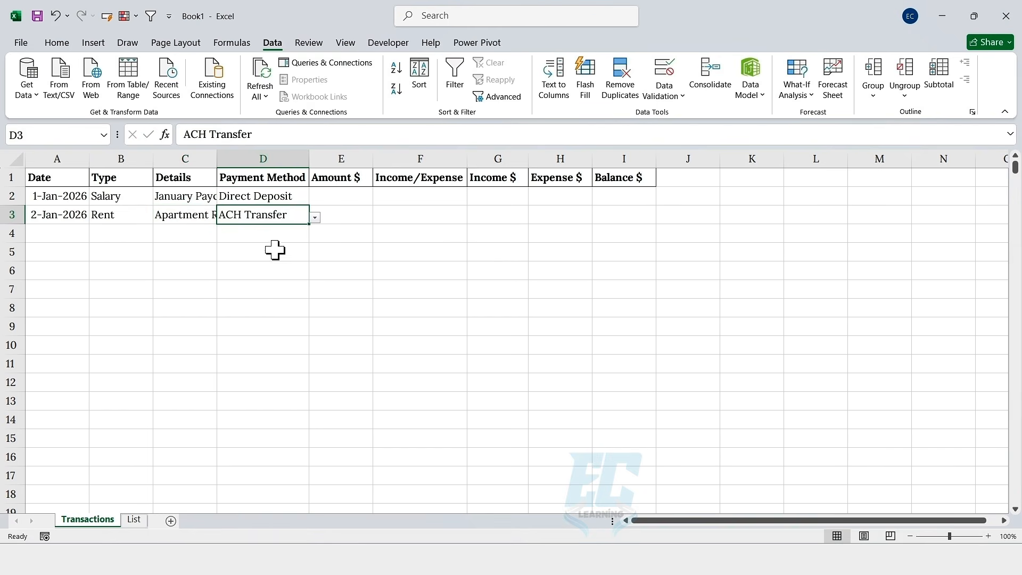
{"action": "double_click", "coordinate": [217, 159]}
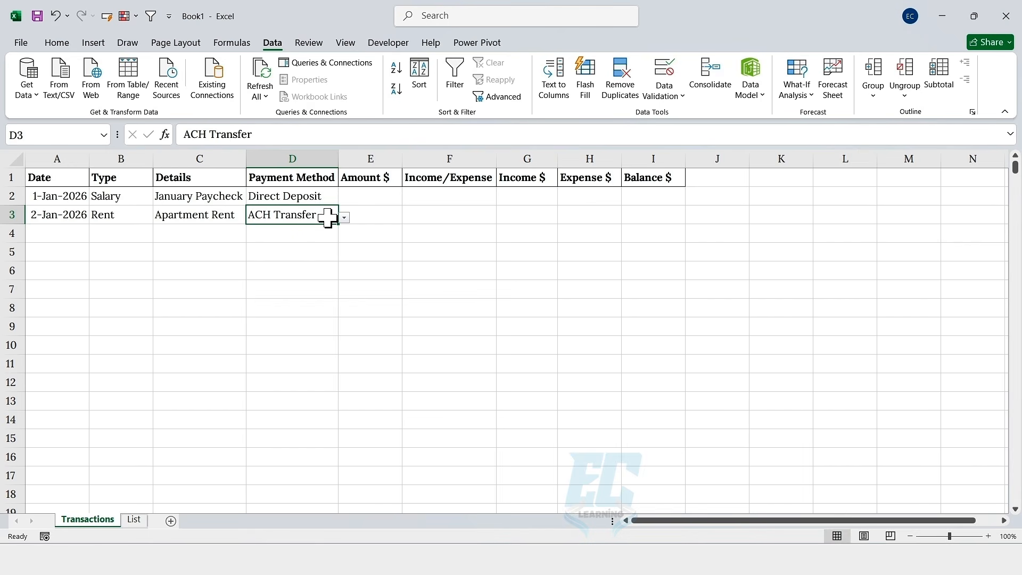
Step: Convert the range A1:I3 into a table with headers and name it ExpenseData
{"action": "key", "text": "ctrl+t"}
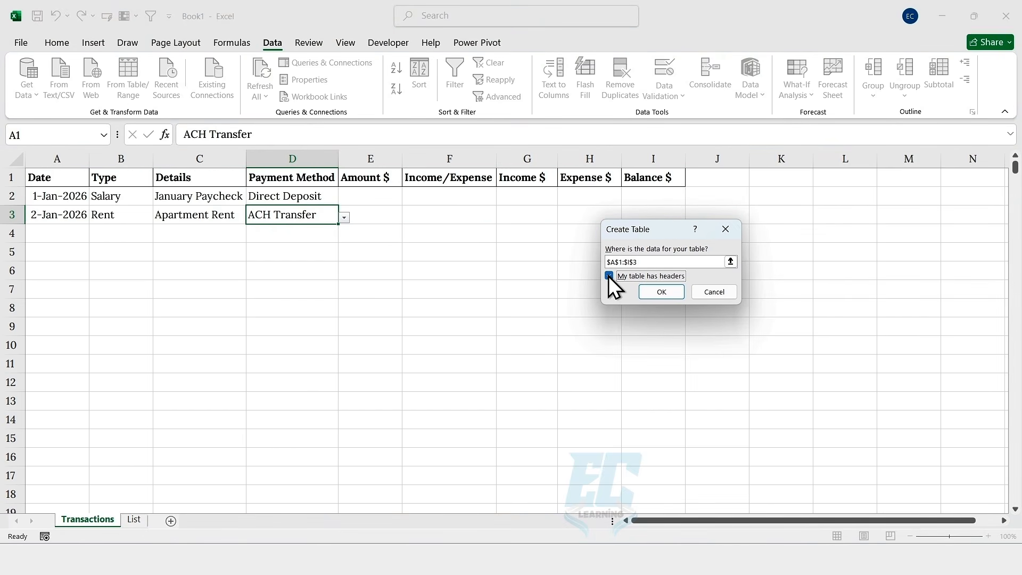
{"action": "left_click", "coordinate": [652, 292]}
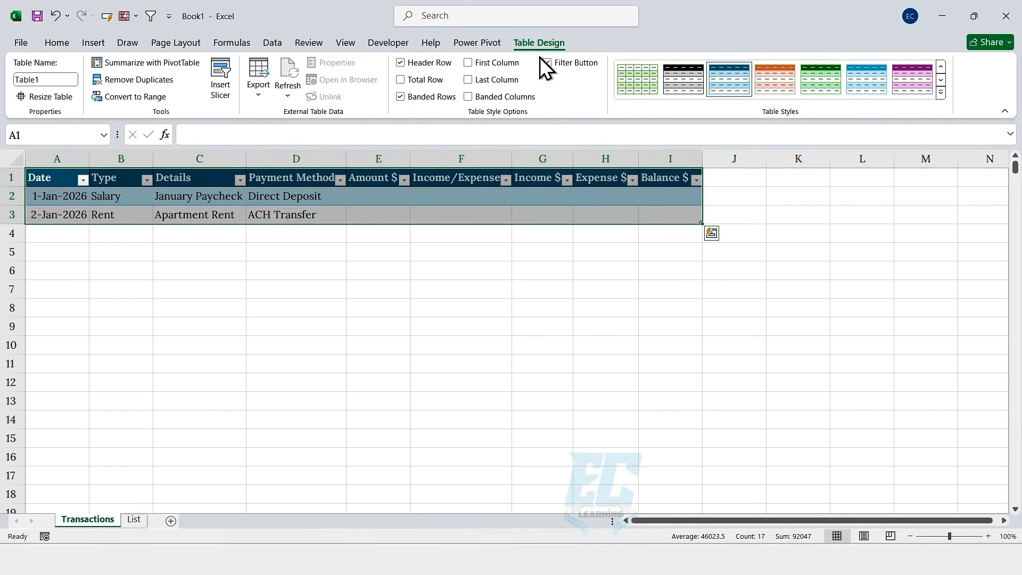
{"action": "left_click", "coordinate": [45, 80]}
{"action": "type", "text": "Expense"}
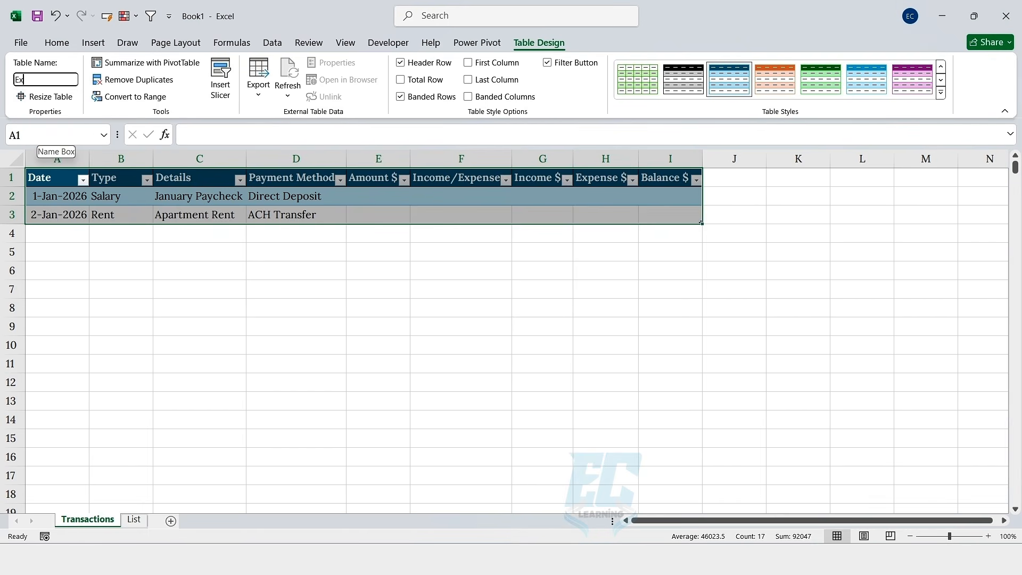
{"action": "type", "text": "Data"}
{"action": "key", "text": "Return"}
{"action": "left_click", "coordinate": [69, 179]}
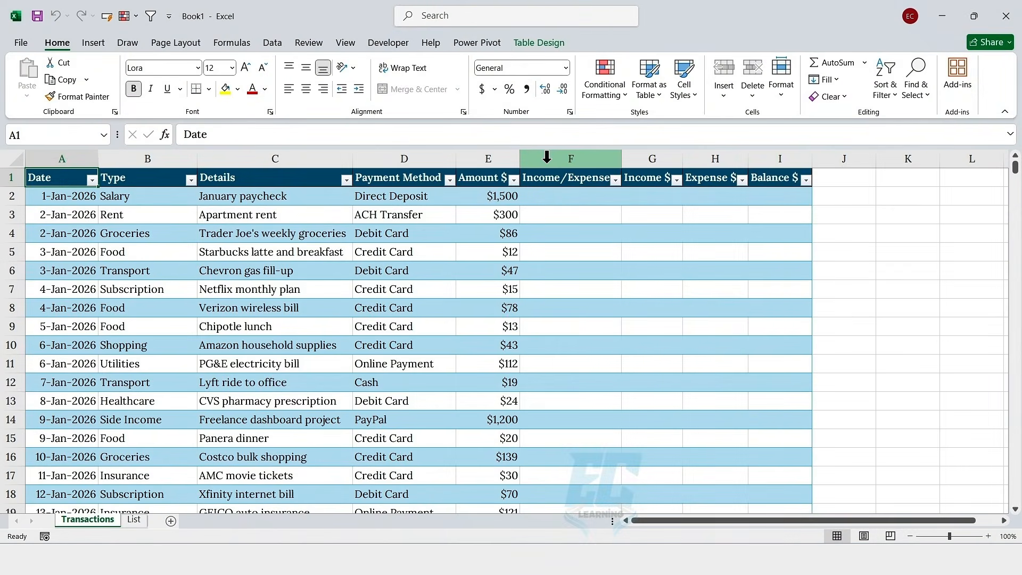
{"action": "left_click", "coordinate": [546, 157]}
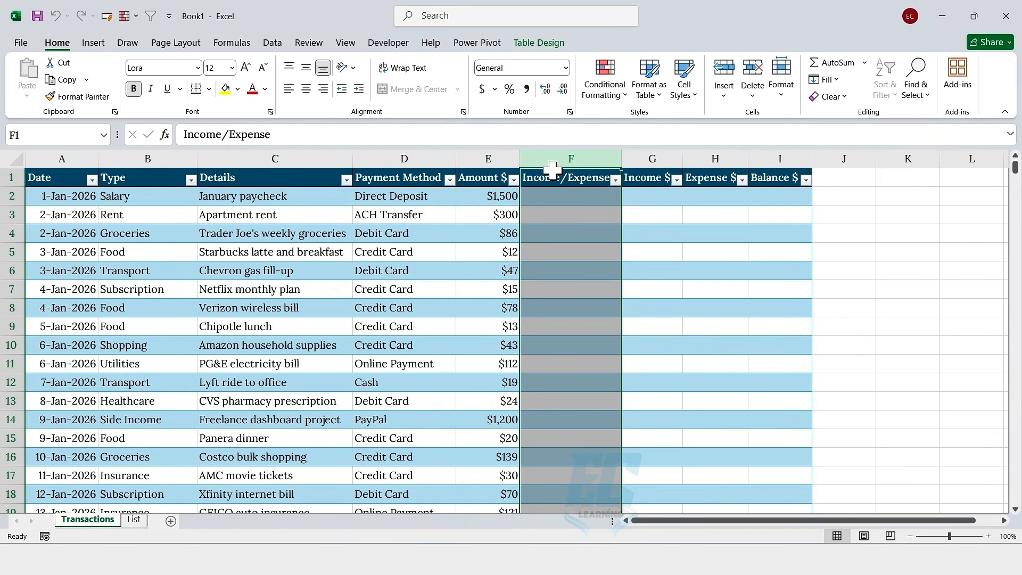
{"action": "left_click", "coordinate": [550, 197]}
{"action": "left_click", "coordinate": [412, 135]}
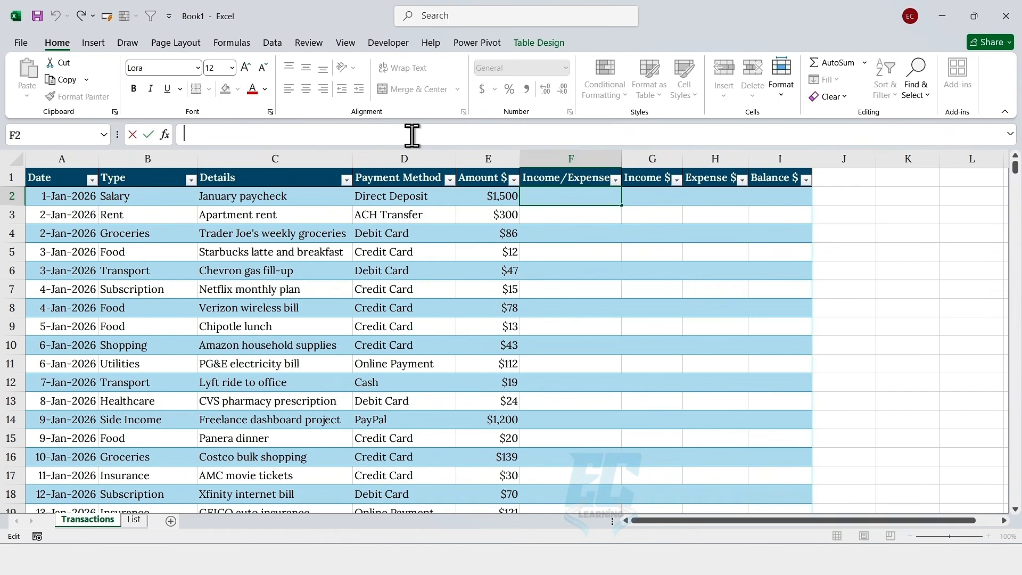
{"action": "type", "text": "="}
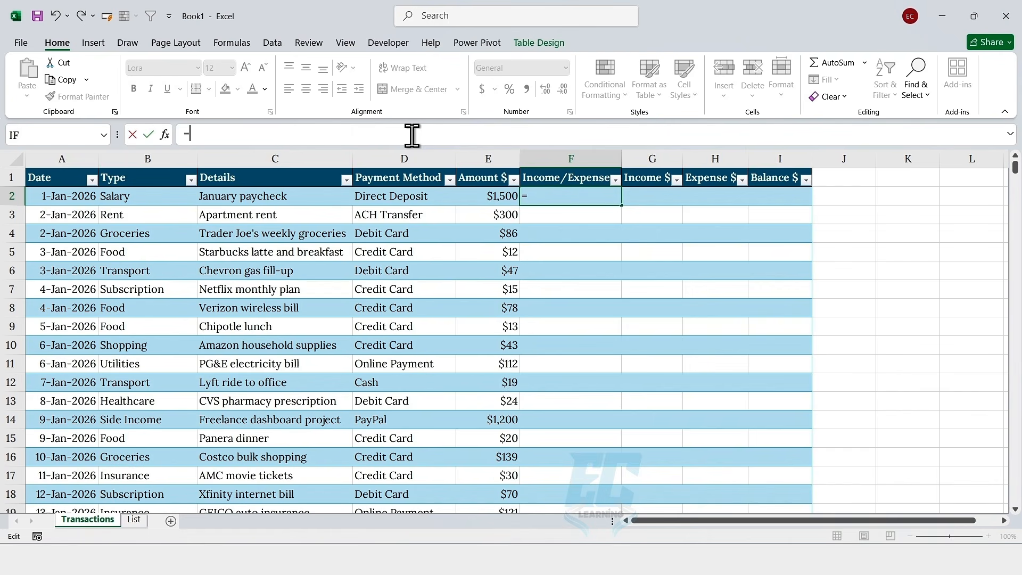
{"action": "type", "text": "XLOOKUP"}
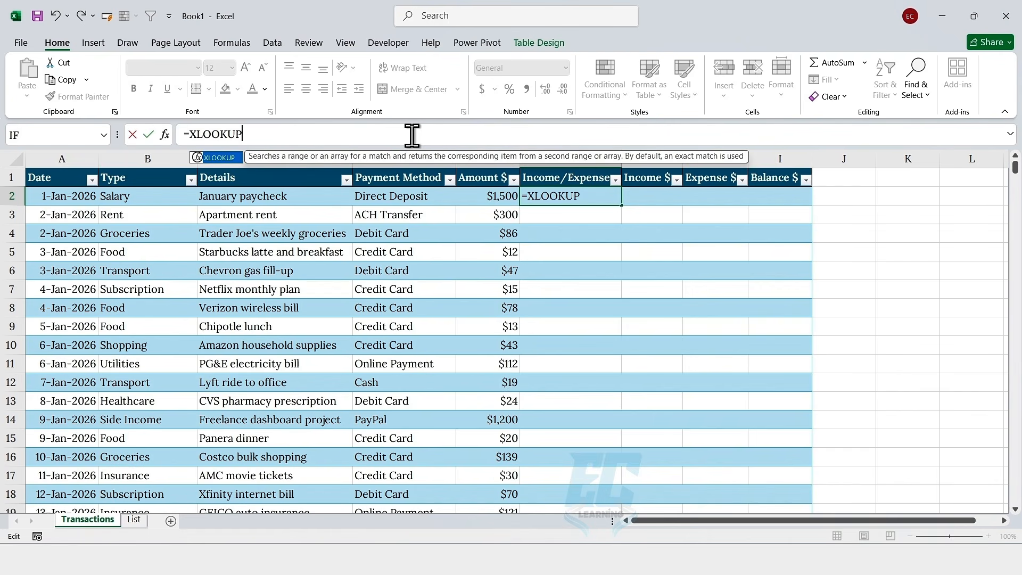
{"action": "type", "text": "("}
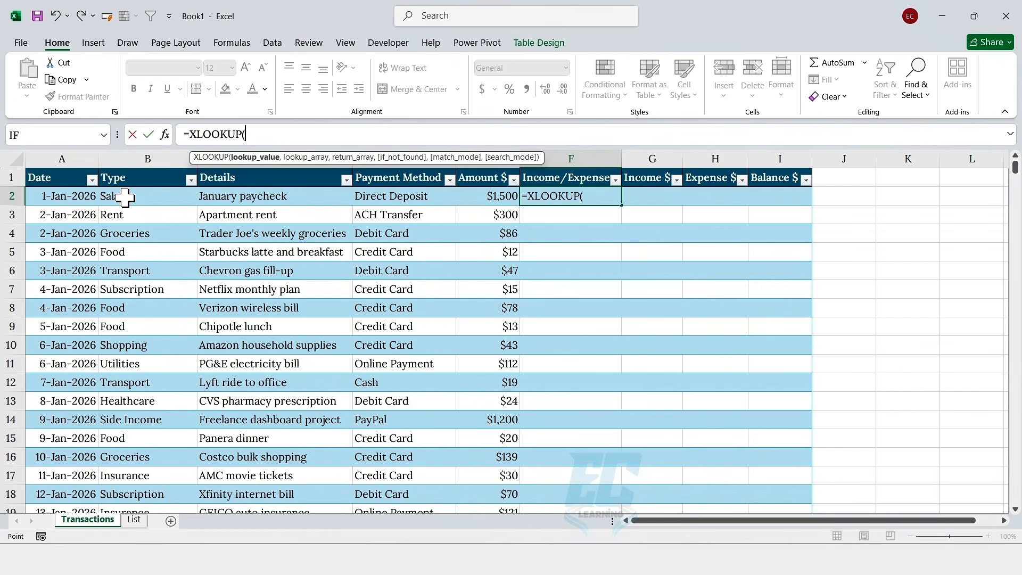
{"action": "left_click", "coordinate": [126, 196]}
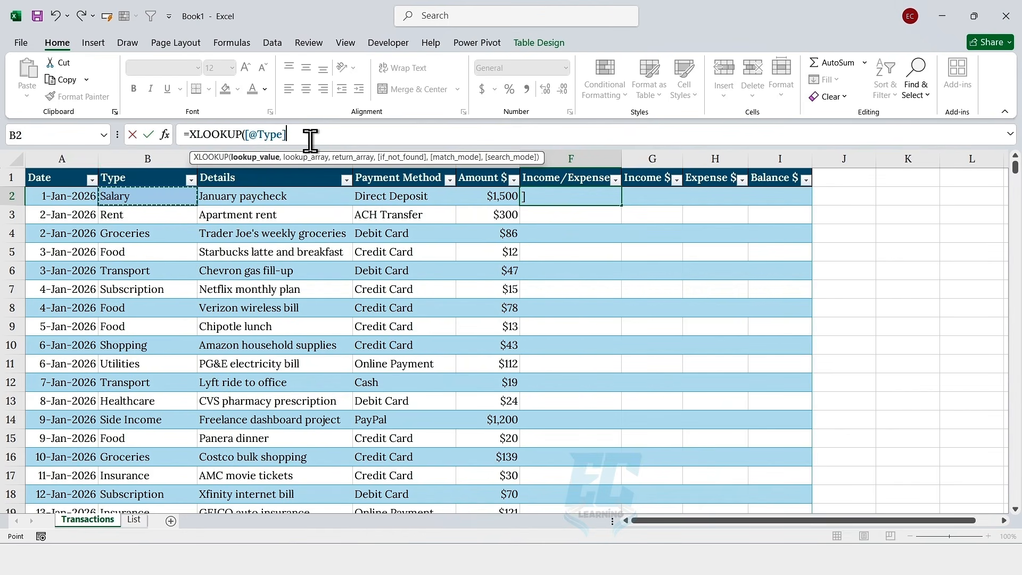
{"action": "type", "text": ","}
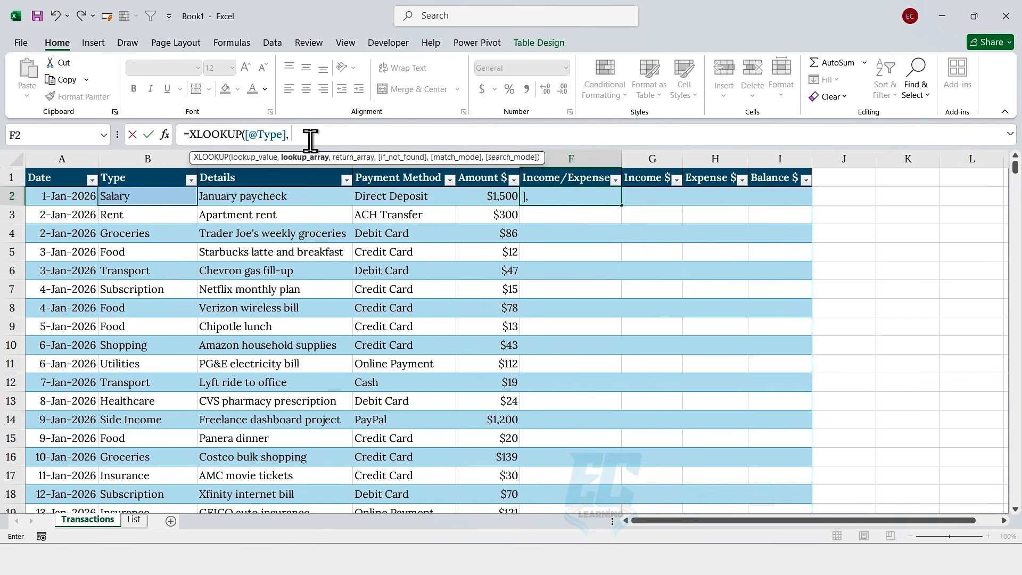
Step: Set the XLOOKUP lookup array to List!A:A and the return array to List!B:B
{"action": "left_click", "coordinate": [133, 520]}
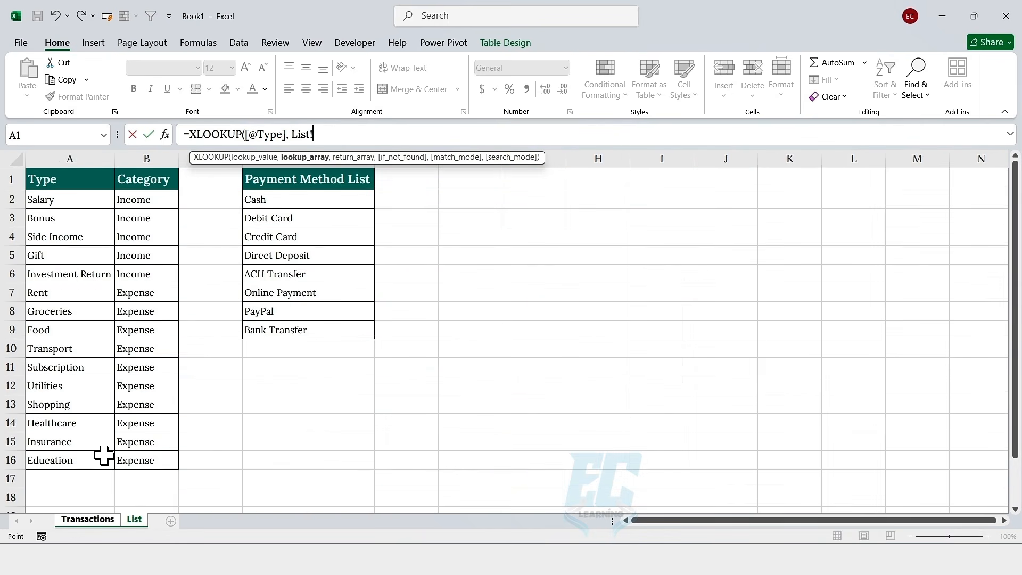
{"action": "left_click", "coordinate": [83, 158]}
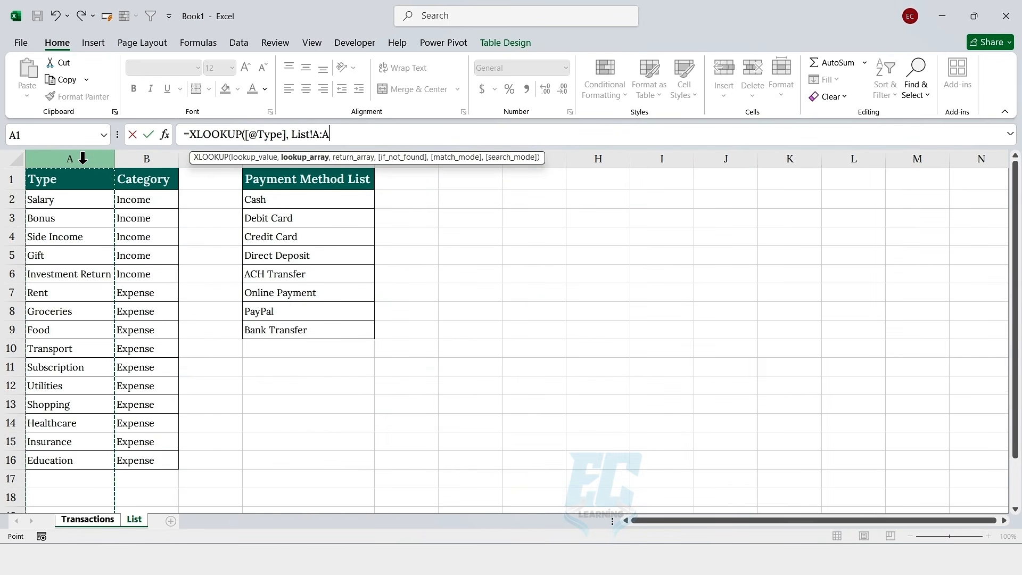
{"action": "left_click", "coordinate": [368, 133]}
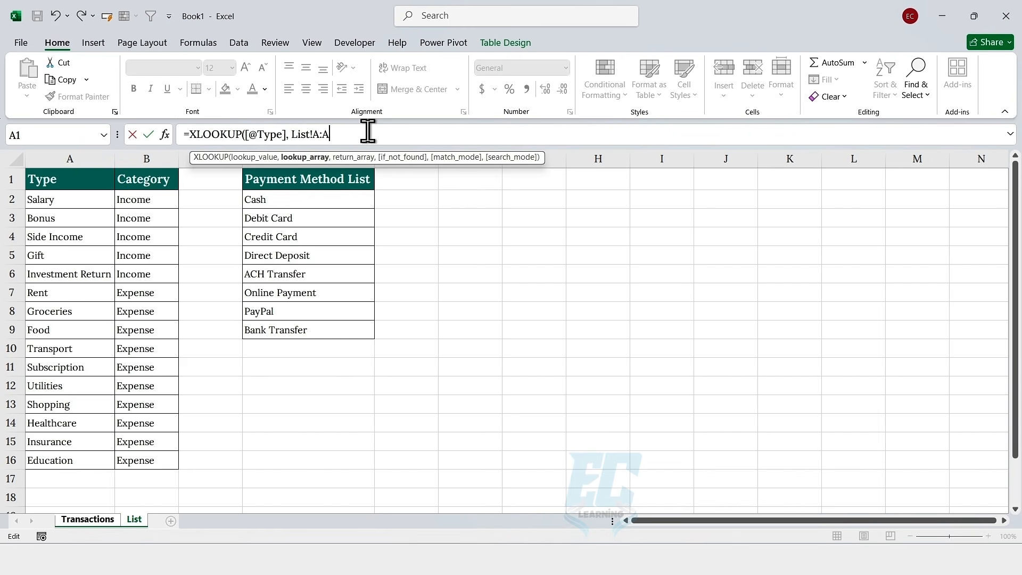
{"action": "type", "text": ","}
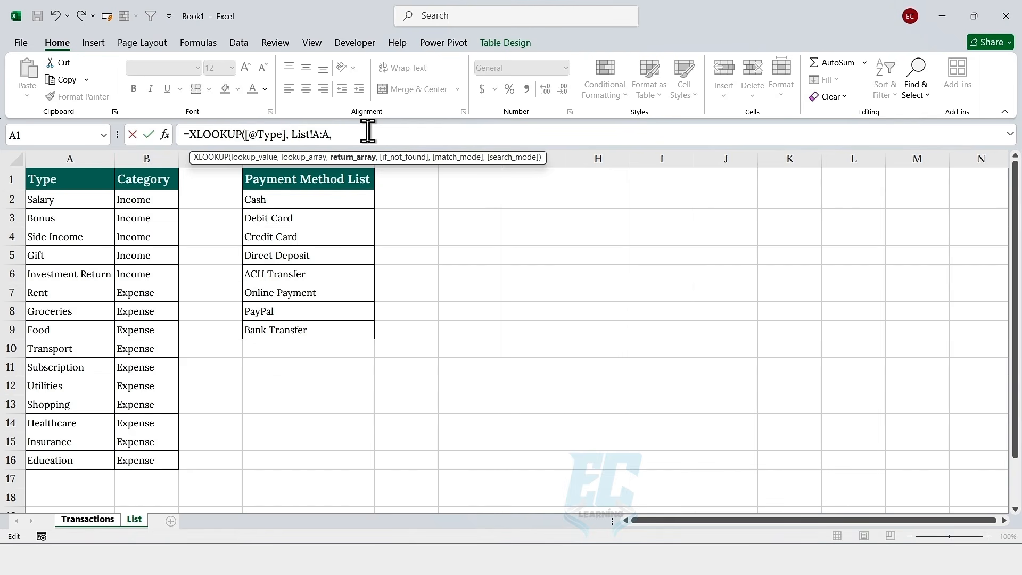
{"action": "left_click", "coordinate": [149, 154]}
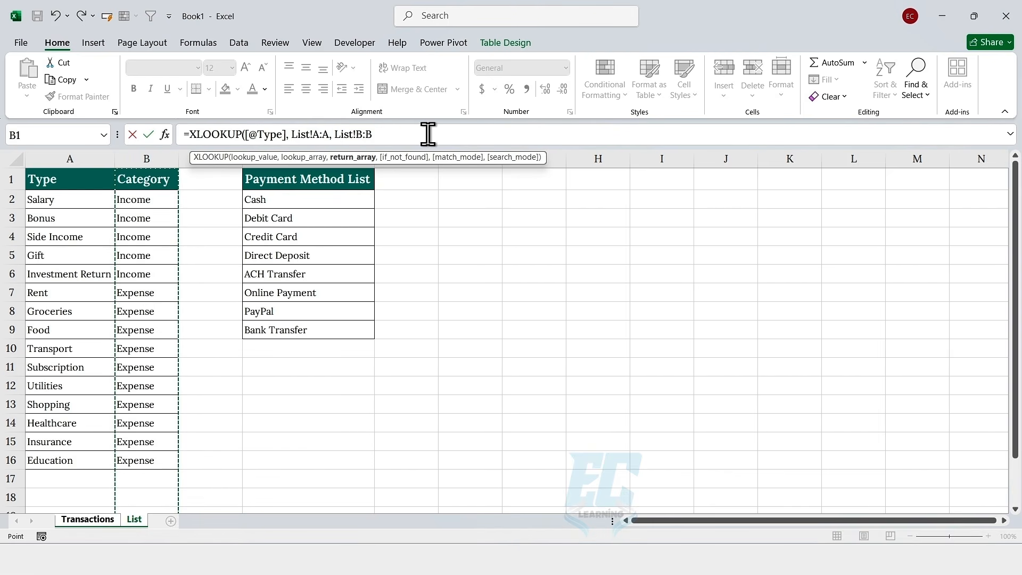
Step: Complete the XLOOKUP formula with "" as the if_not_found value, and fill it down the Income/Expense column
{"action": "type", "text": ","}
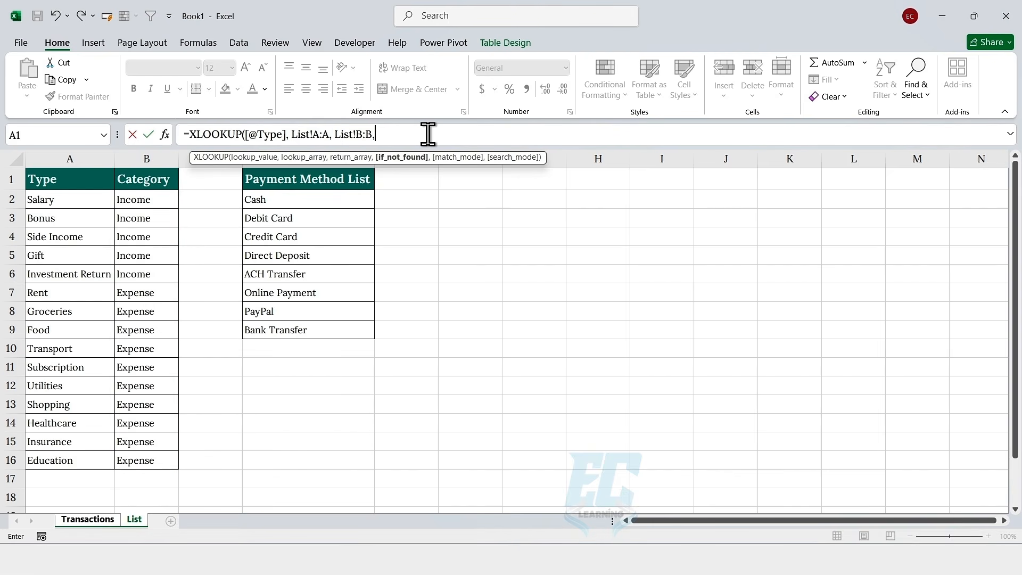
{"action": "type", "text": " \"\""}
{"action": "type", "text": ")"}
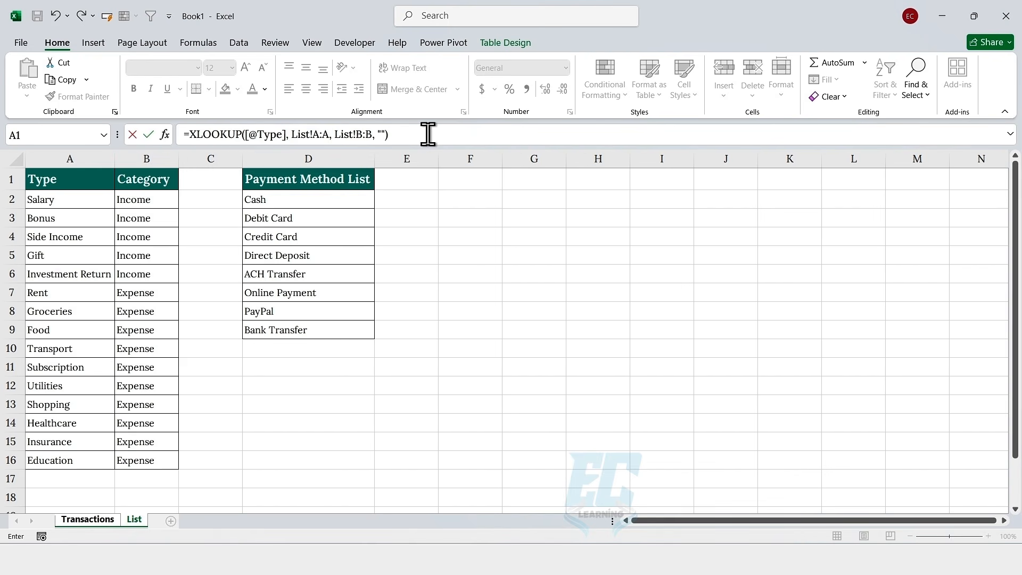
{"action": "left_click_drag", "start_coordinate": [428, 134], "coordinate": [173, 131]}
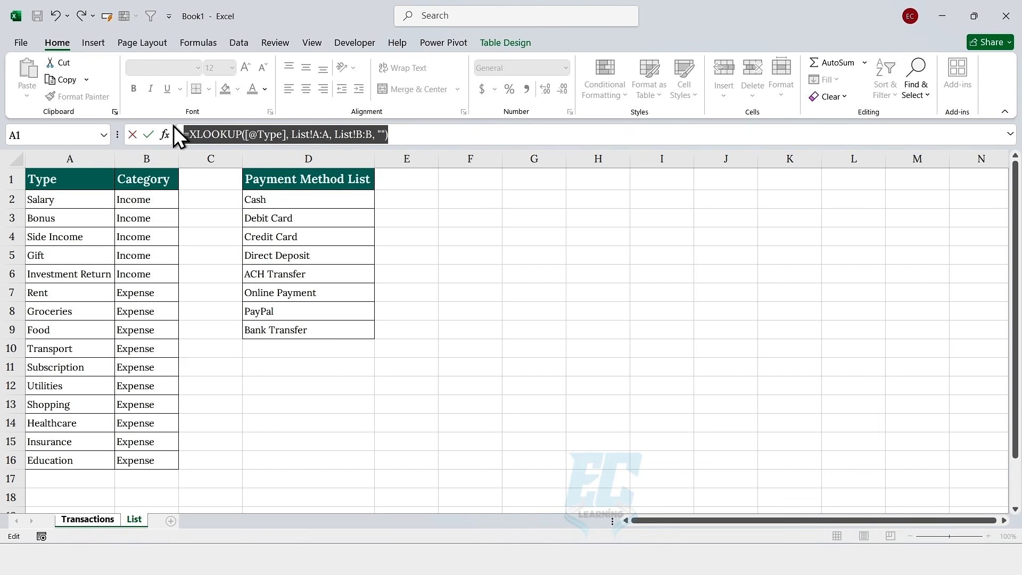
{"action": "left_click", "coordinate": [407, 138]}
{"action": "key", "text": "Return"}
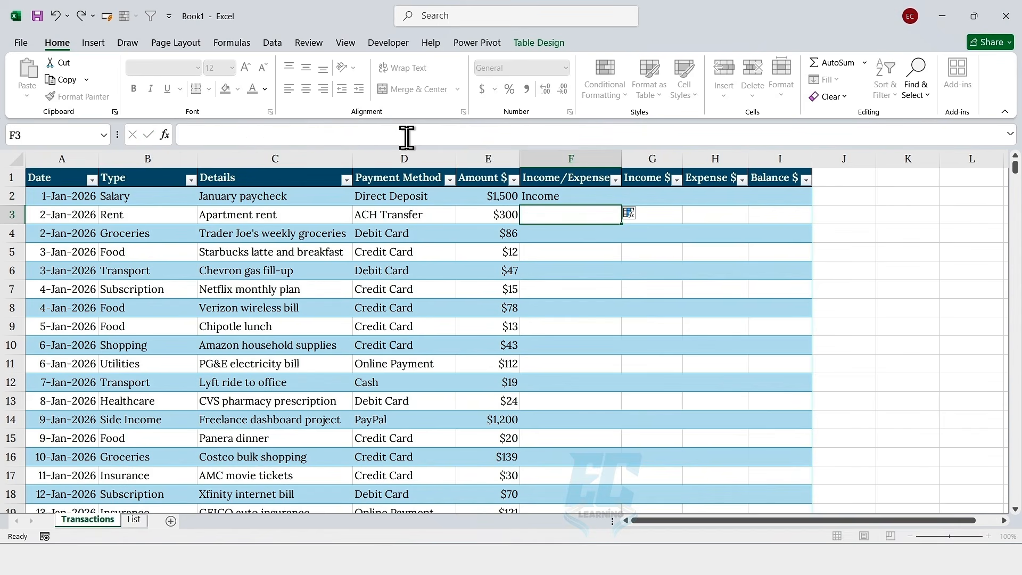
{"action": "double_click", "coordinate": [621, 205]}
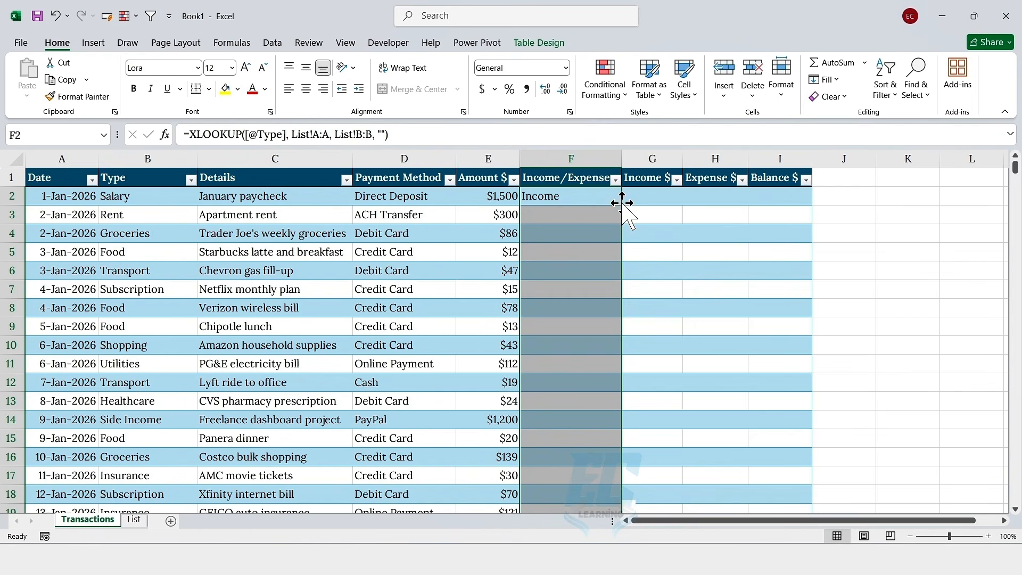
{"action": "left_click", "coordinate": [596, 182]}
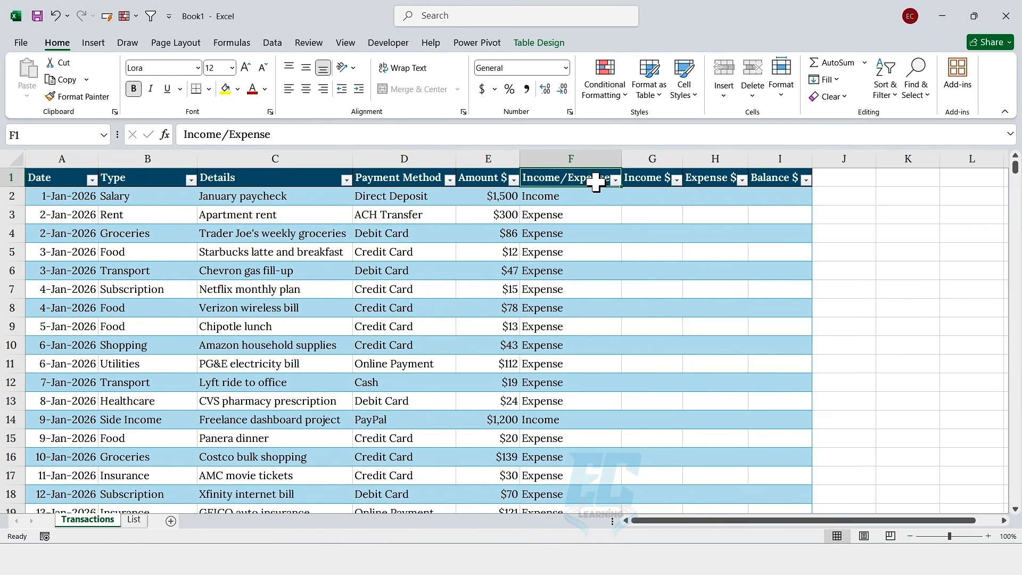
Step: Start an IF formula in G2 of the Income $ column with the logical test [@[Income/Expense]]="Income"
{"action": "left_click_drag", "start_coordinate": [634, 176], "coordinate": [692, 173]}
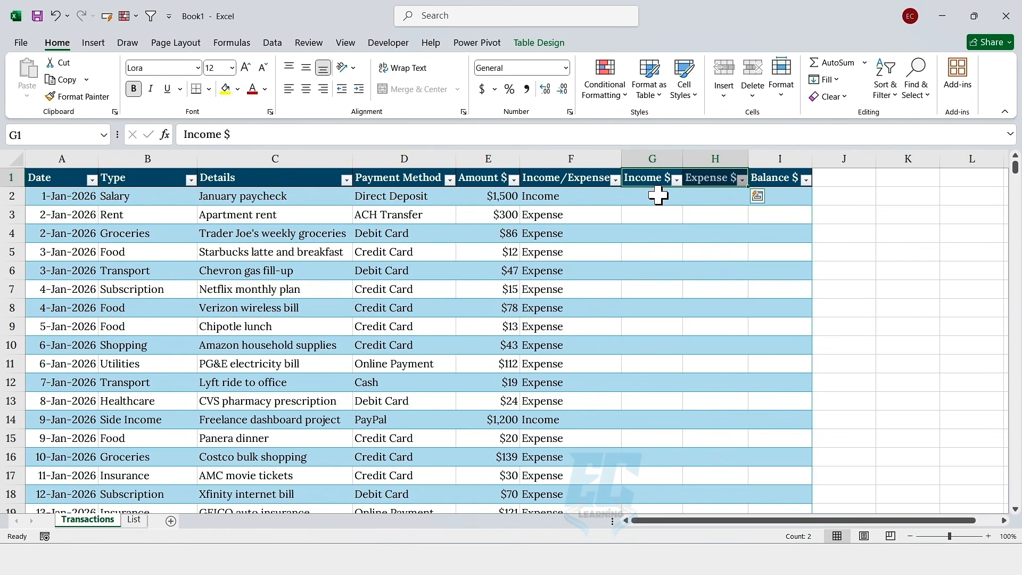
{"action": "left_click", "coordinate": [659, 196]}
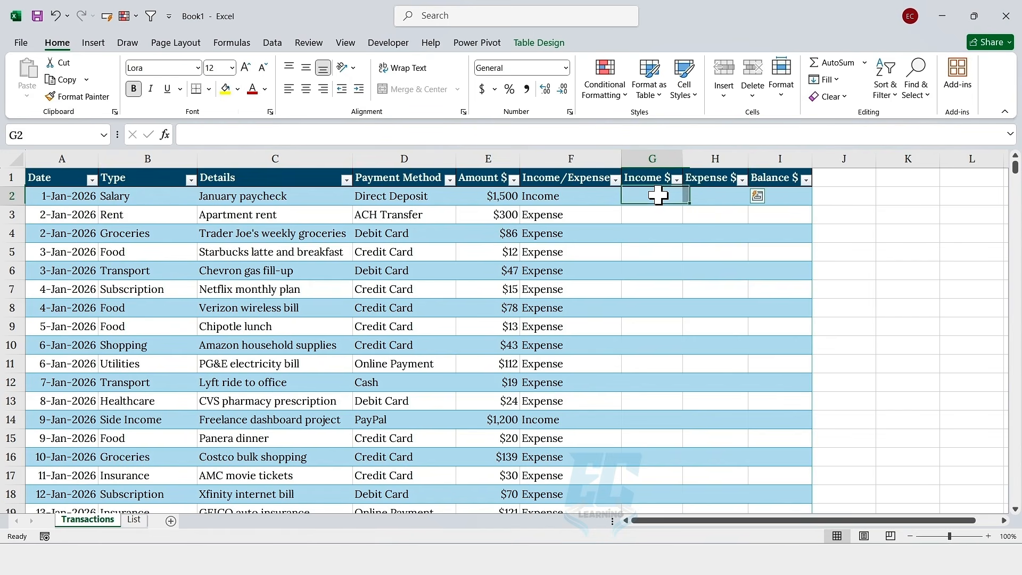
{"action": "left_click", "coordinate": [330, 139]}
{"action": "type", "text": "=I"}
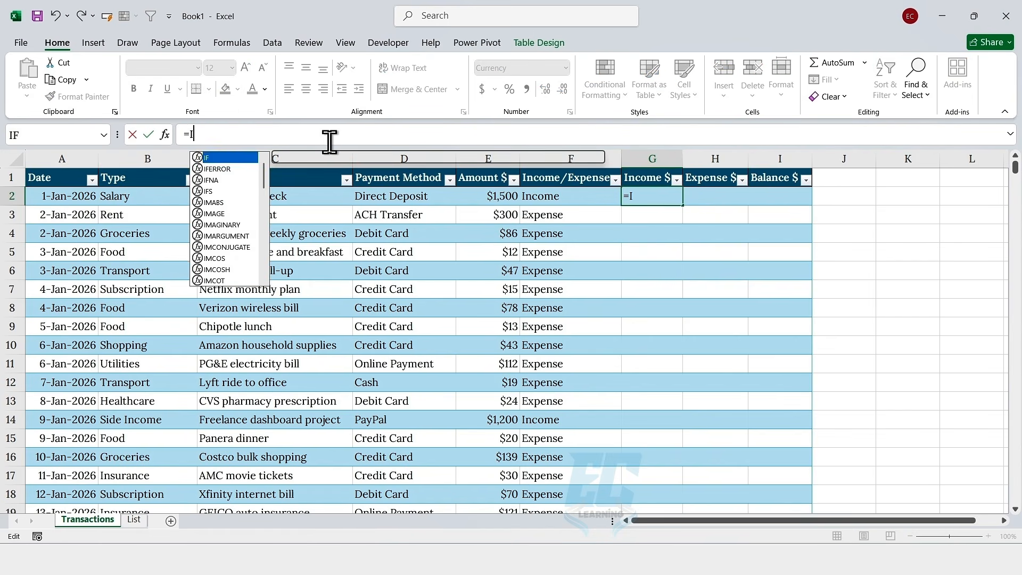
{"action": "type", "text": "F("}
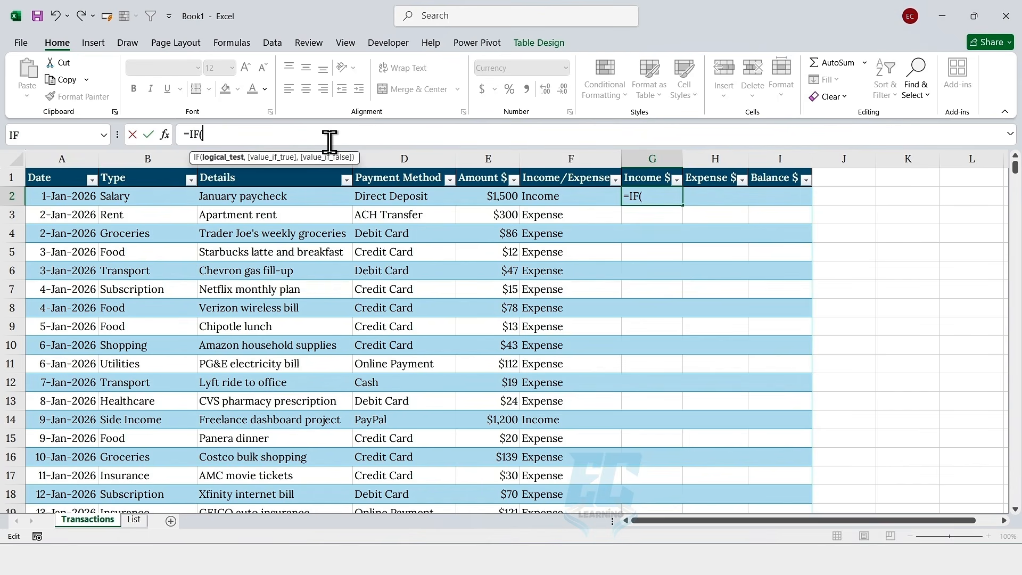
{"action": "left_click", "coordinate": [547, 197]}
{"action": "type", "text": "="}
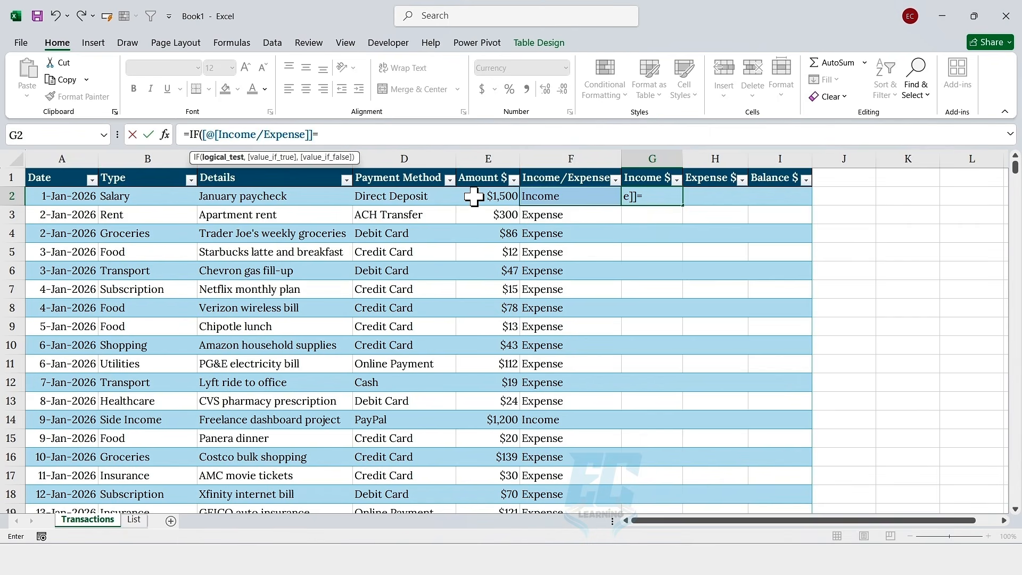
{"action": "type", "text": "\"Income\","}
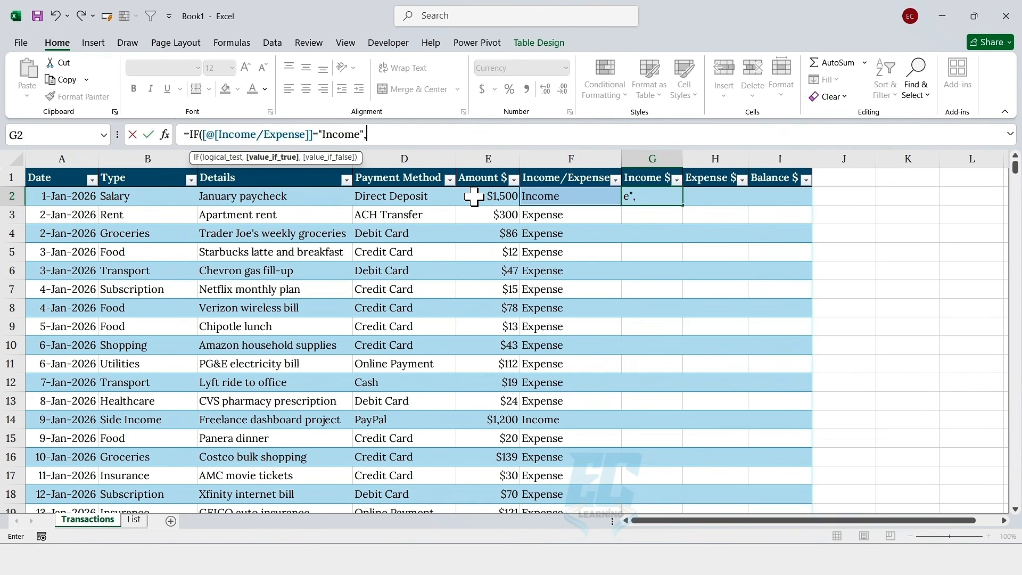
Step: Complete the G2 IF formula with [@[Amount $]] if true and 0 if false, and fill it down the Income $ column
{"action": "left_click", "coordinate": [474, 196]}
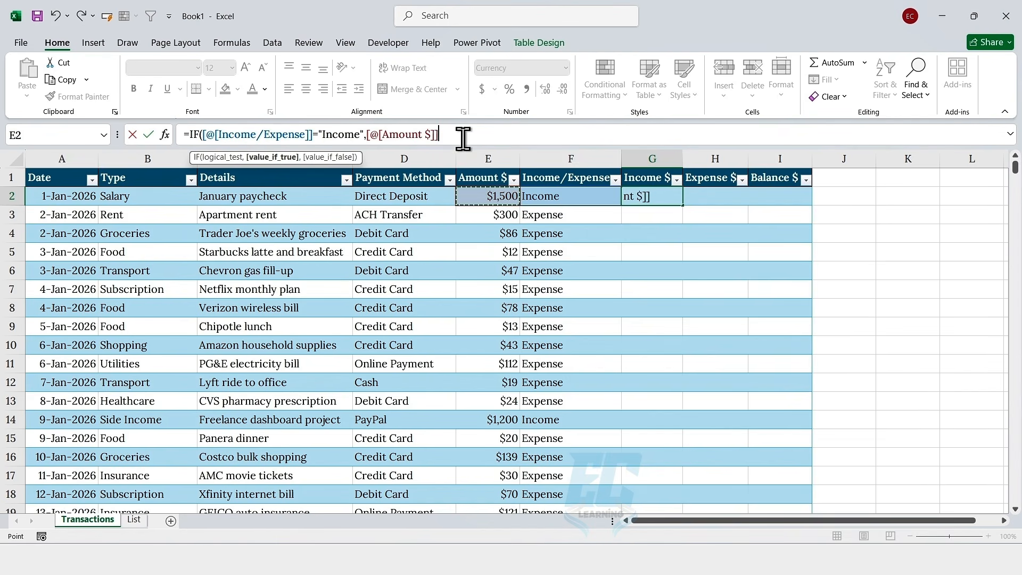
{"action": "type", "text": ","}
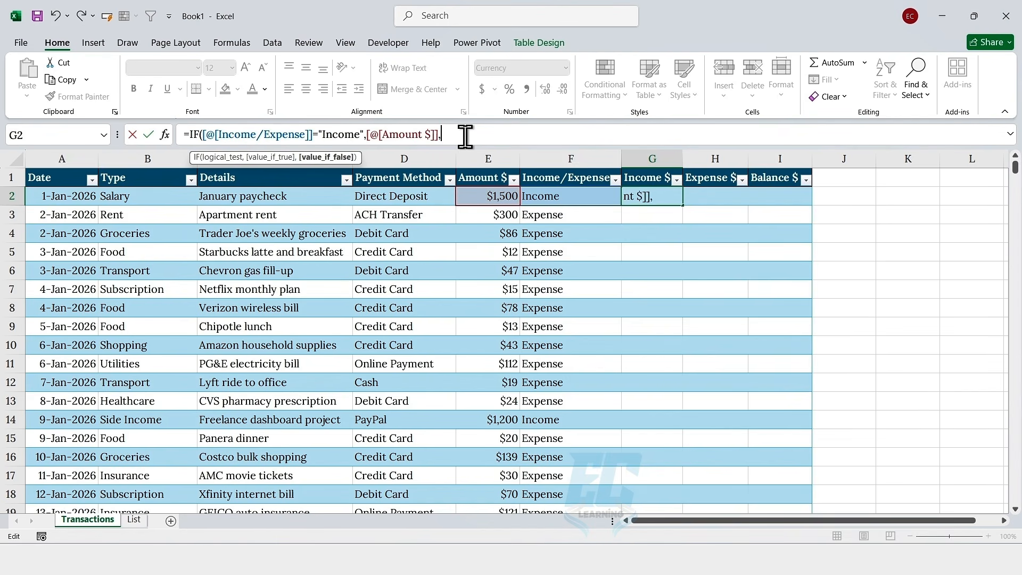
{"action": "type", "text": "0)"}
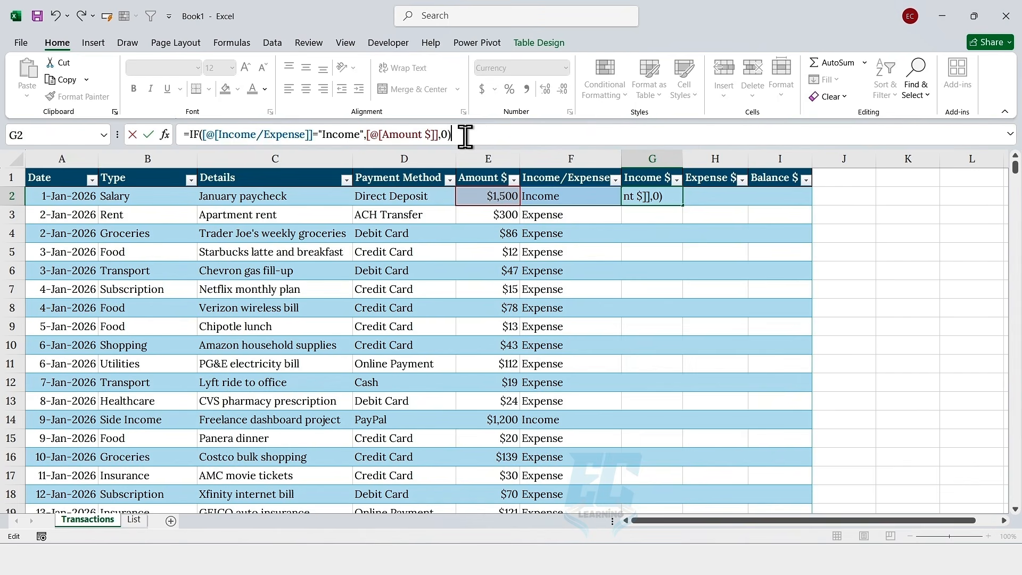
{"action": "key", "text": "shift+Home"}
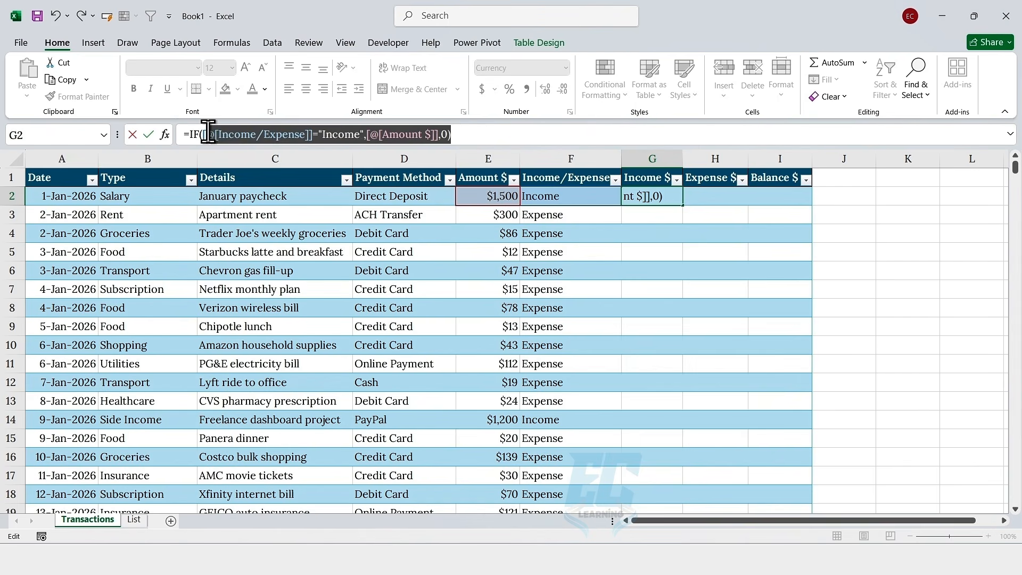
{"action": "left_click", "coordinate": [509, 133]}
{"action": "key", "text": "Return"}
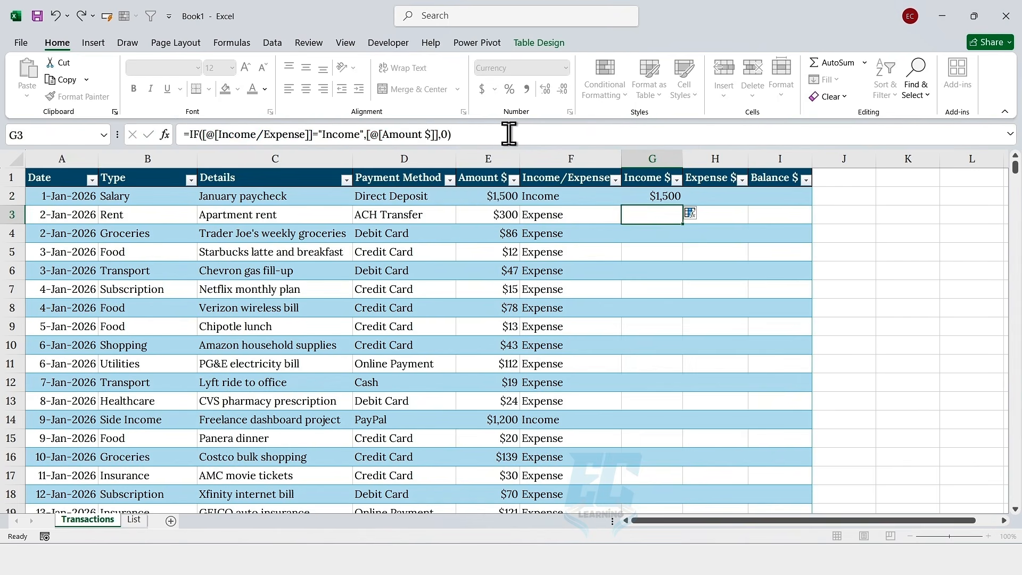
{"action": "left_click", "coordinate": [656, 196]}
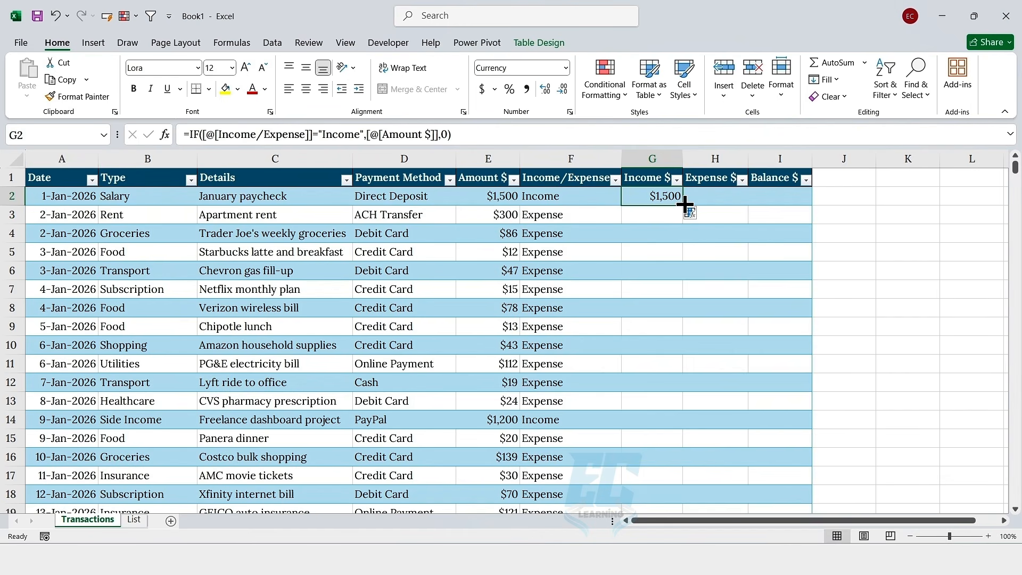
{"action": "double_click", "coordinate": [684, 205]}
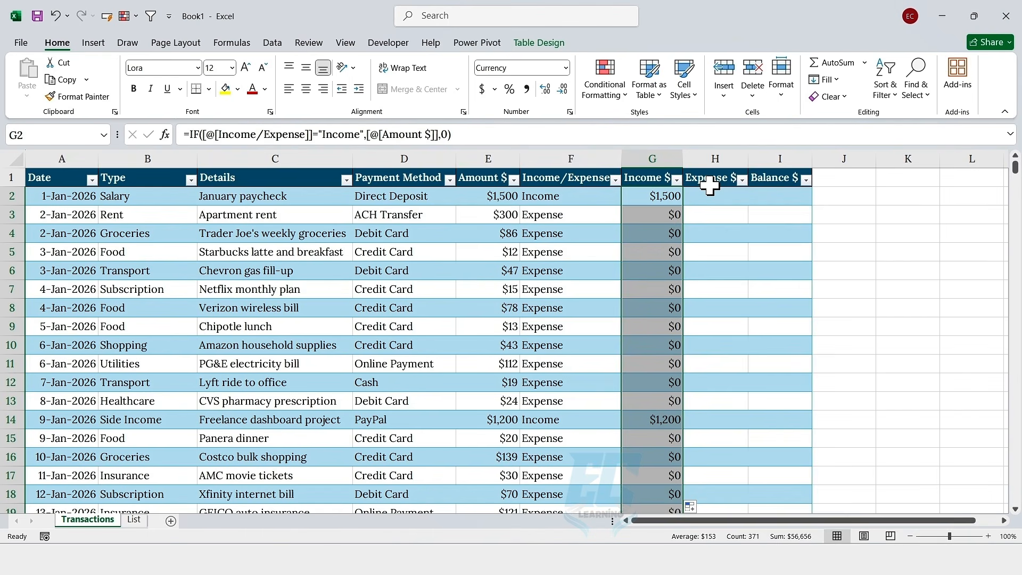
Step: Start an IF formula in H2 of the Expense $ column with the logical test [@[Income/Expense]]="Expense"
{"action": "left_click", "coordinate": [688, 197]}
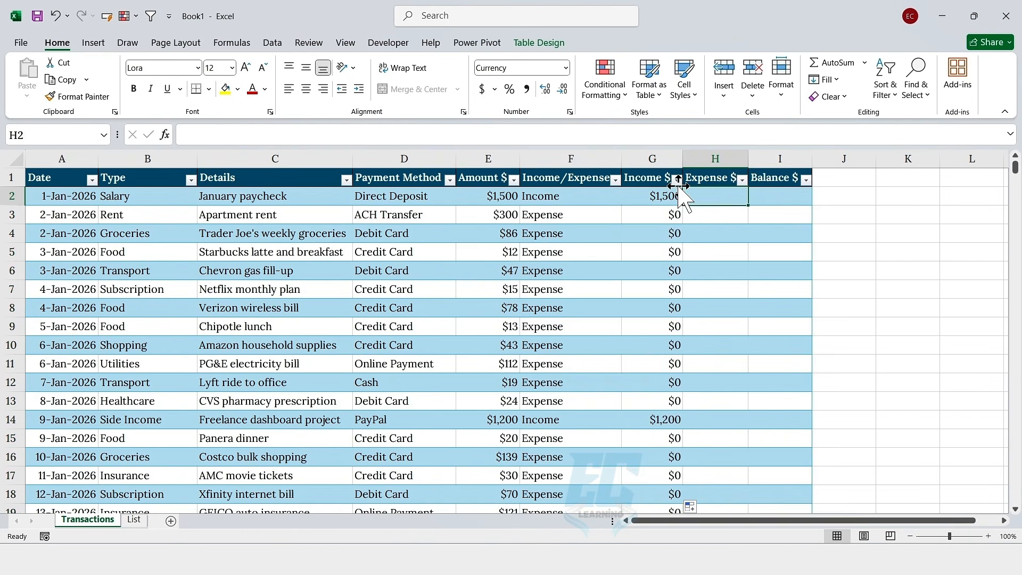
{"action": "left_click", "coordinate": [405, 133]}
{"action": "type", "text": "="}
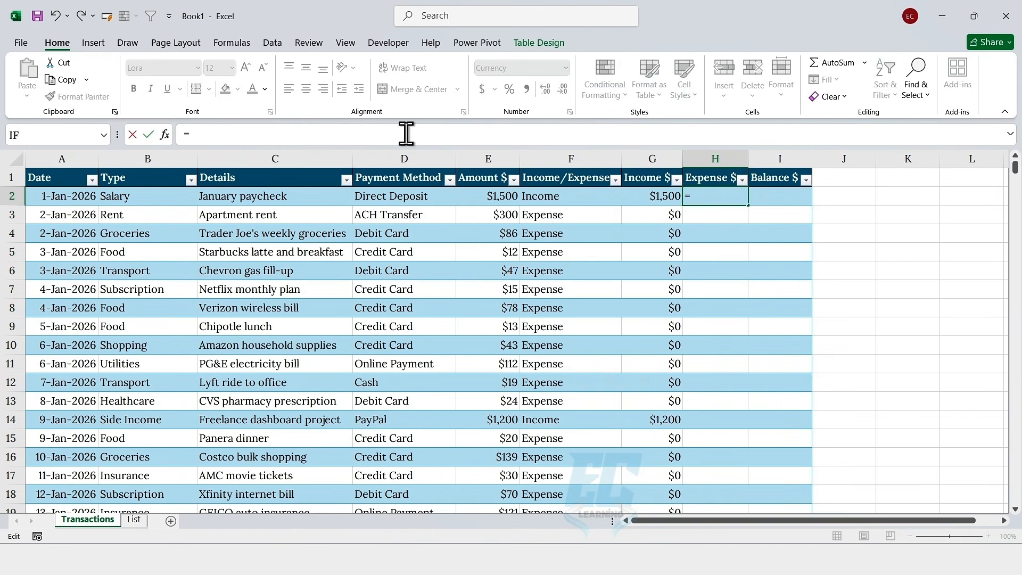
{"action": "type", "text": "IF("}
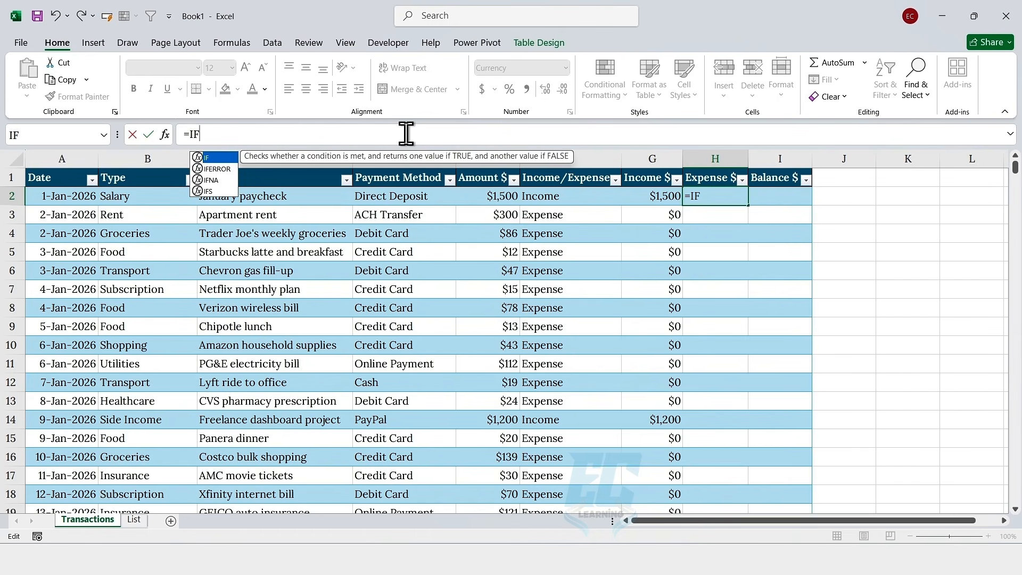
{"action": "left_click", "coordinate": [525, 196]}
{"action": "type", "text": "=\"Expense\","}
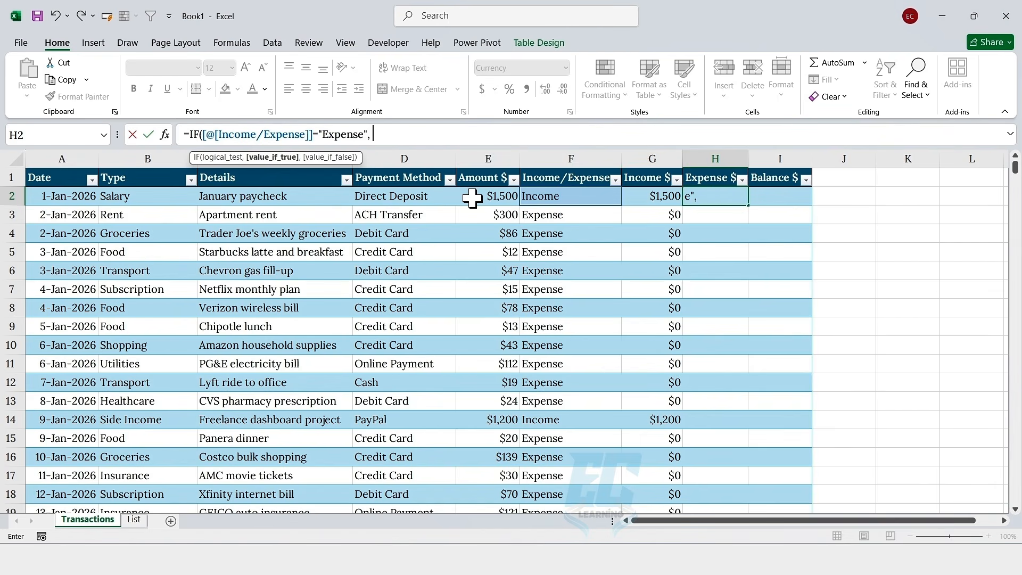
Step: Complete the H2 IF formula with [@[Amount $]] if true and 0 if false, and fill it down the Expense $ column
{"action": "left_click", "coordinate": [472, 198]}
{"action": "type", "text": ", 0"}
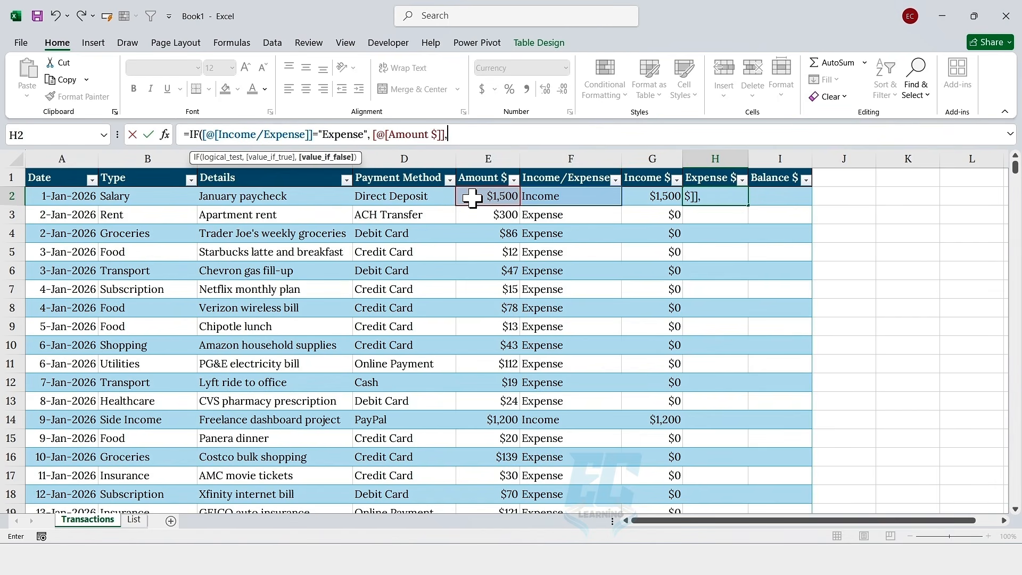
{"action": "type", "text": ")"}
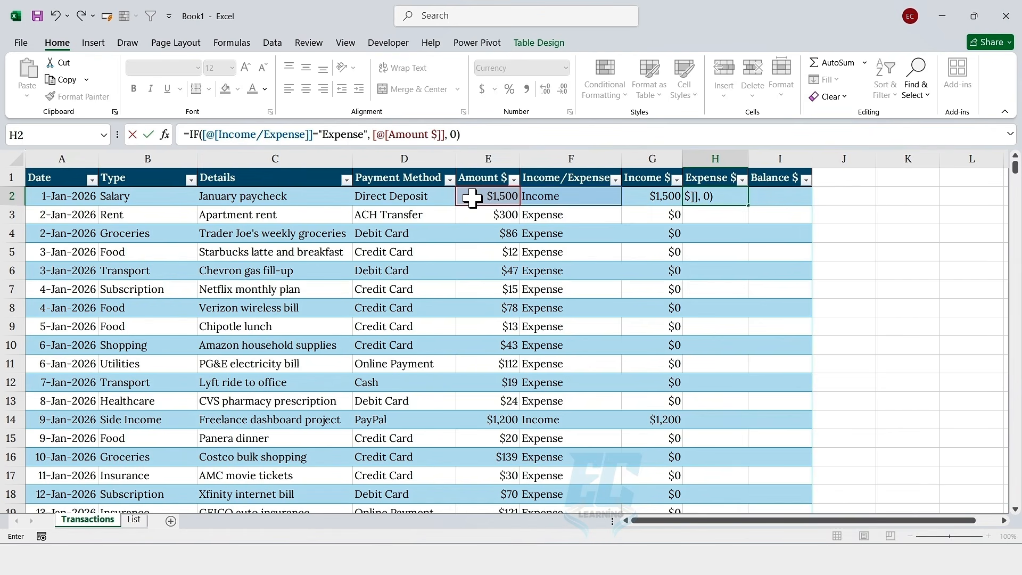
{"action": "key", "text": "Return"}
{"action": "left_click", "coordinate": [736, 198]}
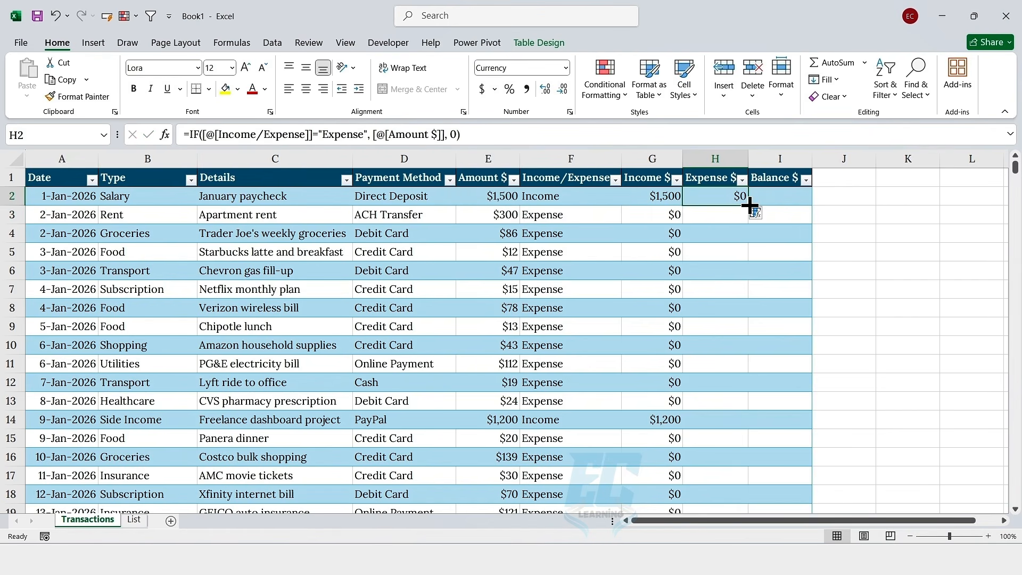
{"action": "double_click", "coordinate": [749, 205]}
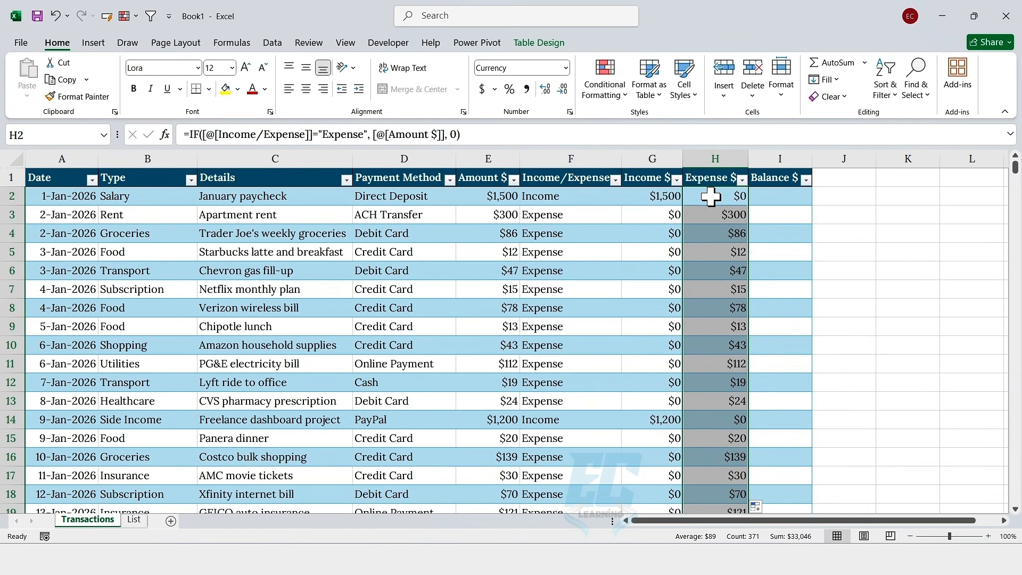
{"action": "left_click", "coordinate": [658, 160]}
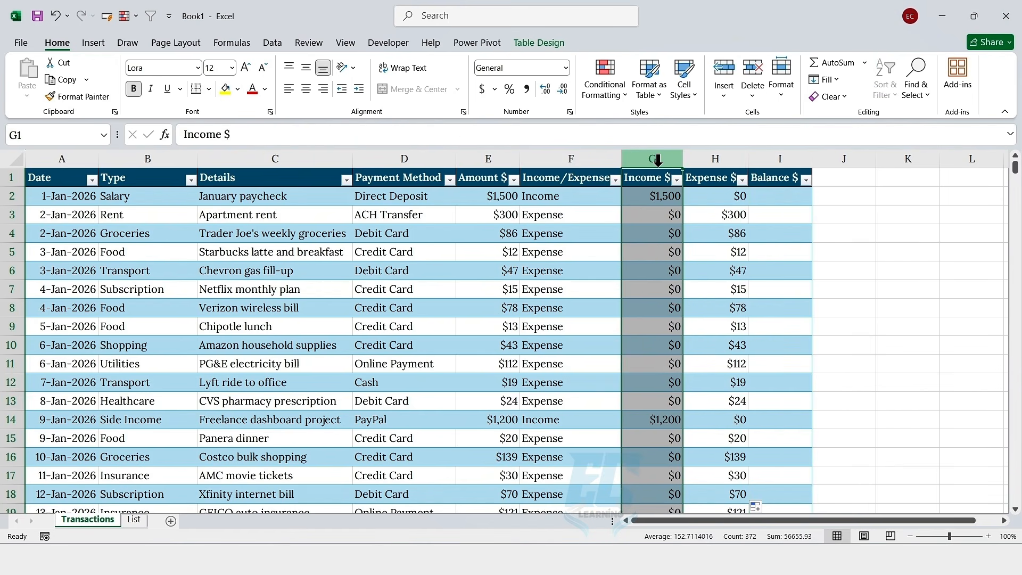
{"action": "left_click", "coordinate": [715, 159]}
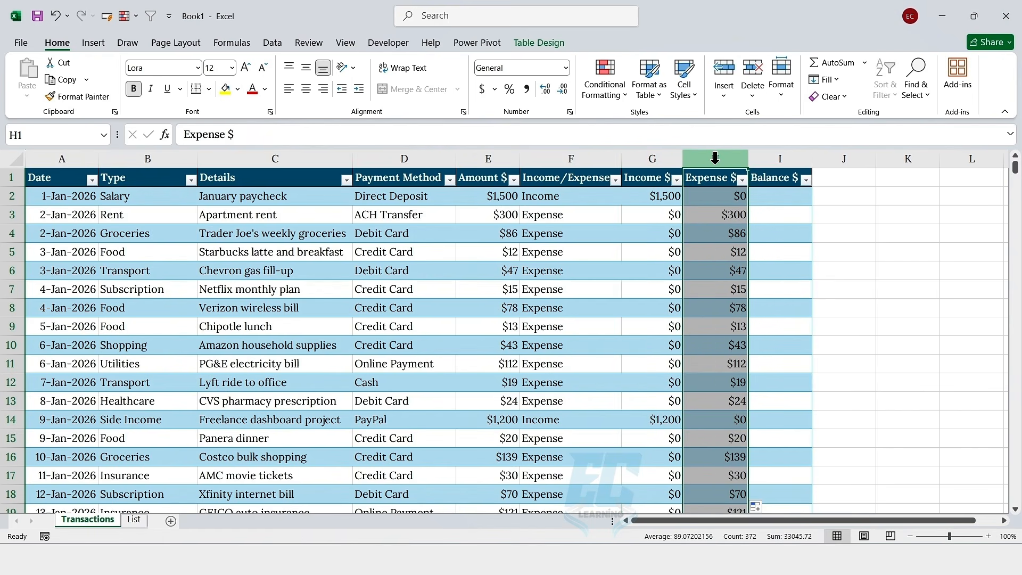
{"action": "left_click", "coordinate": [780, 177]}
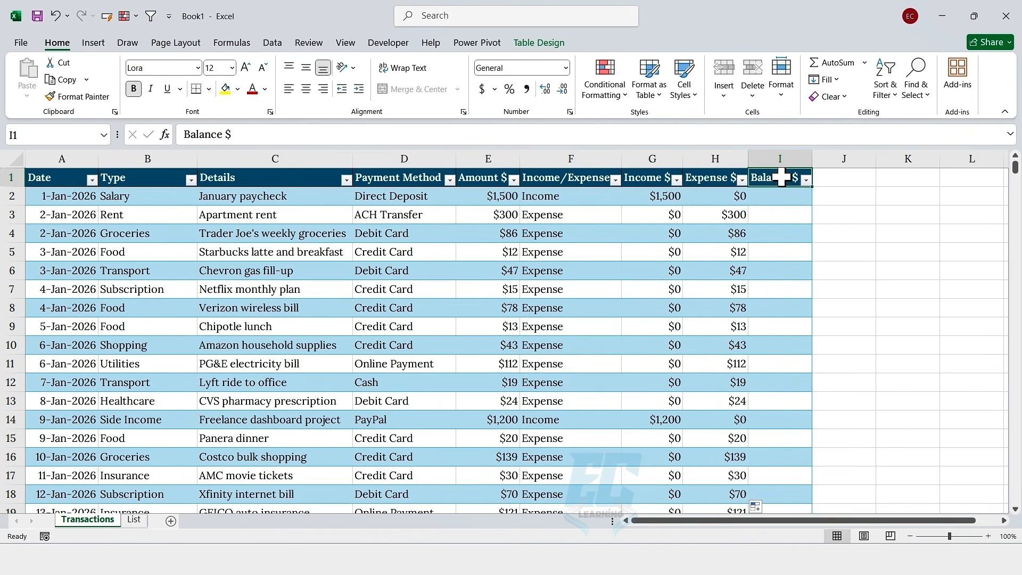
Step: Enter the label Starting Balance in K1 with the value 2500 in K2, and autofit column K to the label
{"action": "left_click", "coordinate": [904, 183]}
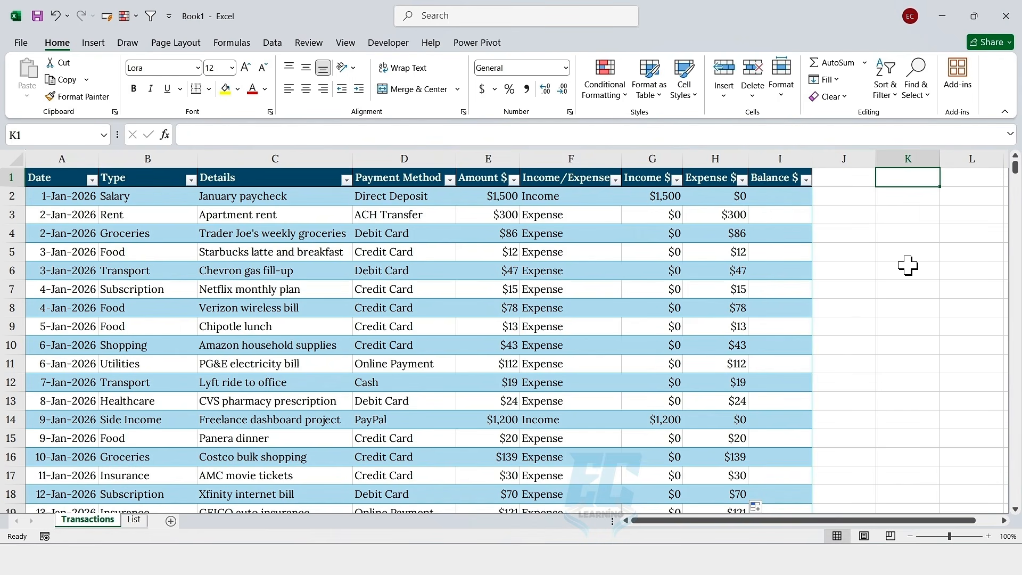
{"action": "type", "text": "Starting Balance"}
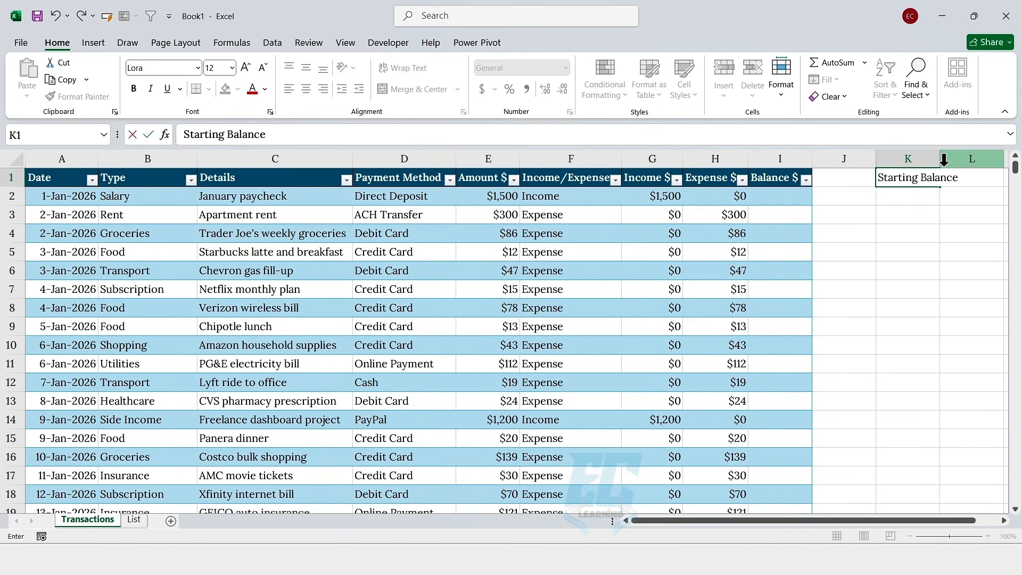
{"action": "key", "text": "Return"}
{"action": "double_click", "coordinate": [941, 160]}
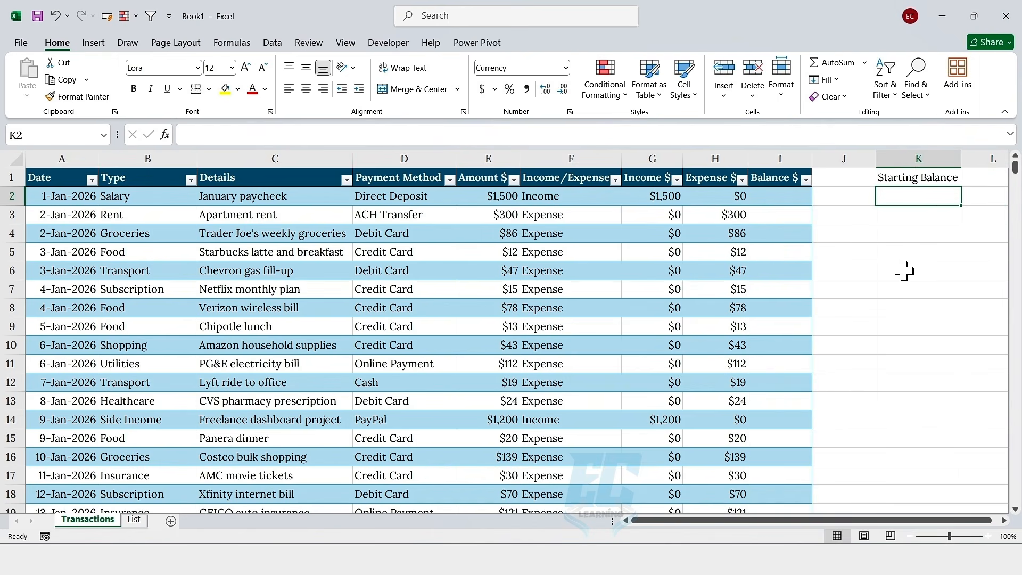
{"action": "type", "text": "2500"}
Step: Apply the dark blue Accent1 cell style to the Starting Balance label in K1 and add borders to K1:K2
{"action": "left_click", "coordinate": [909, 182]}
{"action": "left_click", "coordinate": [684, 80]}
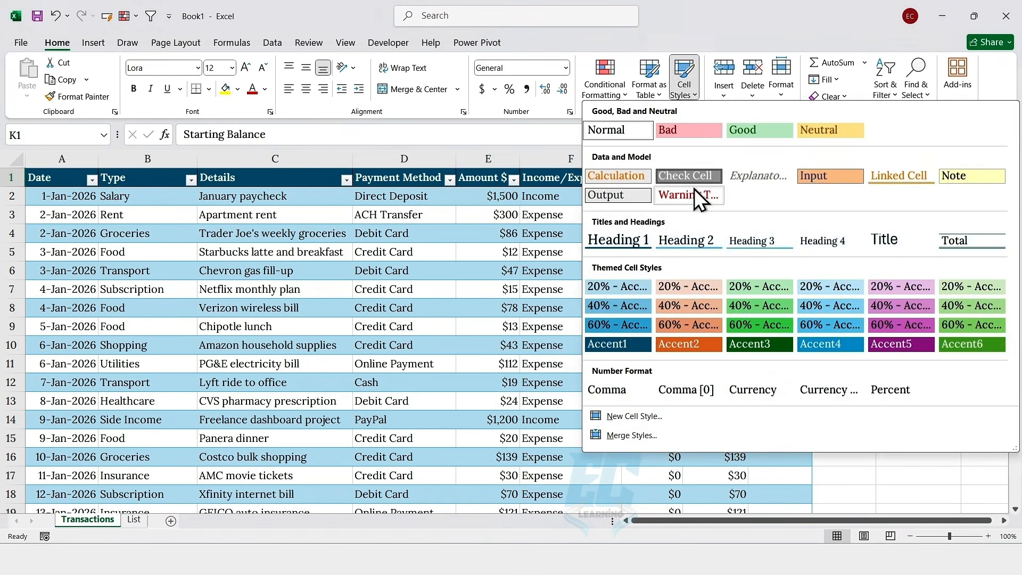
{"action": "left_click", "coordinate": [685, 178]}
{"action": "left_click_drag", "start_coordinate": [911, 180], "coordinate": [913, 193]}
{"action": "left_click", "coordinate": [197, 89]}
Step: Enter the formula =K2+[@[Income $]]-[@[Expense $]] in I2, the first cell of the Balance $ column
{"action": "left_click", "coordinate": [768, 182]}
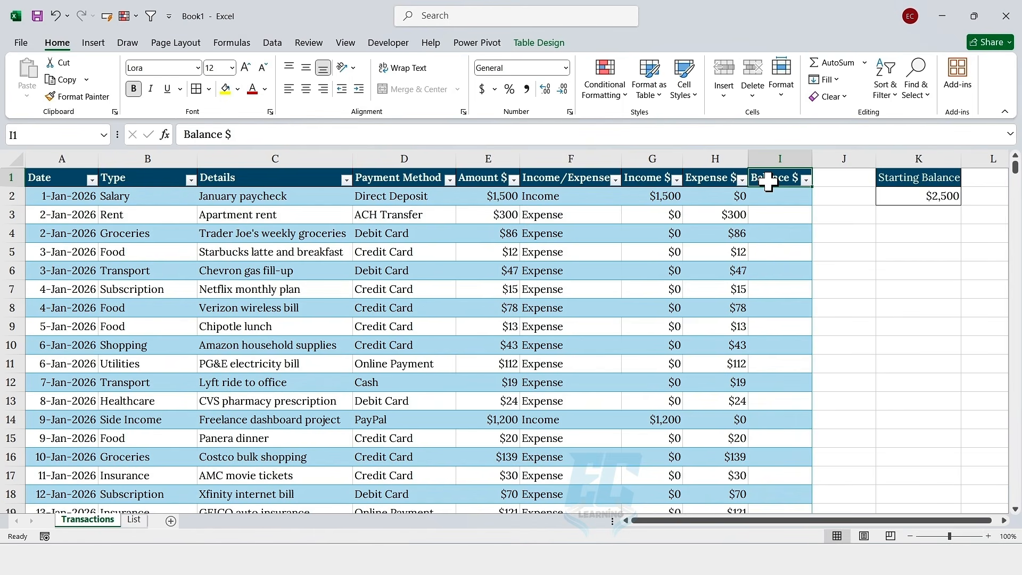
{"action": "left_click", "coordinate": [898, 198]}
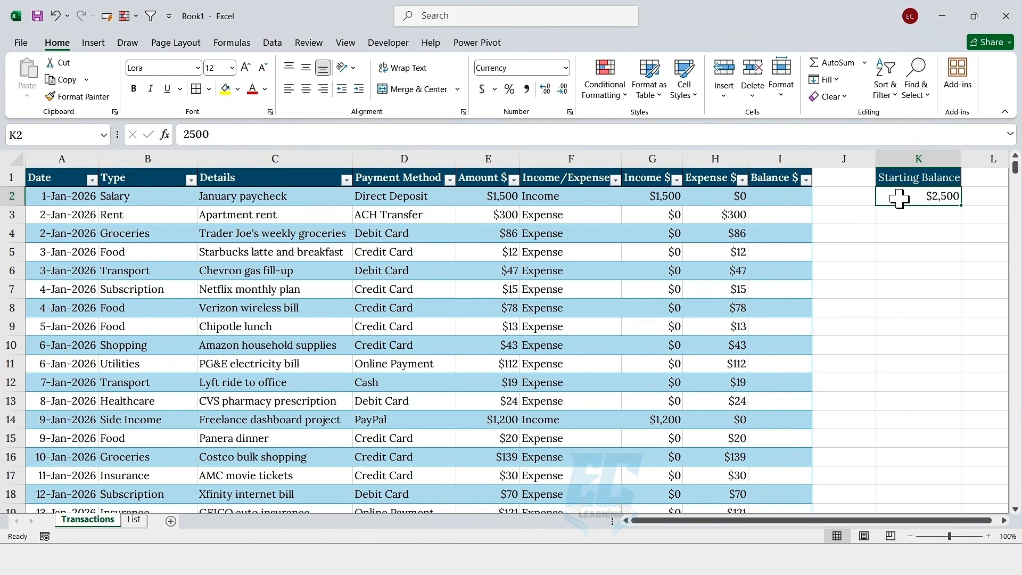
{"action": "left_click", "coordinate": [790, 198]}
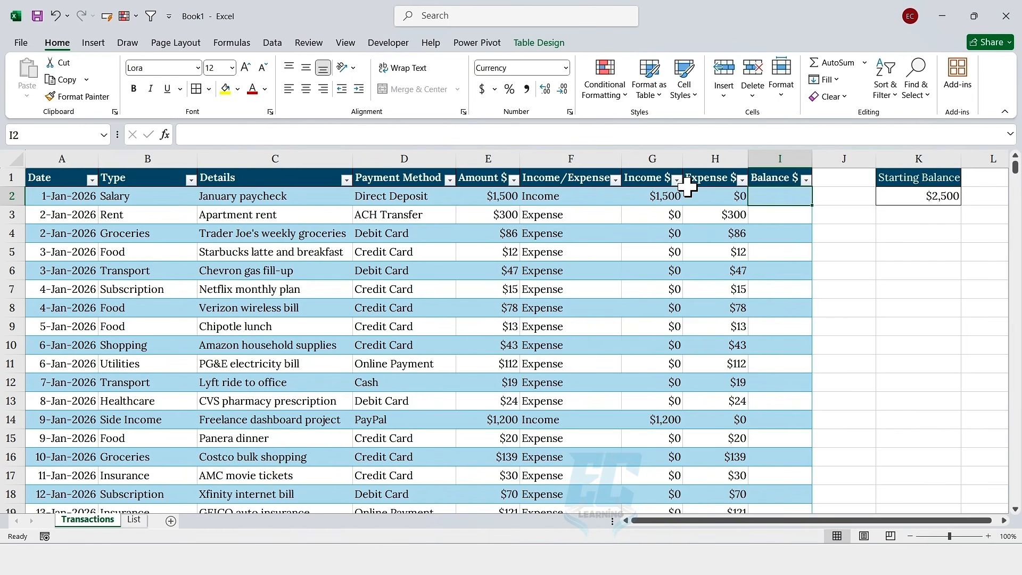
{"action": "type", "text": "="}
{"action": "left_click", "coordinate": [911, 201]}
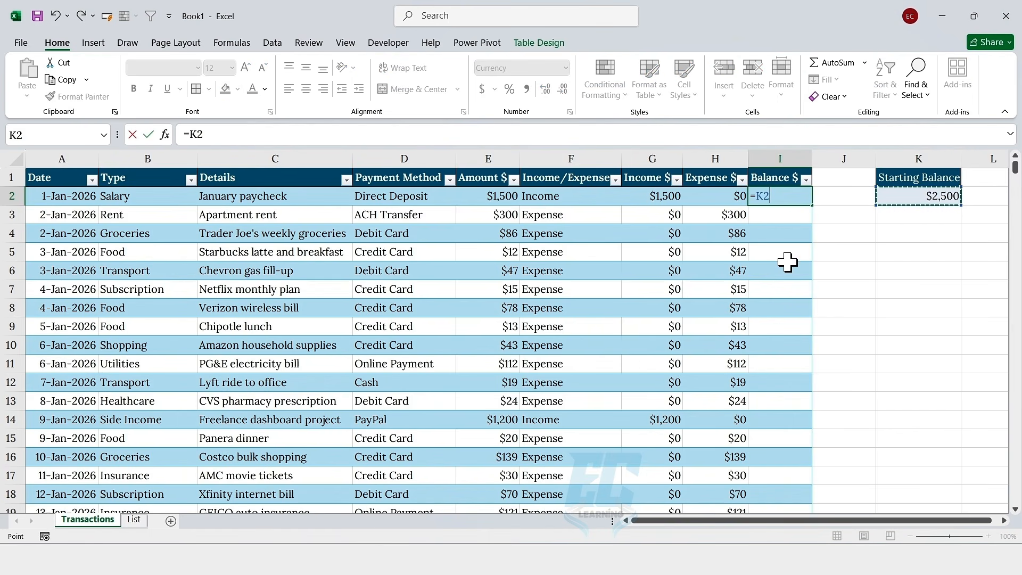
{"action": "type", "text": "+"}
{"action": "left_click", "coordinate": [660, 201]}
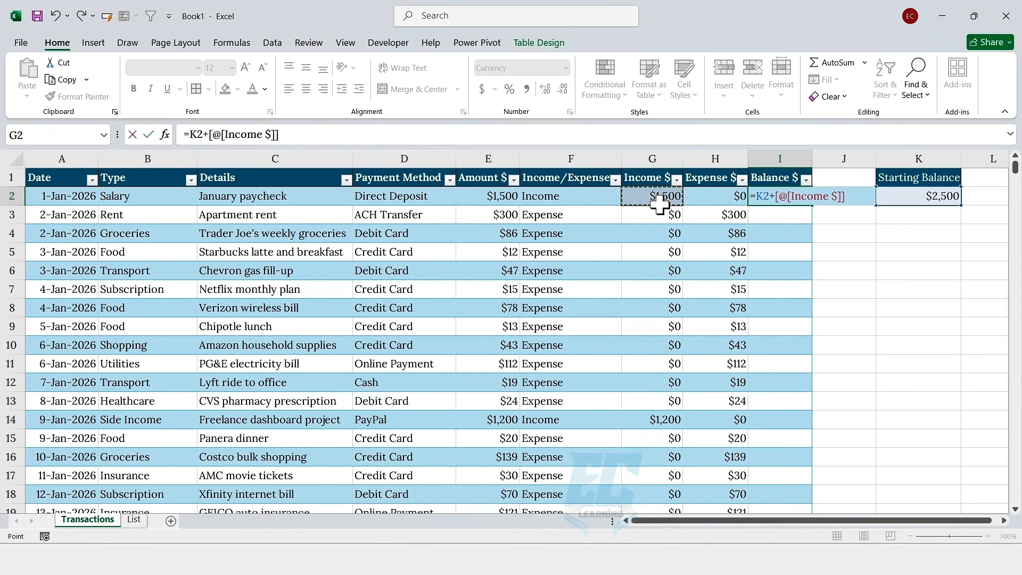
{"action": "type", "text": "-"}
{"action": "left_click", "coordinate": [718, 198]}
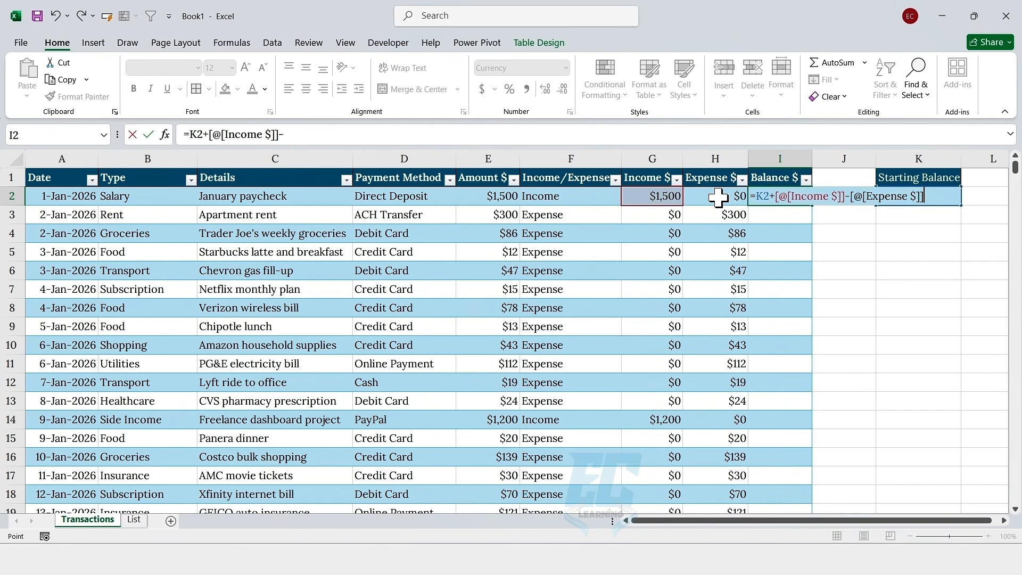
{"action": "key", "text": "Return"}
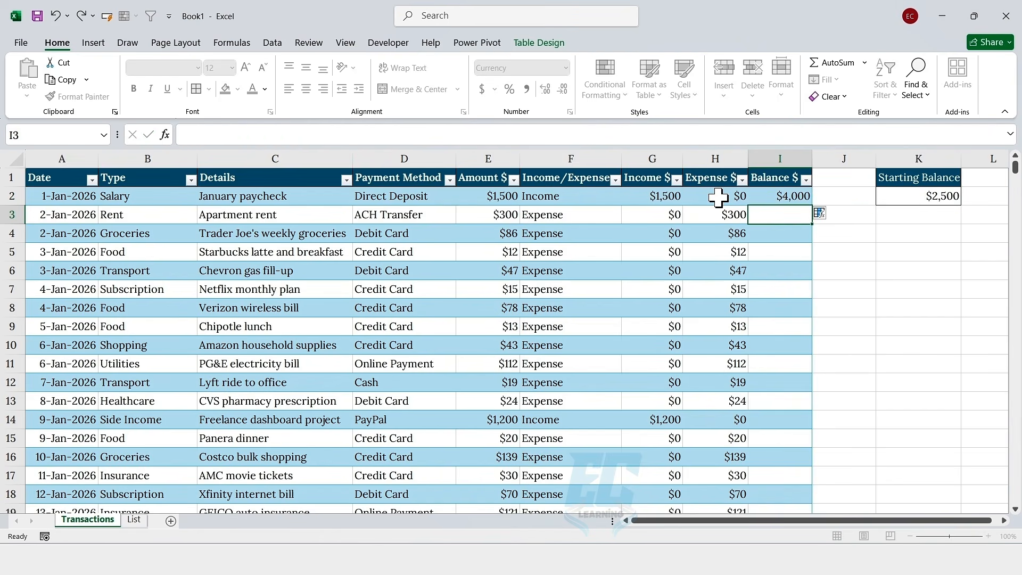
Step: Enter the formula =I2+[@[Income $]]-[@[Expense $]] in I3 of the Balance $ column
{"action": "left_click", "coordinate": [768, 197]}
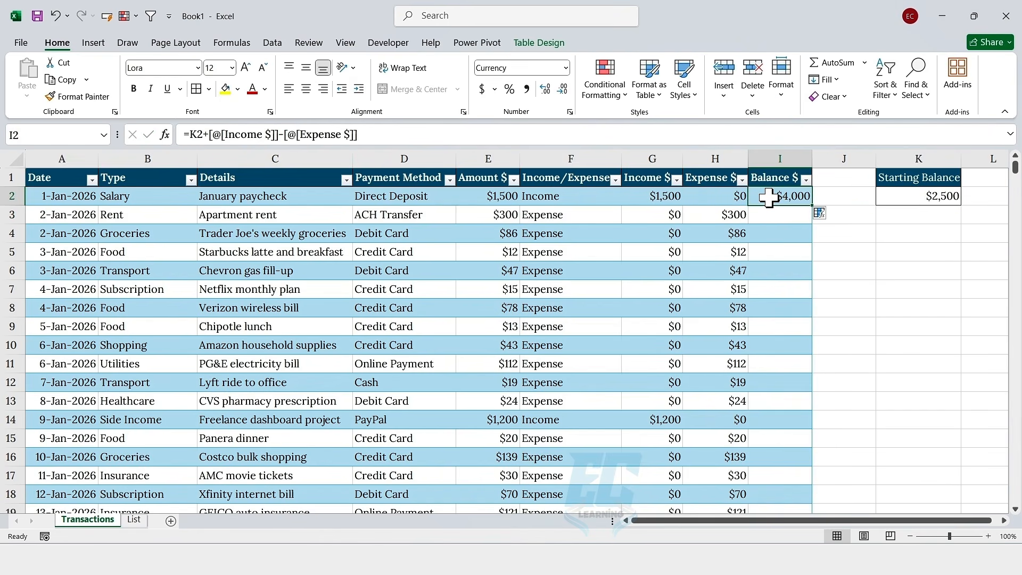
{"action": "left_click", "coordinate": [769, 213]}
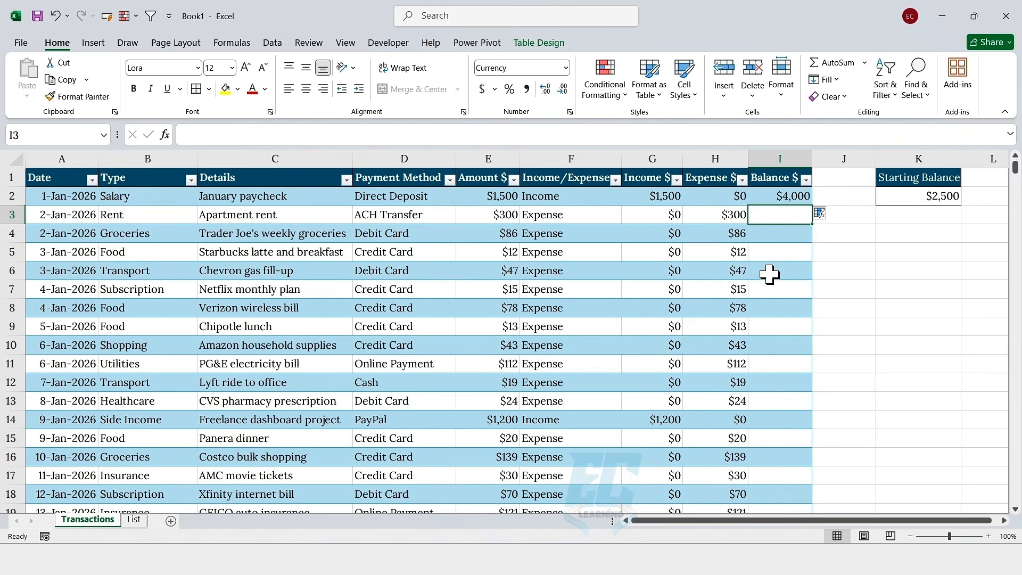
{"action": "type", "text": "="}
{"action": "left_click", "coordinate": [787, 197]}
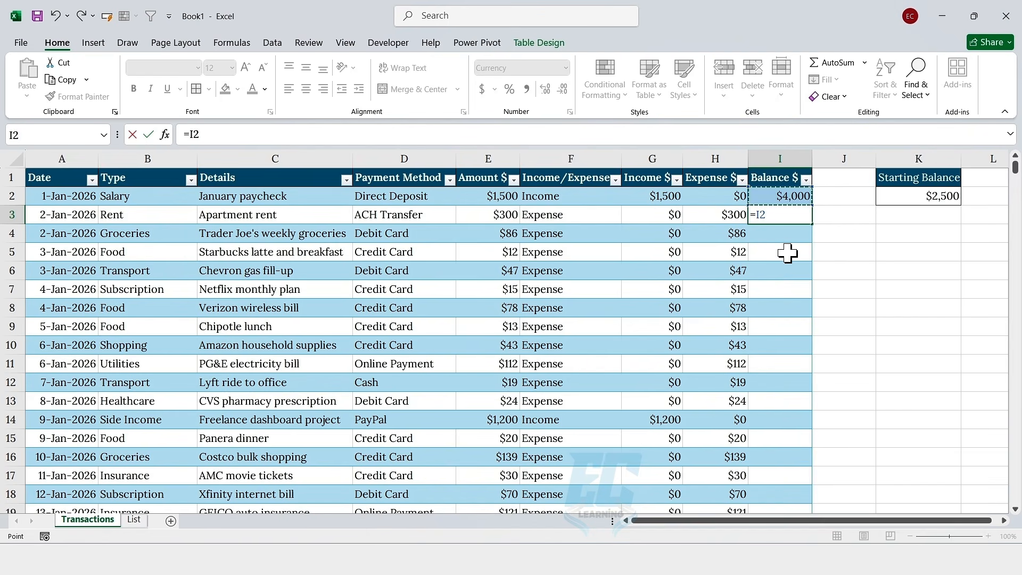
{"action": "type", "text": "+"}
{"action": "left_click", "coordinate": [671, 216]}
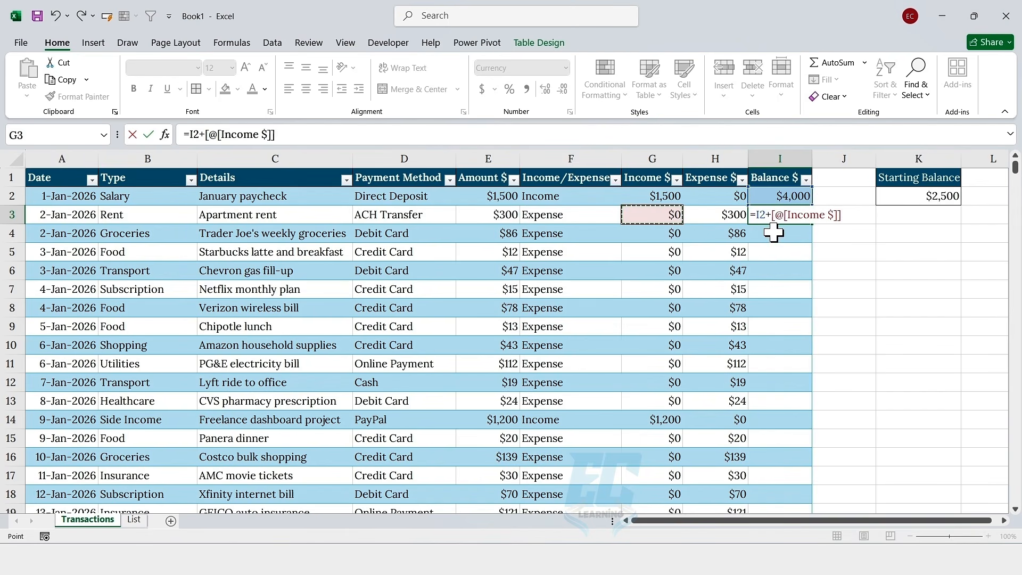
{"action": "type", "text": "-"}
{"action": "left_click", "coordinate": [731, 220]}
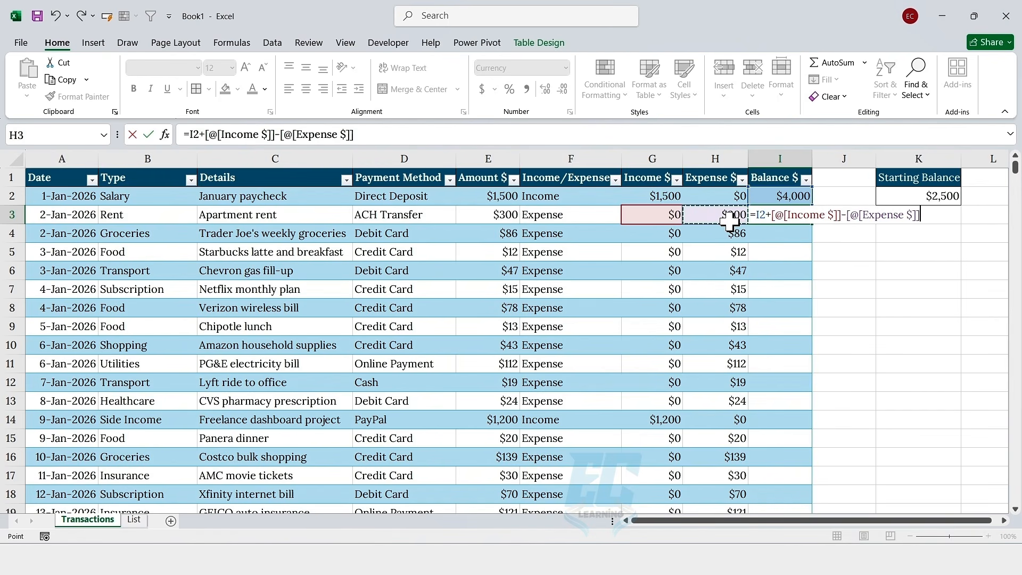
{"action": "key", "text": "Return"}
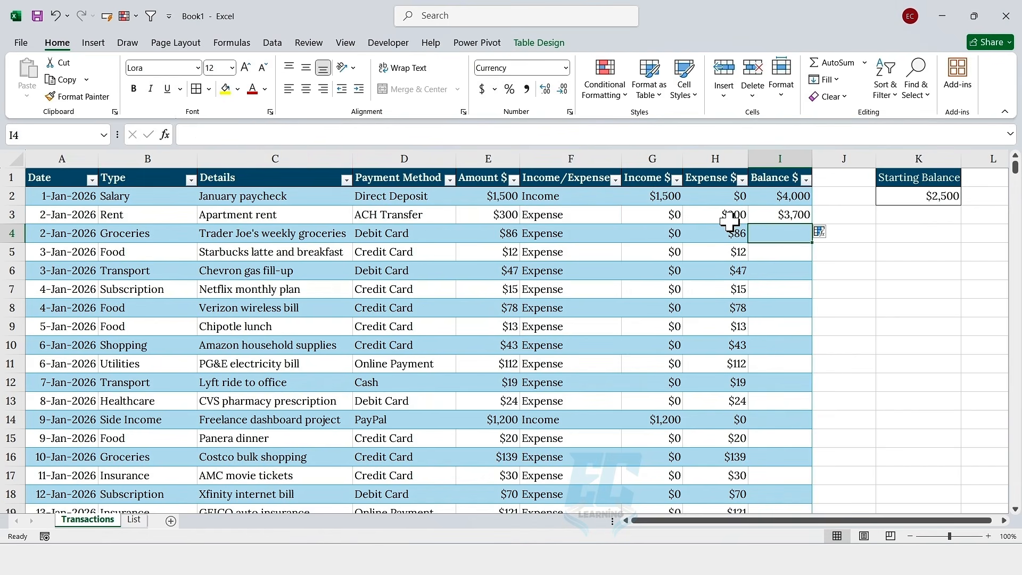
Step: Fill the I3 running balance formula down the rest of the Balance $ column
{"action": "left_click", "coordinate": [792, 214]}
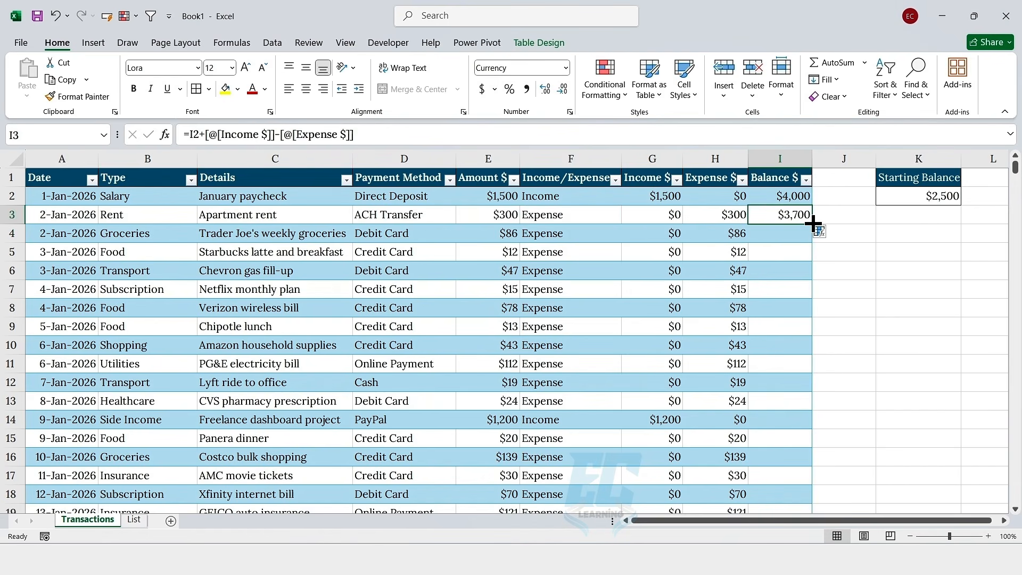
{"action": "double_click", "coordinate": [813, 224]}
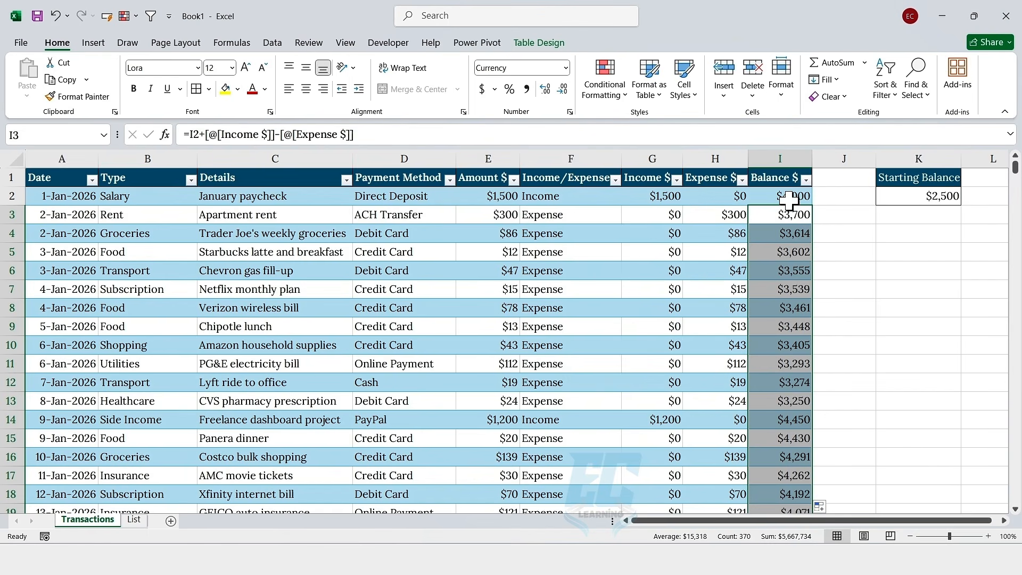
{"action": "left_click", "coordinate": [773, 196]}
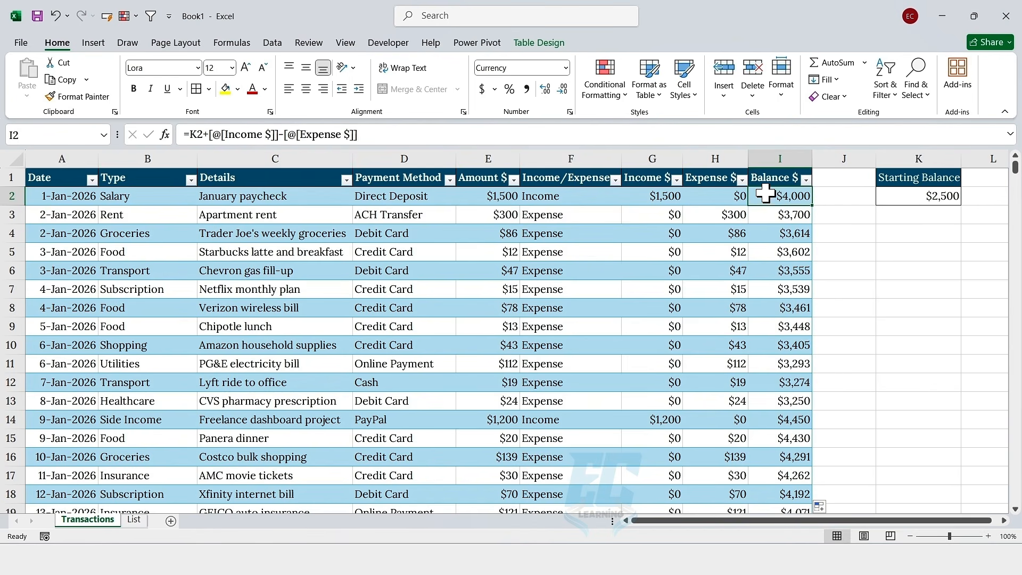
Step: Add an Equal To conditional formatting rule to column F that shows Income with Green Fill with Dark Green Text
{"action": "left_click", "coordinate": [580, 155]}
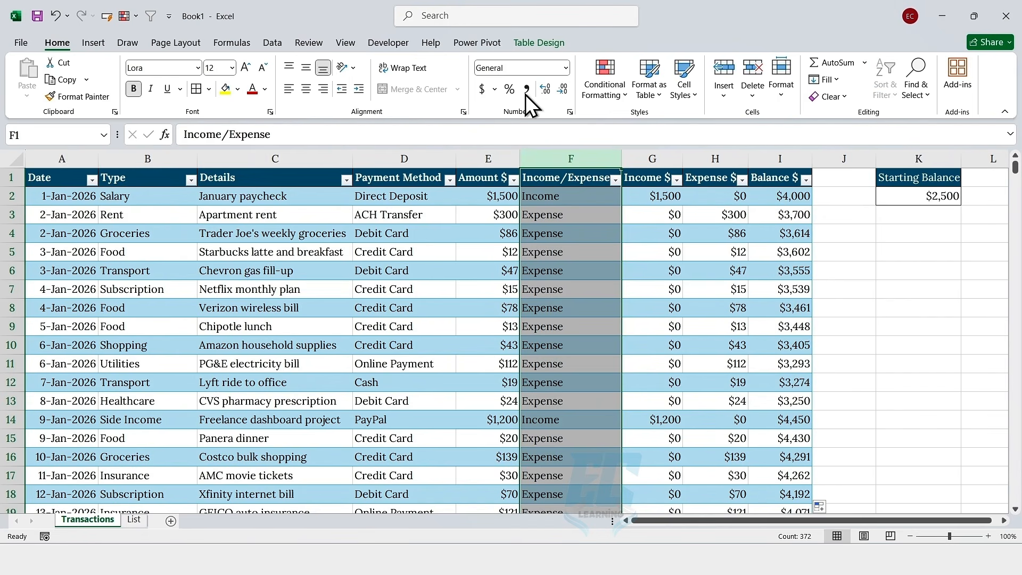
{"action": "left_click", "coordinate": [620, 97]}
{"action": "mouse_move", "coordinate": [680, 121]}
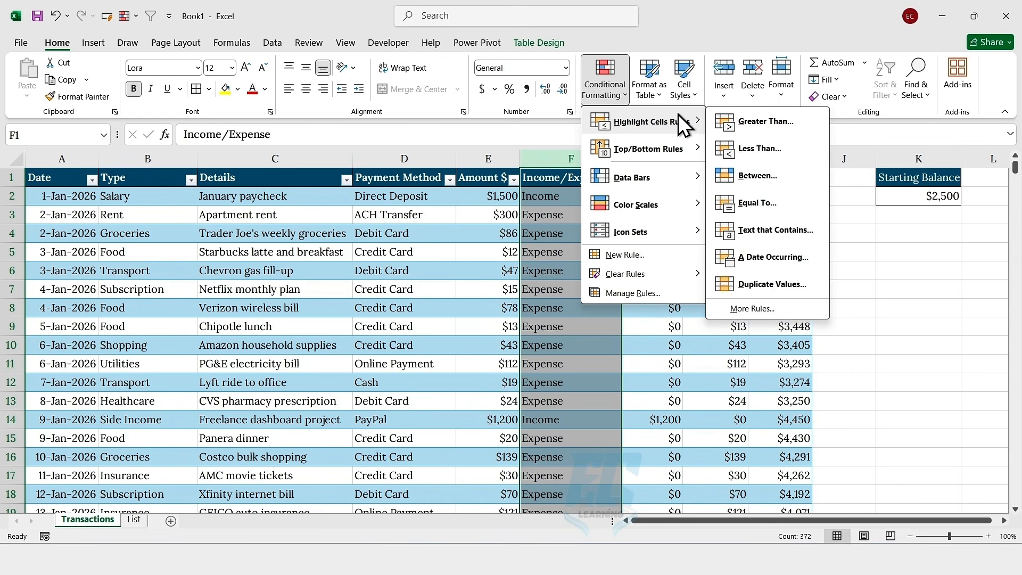
{"action": "left_click", "coordinate": [752, 200]}
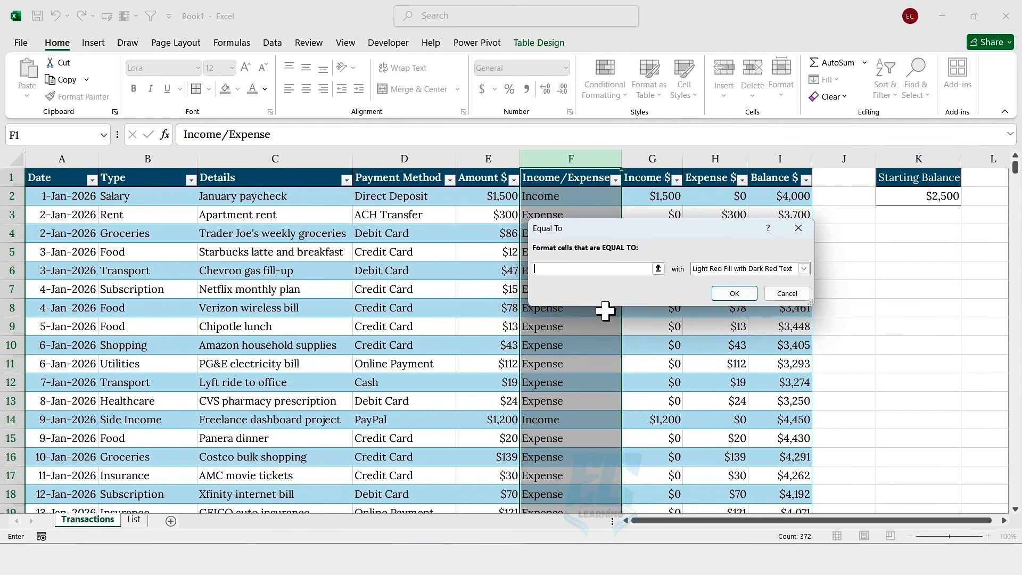
{"action": "type", "text": "Income"}
{"action": "left_click", "coordinate": [803, 270]}
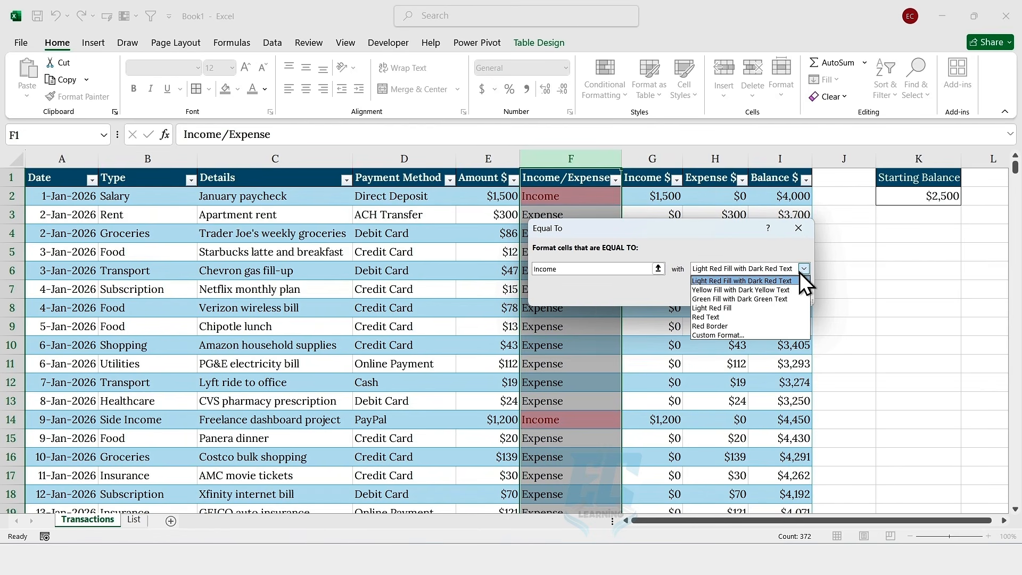
{"action": "left_click", "coordinate": [759, 298]}
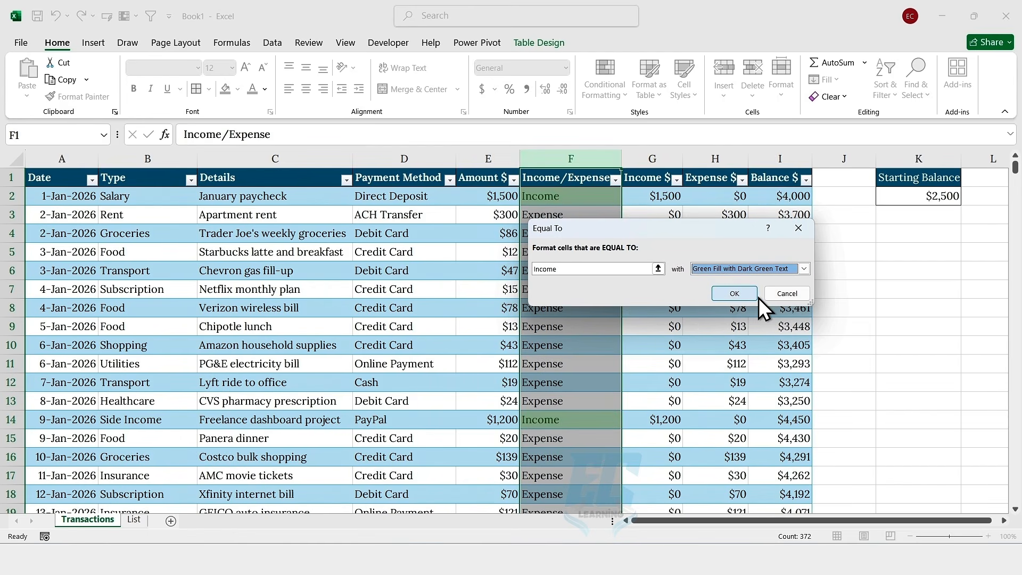
{"action": "left_click", "coordinate": [742, 294]}
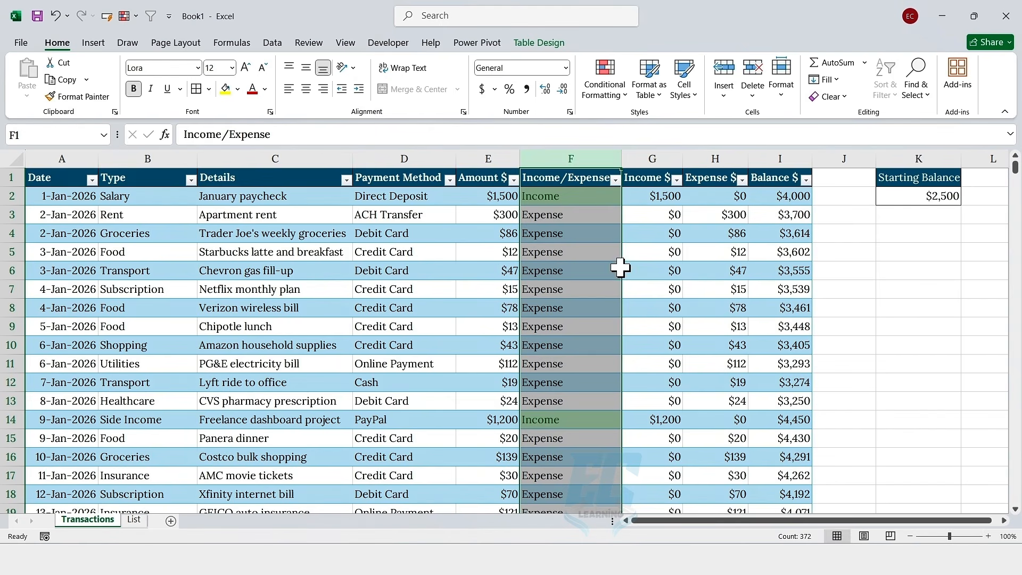
Step: Add a second Equal To rule to column F that shows Expense with Light Red Fill with Dark Red Text
{"action": "left_click", "coordinate": [622, 95]}
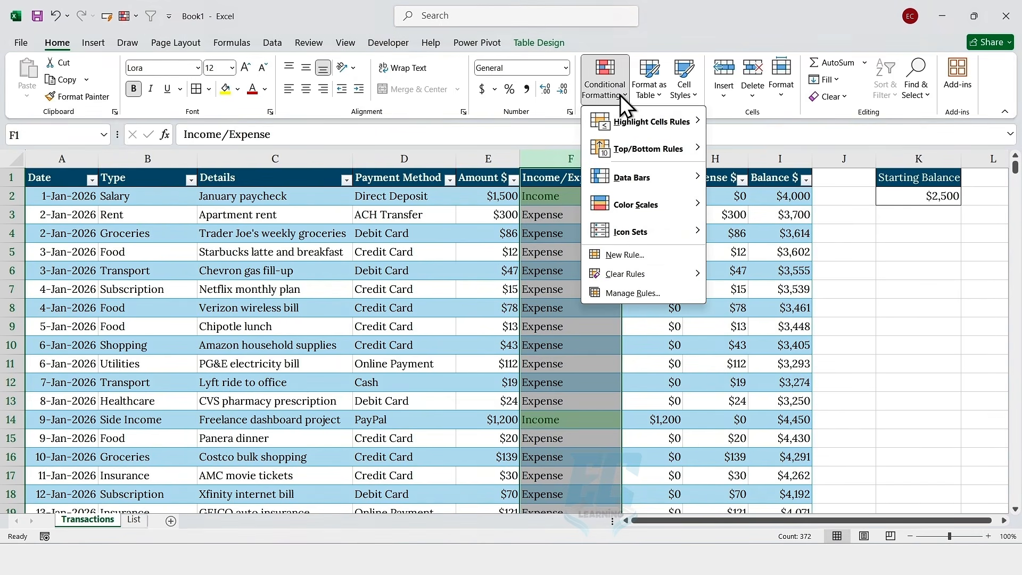
{"action": "mouse_move", "coordinate": [658, 120]}
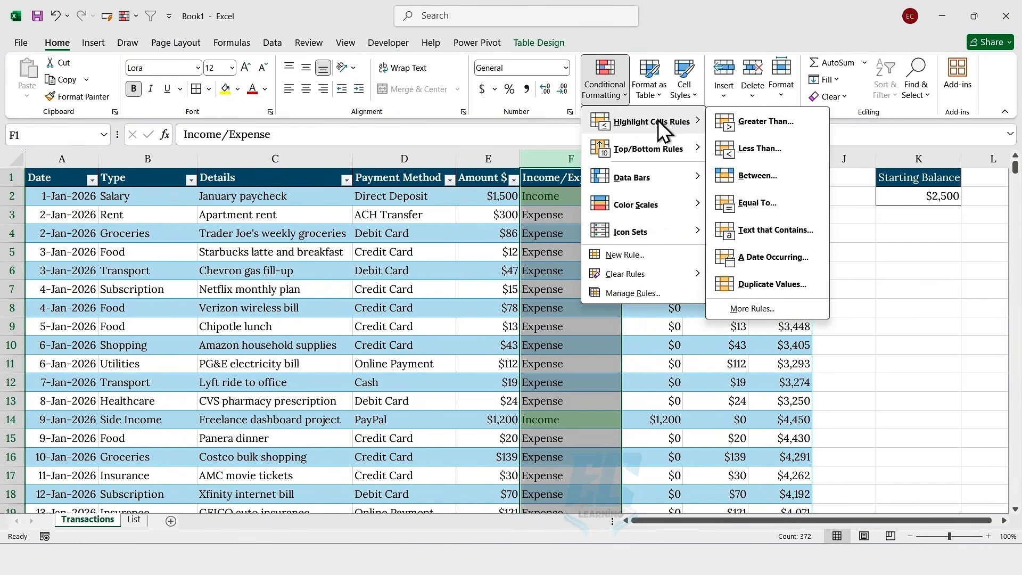
{"action": "left_click", "coordinate": [761, 207]}
{"action": "type", "text": "Expense"}
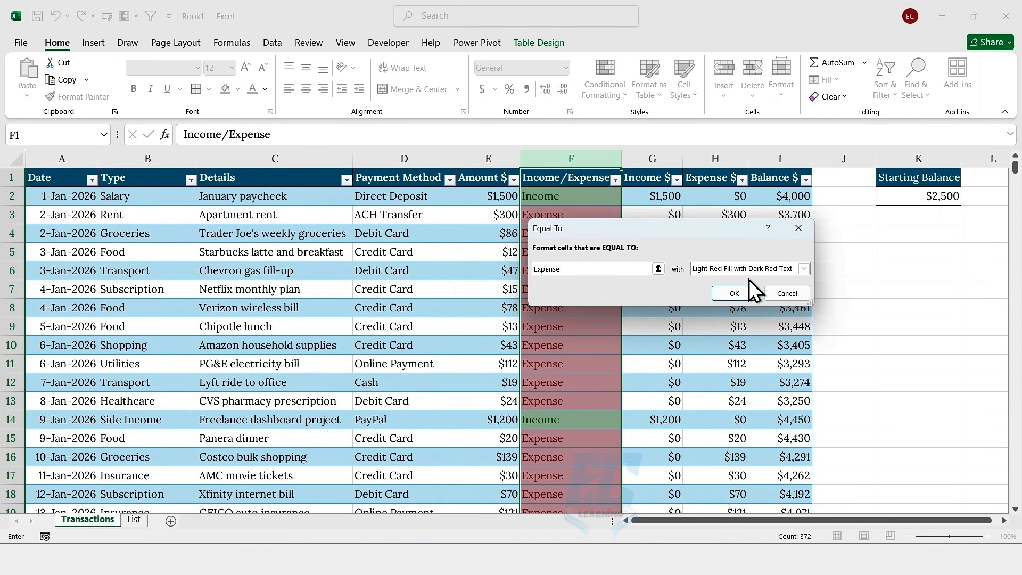
{"action": "left_click", "coordinate": [805, 268]}
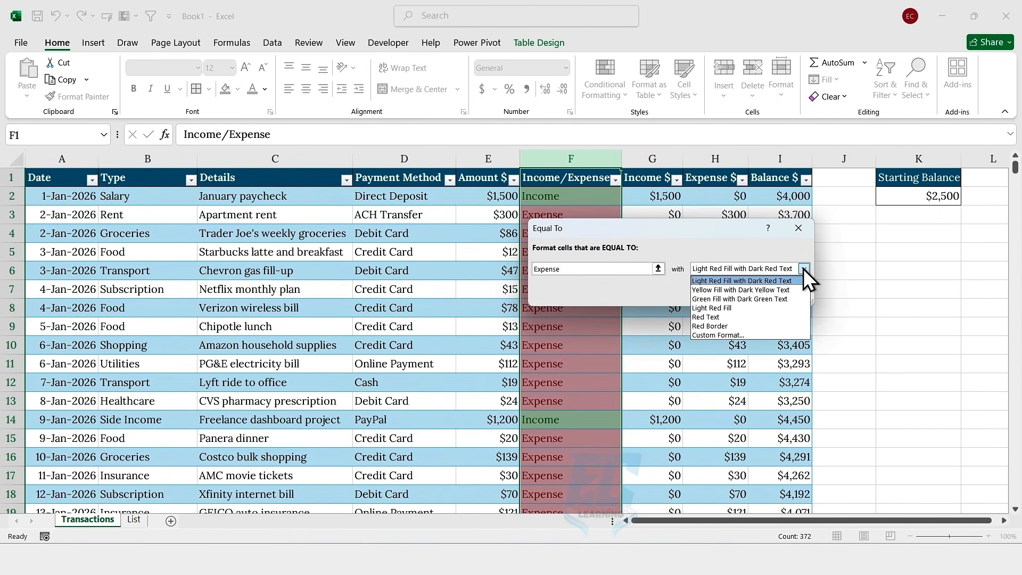
{"action": "left_click", "coordinate": [762, 280]}
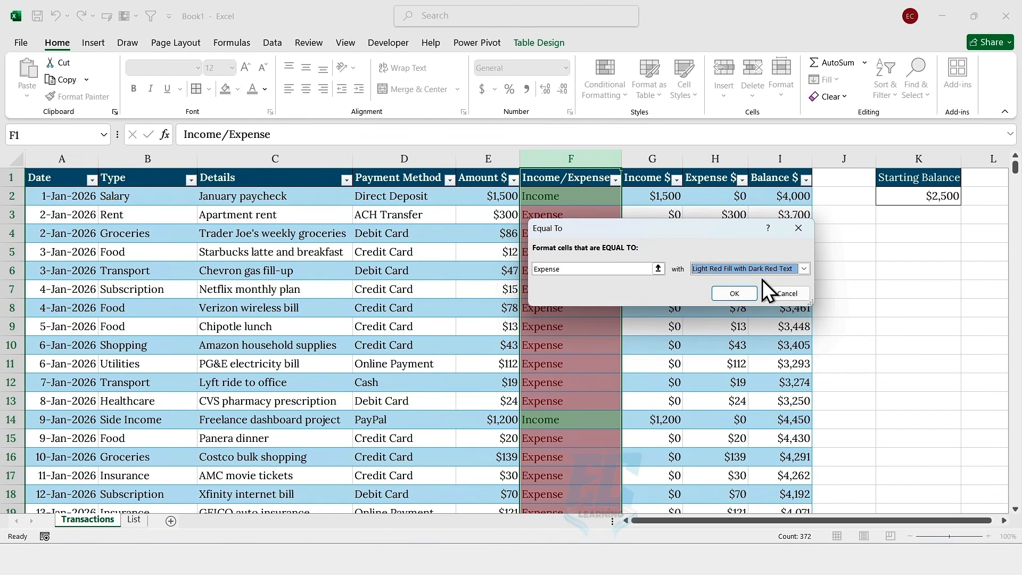
{"action": "left_click", "coordinate": [731, 290]}
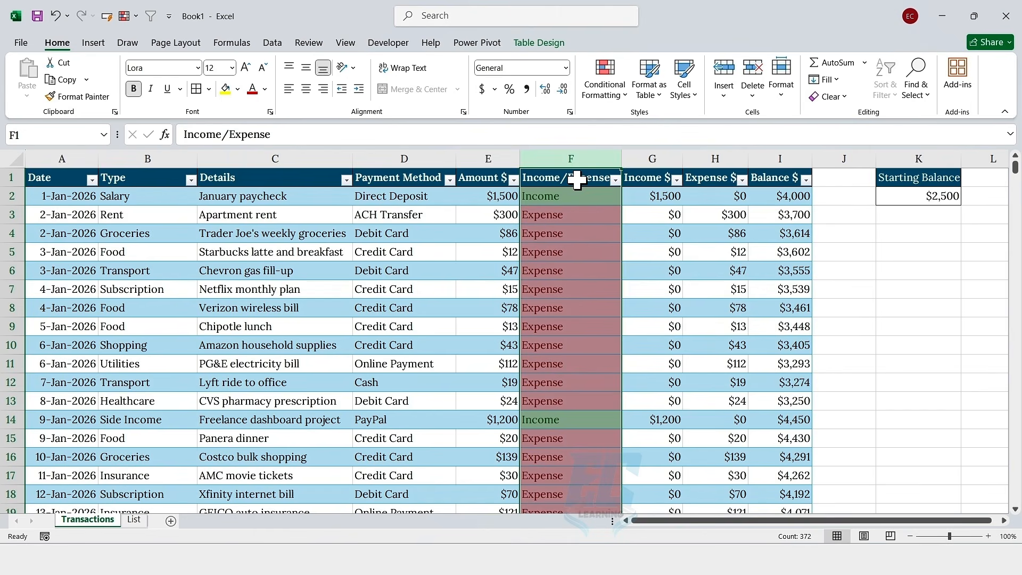
{"action": "left_click", "coordinate": [576, 179]}
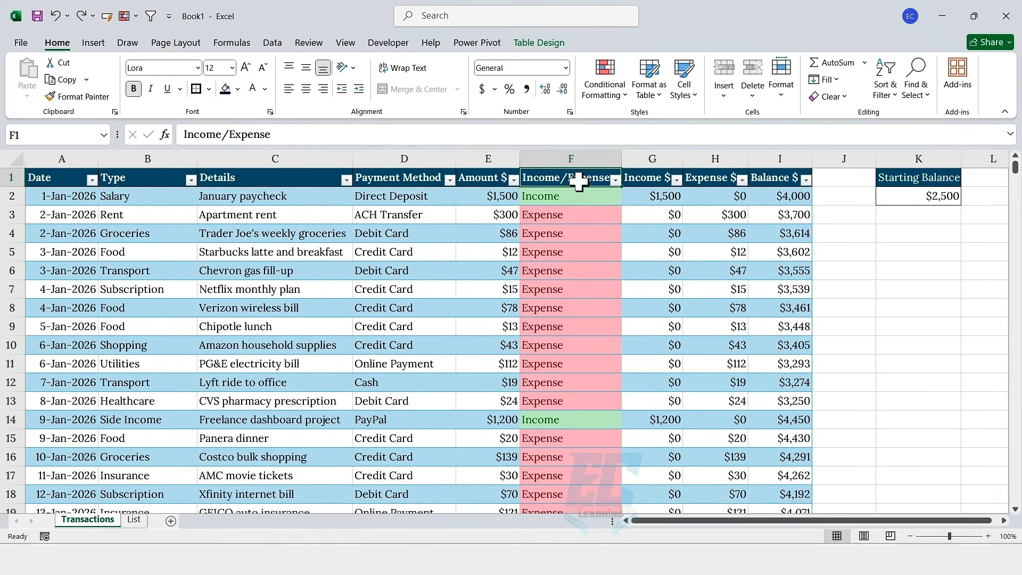
Step: Add a new worksheet after Transactions and rename it Dashboard
{"action": "left_click", "coordinate": [170, 520]}
{"action": "right_click", "coordinate": [152, 520]}
{"action": "left_click", "coordinate": [178, 371]}
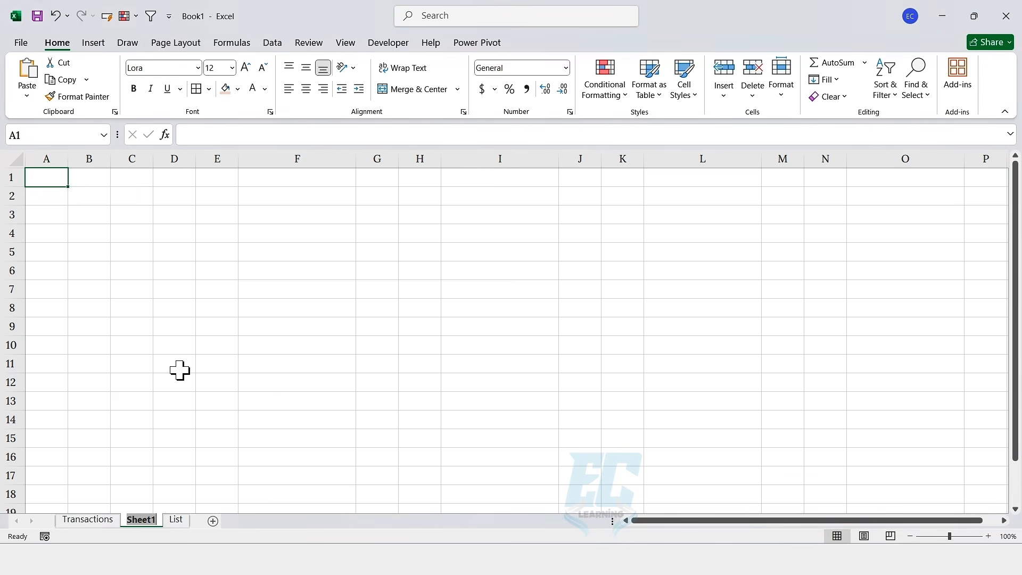
{"action": "type", "text": "Dashboard"}
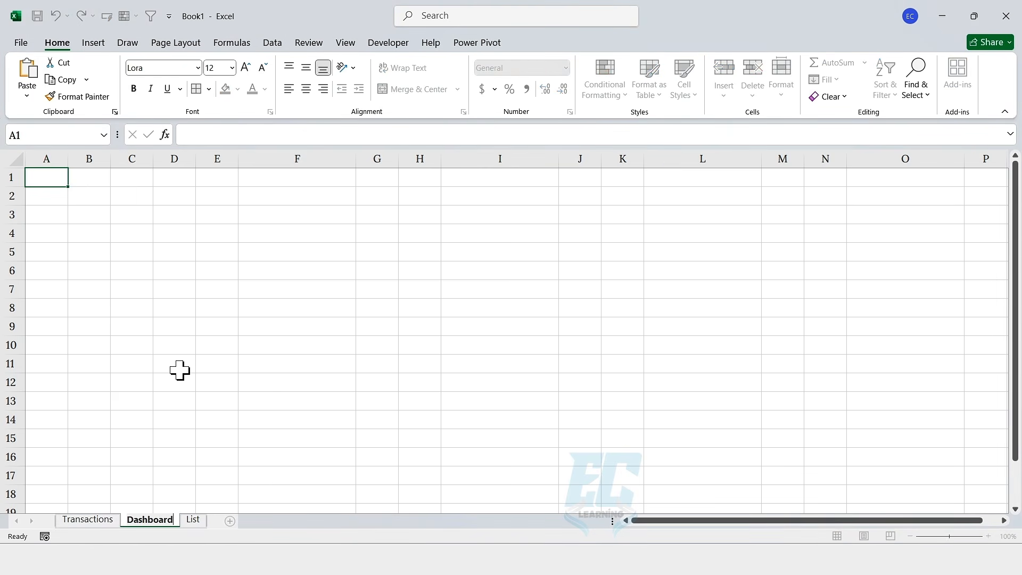
{"action": "key", "text": "Return"}
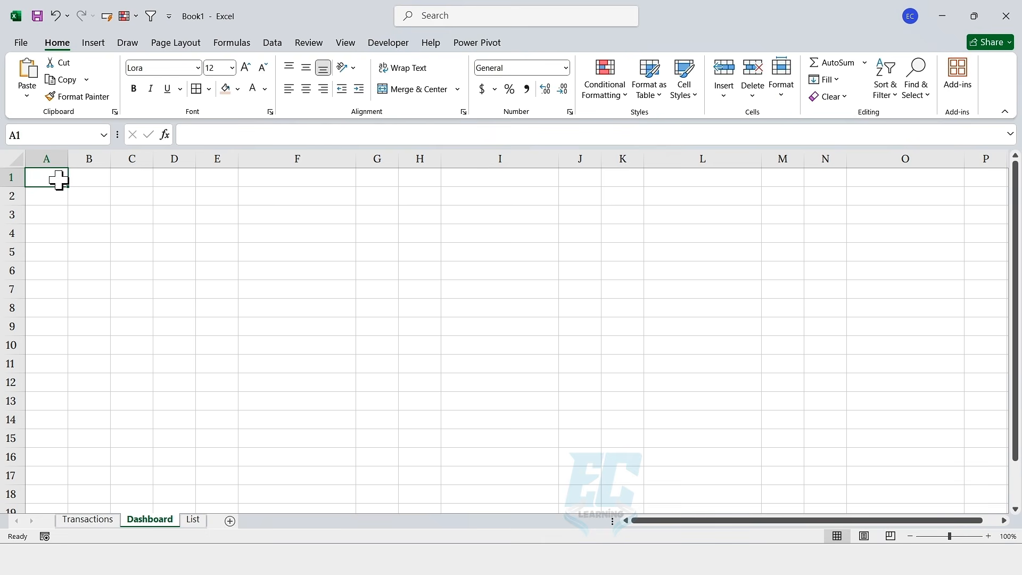
Step: Enter the title Personal Finance Dashboard in A1 and merge and center it across A1:P1
{"action": "type", "text": "Personal Finance Dash"}
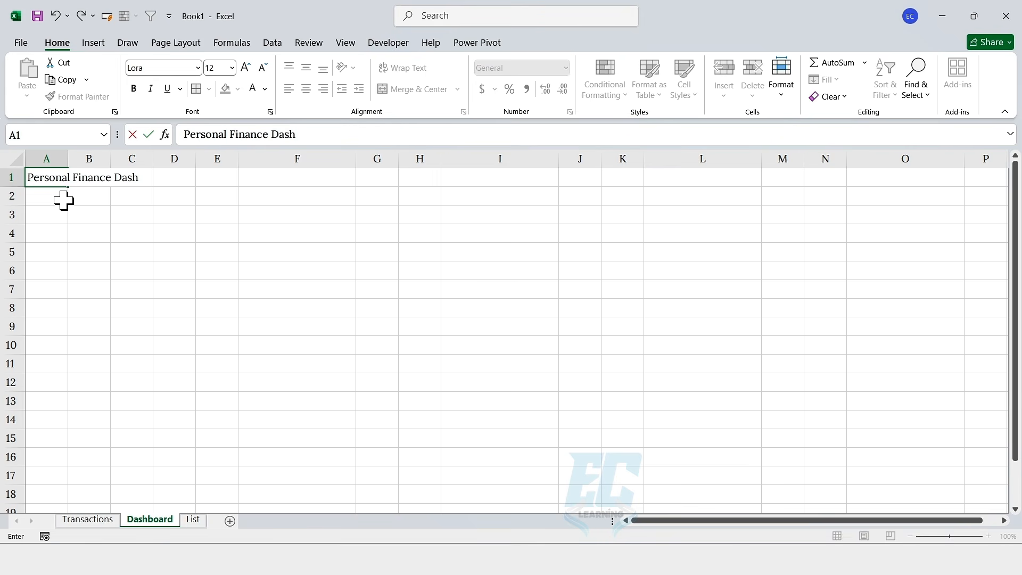
{"action": "type", "text": "board"}
{"action": "key", "text": "Return"}
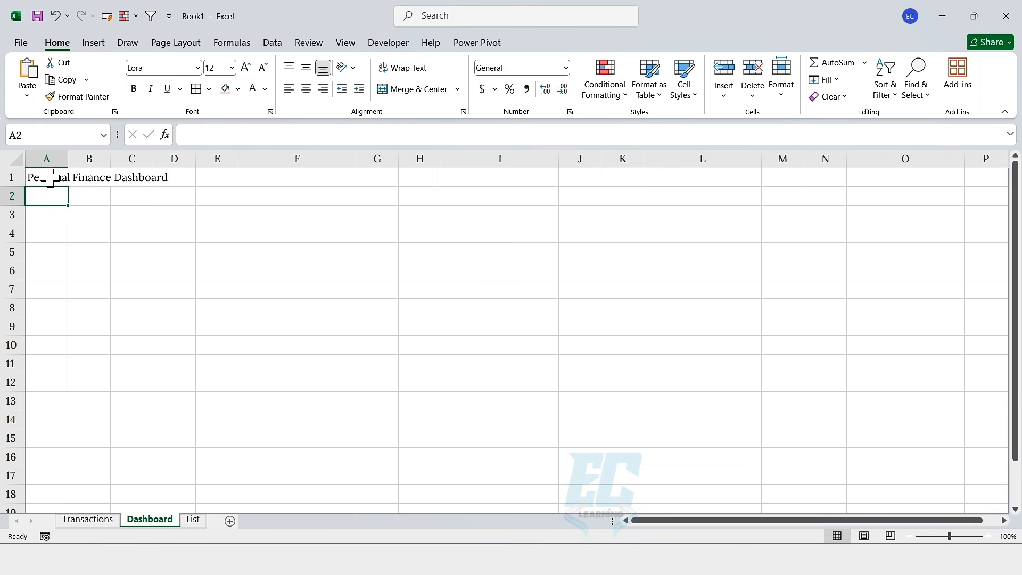
{"action": "left_click_drag", "start_coordinate": [55, 176], "coordinate": [976, 181]}
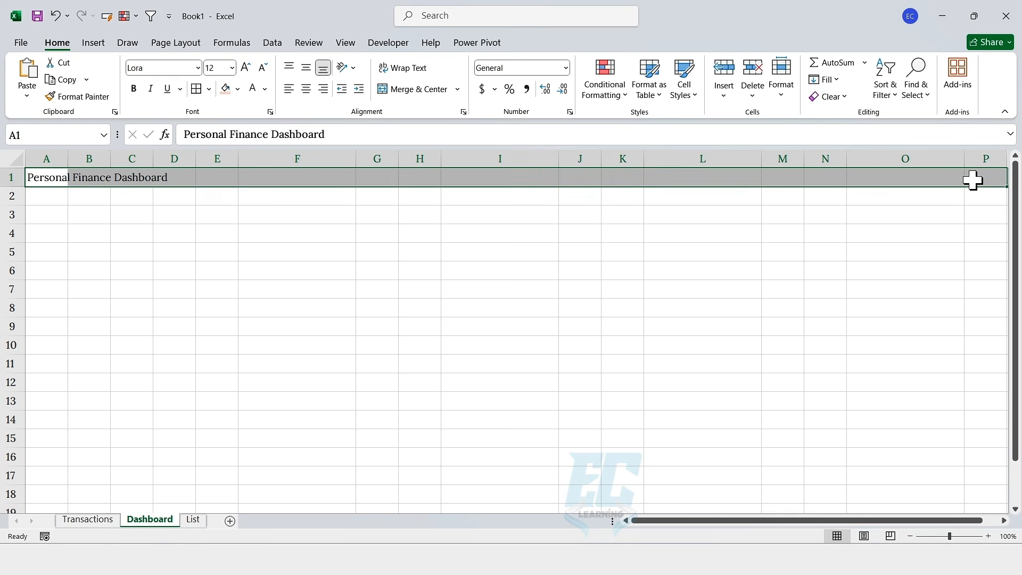
{"action": "left_click", "coordinate": [432, 91]}
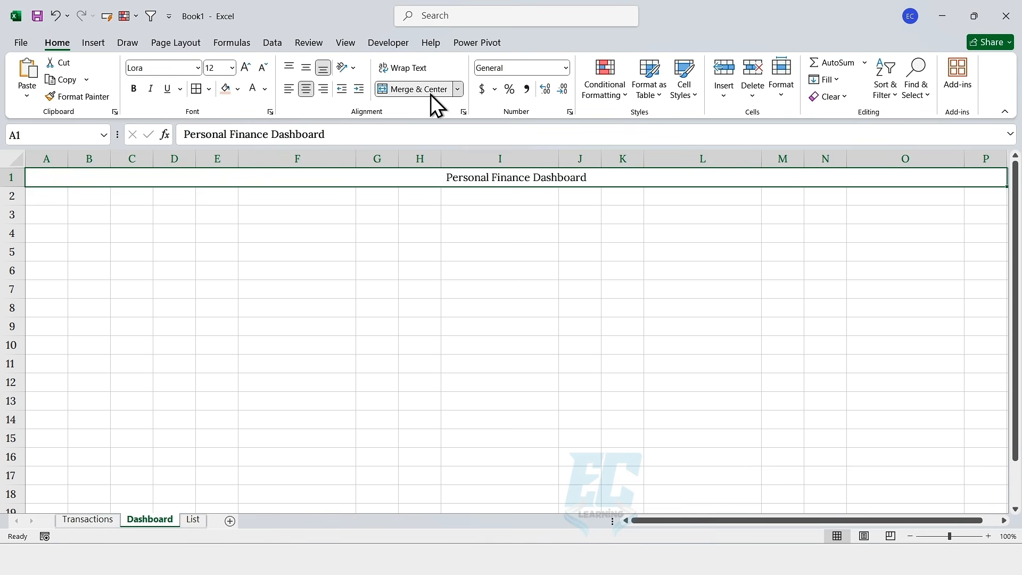
Step: Set the dashboard title in row 1 to font size 18 and bold
{"action": "left_click", "coordinate": [232, 68]}
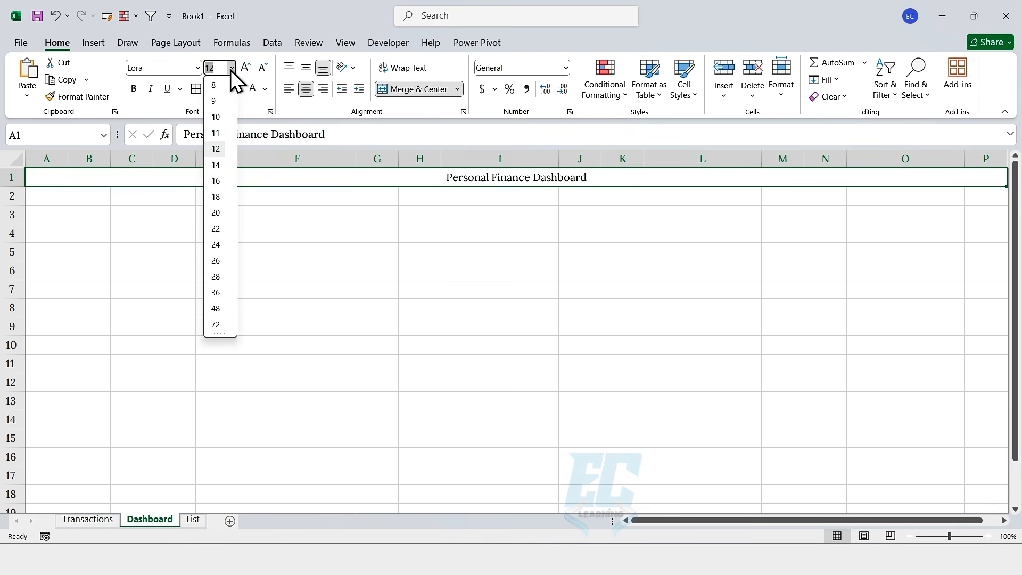
{"action": "left_click", "coordinate": [222, 200]}
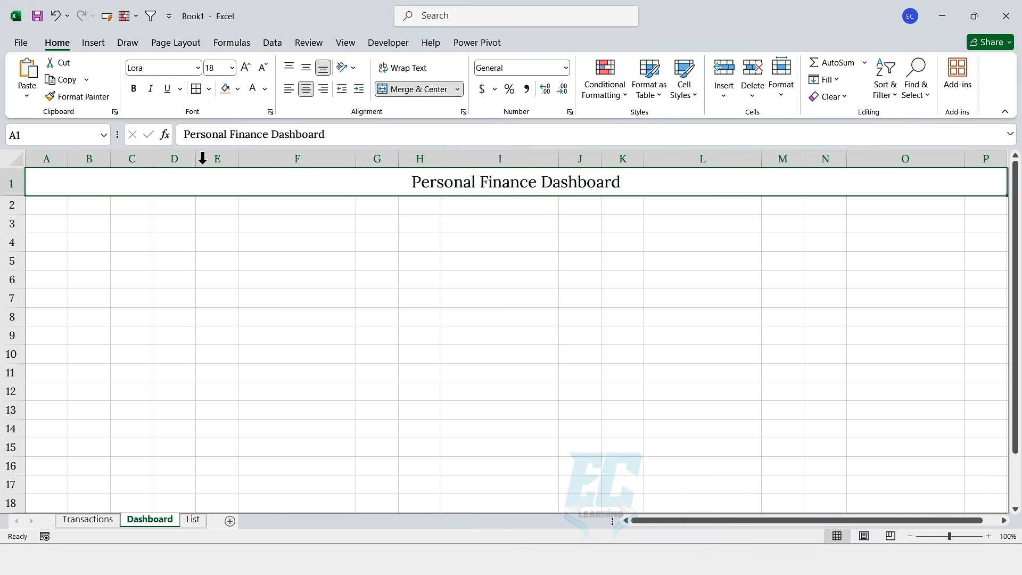
{"action": "left_click", "coordinate": [134, 88]}
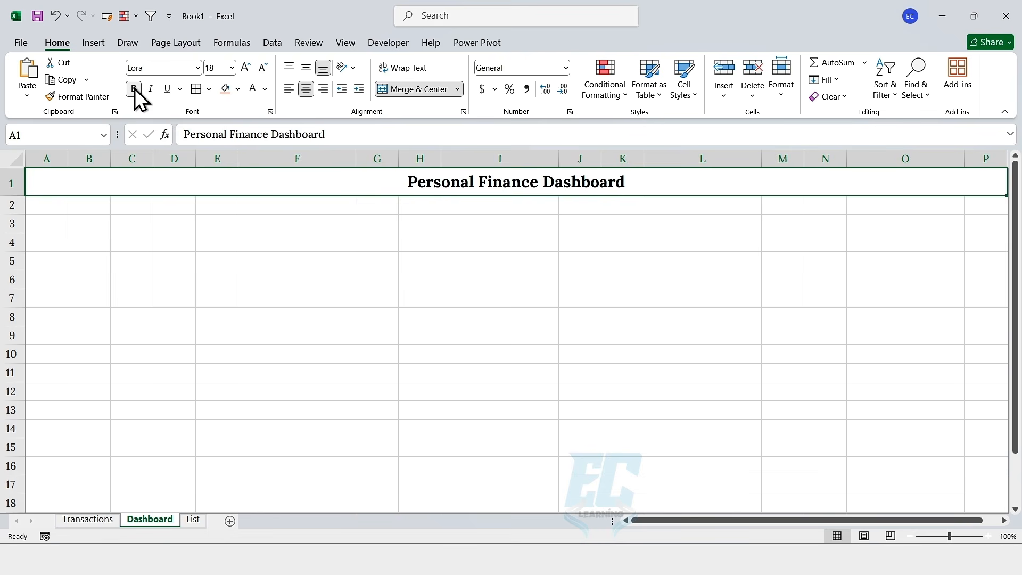
Step: Give the merged title cell a dark blue fill with white text and add a border to it
{"action": "left_click", "coordinate": [237, 89]}
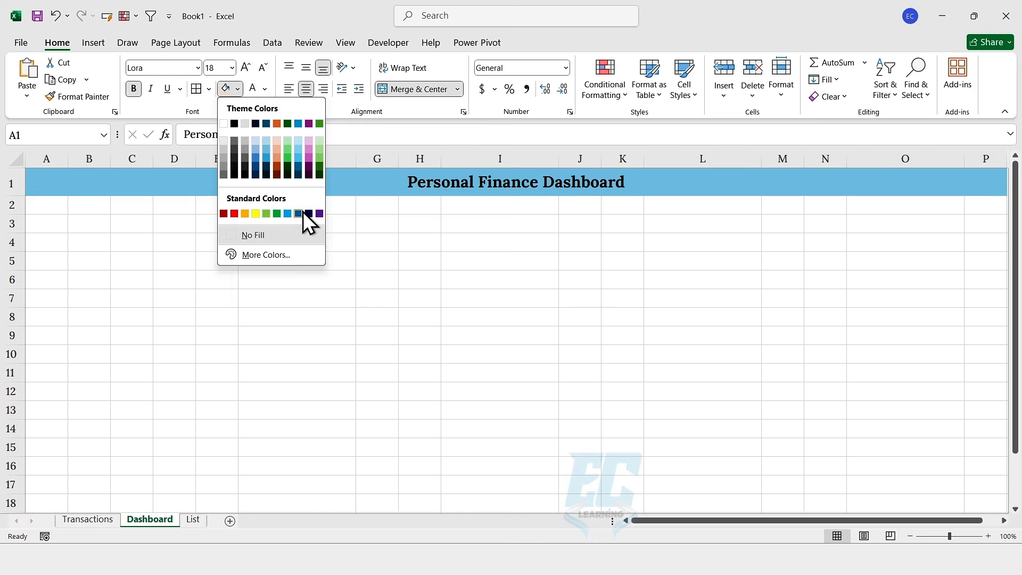
{"action": "left_click", "coordinate": [308, 213]}
{"action": "left_click", "coordinate": [254, 93]}
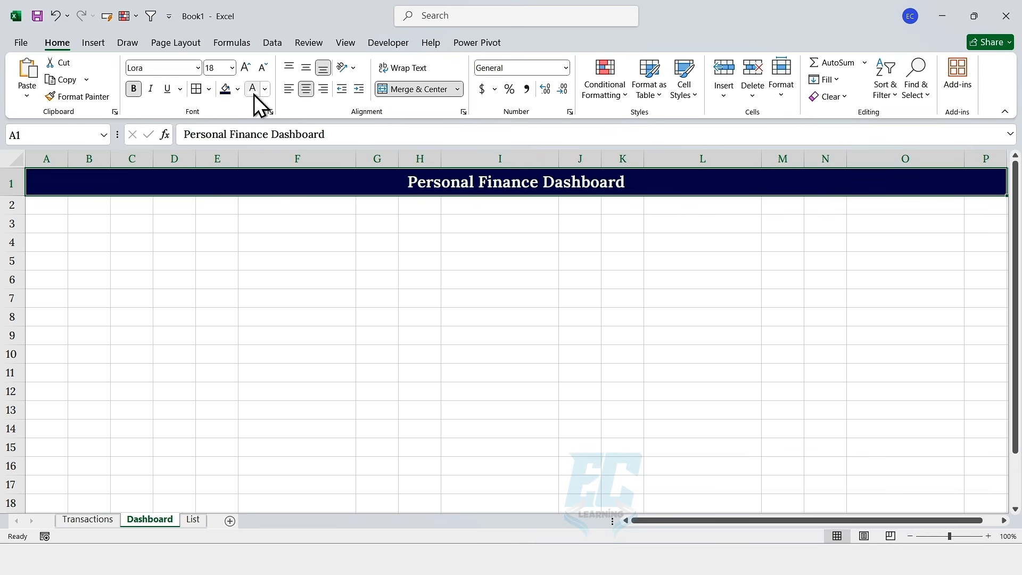
{"action": "left_click", "coordinate": [209, 89]}
{"action": "left_click", "coordinate": [235, 263]}
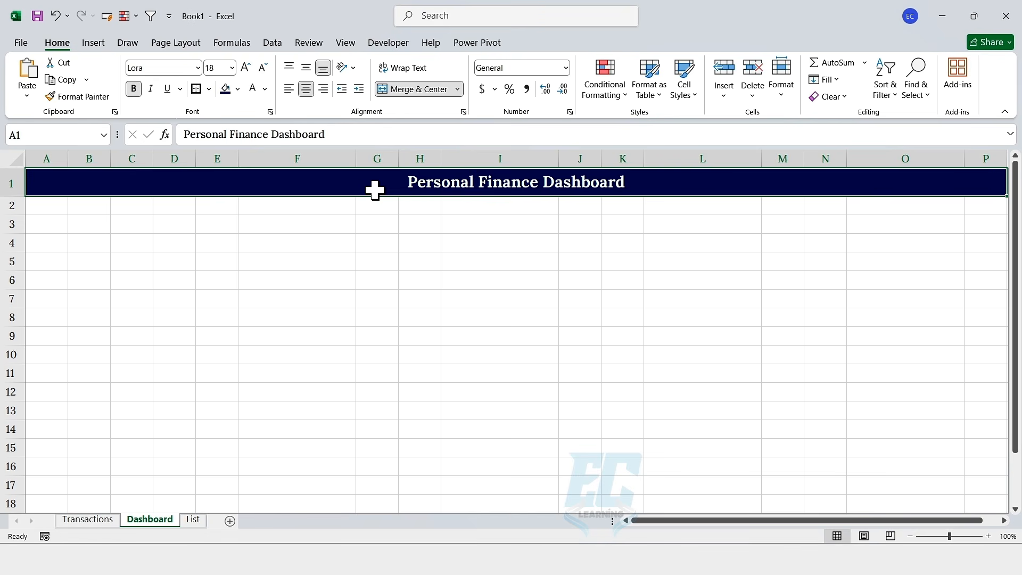
Step: Enter the card labels Total Income in F3, Total Expense in I3, Net Balance in L3 and Transactions in O3
{"action": "left_click", "coordinate": [319, 223]}
{"action": "type", "text": "Total"}
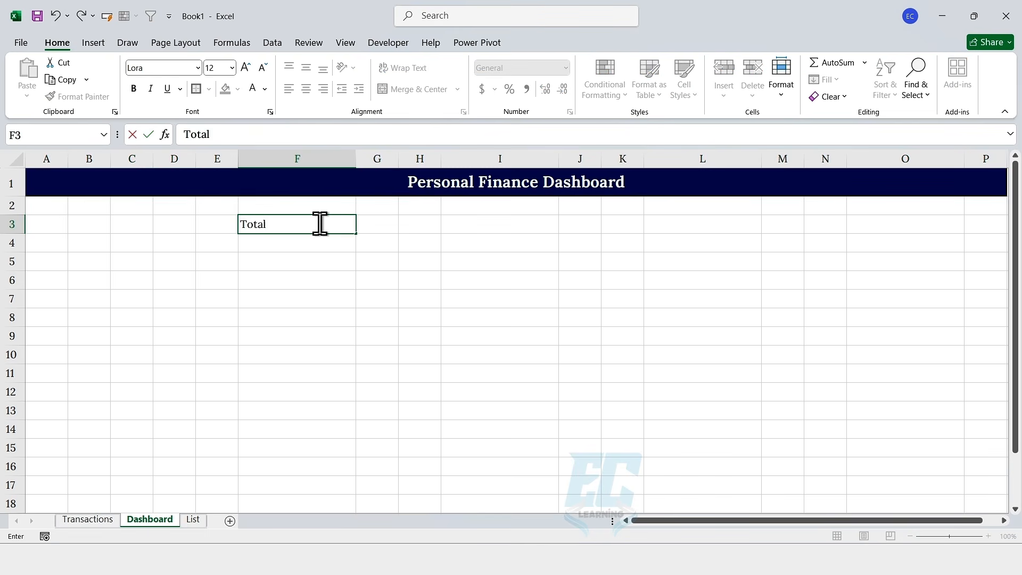
{"action": "type", "text": " Income"}
{"action": "key", "text": "Tab"}
{"action": "key", "text": "Tab"}
{"action": "key", "text": "Tab"}
{"action": "type", "text": "T"}
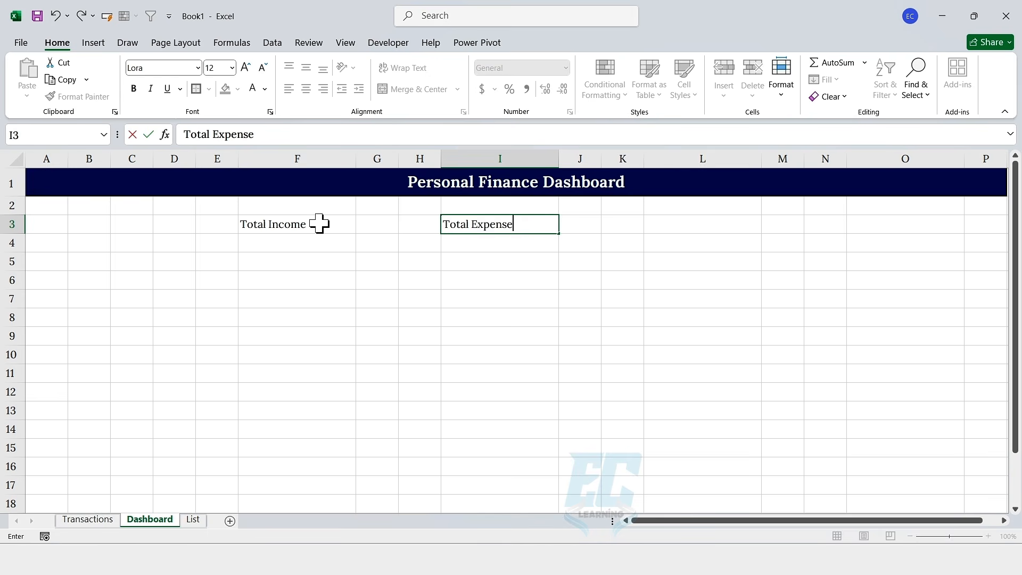
{"action": "key", "text": "Tab"}
{"action": "key", "text": "Tab"}
{"action": "key", "text": "Tab"}
{"action": "type", "text": "Ne"}
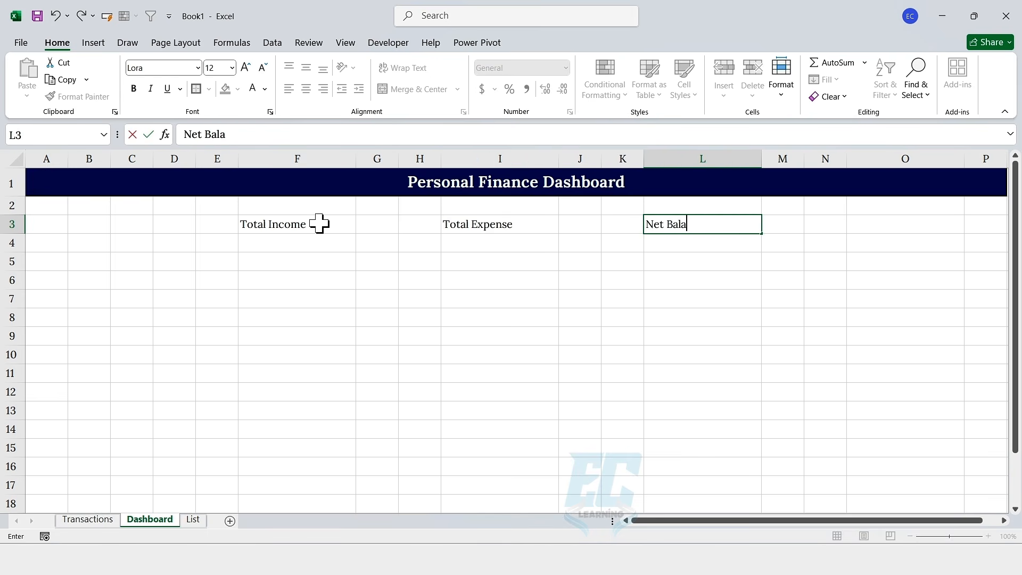
{"action": "type", "text": "t Balance"}
{"action": "key", "text": "Tab"}
{"action": "key", "text": "Tab"}
{"action": "key", "text": "Tab"}
{"action": "type", "text": "Tr"}
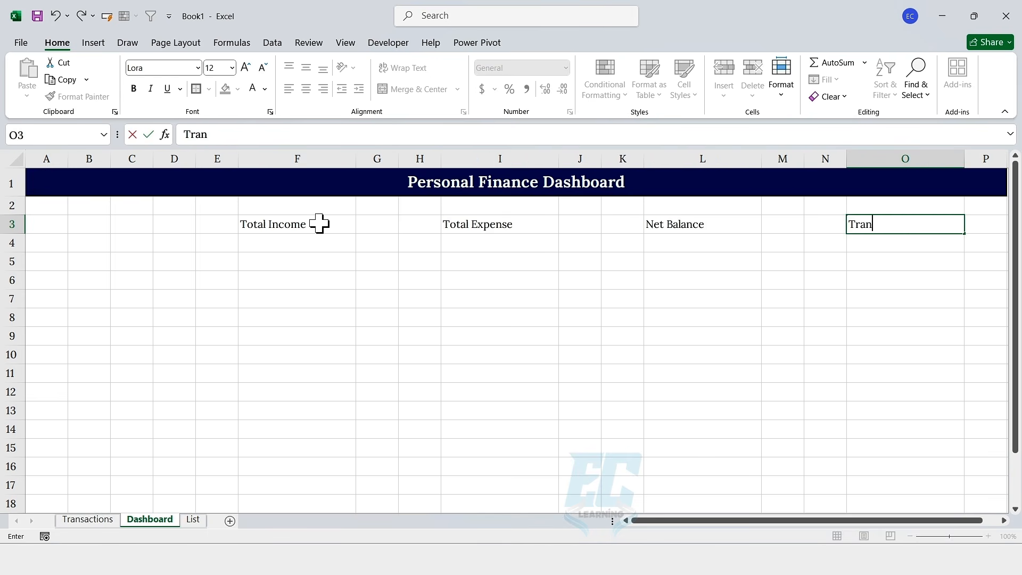
Step: Apply all borders to the four summary cards F3:F4, I3:I4, L3:L4 and O3:O4
{"action": "left_click", "coordinate": [319, 223]}
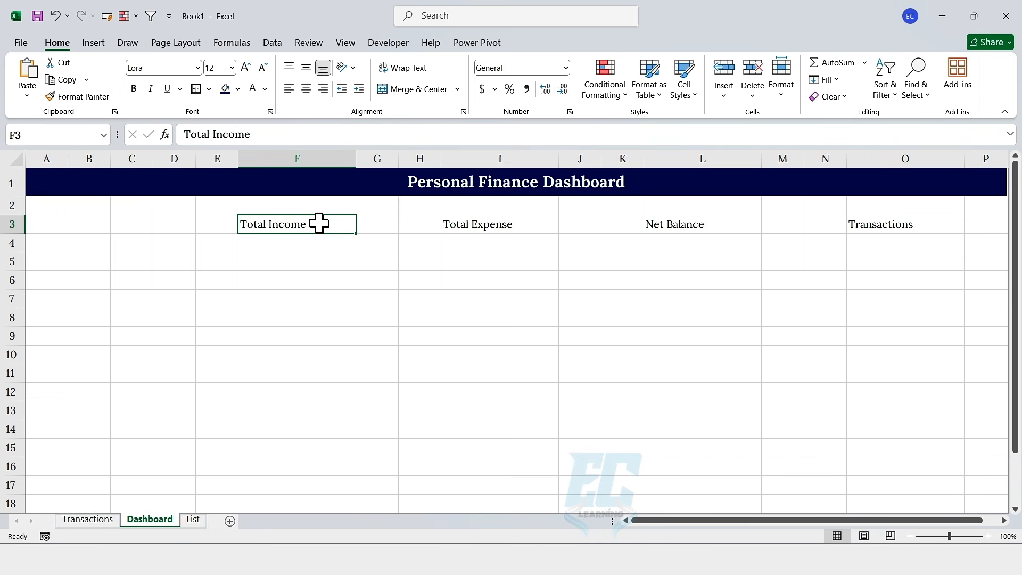
{"action": "left_click_drag", "start_coordinate": [320, 223], "coordinate": [324, 243]}
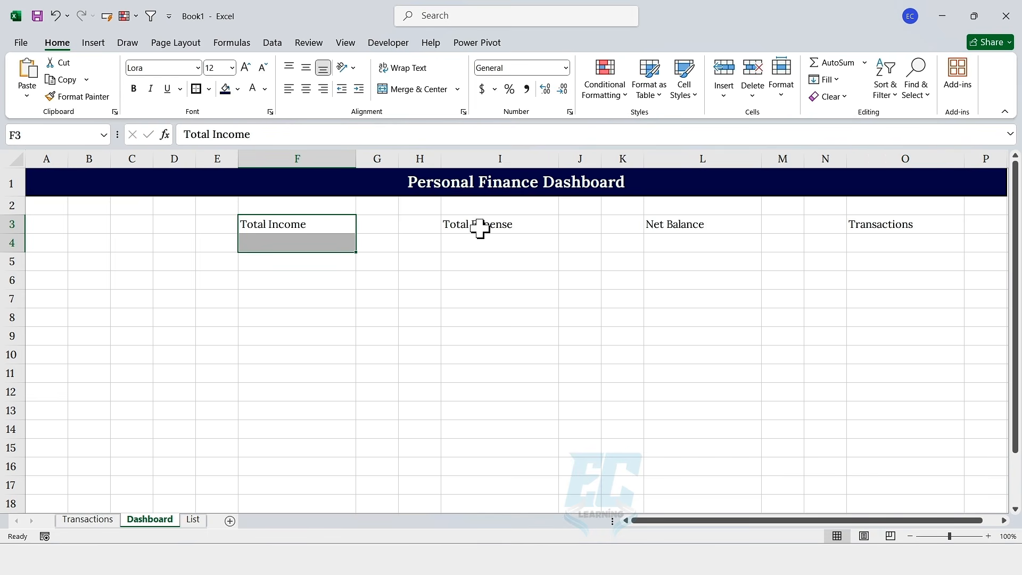
{"action": "left_click_drag", "start_coordinate": [479, 226], "coordinate": [480, 244], "text": "ctrl"}
{"action": "left_click_drag", "start_coordinate": [738, 229], "coordinate": [737, 243], "text": "ctrl"}
{"action": "left_click_drag", "start_coordinate": [881, 224], "coordinate": [881, 244], "text": "ctrl"}
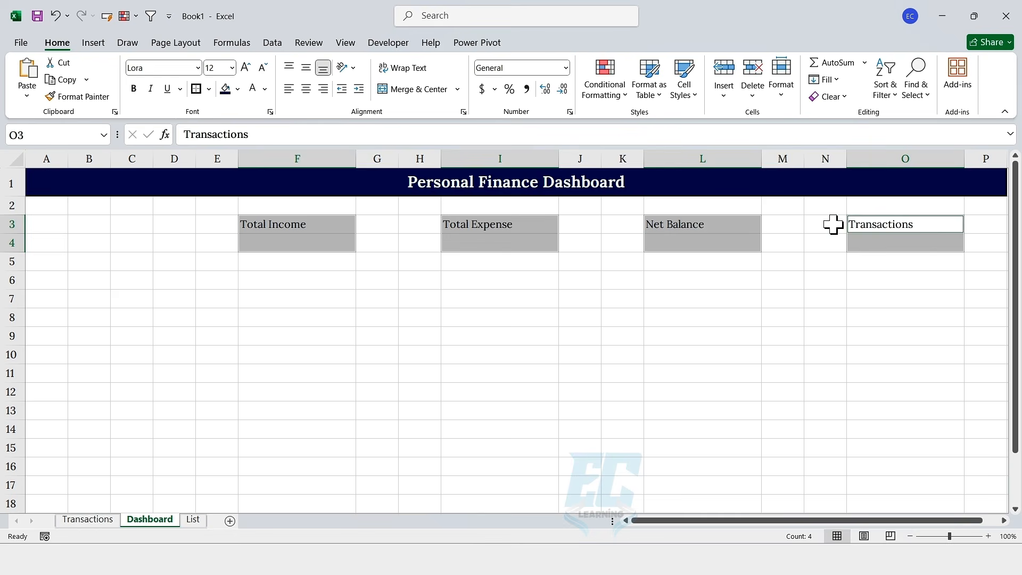
{"action": "left_click", "coordinate": [209, 89]}
{"action": "left_click", "coordinate": [221, 223]}
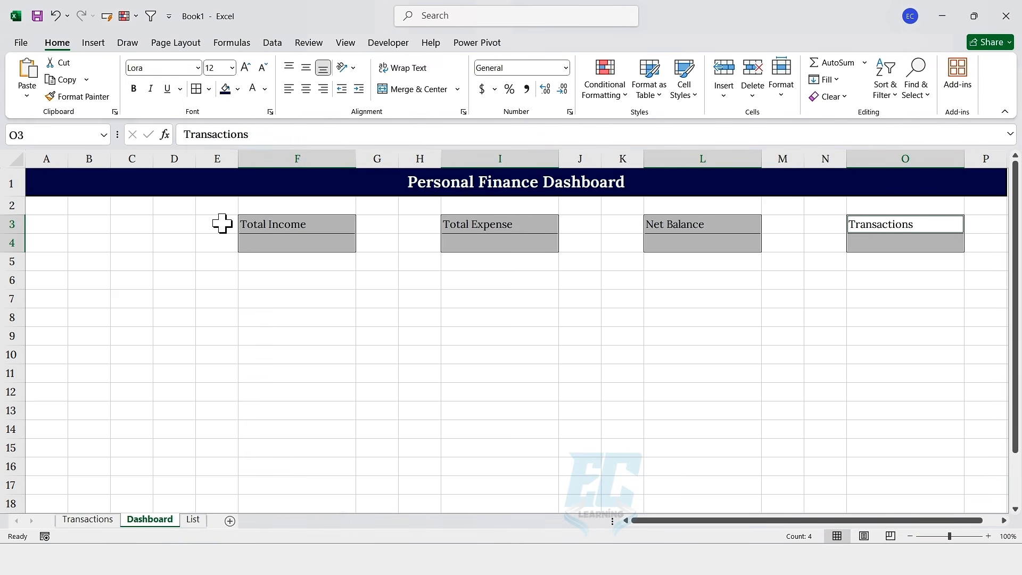
Step: Fill the Total Income card F3:F4 with light green and the Total Expense card I3:I4 with light orange
{"action": "left_click", "coordinate": [279, 240]}
{"action": "left_click_drag", "start_coordinate": [310, 224], "coordinate": [310, 244]}
{"action": "left_click", "coordinate": [237, 89]}
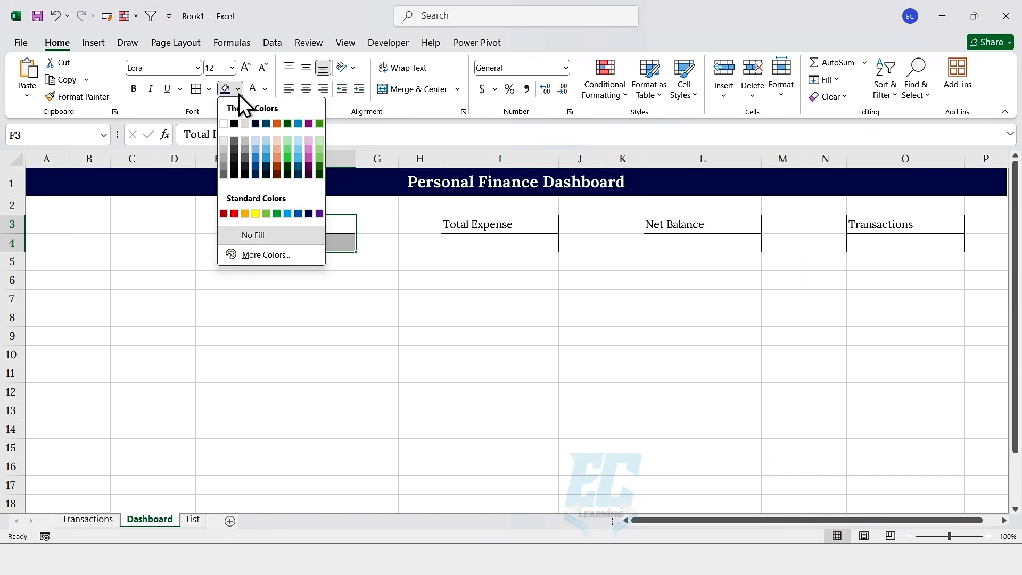
{"action": "left_click", "coordinate": [319, 140]}
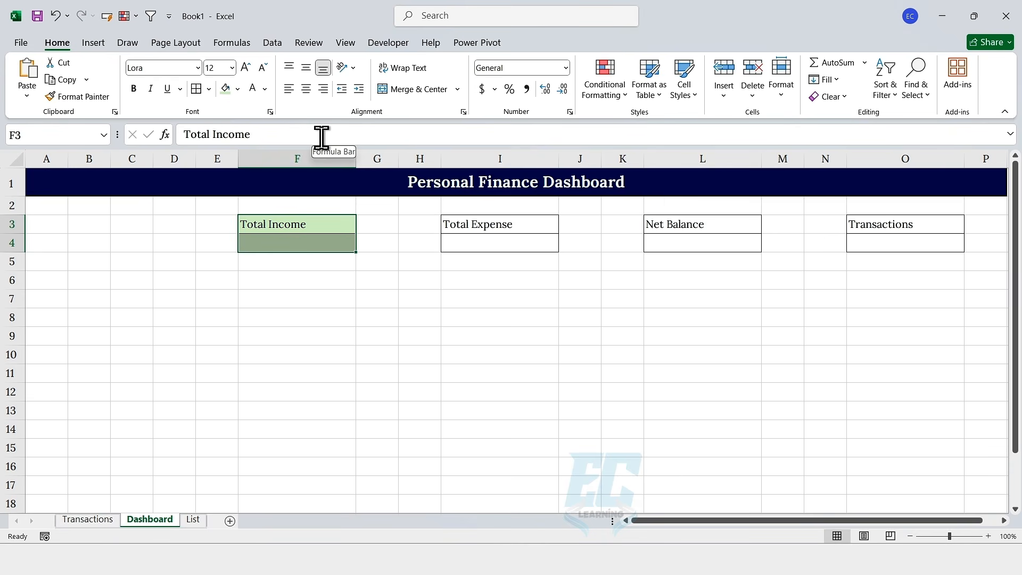
{"action": "left_click_drag", "start_coordinate": [491, 224], "coordinate": [491, 242]}
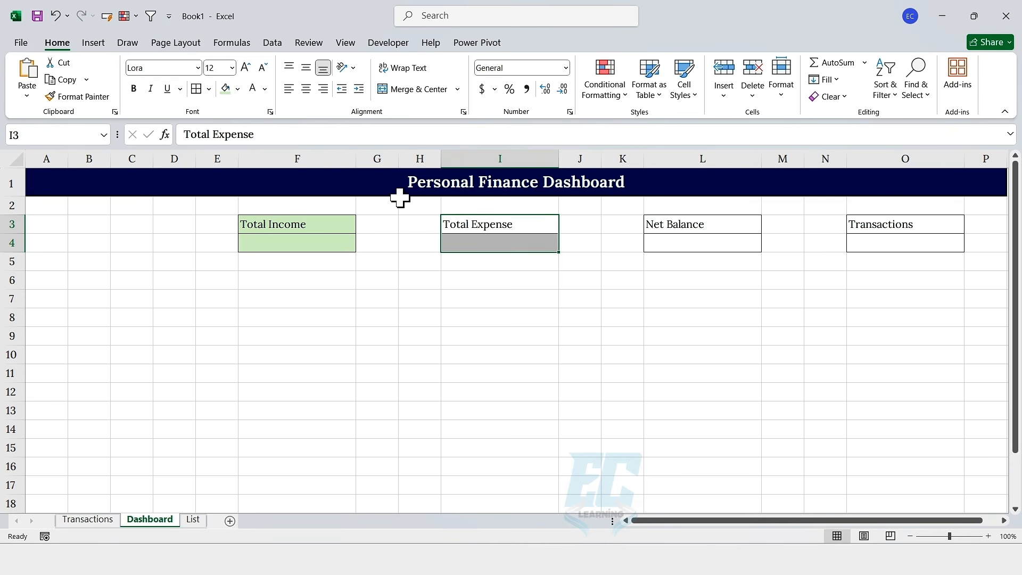
{"action": "left_click", "coordinate": [237, 90]}
{"action": "left_click", "coordinate": [276, 143]}
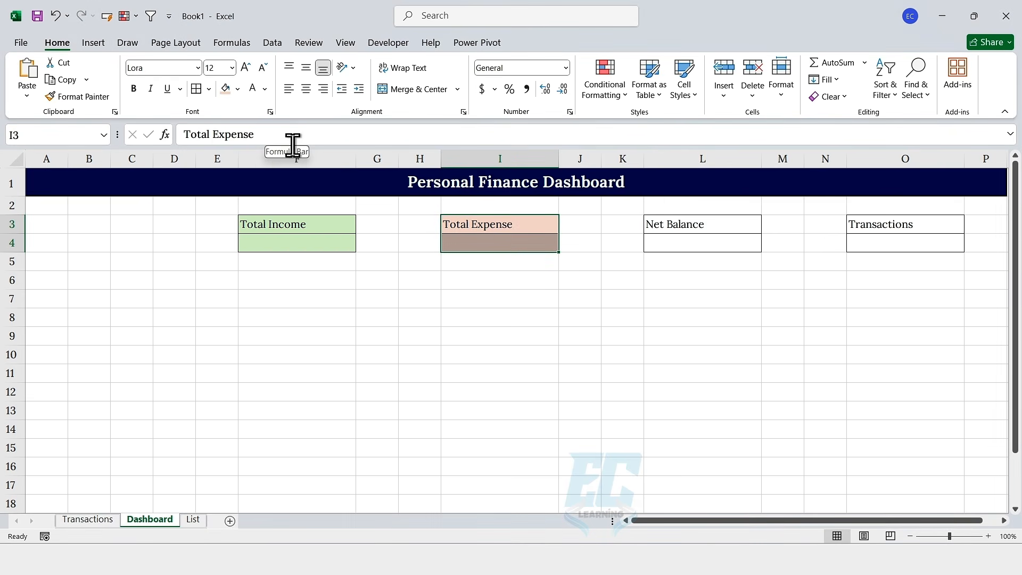
Step: Fill the Net Balance card L3:L4 with light blue and the Transactions card O3:O4 with light purple
{"action": "left_click_drag", "start_coordinate": [663, 223], "coordinate": [669, 239]}
{"action": "left_click", "coordinate": [238, 89]}
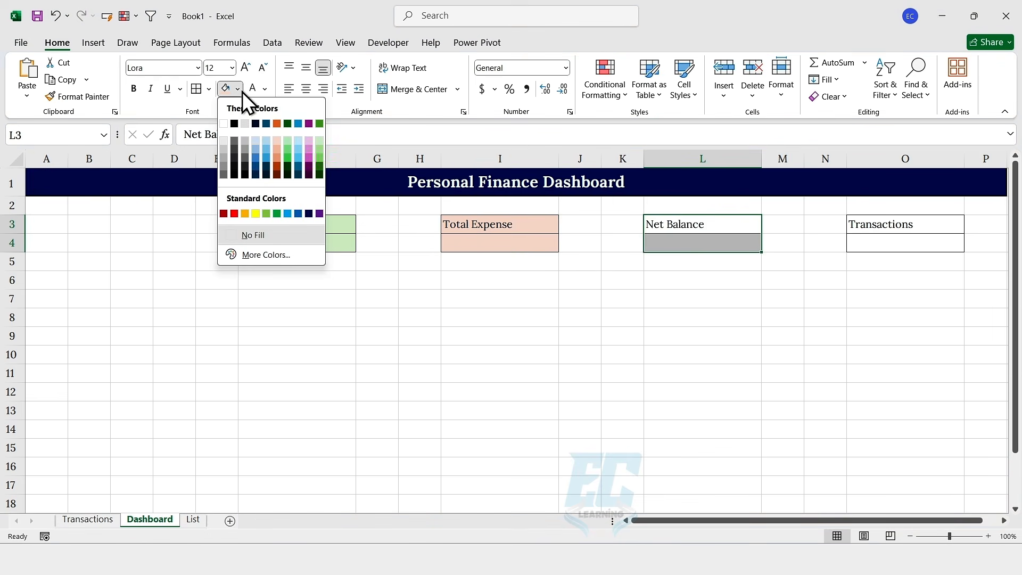
{"action": "left_click", "coordinate": [299, 140]}
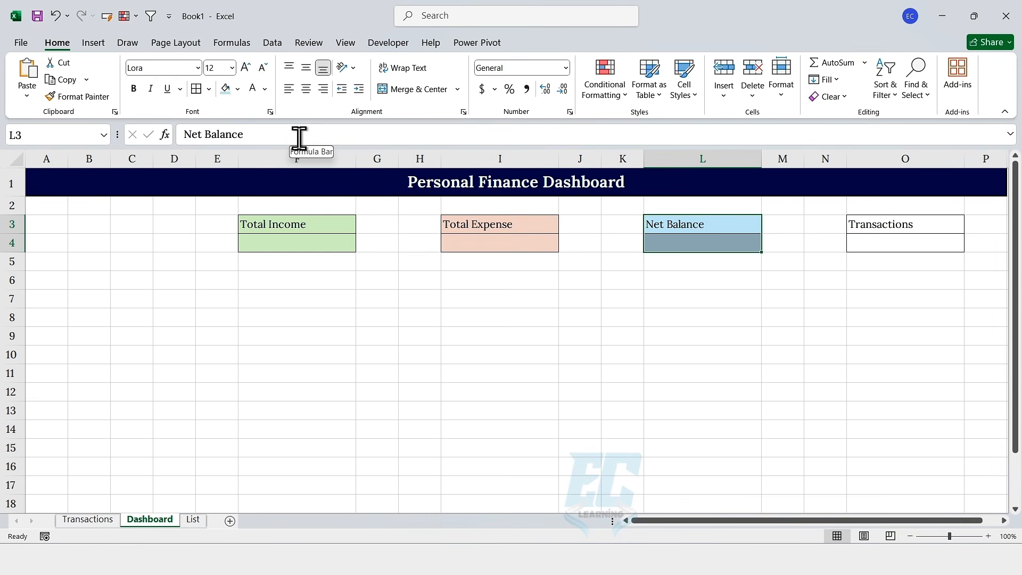
{"action": "left_click_drag", "start_coordinate": [931, 223], "coordinate": [931, 243]}
{"action": "left_click", "coordinate": [238, 90]}
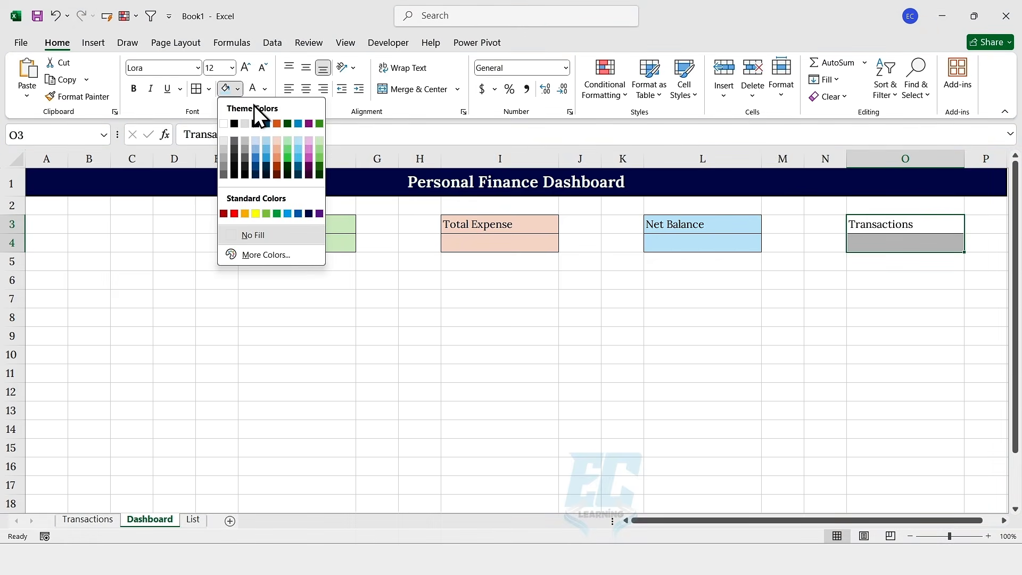
{"action": "left_click", "coordinate": [308, 143]}
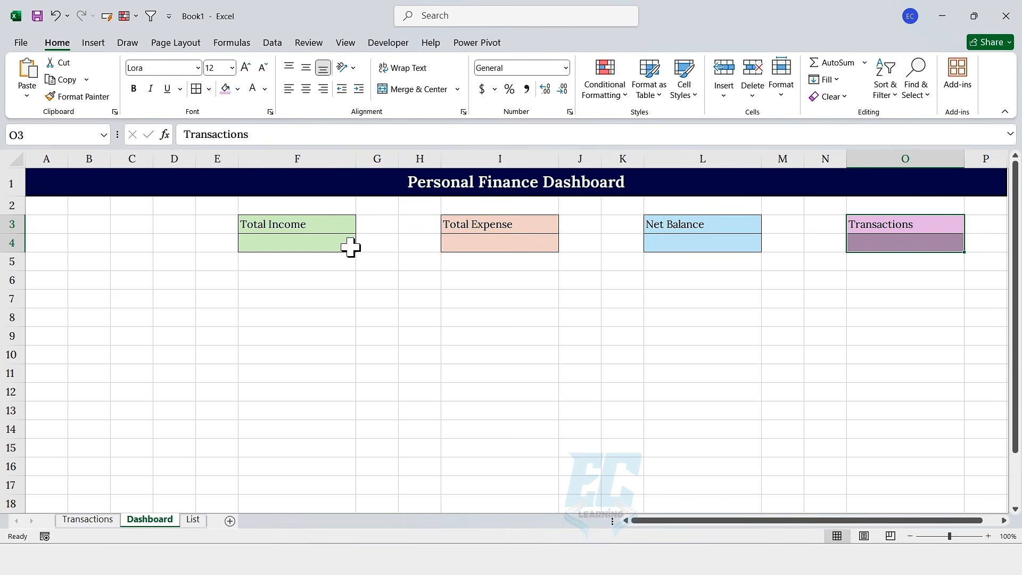
Step: Increase the font size of the cards' empty value cells F4, I4, L4 and O4
{"action": "left_click", "coordinate": [349, 245]}
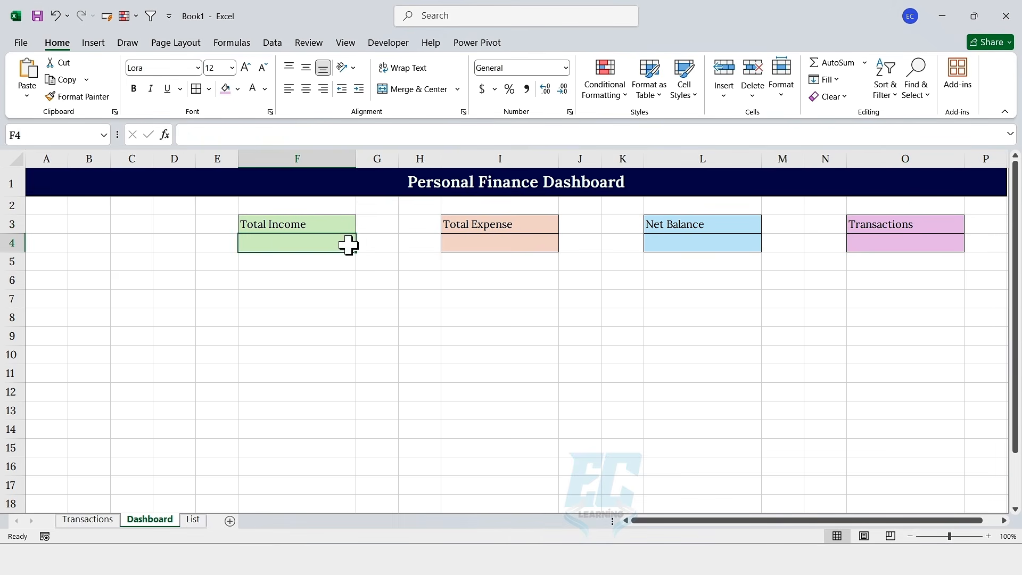
{"action": "left_click", "coordinate": [510, 248], "text": "ctrl"}
{"action": "left_click", "coordinate": [681, 248], "text": "ctrl"}
{"action": "left_click", "coordinate": [864, 244], "text": "ctrl"}
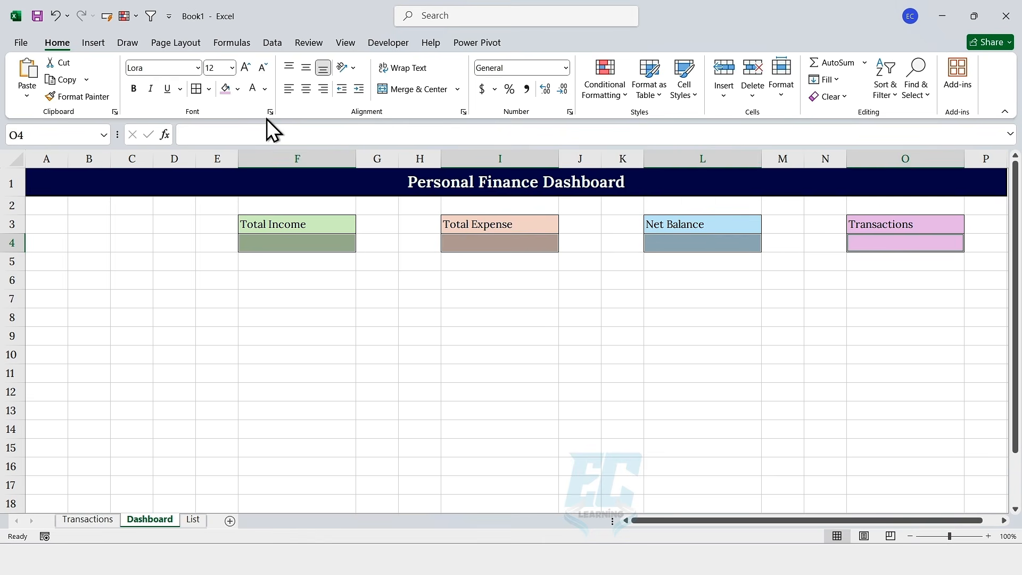
{"action": "left_click", "coordinate": [232, 68]}
{"action": "left_click", "coordinate": [219, 194]}
Step: Make all four summary cards in rows 3 and 4 bold and center them horizontally and vertically
{"action": "mouse_move", "coordinate": [310, 228]}
{"action": "left_mouse_down"}
{"action": "mouse_move", "coordinate": [327, 224]}
{"action": "mouse_move", "coordinate": [322, 245]}
{"action": "left_mouse_up"}
{"action": "left_click_drag", "start_coordinate": [479, 225], "coordinate": [542, 244], "text": "ctrl"}
{"action": "left_click_drag", "start_coordinate": [676, 228], "coordinate": [680, 248], "text": "ctrl"}
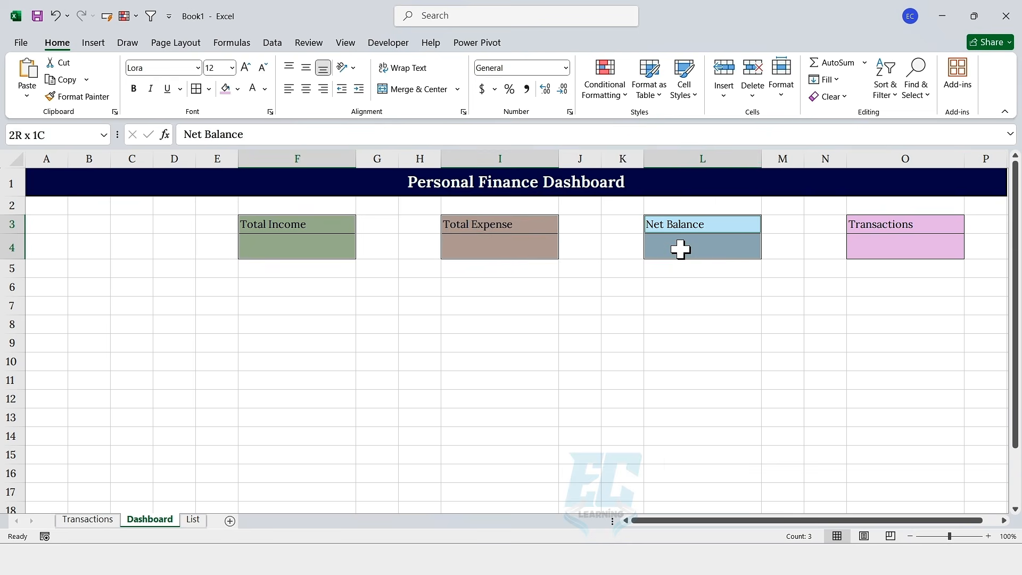
{"action": "left_click_drag", "start_coordinate": [876, 227], "coordinate": [879, 245], "text": "ctrl"}
{"action": "left_click", "coordinate": [134, 90]}
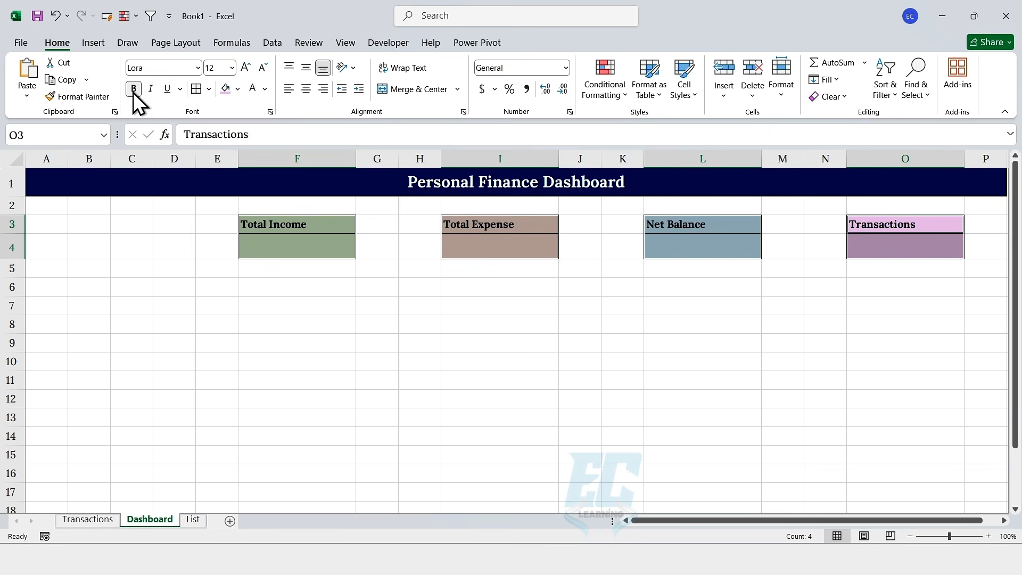
{"action": "left_click", "coordinate": [306, 89]}
{"action": "left_click", "coordinate": [306, 67]}
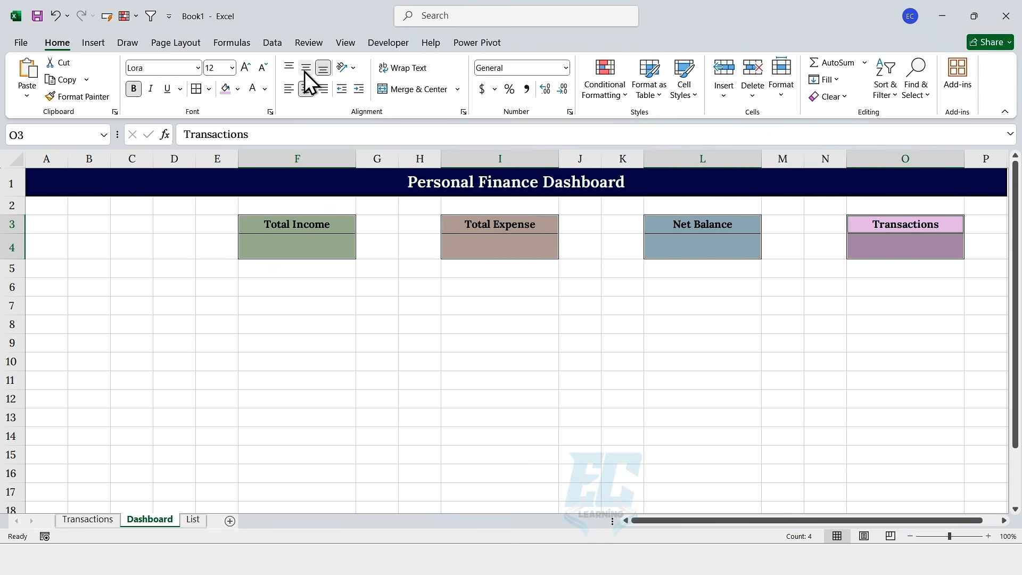
{"action": "left_click", "coordinate": [334, 229]}
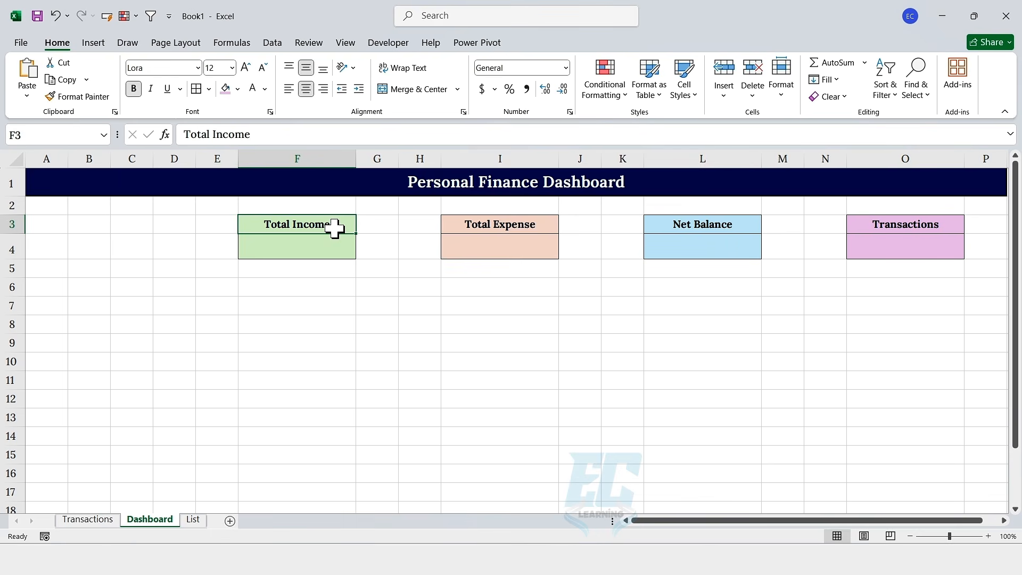
Step: Create a PivotTable from the ExpenseData table on the Transactions sheet, placed on a new worksheet
{"action": "left_click", "coordinate": [101, 520]}
{"action": "left_click", "coordinate": [216, 238]}
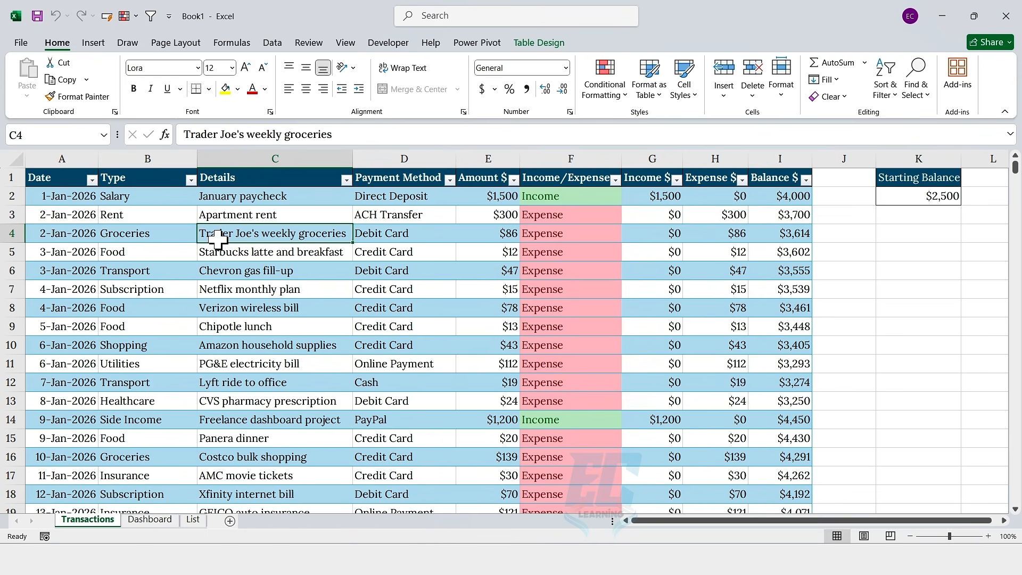
{"action": "left_click", "coordinate": [94, 43]}
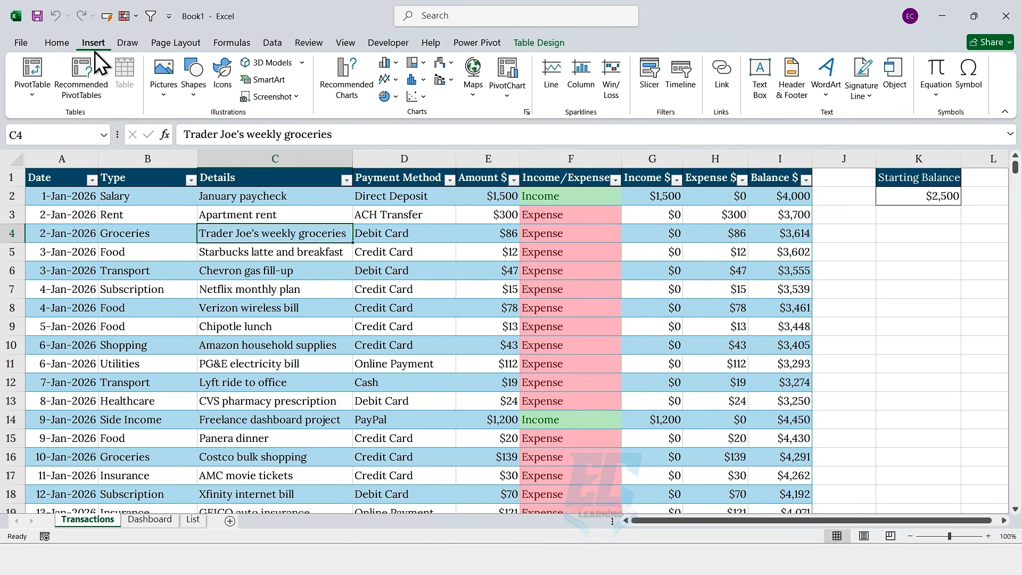
{"action": "left_click", "coordinate": [25, 65]}
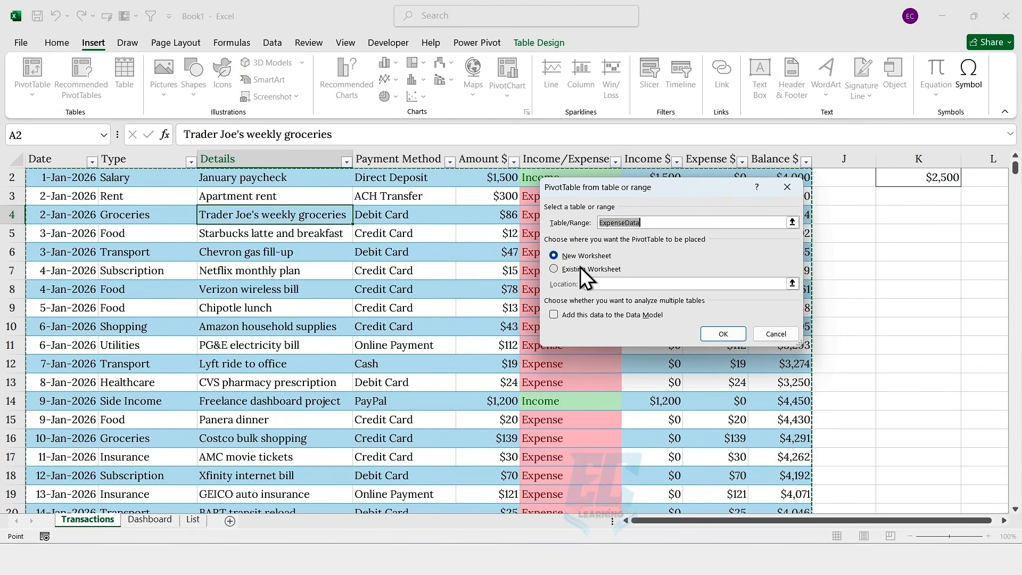
{"action": "left_click", "coordinate": [565, 260]}
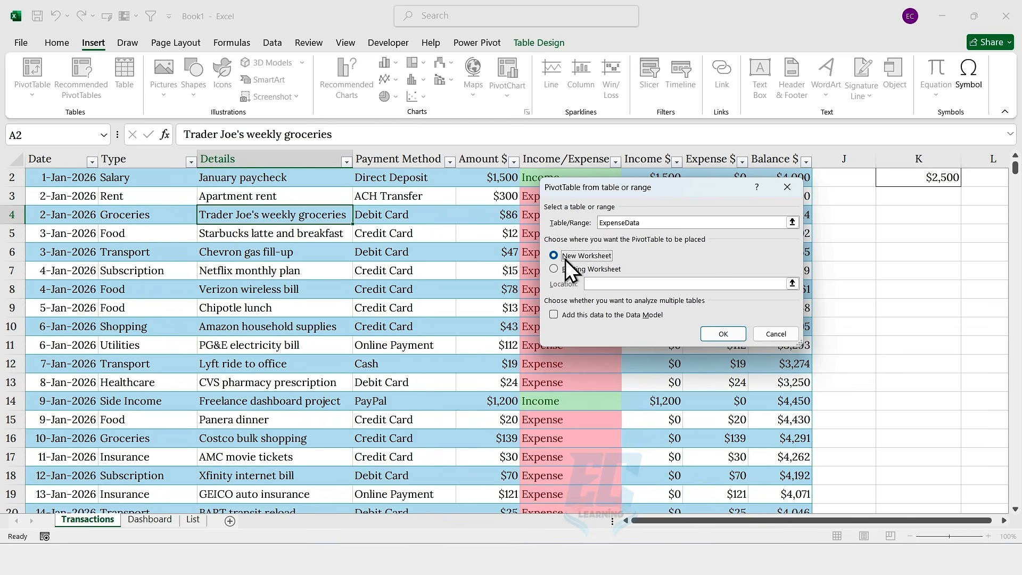
{"action": "left_click", "coordinate": [723, 335]}
Step: Rename the new pivot worksheet as PivotTable
{"action": "right_click", "coordinate": [90, 522]}
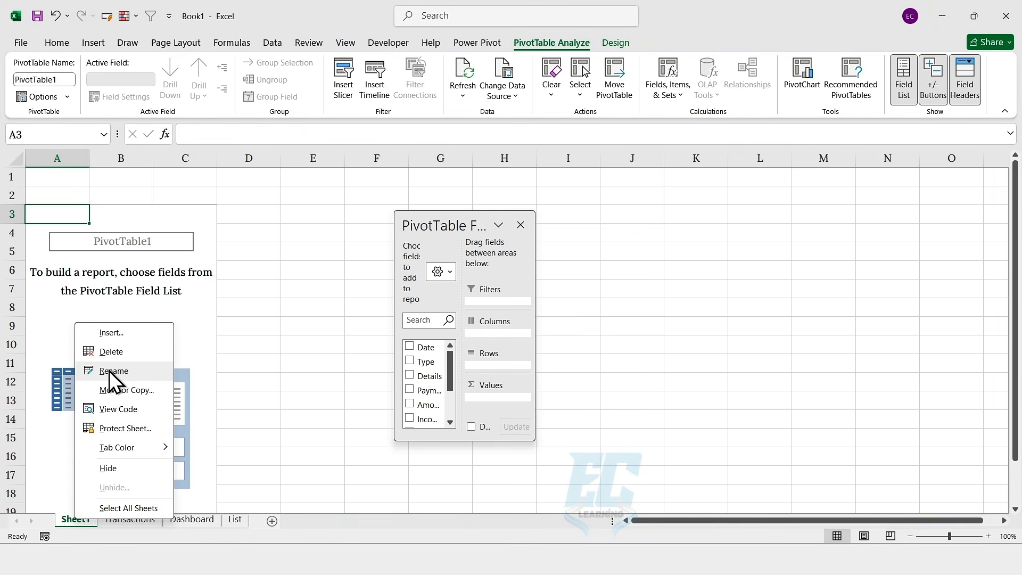
{"action": "left_click", "coordinate": [110, 372]}
{"action": "type", "text": "PivotTable"}
{"action": "key", "text": "Return"}
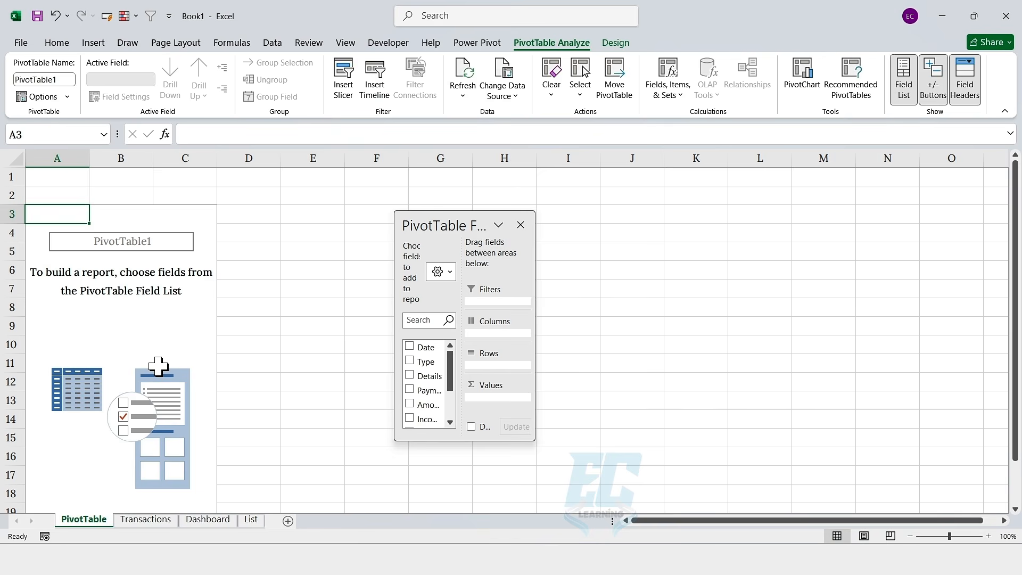
Step: Enlarge the PivotTable Fields pane until all fields show and move it away from the pivot table area
{"action": "left_click_drag", "start_coordinate": [534, 267], "coordinate": [591, 276]}
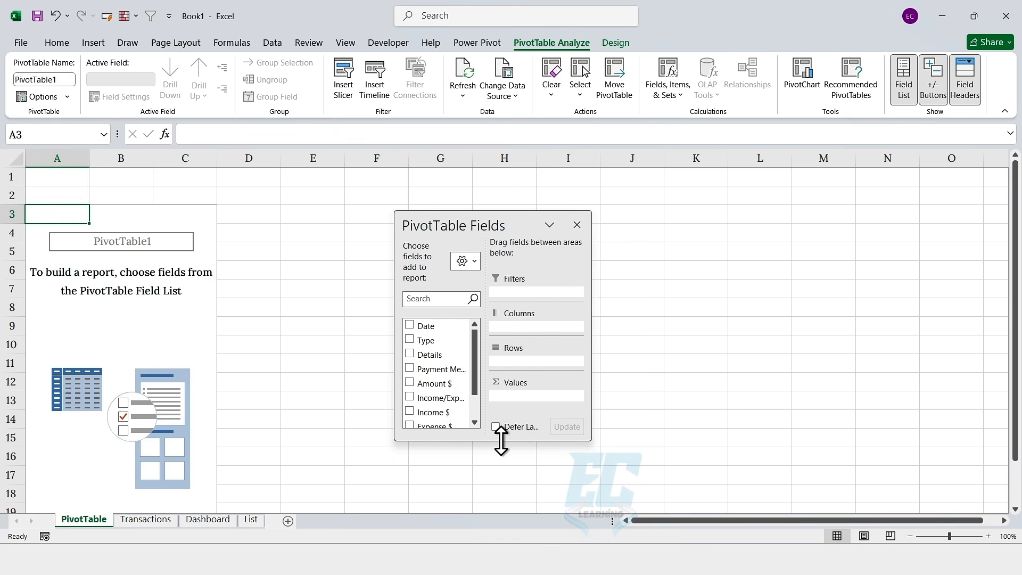
{"action": "left_click_drag", "start_coordinate": [502, 440], "coordinate": [504, 496]}
{"action": "left_click_drag", "start_coordinate": [516, 223], "coordinate": [904, 187]}
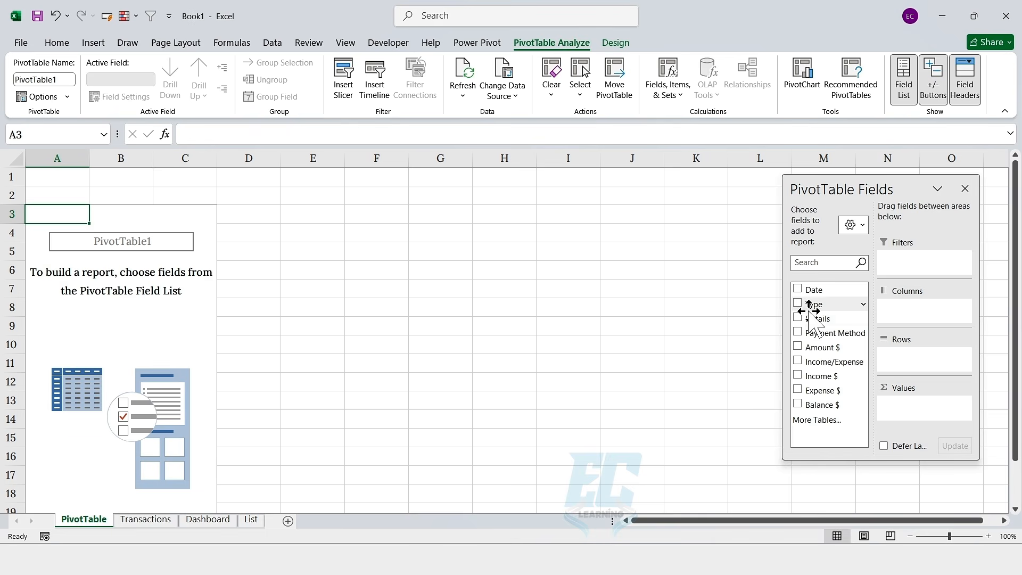
Step: Build the pivot with Type as rows, the sum of Income $ as values and Income/Expense as the report filter
{"action": "left_click_drag", "start_coordinate": [808, 305], "coordinate": [897, 362]}
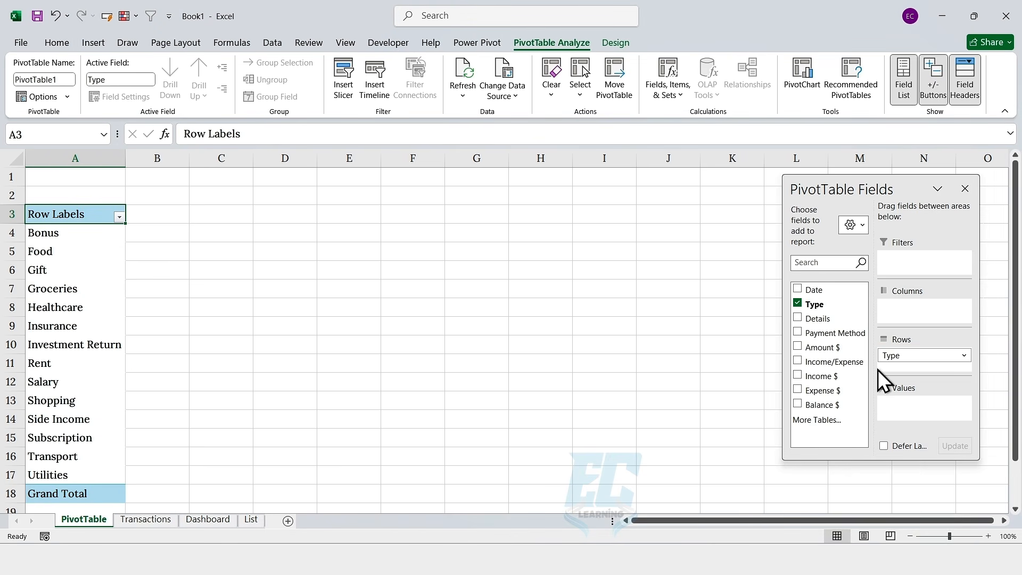
{"action": "left_click_drag", "start_coordinate": [818, 376], "coordinate": [902, 403]}
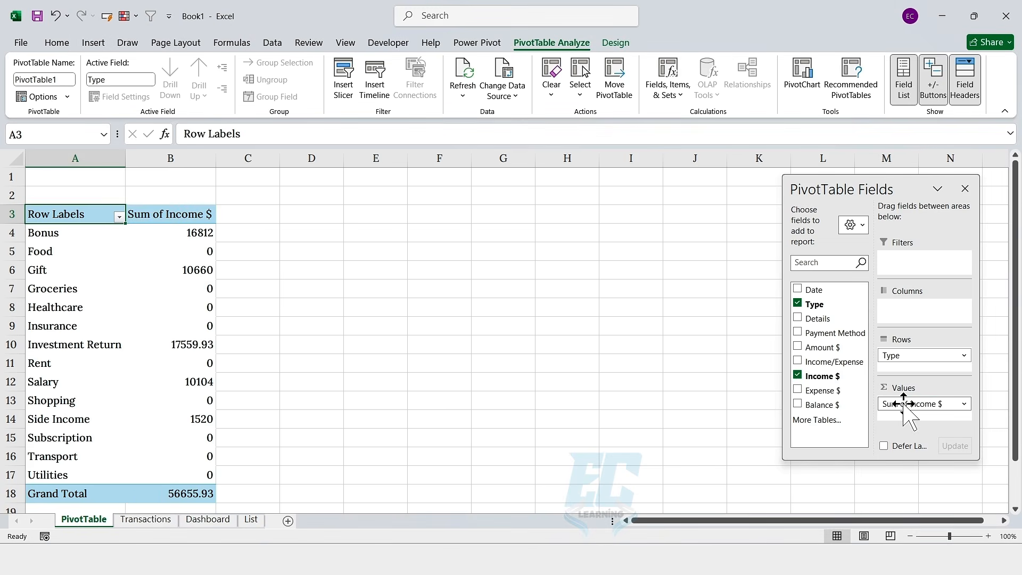
{"action": "left_click_drag", "start_coordinate": [805, 361], "coordinate": [910, 261]}
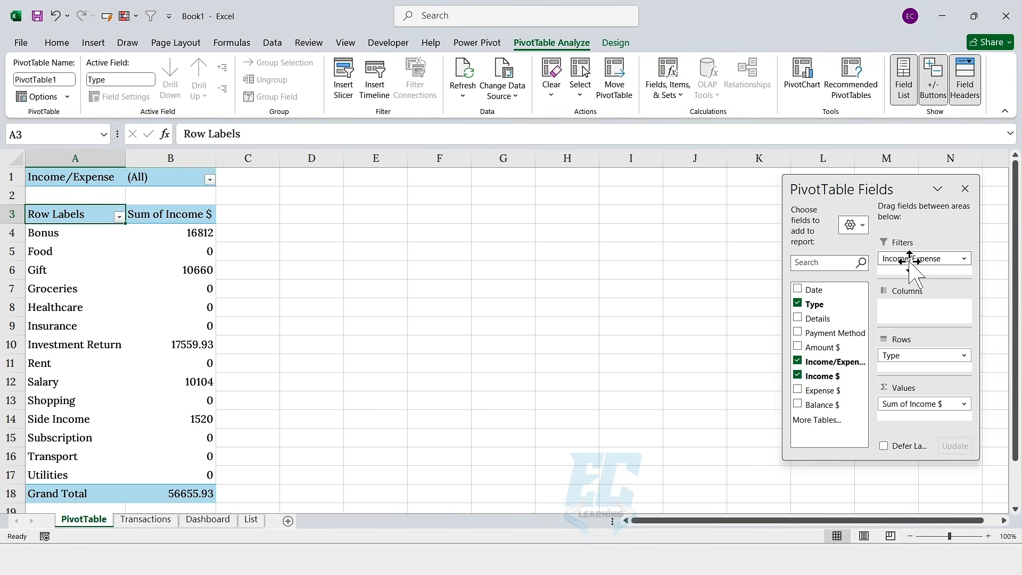
Step: Filter the pivot table's Income/Expense field to show only Income
{"action": "left_click", "coordinate": [210, 180]}
{"action": "left_click", "coordinate": [84, 237]}
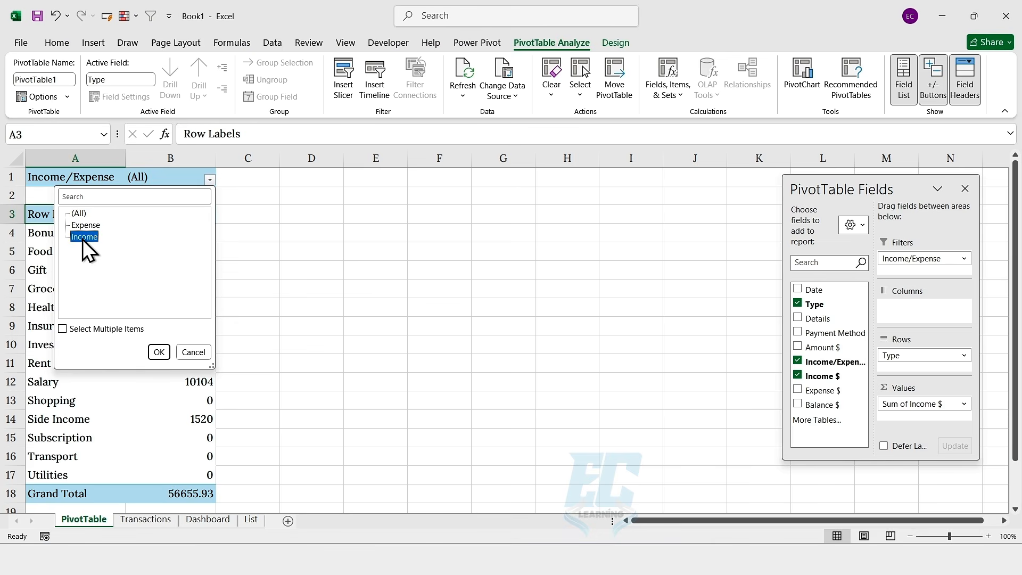
{"action": "left_click", "coordinate": [158, 352]}
{"action": "mouse_move", "coordinate": [144, 232]}
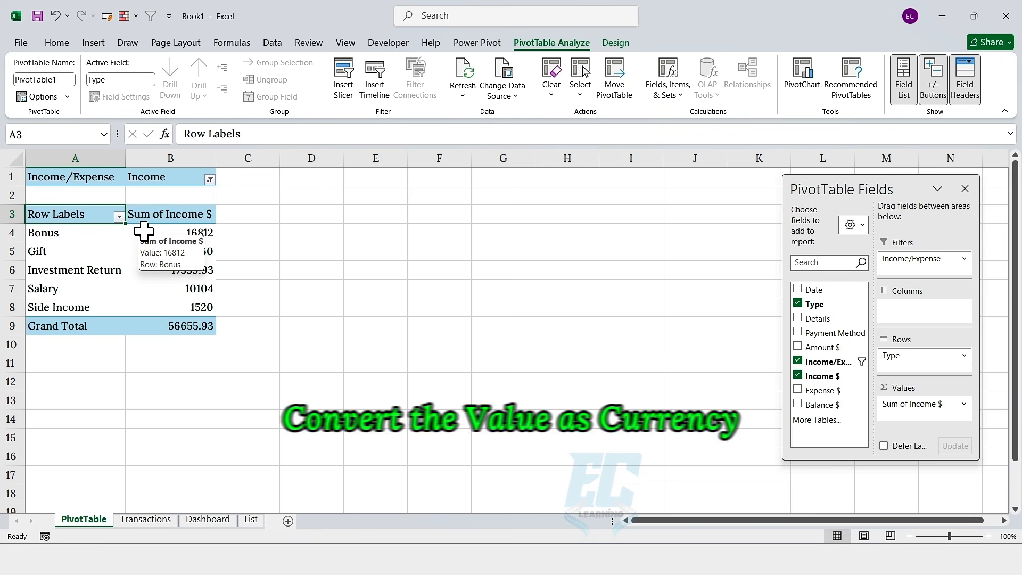
Step: Format the pivot table's Sum of Income $ values as Currency with the $ symbol and 0 decimal places
{"action": "left_click", "coordinate": [964, 404]}
{"action": "left_click", "coordinate": [947, 392]}
{"action": "left_click", "coordinate": [589, 340]}
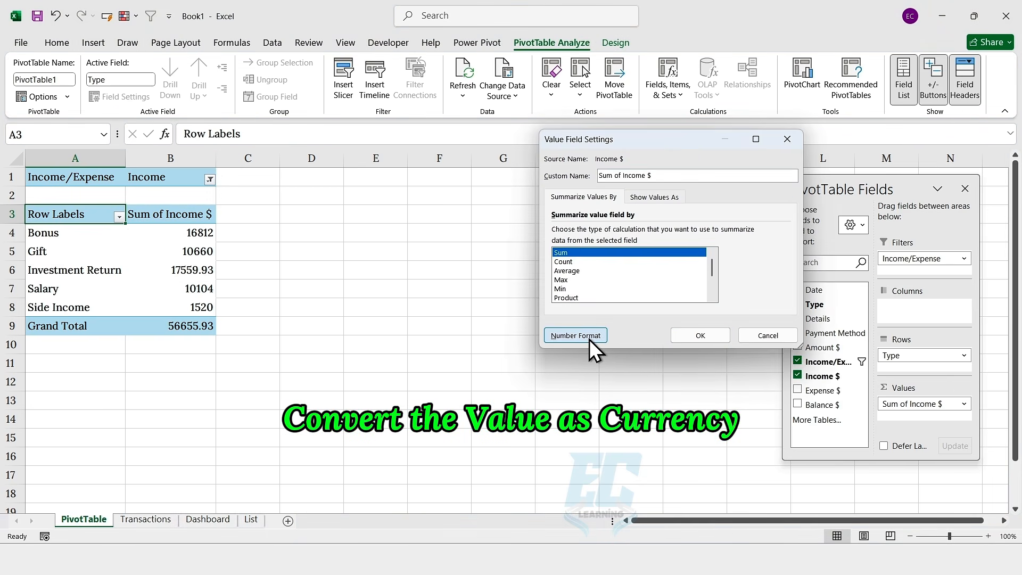
{"action": "left_click", "coordinate": [521, 154]}
{"action": "left_click", "coordinate": [701, 169]}
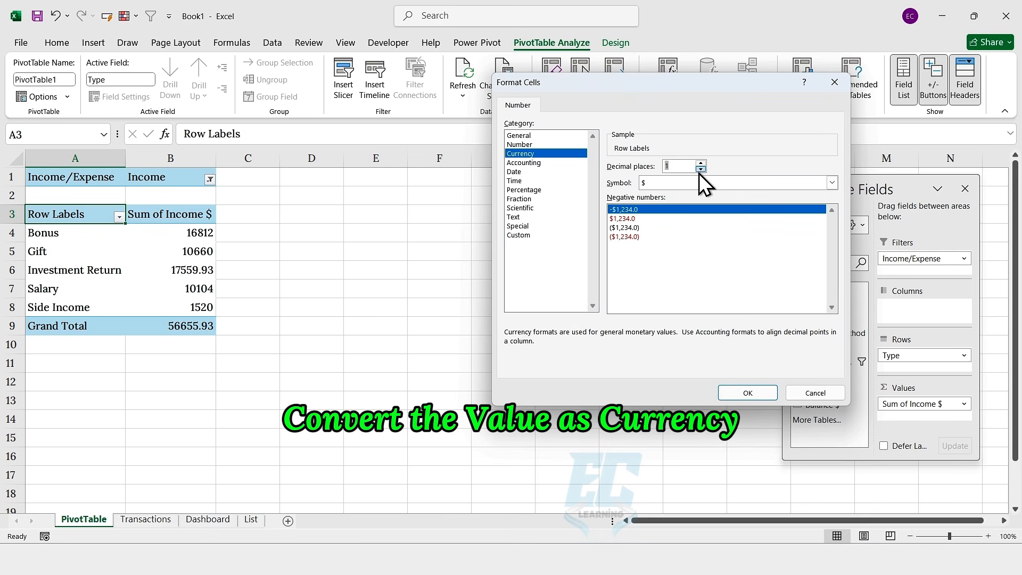
{"action": "left_click", "coordinate": [700, 171]}
{"action": "left_click", "coordinate": [736, 393]}
{"action": "left_click", "coordinate": [694, 335]}
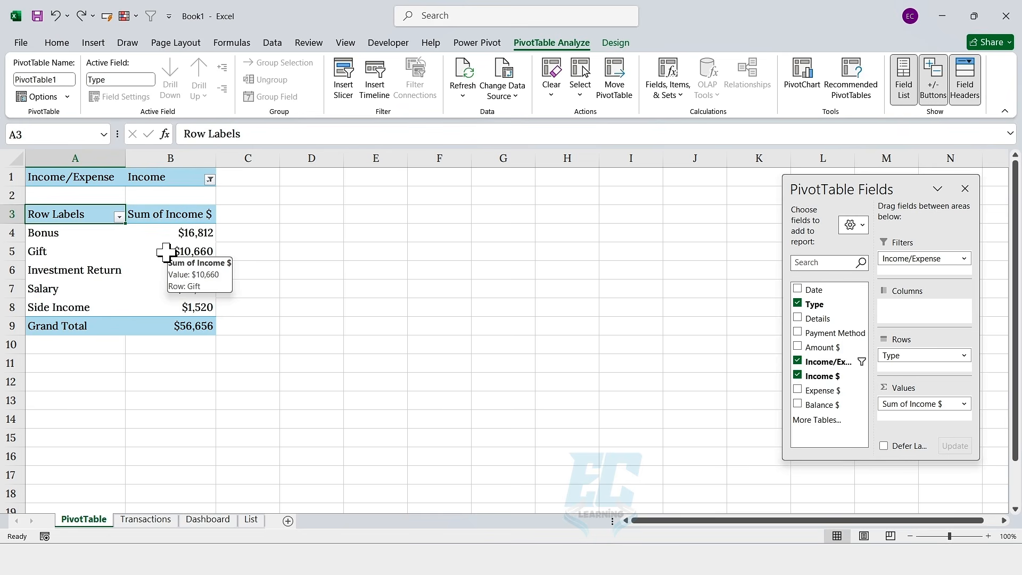
Step: Copy the whole income pivot table, including its report filter, and paste the duplicate at cell E1
{"action": "left_click_drag", "start_coordinate": [80, 177], "coordinate": [189, 326]}
{"action": "key", "text": "ctrl+c"}
{"action": "left_click", "coordinate": [366, 178]}
{"action": "key", "text": "ctrl+v"}
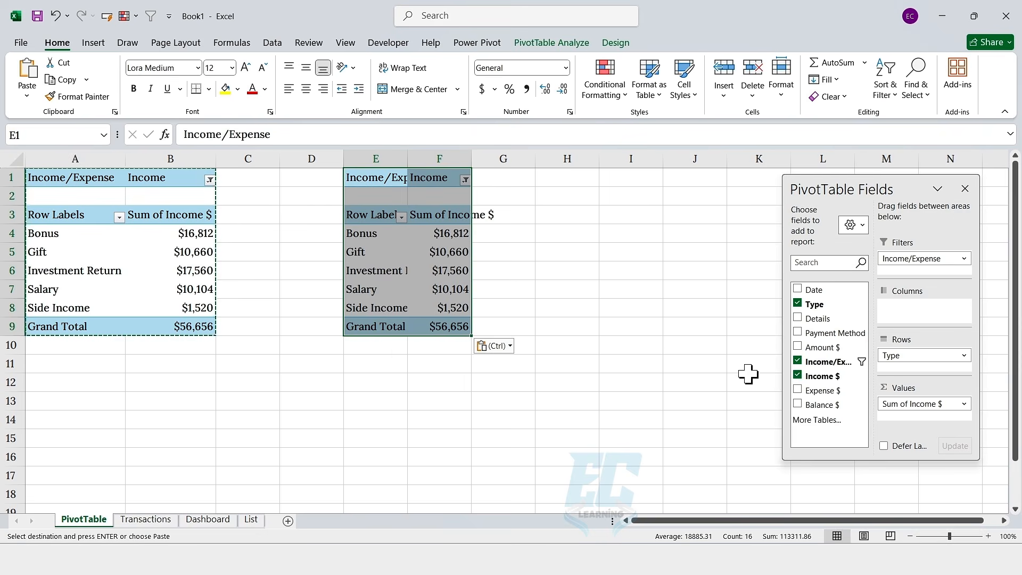
Step: In the duplicated pivot table, replace Income $ with the sum of Expense $ and filter Income/Expense to Expense
{"action": "left_click", "coordinate": [797, 376]}
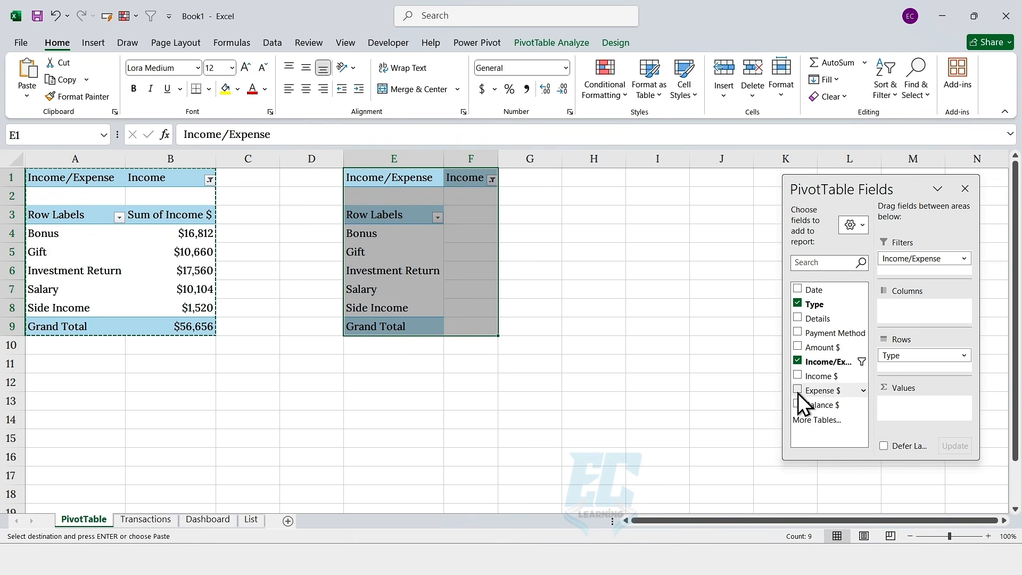
{"action": "left_click_drag", "start_coordinate": [803, 391], "coordinate": [910, 408]}
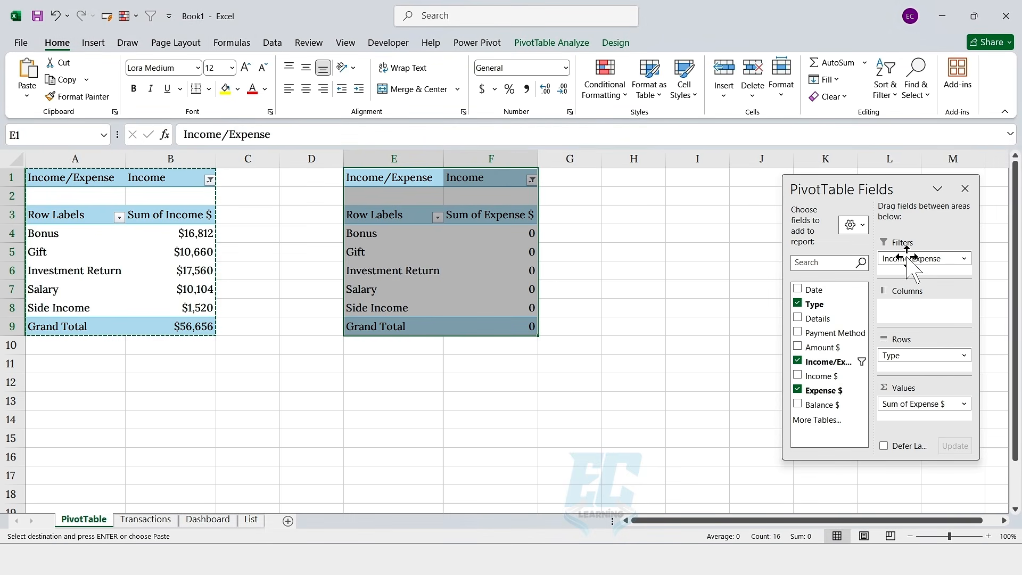
{"action": "left_click", "coordinate": [532, 180]}
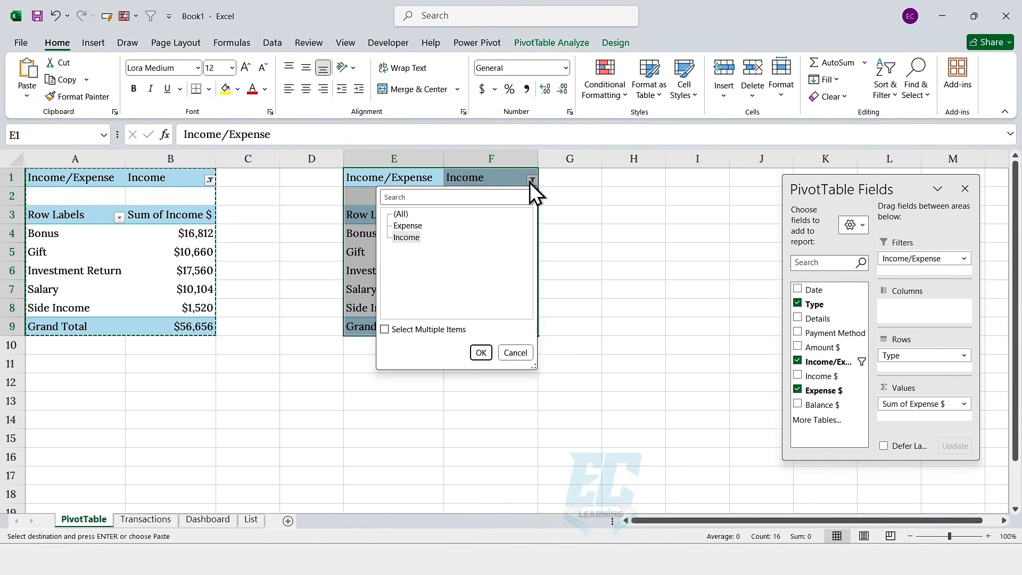
{"action": "left_click", "coordinate": [415, 227]}
{"action": "left_click", "coordinate": [481, 353]}
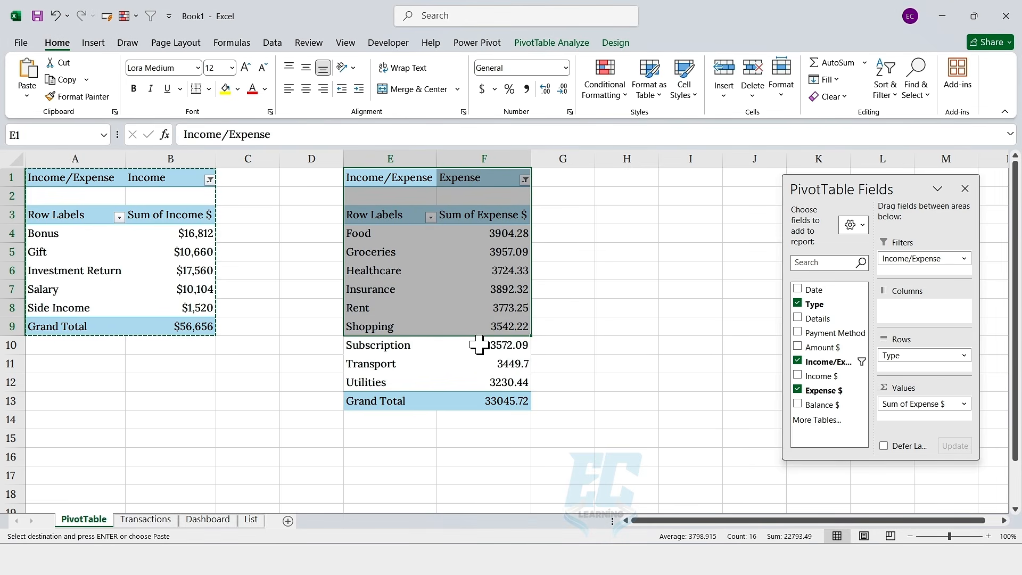
{"action": "left_click", "coordinate": [418, 213]}
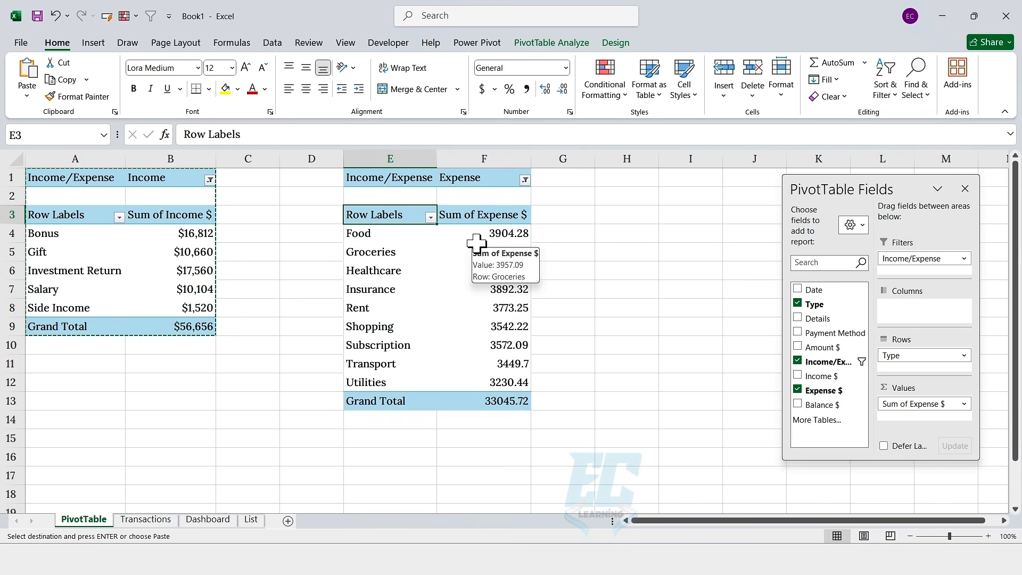
Step: Copy the currency format of income cell B4 onto the expense values in F4:F13 with Format Painter
{"action": "left_click", "coordinate": [200, 233]}
{"action": "left_click", "coordinate": [93, 98]}
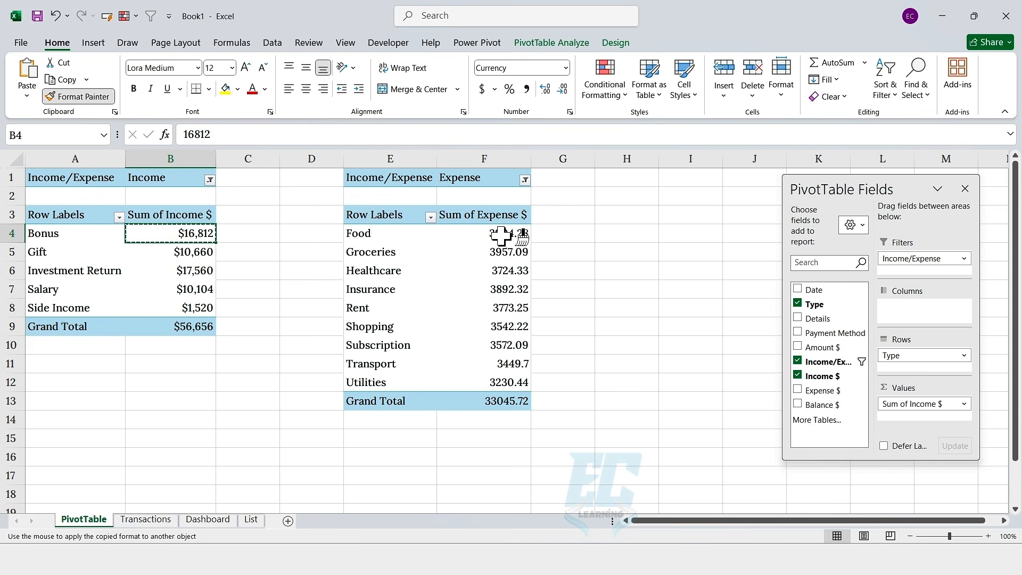
{"action": "left_click_drag", "start_coordinate": [500, 234], "coordinate": [506, 397]}
{"action": "left_click", "coordinate": [469, 214]}
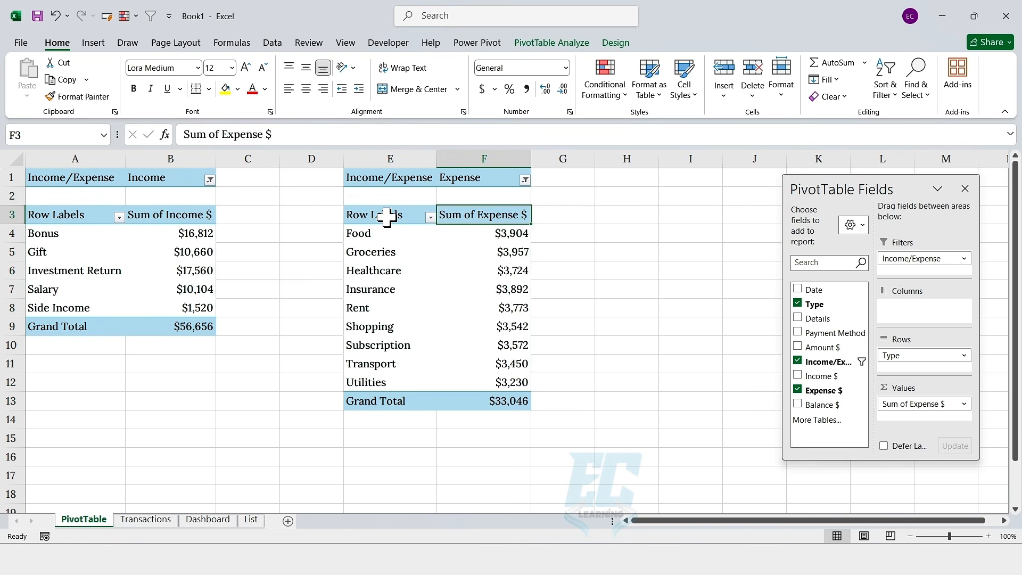
Step: Insert a 2-D clustered column chart from the expense pivot table range E3:F13
{"action": "left_click_drag", "start_coordinate": [387, 217], "coordinate": [505, 399]}
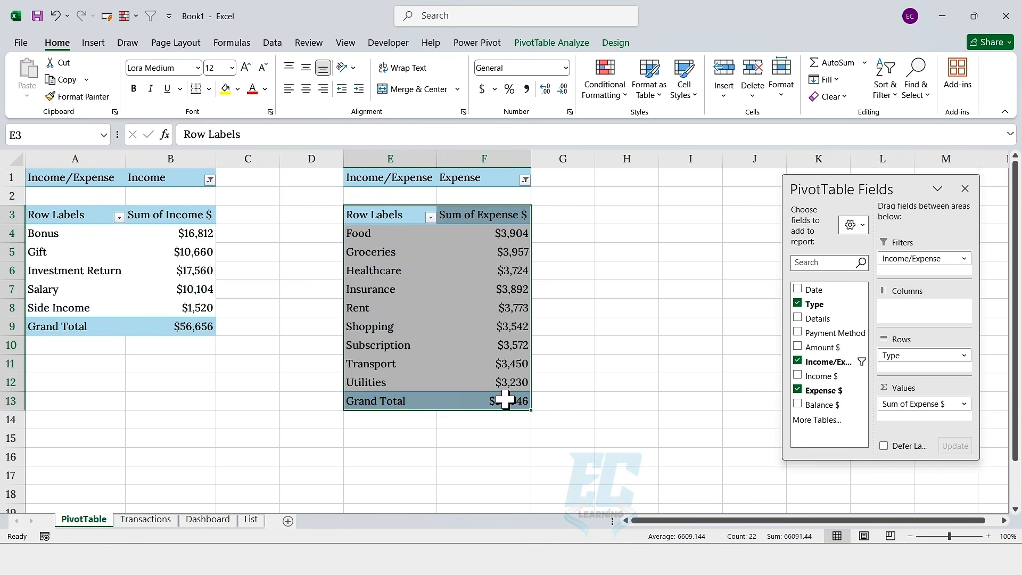
{"action": "left_click", "coordinate": [104, 45]}
{"action": "left_click", "coordinate": [392, 66]}
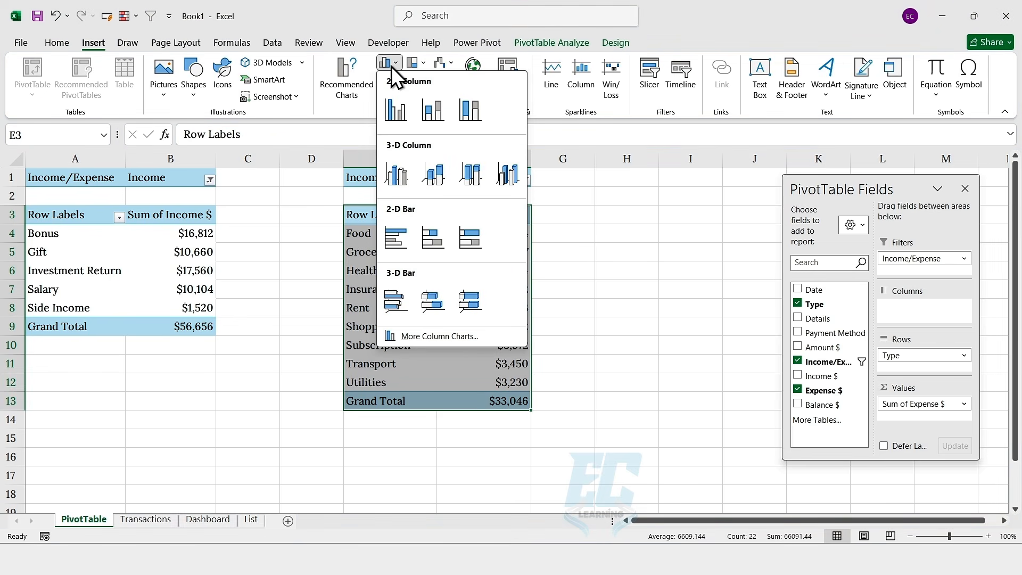
{"action": "left_click", "coordinate": [394, 118]}
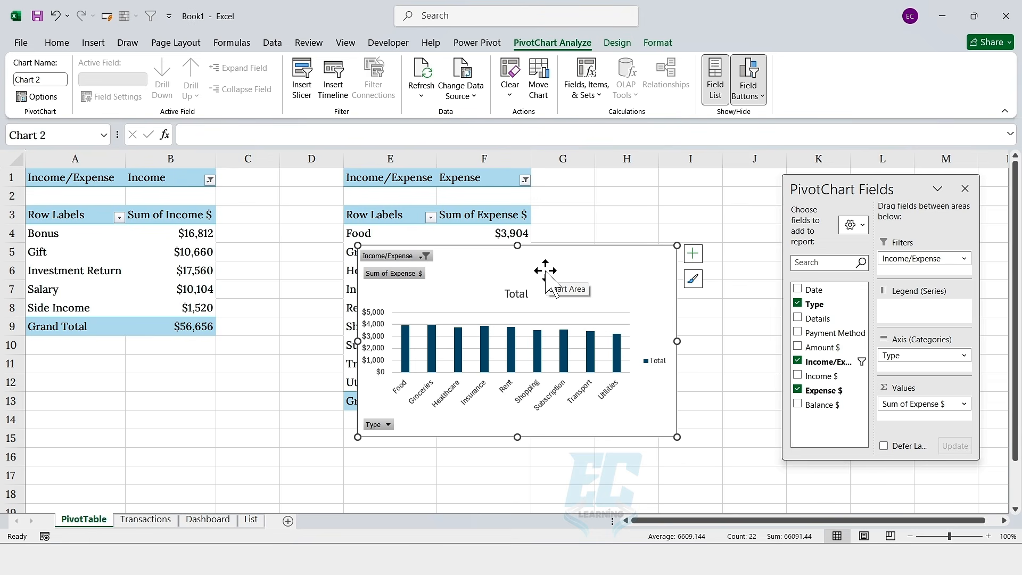
Step: Change the expense column chart's title to "Expense Breakdown"
{"action": "left_click", "coordinate": [524, 296]}
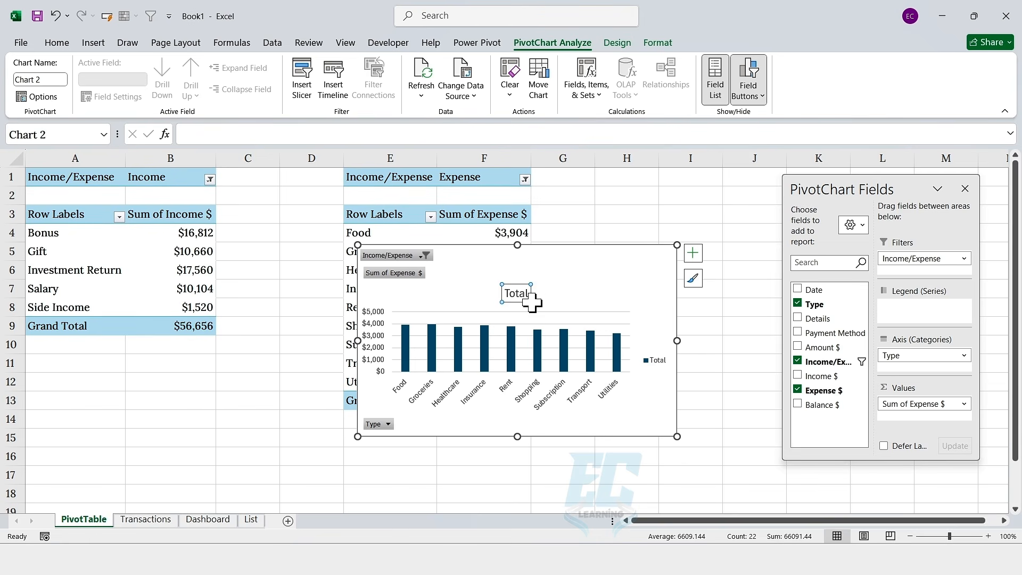
{"action": "key", "text": "ctrl+a"}
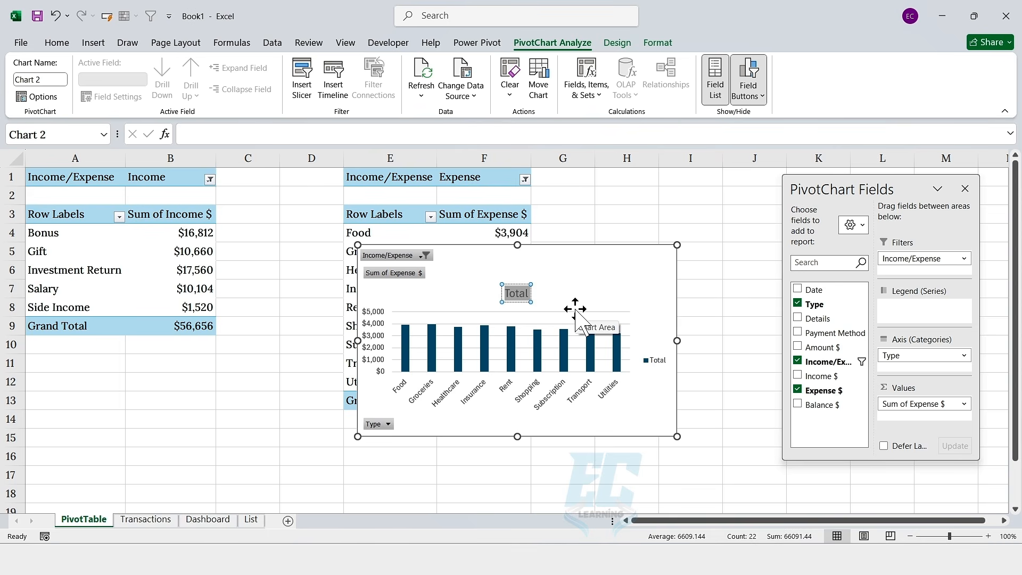
{"action": "type", "text": "Expense Bre"}
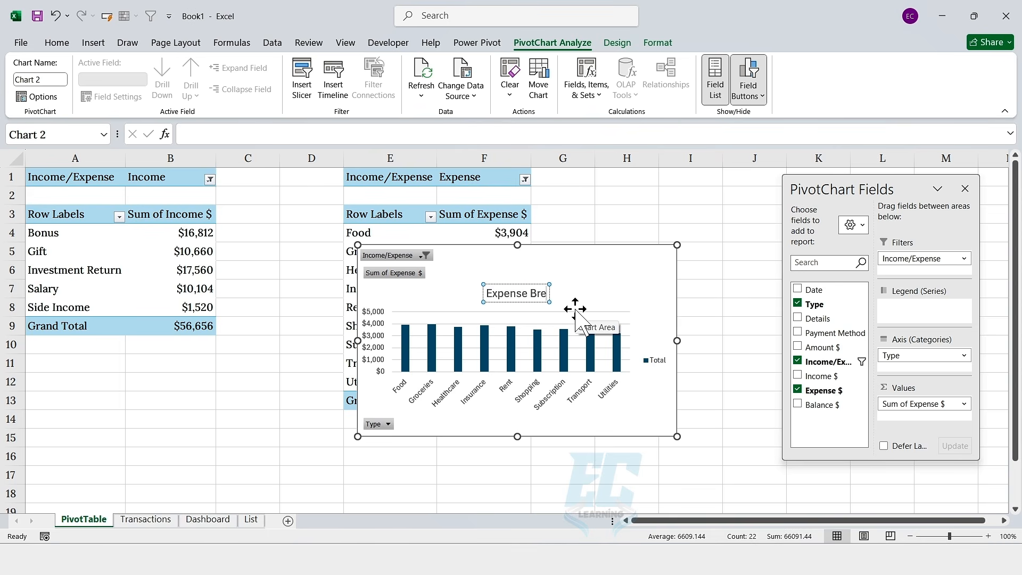
{"action": "type", "text": "akdown"}
{"action": "left_click", "coordinate": [591, 296]}
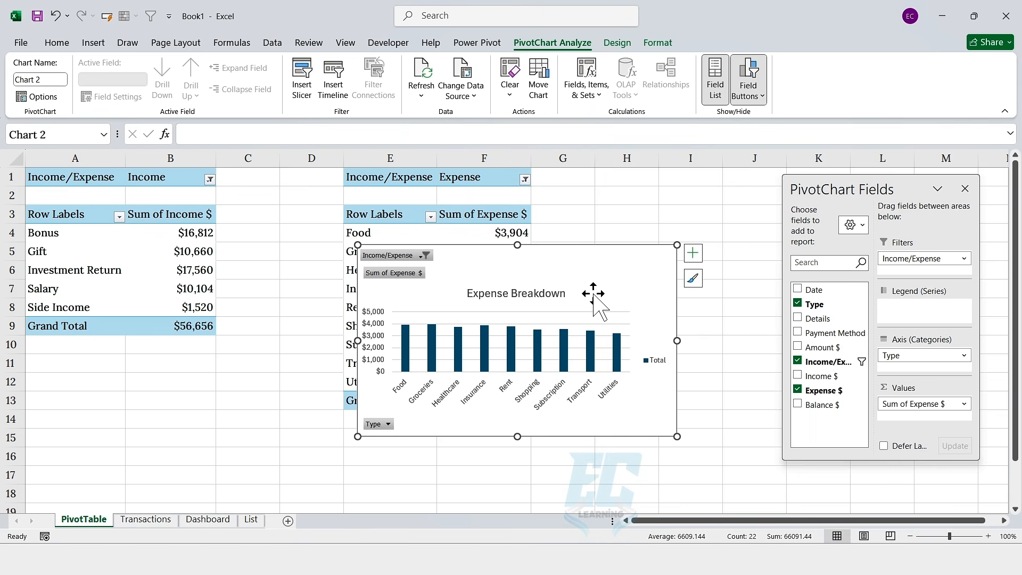
Step: Declutter the Expense Breakdown chart by hiding all field buttons and removing the gridlines and legend
{"action": "left_click", "coordinate": [753, 98]}
{"action": "left_click", "coordinate": [770, 213]}
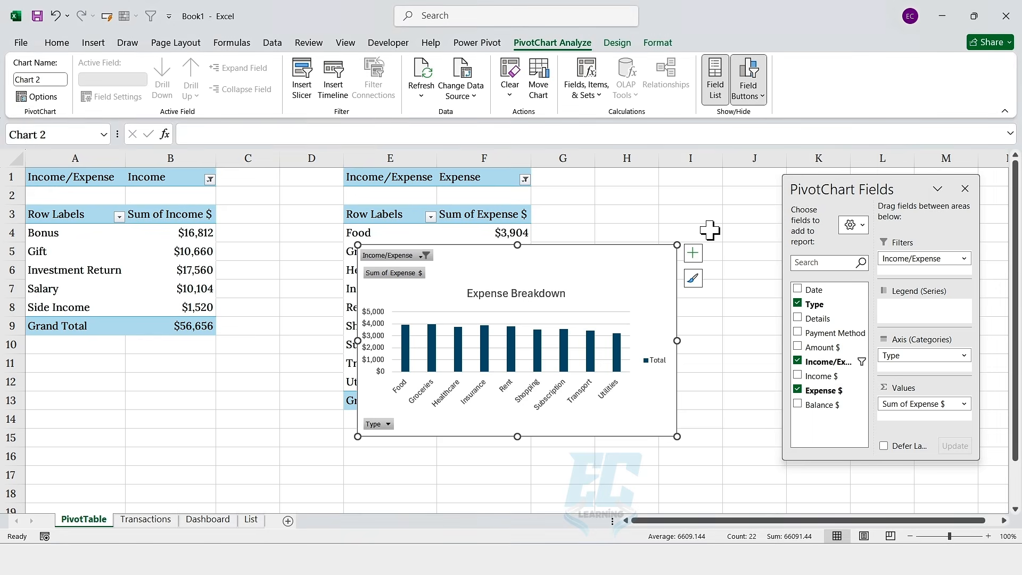
{"action": "left_click", "coordinate": [693, 253]}
{"action": "left_click", "coordinate": [722, 348]}
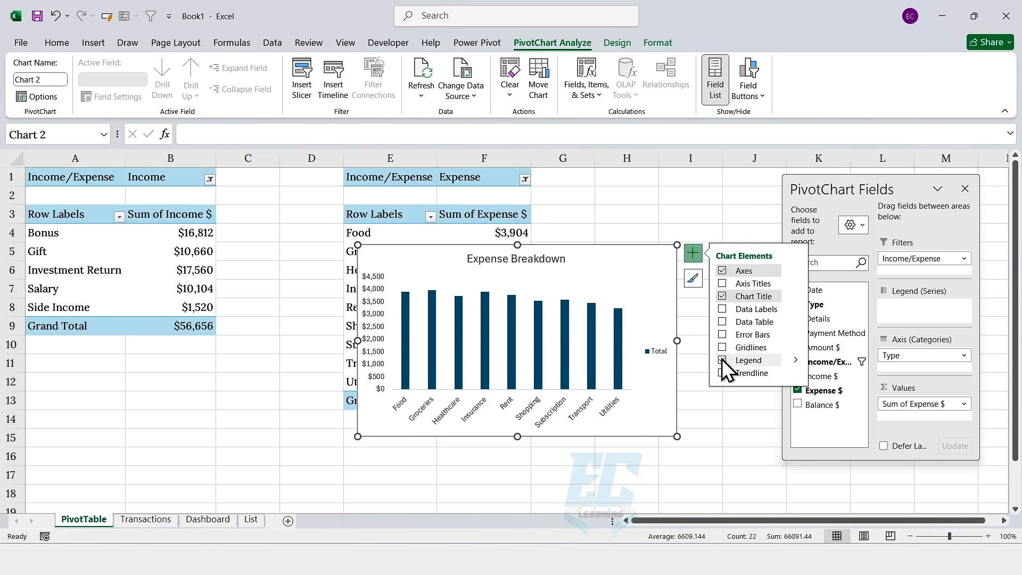
{"action": "left_click", "coordinate": [723, 360]}
Step: Delete the Expense Breakdown chart's vertical value axis and add data labels to its columns
{"action": "left_click", "coordinate": [378, 307]}
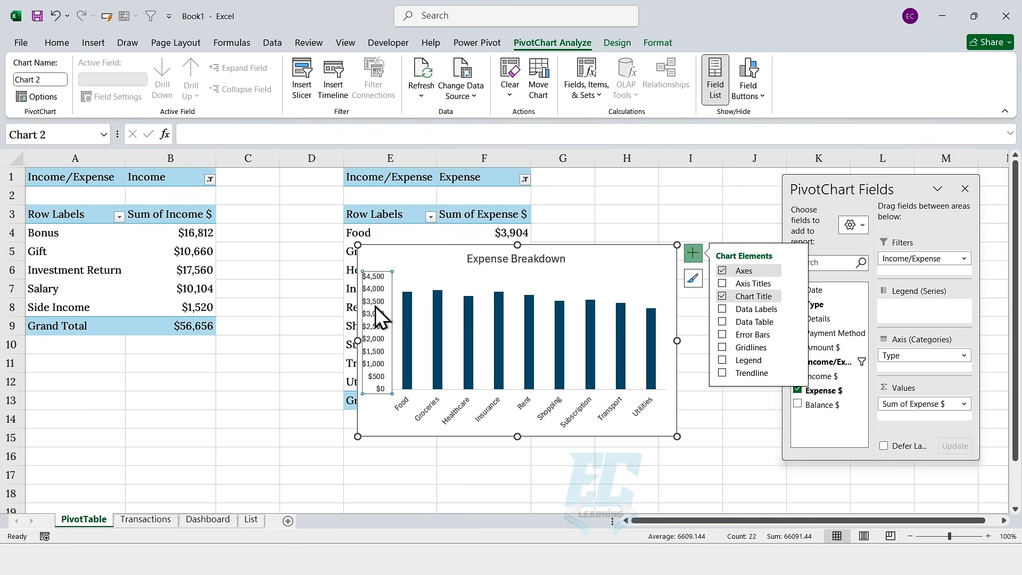
{"action": "key", "text": "Delete"}
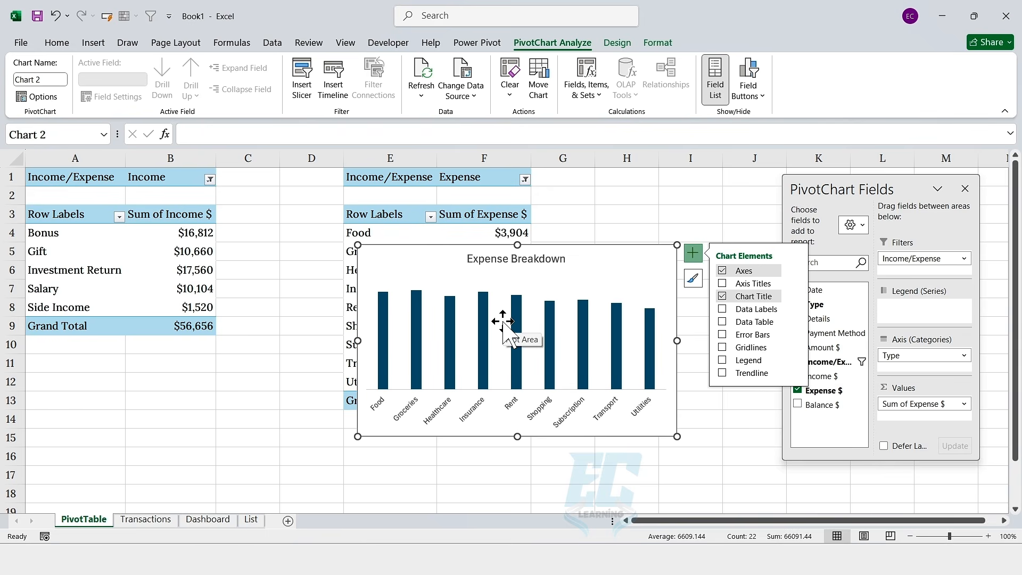
{"action": "left_click", "coordinate": [723, 310]}
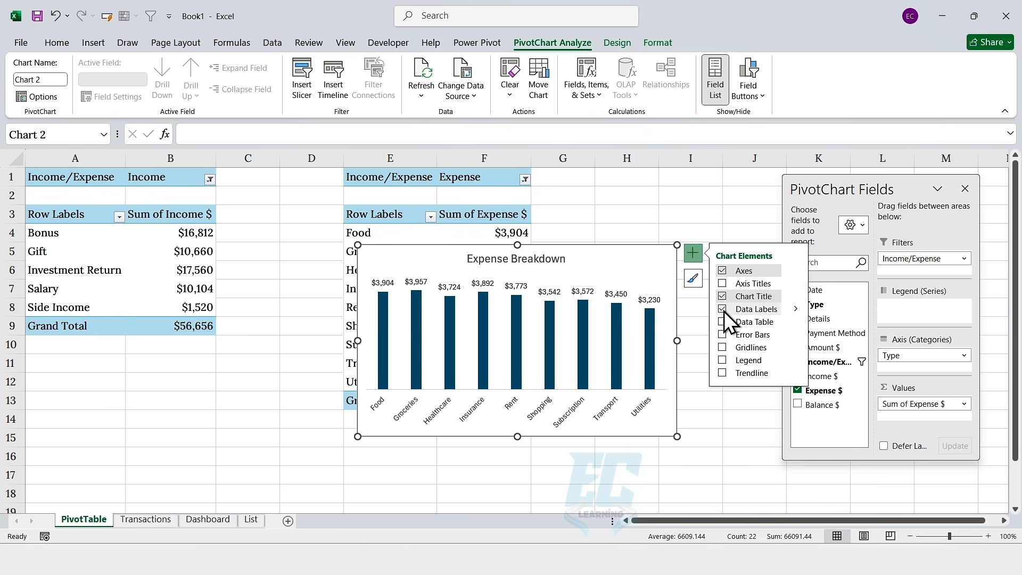
Step: Format the Expense Breakdown title in Lora, size 16, with the Automatic font color
{"action": "mouse_move", "coordinate": [617, 348]}
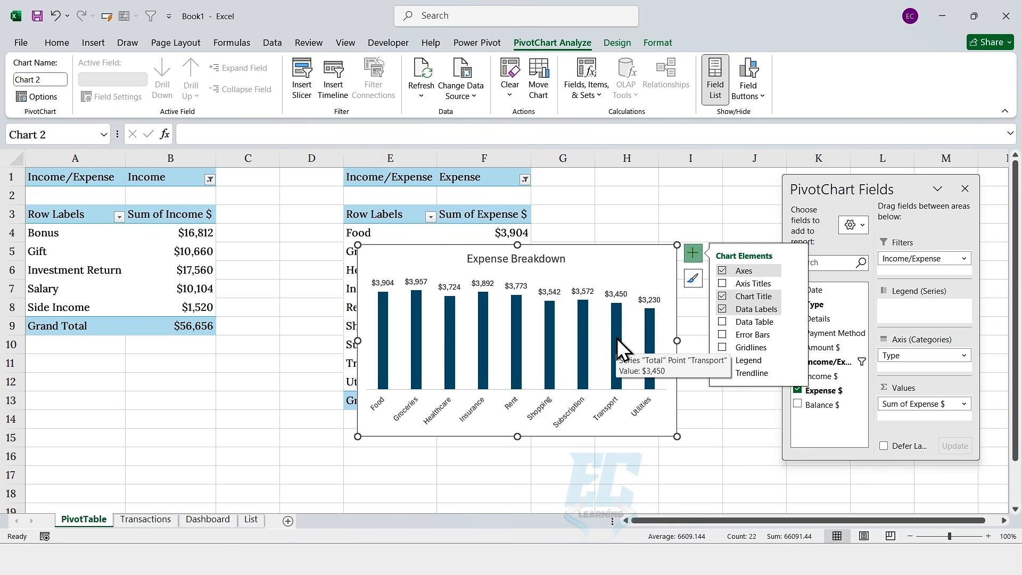
{"action": "left_click", "coordinate": [491, 259]}
{"action": "left_click", "coordinate": [57, 42]}
{"action": "left_click", "coordinate": [197, 67]}
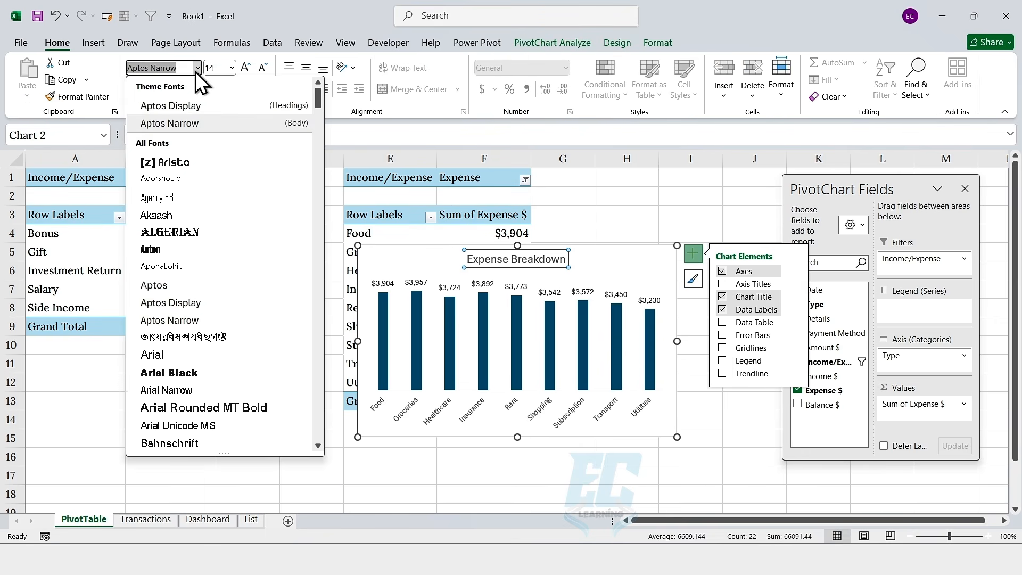
{"action": "type", "text": "Lora"}
{"action": "key", "text": "Return"}
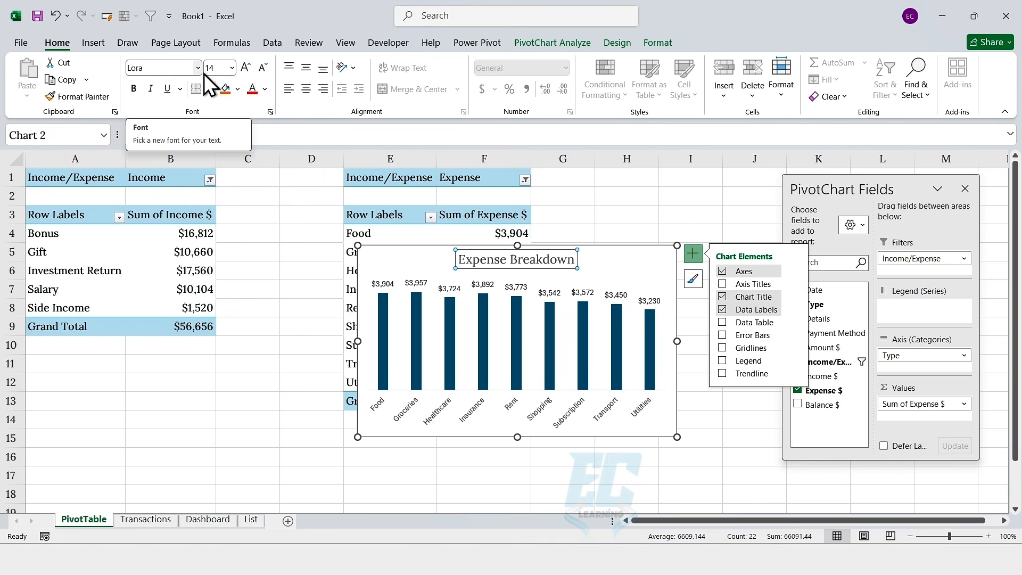
{"action": "left_click", "coordinate": [233, 67]}
{"action": "left_click", "coordinate": [218, 192]}
{"action": "left_click", "coordinate": [265, 88]}
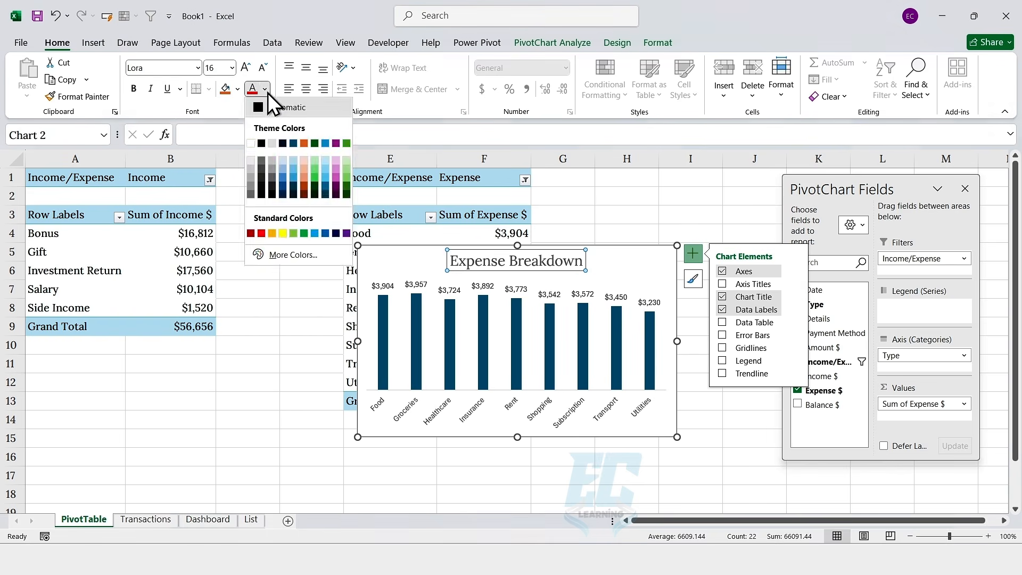
{"action": "left_click", "coordinate": [267, 107]}
Step: Apply the Lora font to the Expense Breakdown chart's data labels and category axis labels
{"action": "left_click", "coordinate": [452, 290]}
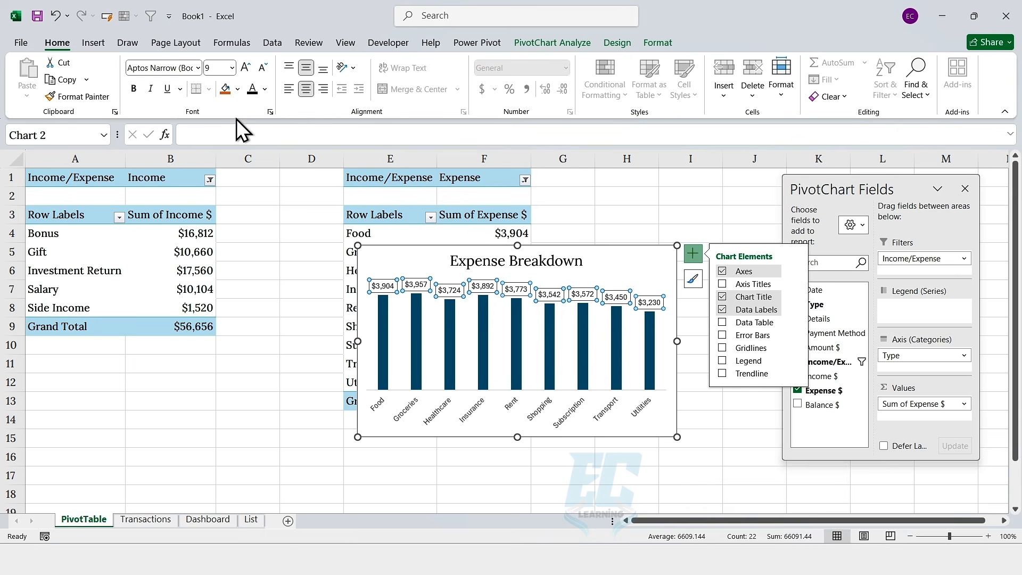
{"action": "left_click", "coordinate": [198, 67]}
{"action": "left_click", "coordinate": [198, 67]}
{"action": "left_click", "coordinate": [434, 410]}
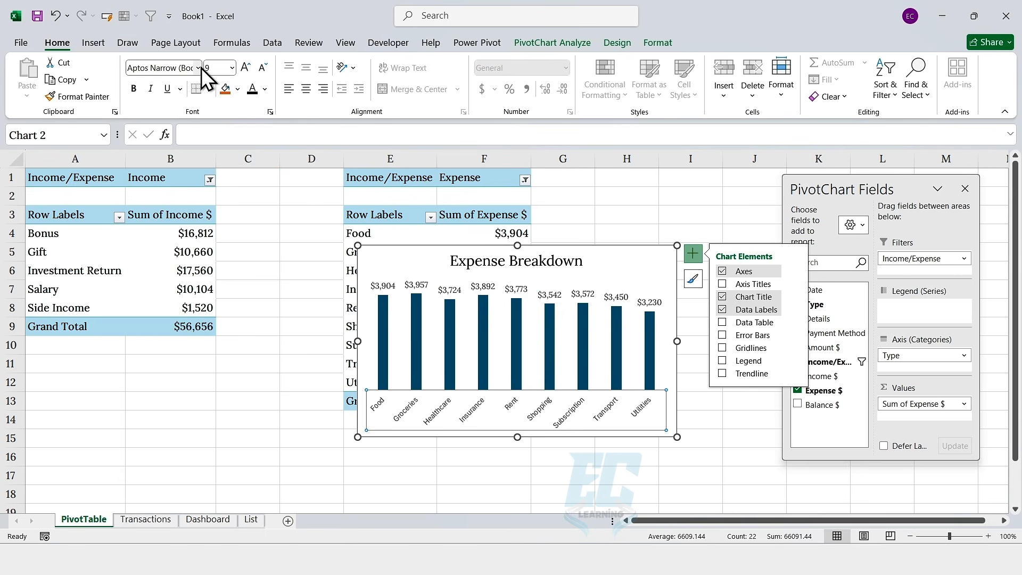
{"action": "left_click", "coordinate": [198, 68]}
{"action": "left_click", "coordinate": [198, 67]}
{"action": "left_click", "coordinate": [630, 264]}
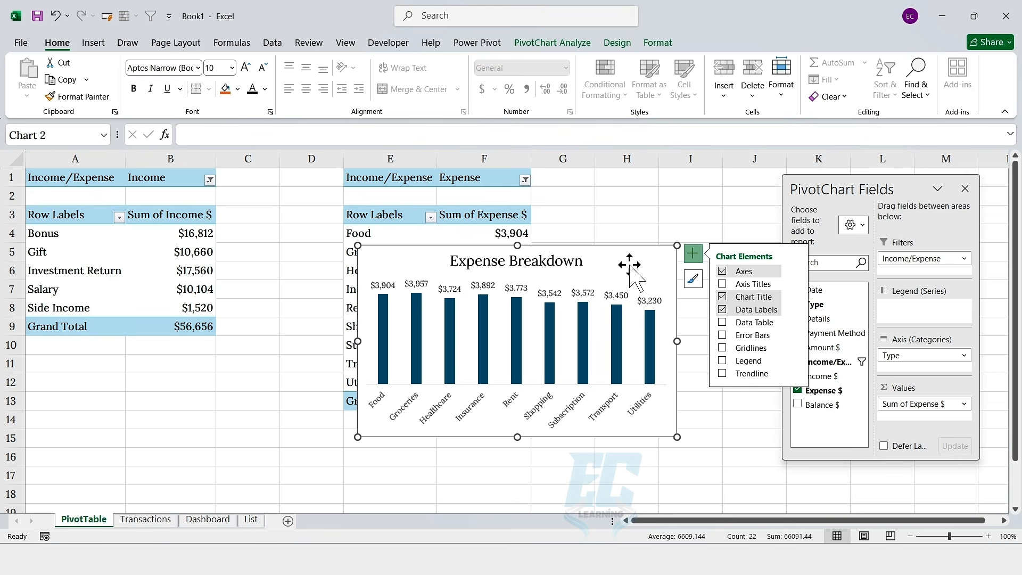
Step: Insert a 2-D clustered bar chart from income pivot range A3:B9 and move it off the expense table, towards the income table
{"action": "left_click_drag", "start_coordinate": [62, 214], "coordinate": [178, 327]}
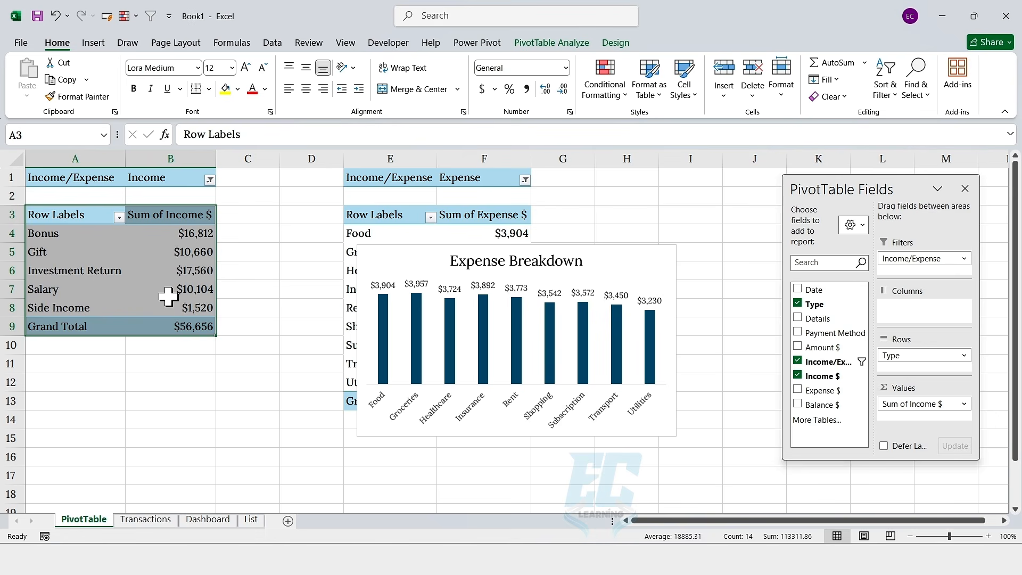
{"action": "left_click", "coordinate": [98, 46]}
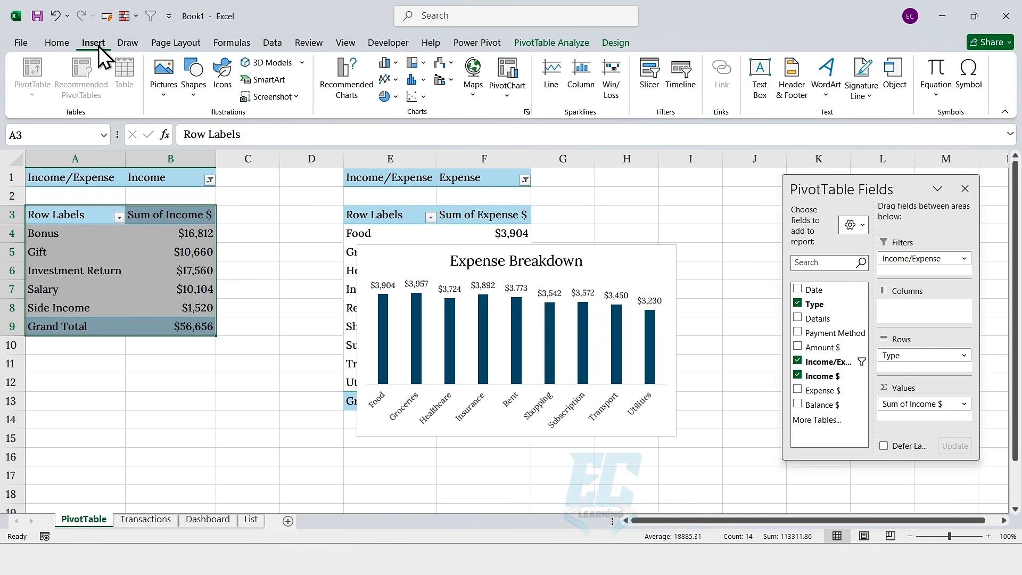
{"action": "left_click", "coordinate": [396, 65]}
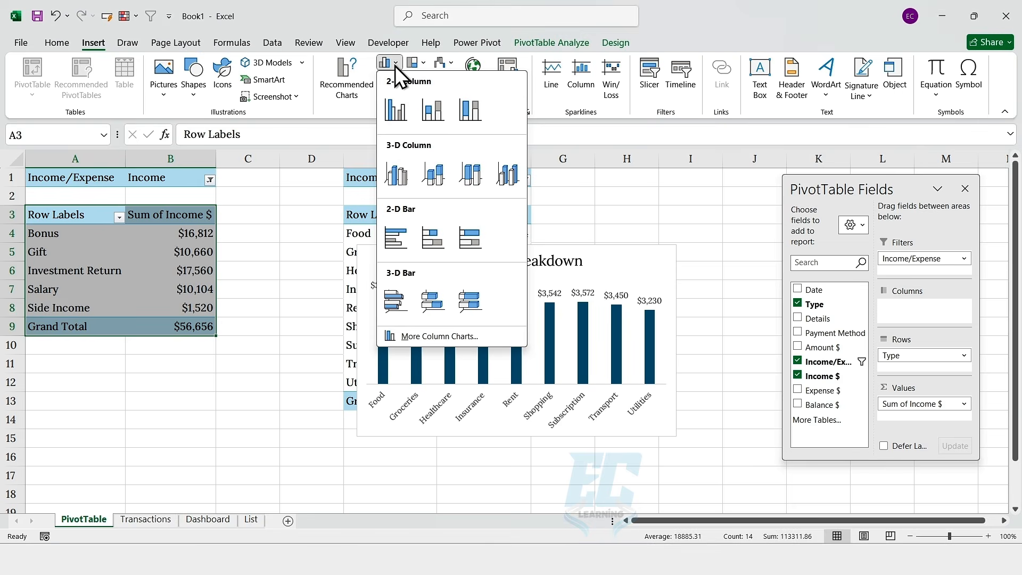
{"action": "left_click", "coordinate": [397, 239]}
{"action": "left_click_drag", "start_coordinate": [472, 262], "coordinate": [197, 275]}
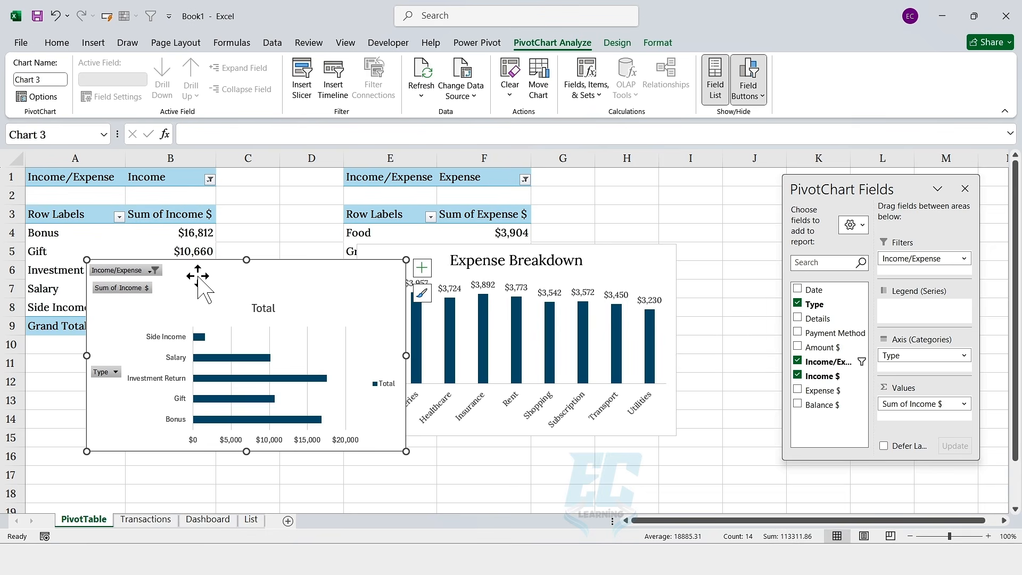
Step: Change the income bar chart's title to "Income Breakdown"
{"action": "left_click", "coordinate": [276, 312]}
{"action": "left_click", "coordinate": [278, 312]}
{"action": "key", "text": "ctrl+a"}
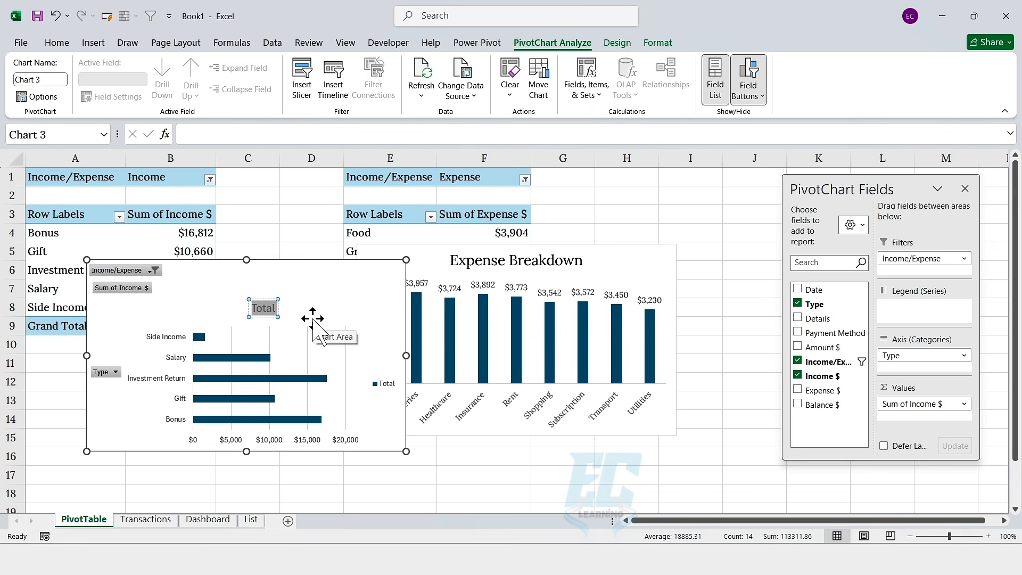
{"action": "type", "text": "Income Breakdown"}
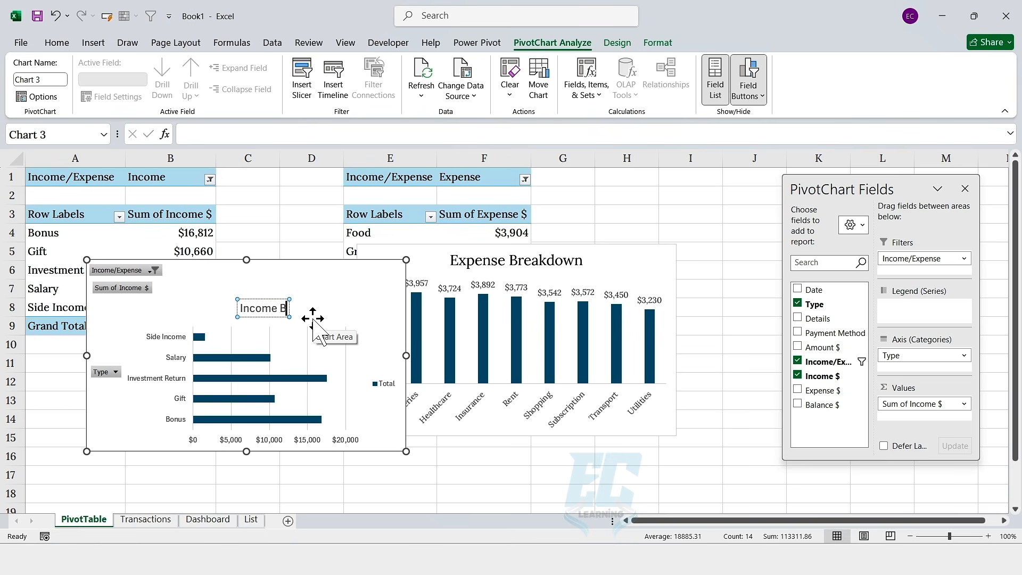
{"action": "left_click", "coordinate": [342, 293]}
Step: Add data labels to the Income Breakdown chart's bars and hide all its field buttons
{"action": "left_click", "coordinate": [423, 268]}
{"action": "left_click", "coordinate": [451, 324]}
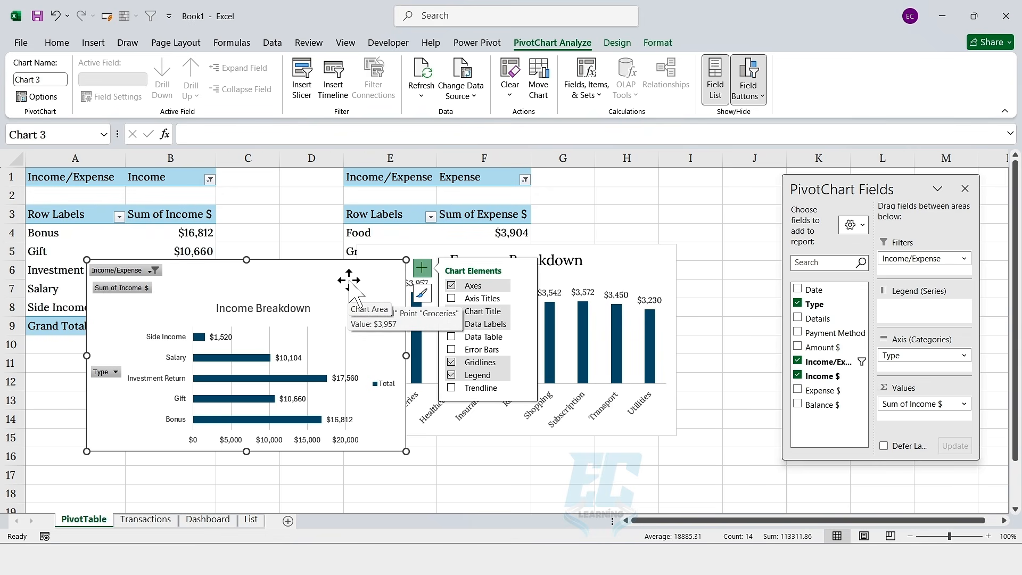
{"action": "left_click", "coordinate": [759, 95]}
{"action": "left_click", "coordinate": [712, 211]}
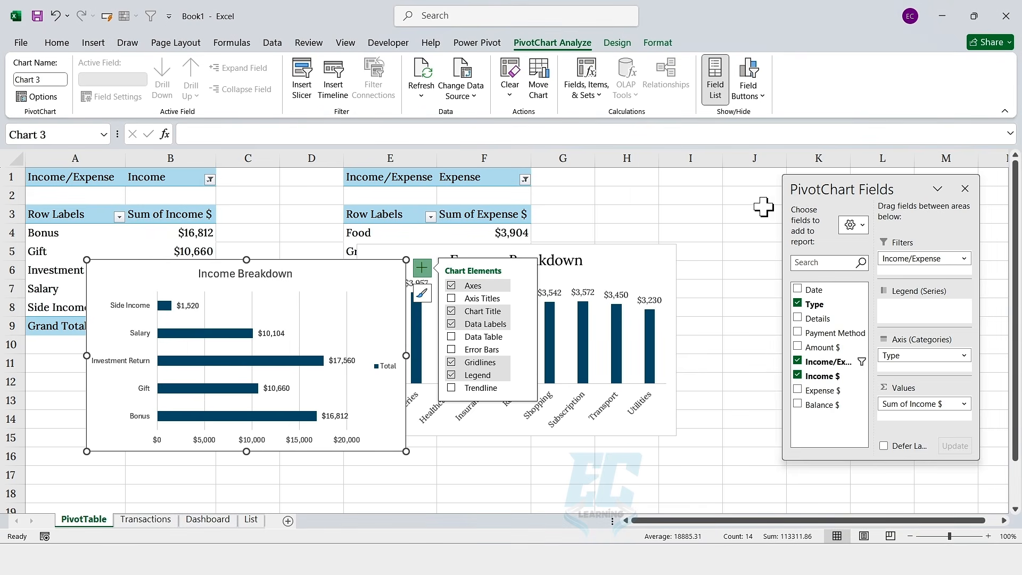
Step: Remove the gridlines, legend and horizontal value axis from the Income Breakdown chart
{"action": "left_click", "coordinate": [451, 362]}
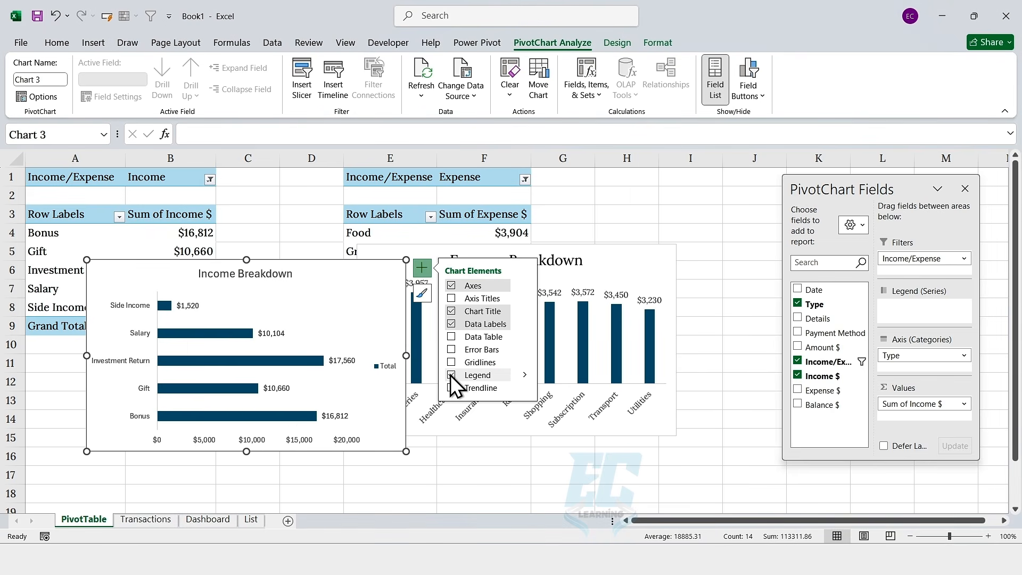
{"action": "left_click", "coordinate": [451, 375]}
{"action": "left_click", "coordinate": [281, 440]}
{"action": "key", "text": "Delete"}
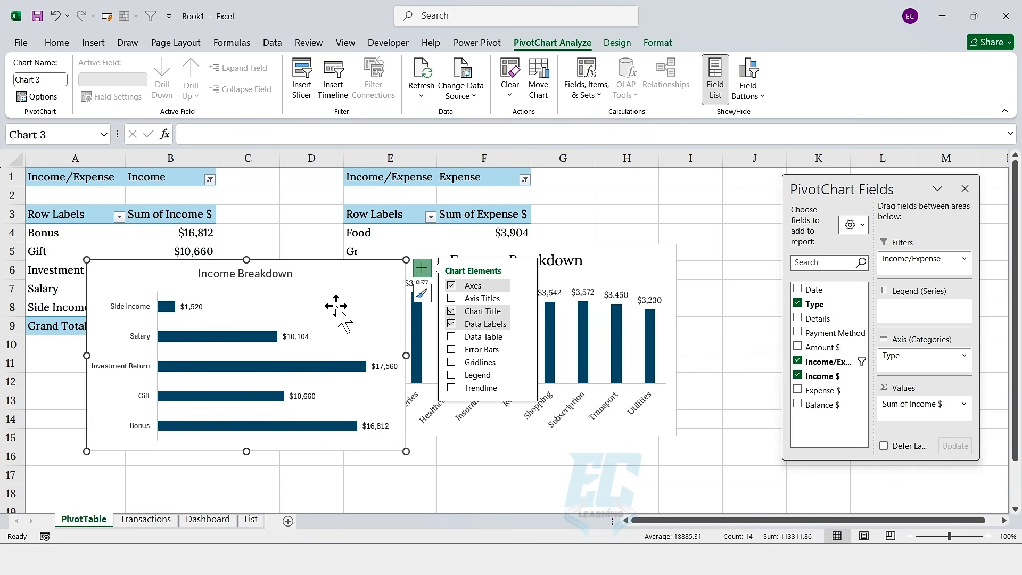
Step: Copy the Expense Breakdown title's formatting onto the Income Breakdown title with Format Painter
{"action": "left_click", "coordinate": [554, 259]}
{"action": "left_click", "coordinate": [57, 43]}
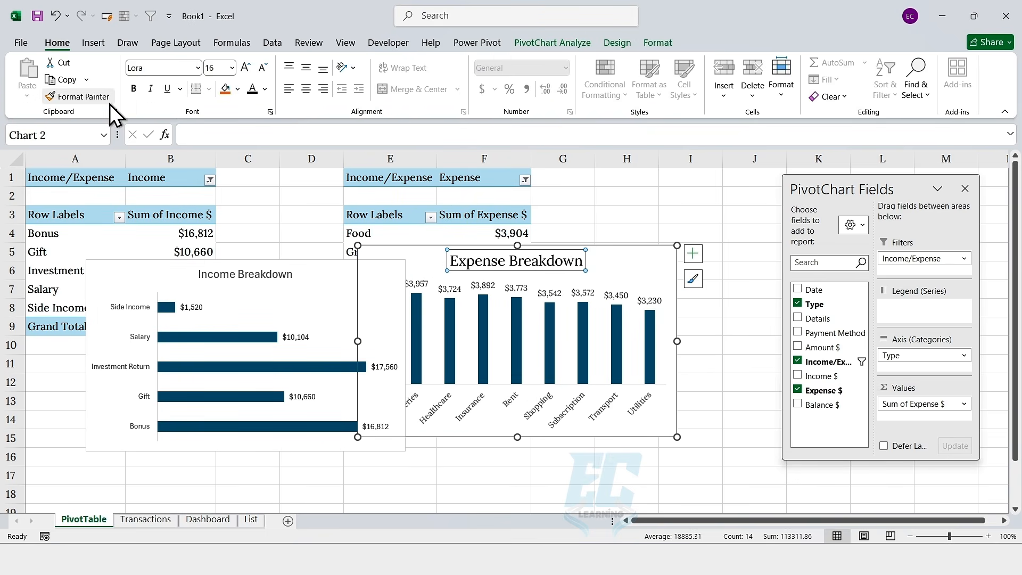
{"action": "left_click", "coordinate": [108, 101]}
{"action": "left_click", "coordinate": [268, 275]}
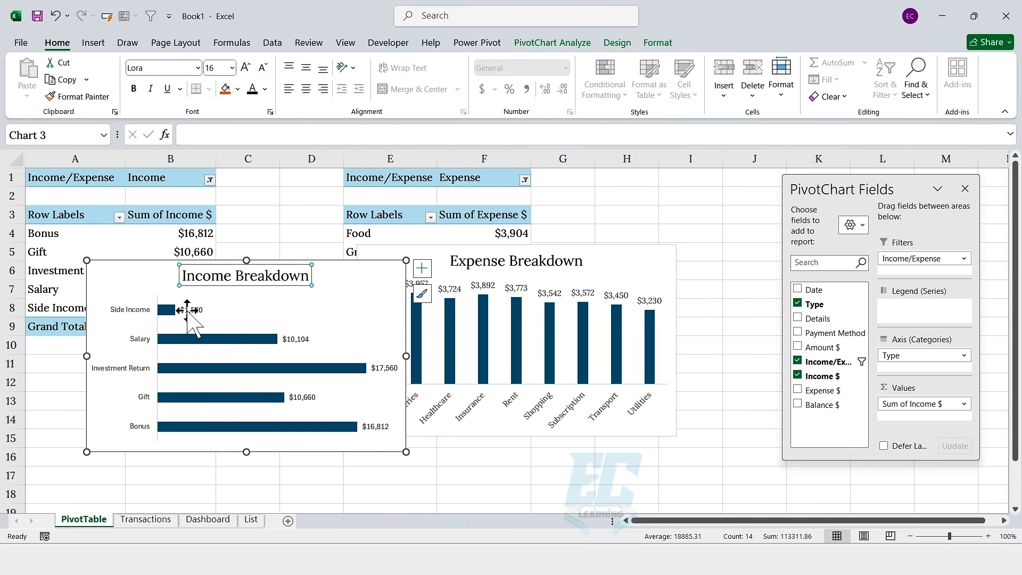
Step: Apply the Expense Breakdown data labels' formatting to the Income Breakdown chart's data labels and category axis labels with Format Painter
{"action": "left_click", "coordinate": [451, 290]}
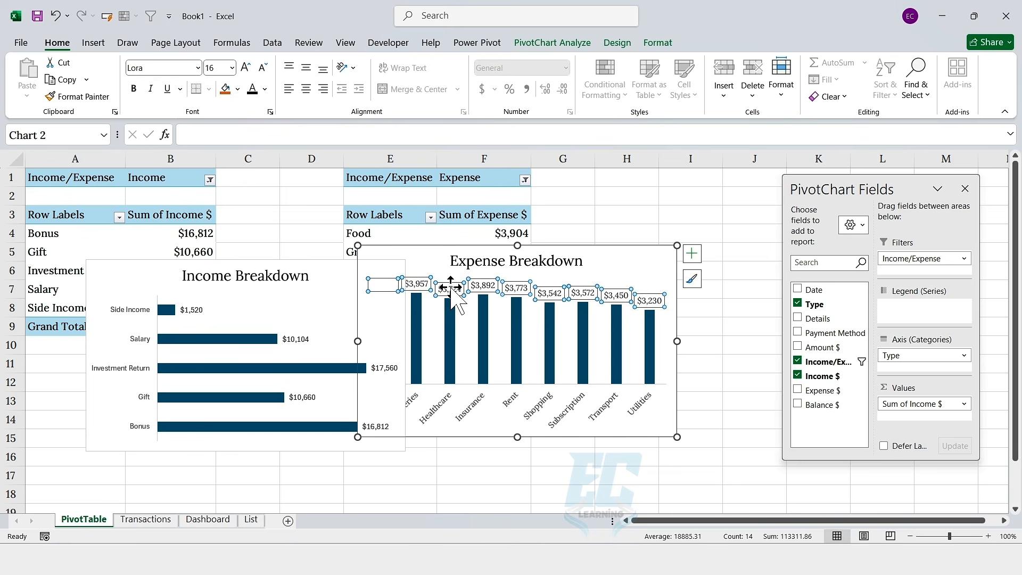
{"action": "double_click", "coordinate": [89, 96]}
{"action": "left_click", "coordinate": [187, 311]}
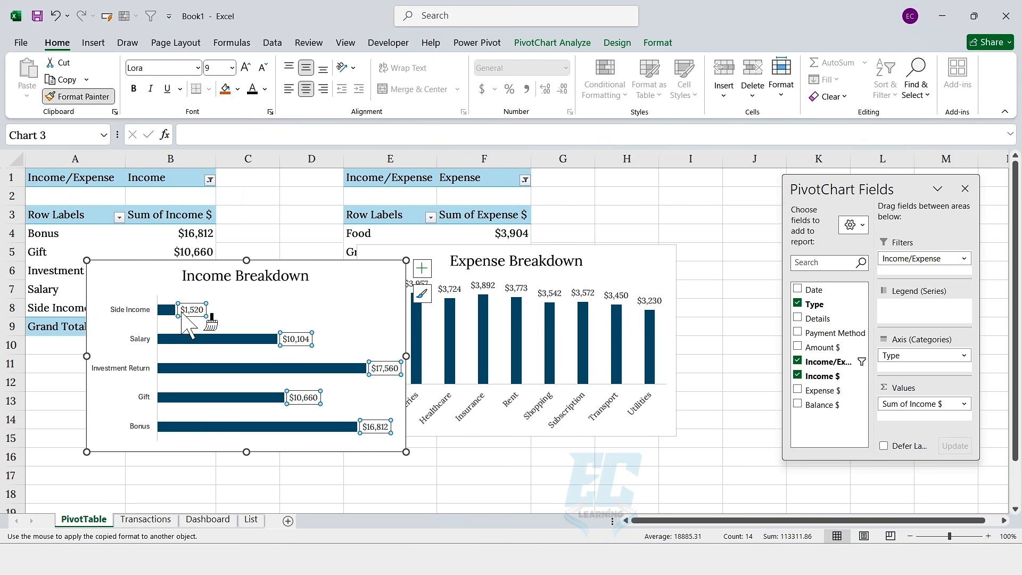
{"action": "left_click", "coordinate": [142, 310]}
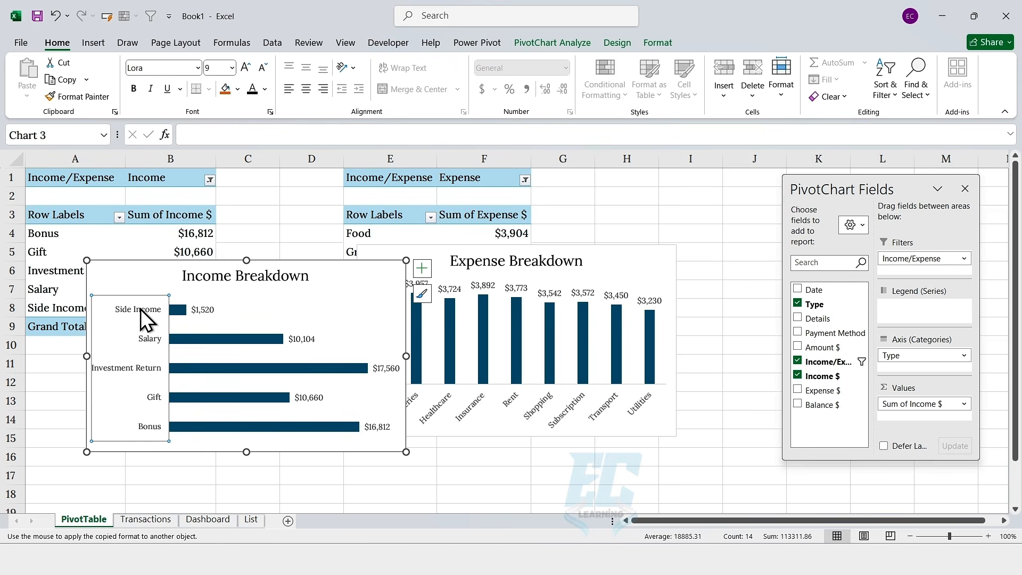
{"action": "key", "text": "Escape"}
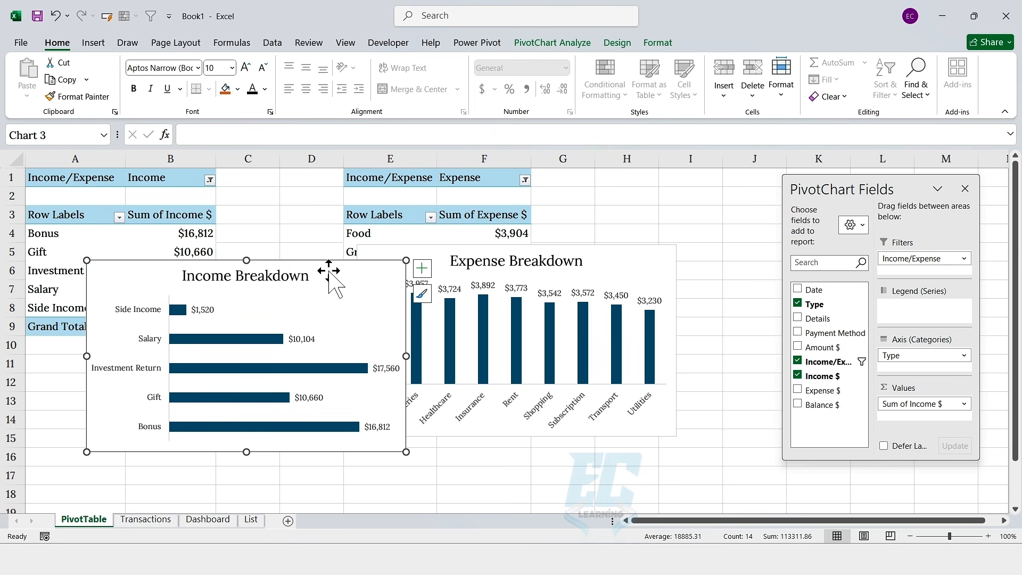
Step: Cut both pivot charts from the PivotTable sheet and paste them at cell F6 of the Dashboard sheet
{"action": "left_click", "coordinate": [632, 263], "text": "ctrl"}
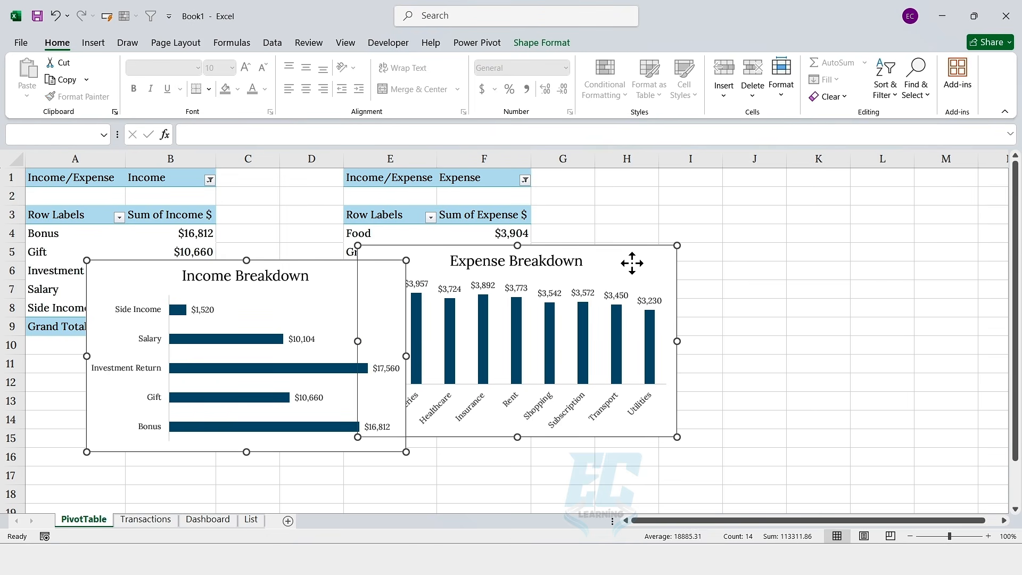
{"action": "key", "text": "Delete"}
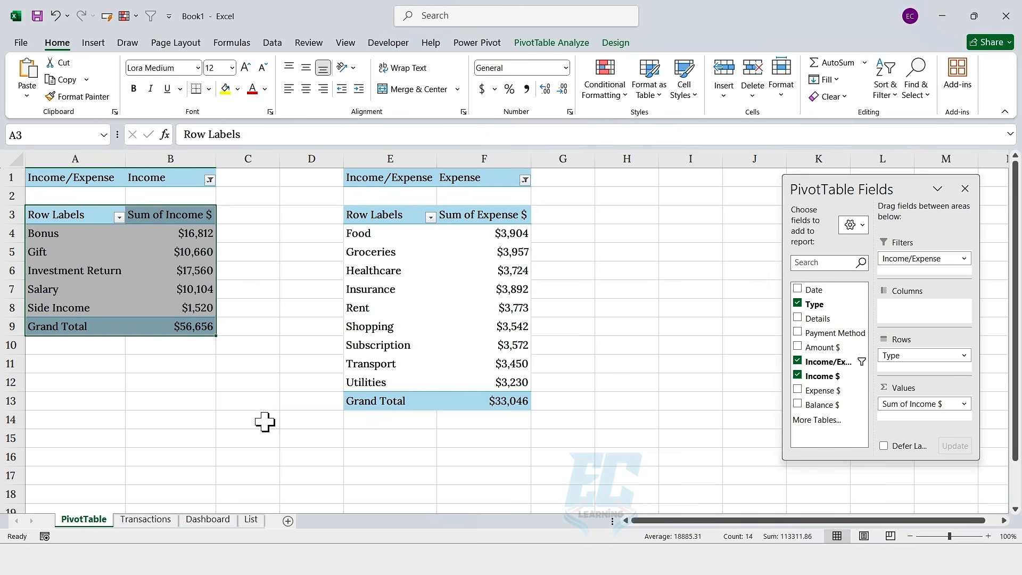
{"action": "left_click", "coordinate": [216, 521]}
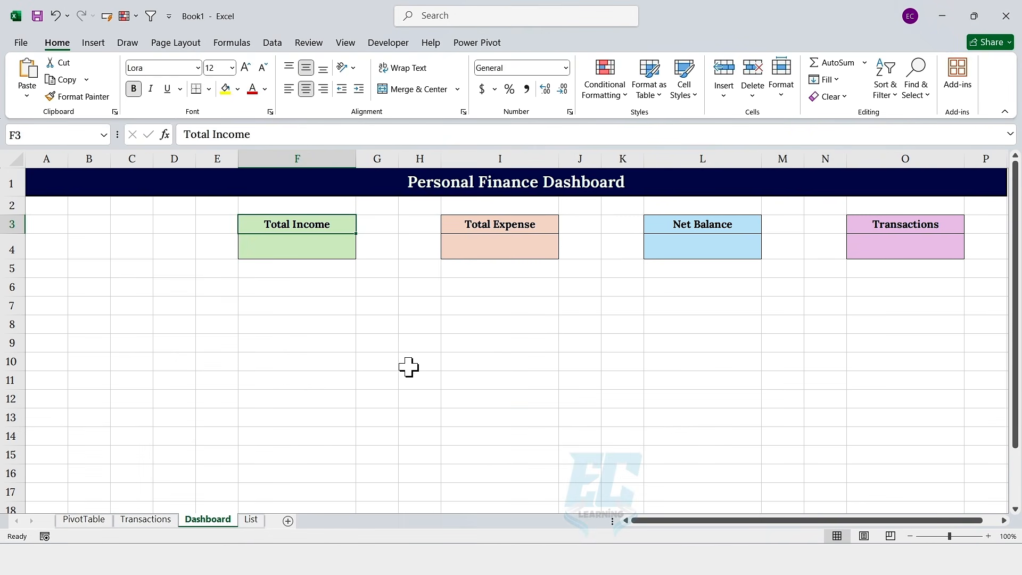
{"action": "left_click", "coordinate": [295, 293]}
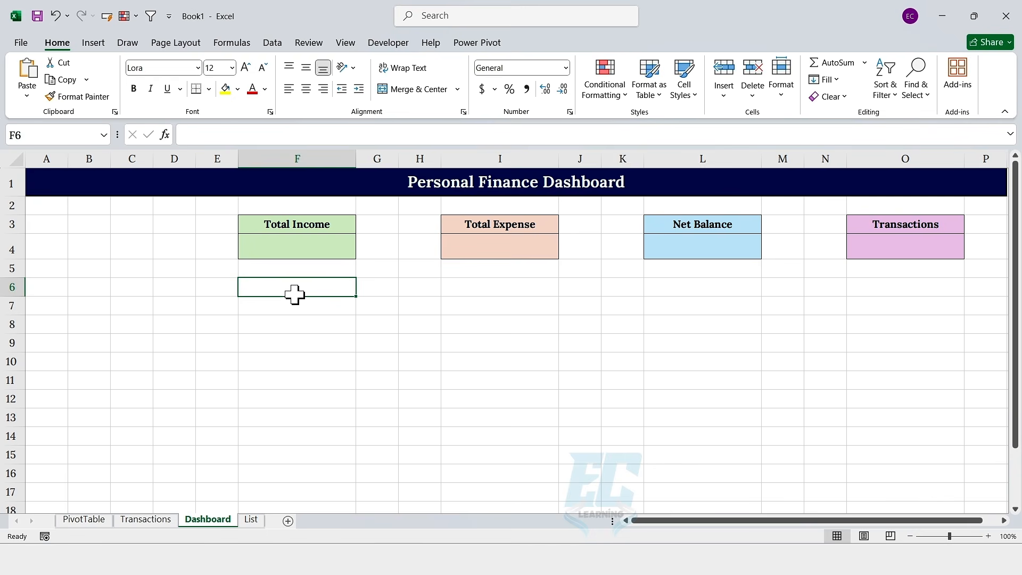
{"action": "key", "text": "ctrl+v"}
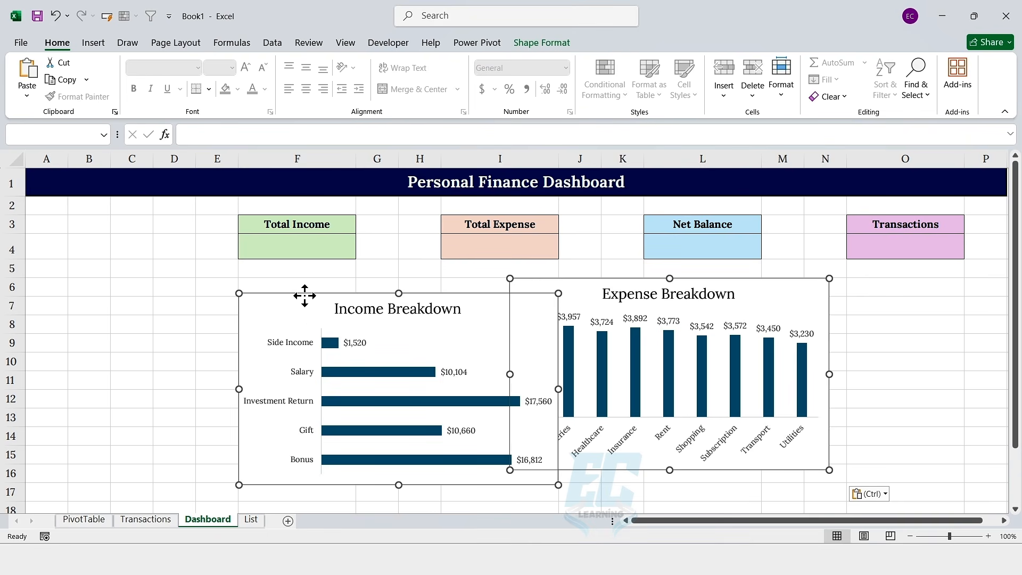
Step: Move the Expense Breakdown chart below the Net Balance and Transactions cards, and resize the Income Breakdown chart to span F6:I16
{"action": "left_click", "coordinate": [902, 329]}
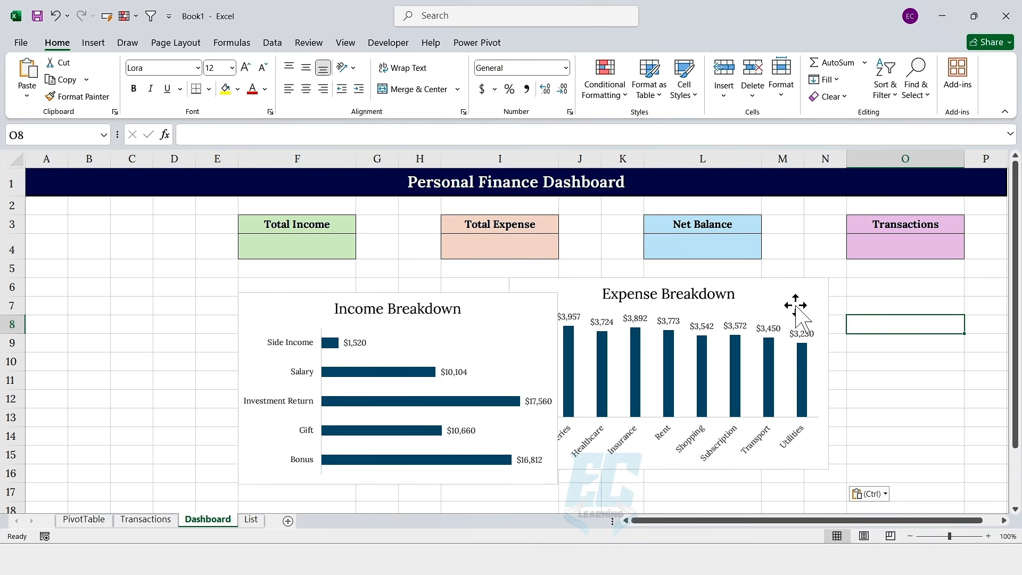
{"action": "left_click_drag", "start_coordinate": [753, 293], "coordinate": [925, 333]}
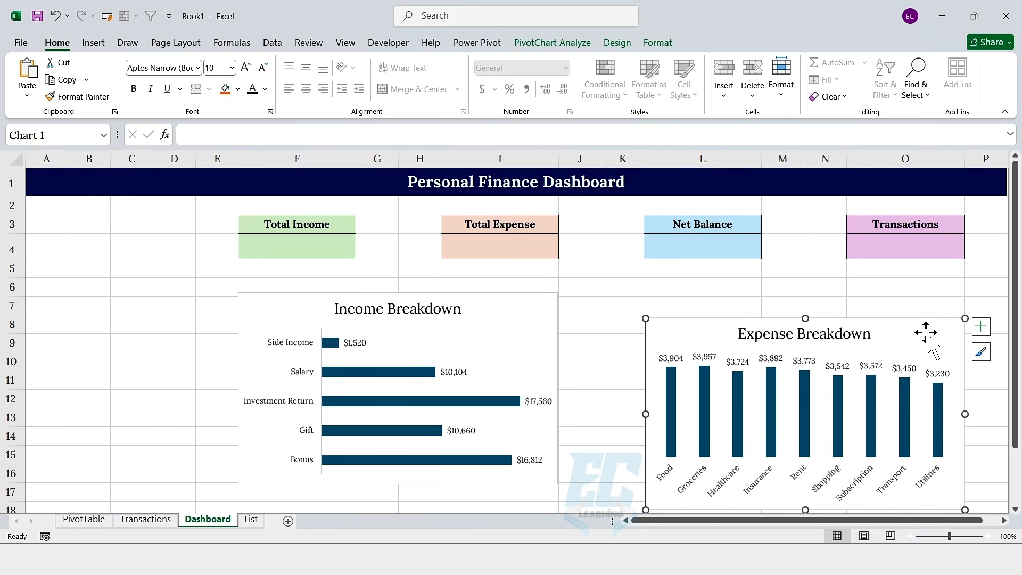
{"action": "left_click", "coordinate": [439, 312]}
{"action": "left_click_drag", "start_coordinate": [398, 293], "coordinate": [399, 278]}
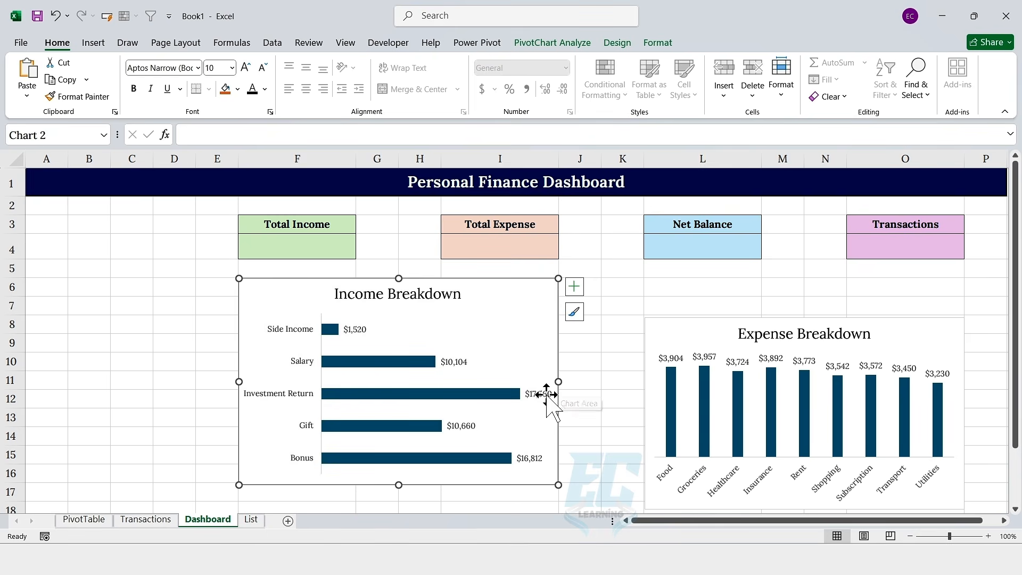
{"action": "left_click_drag", "start_coordinate": [558, 383], "coordinate": [559, 383]}
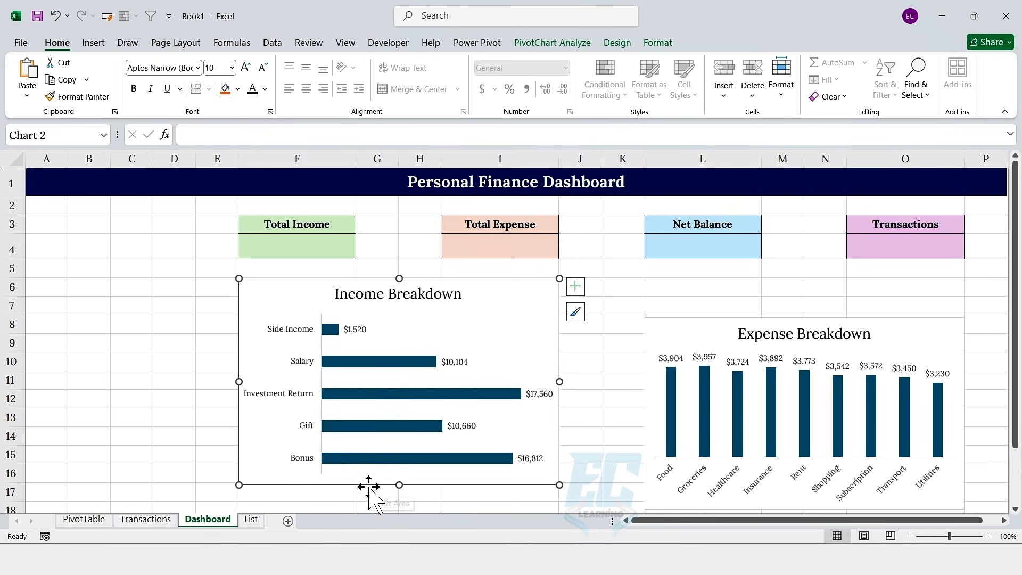
{"action": "left_click_drag", "start_coordinate": [399, 485], "coordinate": [399, 483]}
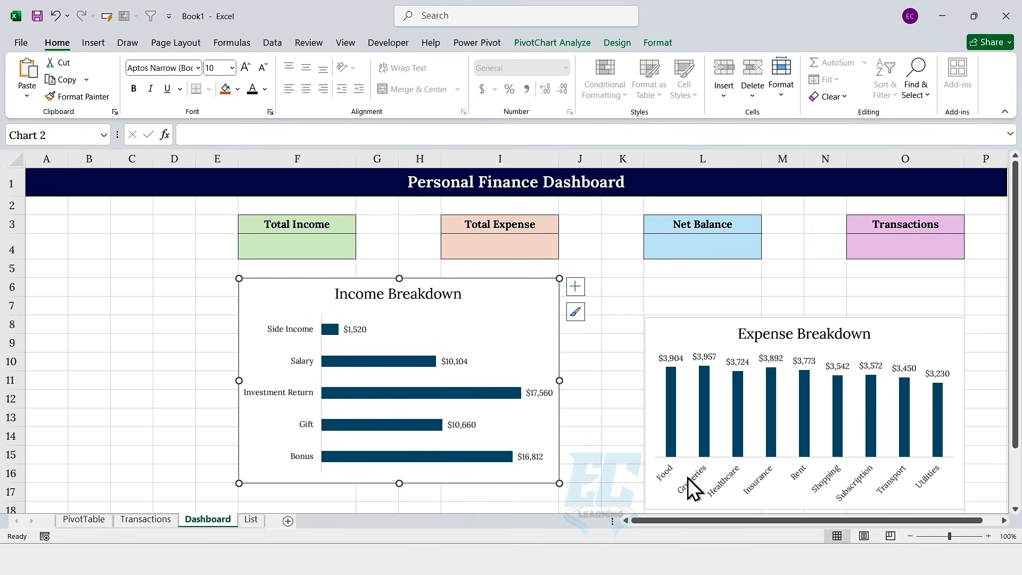
Step: Resize the Expense Breakdown chart to span L6:O16, level with the Income Breakdown chart
{"action": "left_click", "coordinate": [858, 333]}
{"action": "left_click_drag", "start_coordinate": [805, 302], "coordinate": [805, 278]}
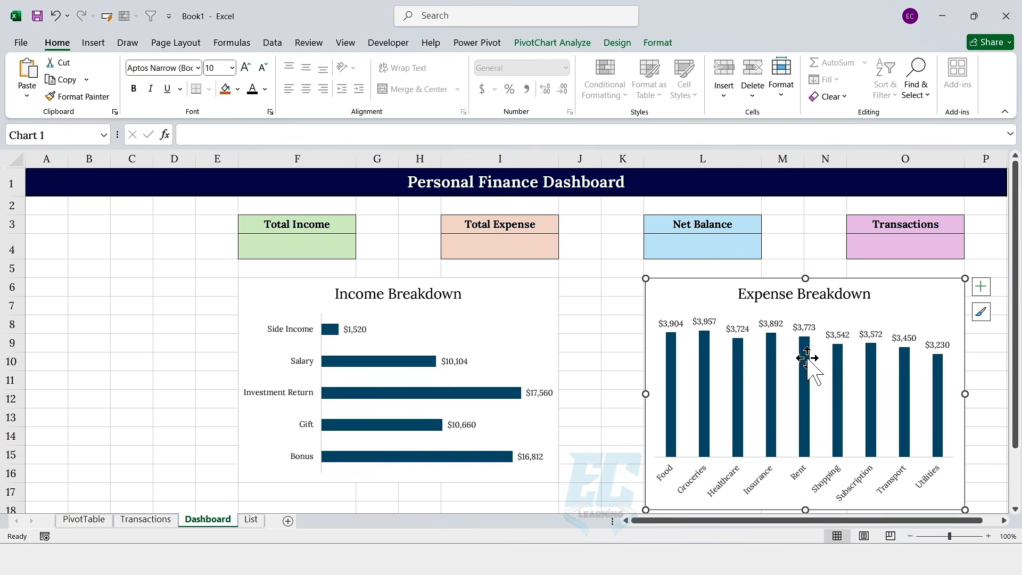
{"action": "left_click_drag", "start_coordinate": [805, 509], "coordinate": [806, 483]}
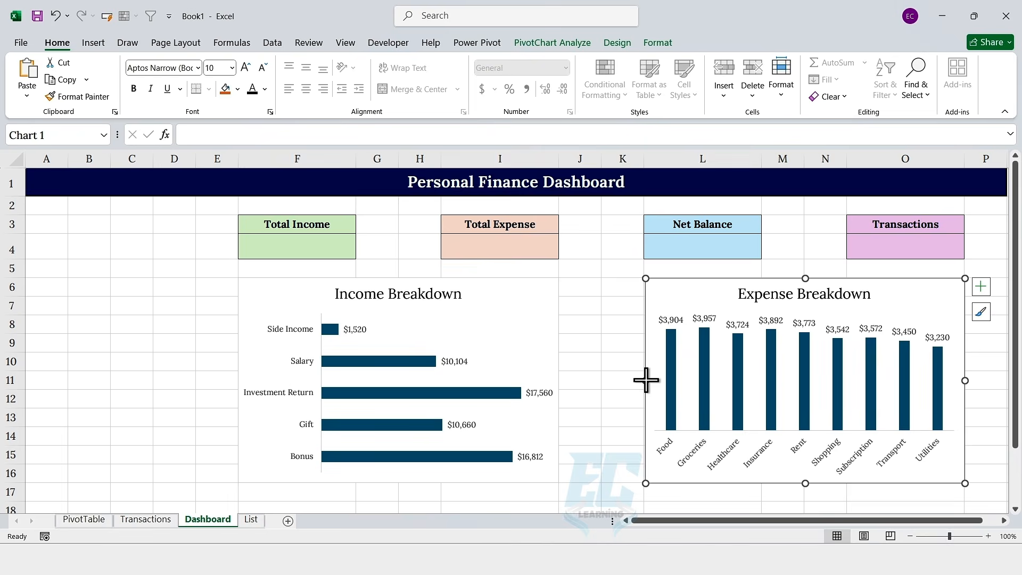
{"action": "left_click_drag", "start_coordinate": [646, 381], "coordinate": [644, 381]}
{"action": "left_click_drag", "start_coordinate": [970, 380], "coordinate": [970, 382]}
{"action": "left_click", "coordinate": [542, 301]}
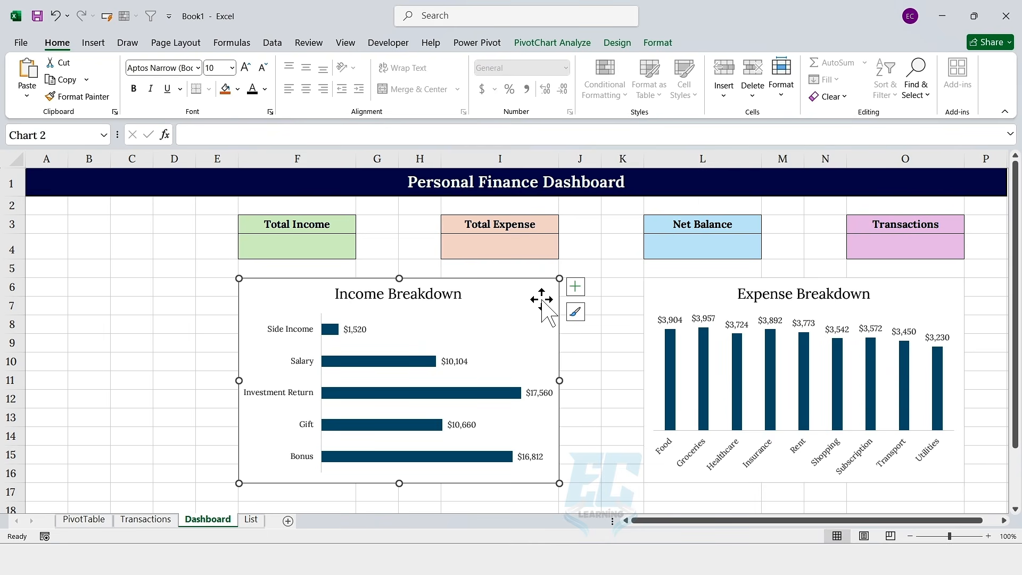
Step: In cell C9 of the PivotTable sheet, reference the income grand total with =GETPIVOTDATA("Income $",$A$3)
{"action": "left_click", "coordinate": [97, 519]}
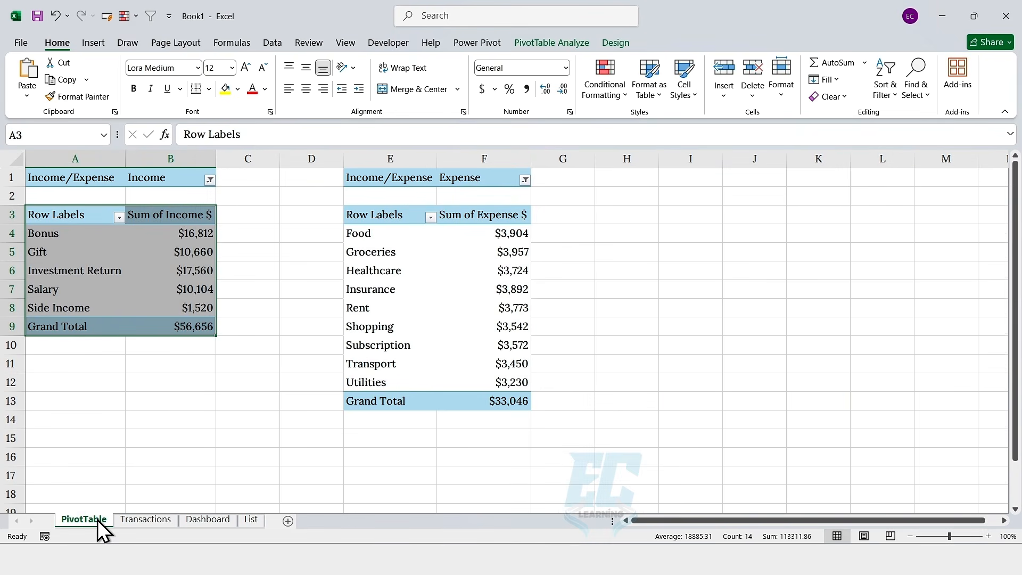
{"action": "left_click", "coordinate": [255, 331]}
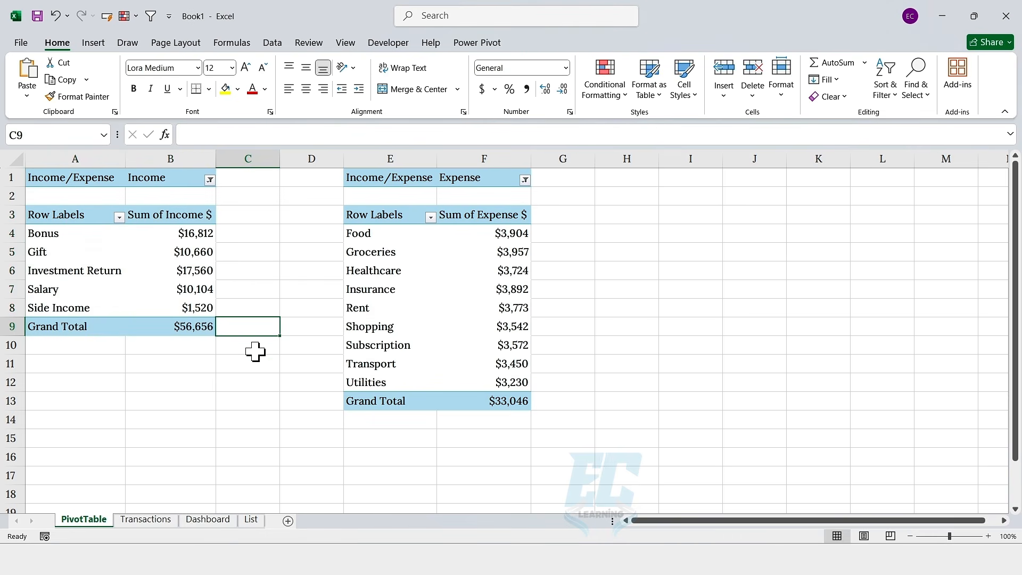
{"action": "type", "text": "="}
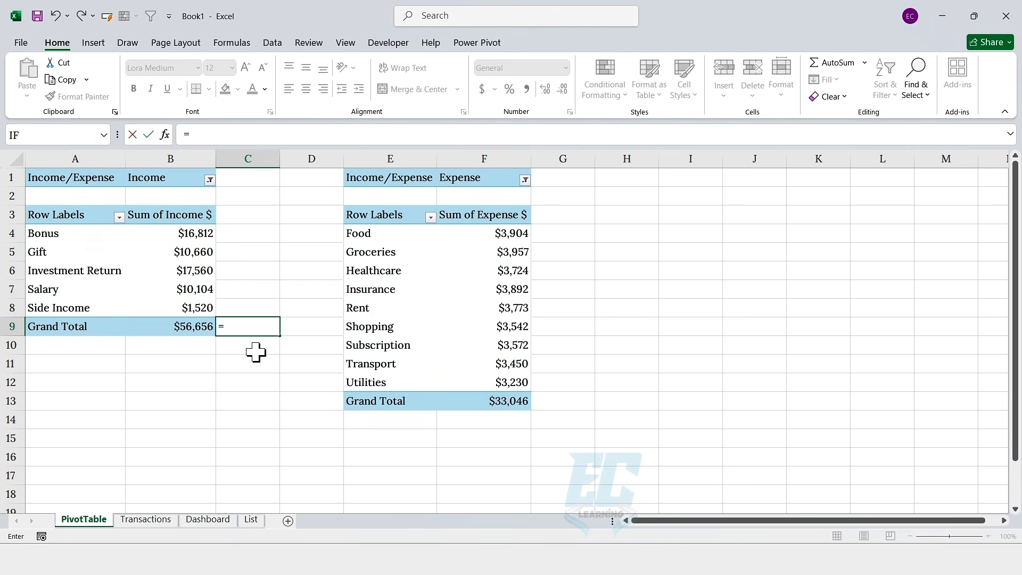
{"action": "left_click", "coordinate": [198, 328]}
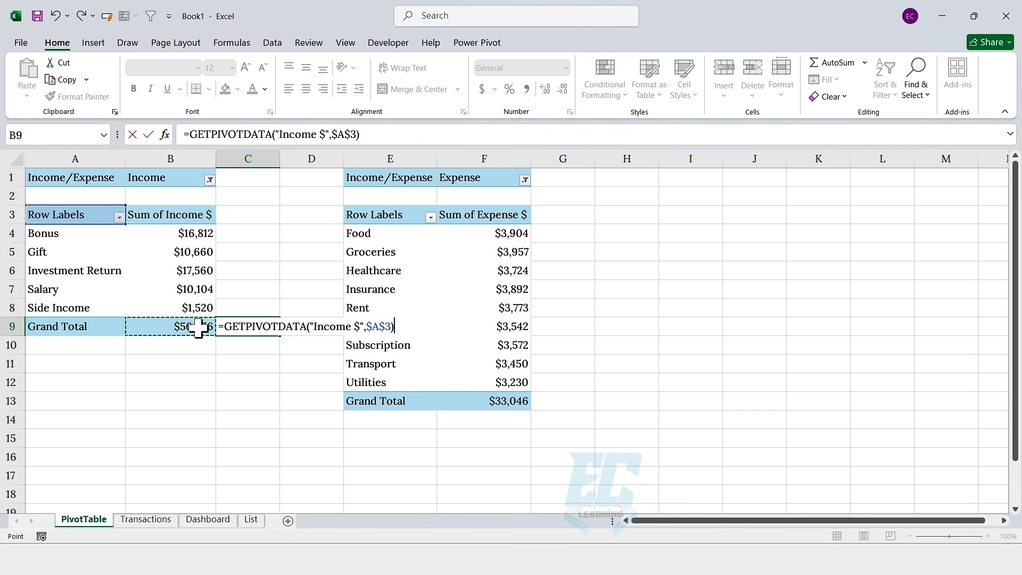
{"action": "key", "text": "Return"}
Step: Copy the formatting of the income grand total in B9 onto C9 with Format Painter
{"action": "left_click", "coordinate": [246, 328]}
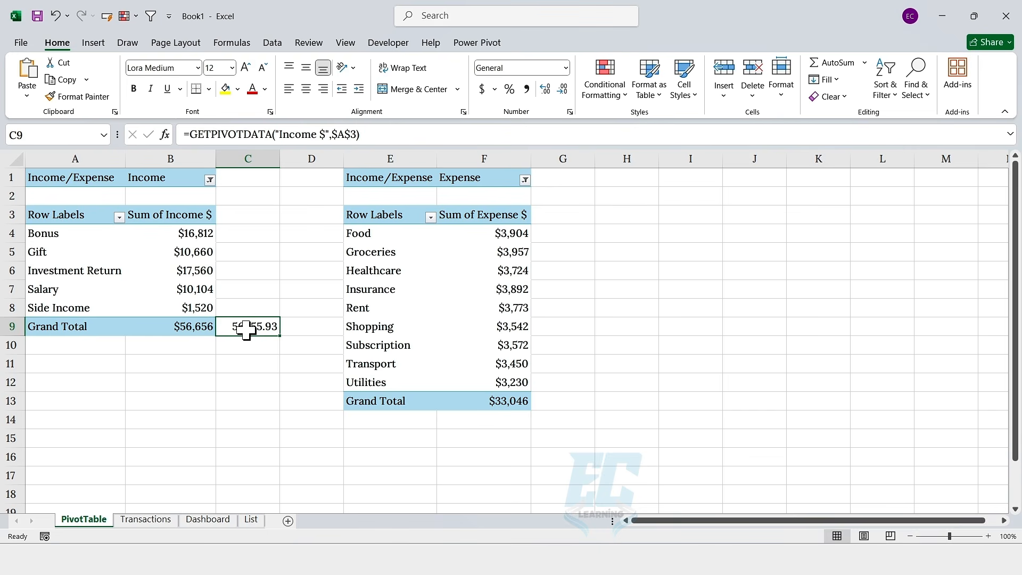
{"action": "left_click", "coordinate": [182, 326]}
{"action": "left_click", "coordinate": [83, 97]}
{"action": "left_click", "coordinate": [258, 326]}
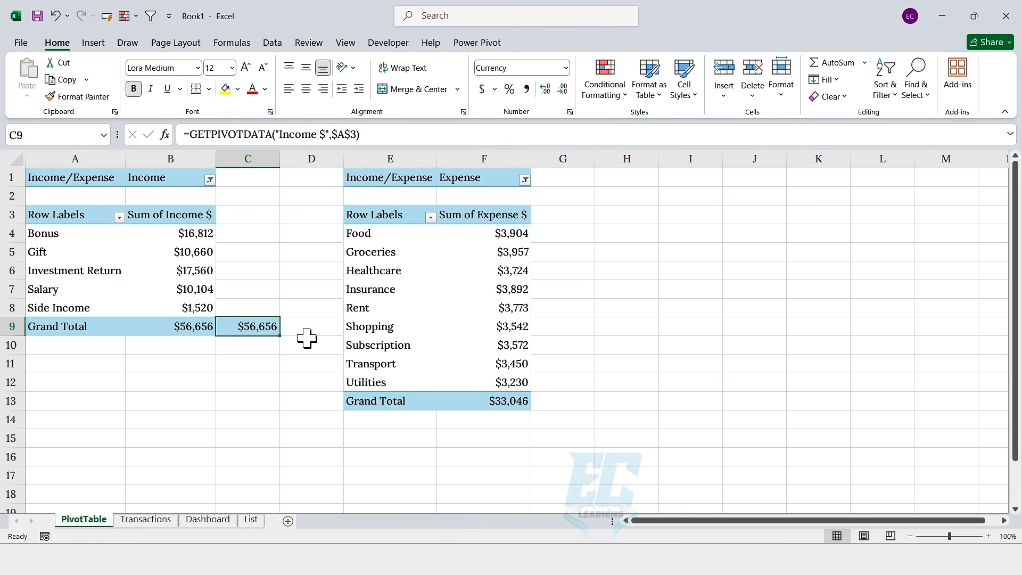
Step: In cell G13, reference the expense grand total with =GETPIVOTDATA("Expense $",$E$3)
{"action": "left_click", "coordinate": [551, 400]}
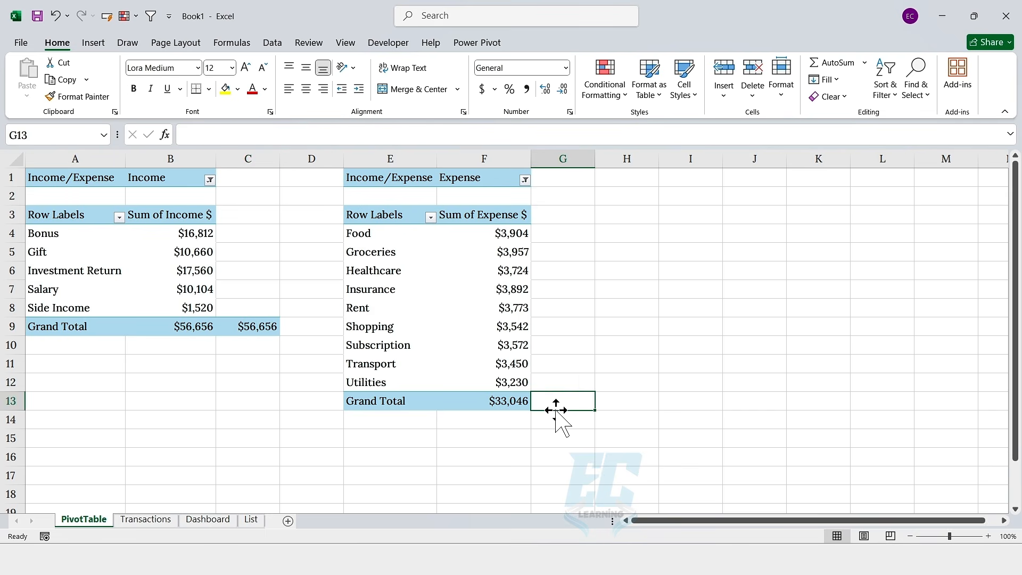
{"action": "type", "text": "="}
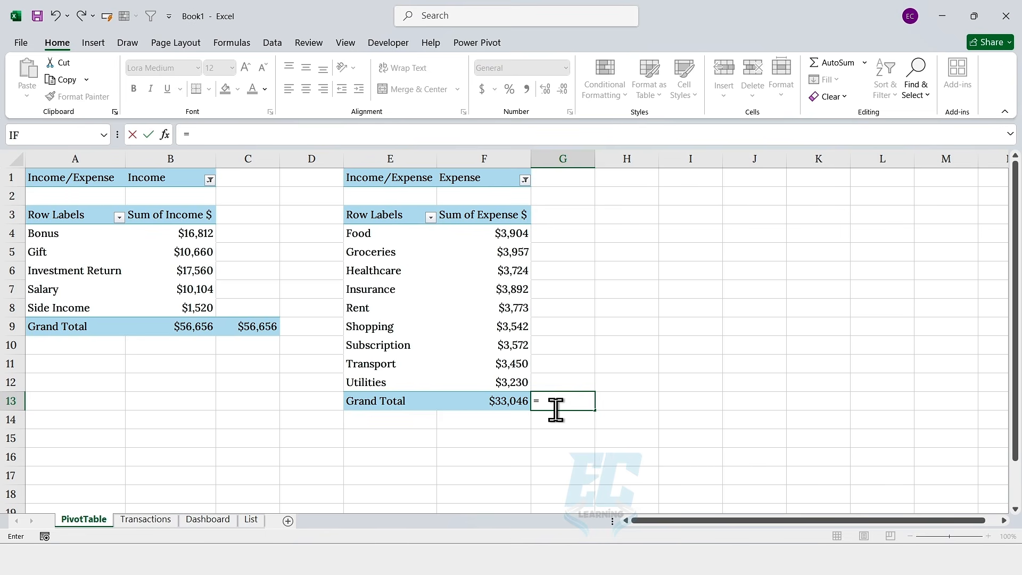
{"action": "left_click", "coordinate": [511, 400]}
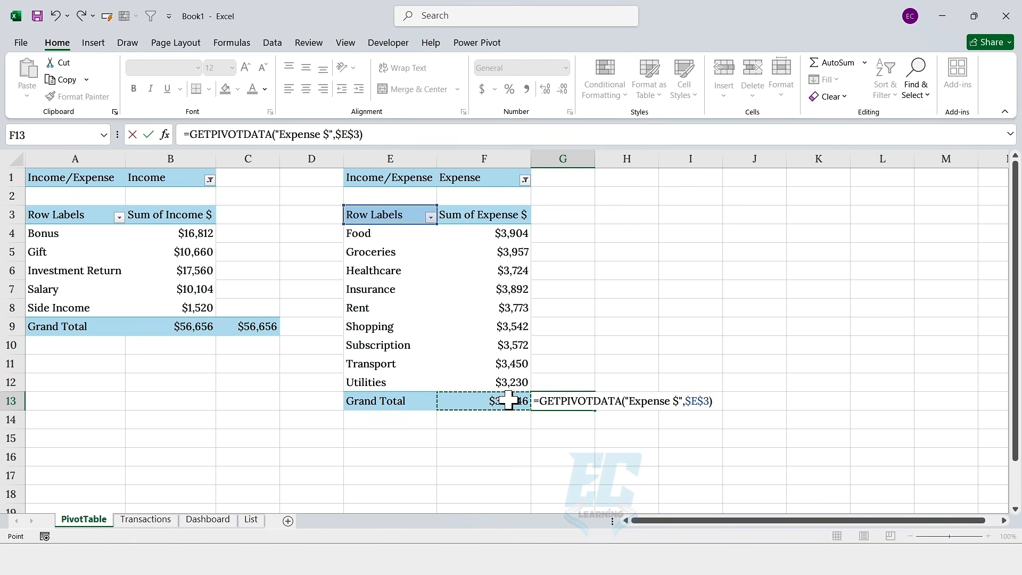
{"action": "key", "text": "Return"}
Step: Copy the formatting of the expense grand total in F13 onto G13 with Format Painter
{"action": "left_click", "coordinate": [508, 400]}
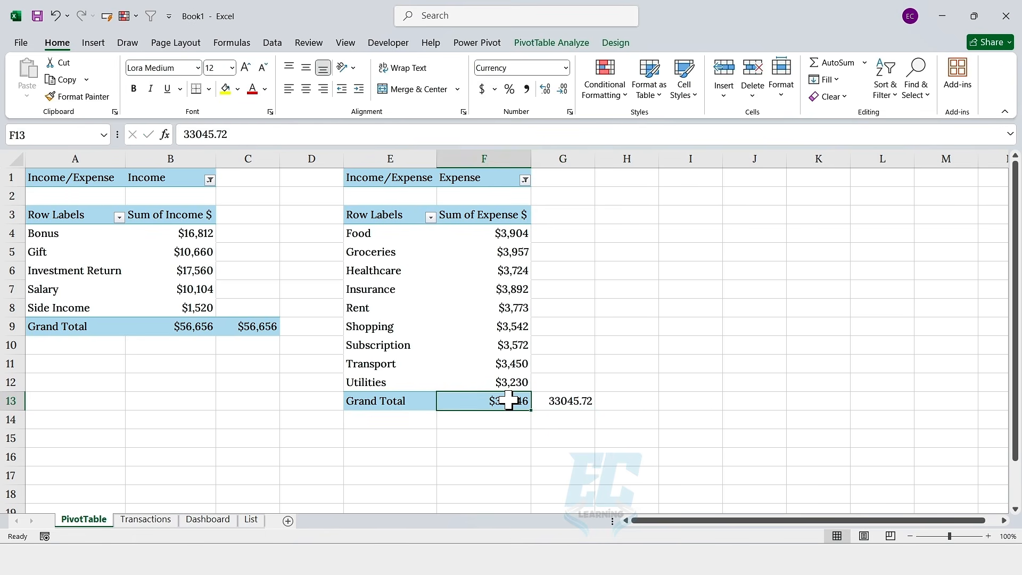
{"action": "left_click", "coordinate": [80, 96]}
{"action": "left_click", "coordinate": [545, 402]}
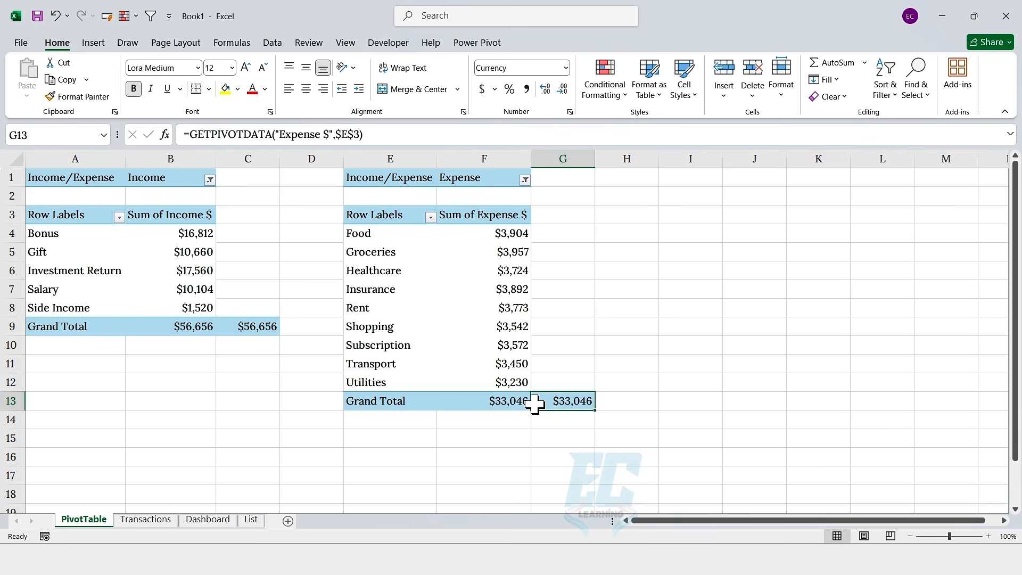
Step: Link the Total Income card in F4 of the Dashboard sheet to the income total with =PivotTable!C9
{"action": "left_click", "coordinate": [213, 520]}
{"action": "left_click", "coordinate": [294, 243]}
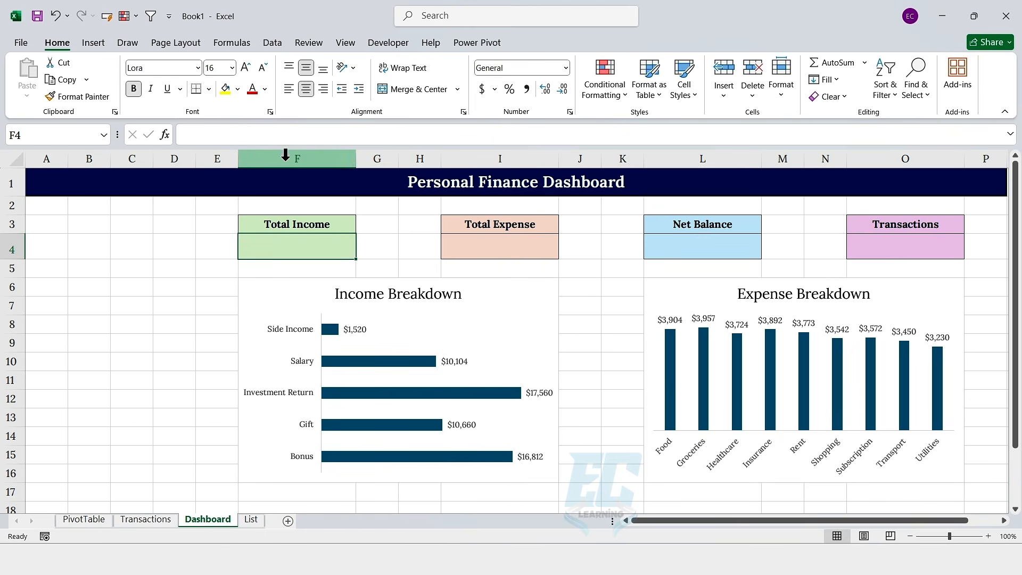
{"action": "left_click", "coordinate": [285, 136]}
{"action": "type", "text": "="}
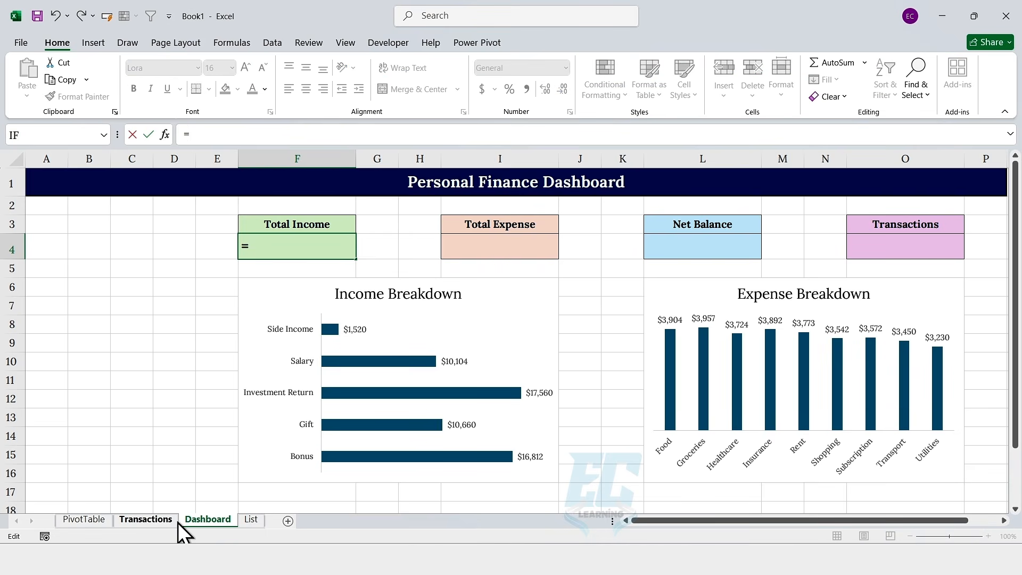
{"action": "left_click", "coordinate": [98, 522]}
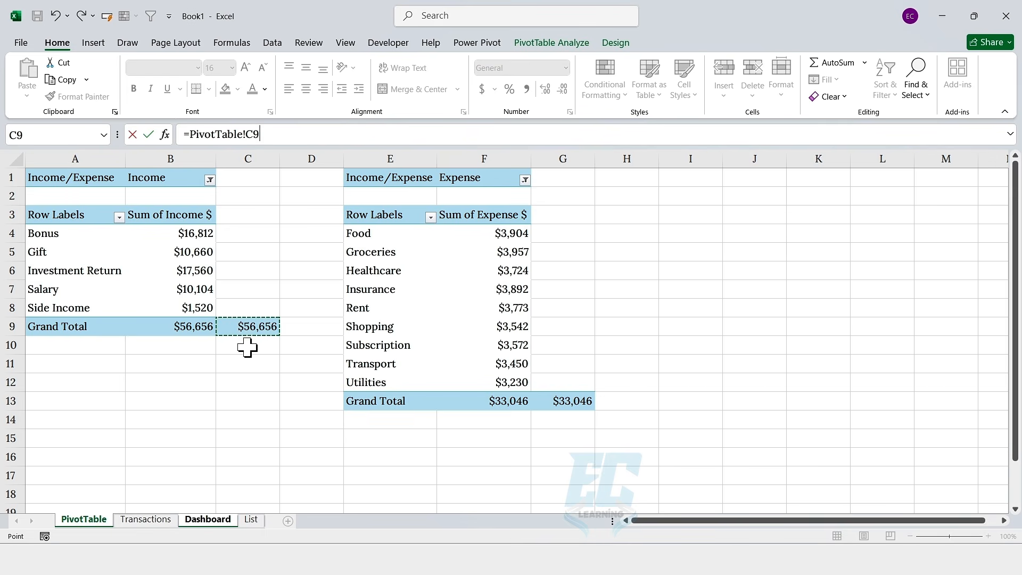
{"action": "key", "text": "Return"}
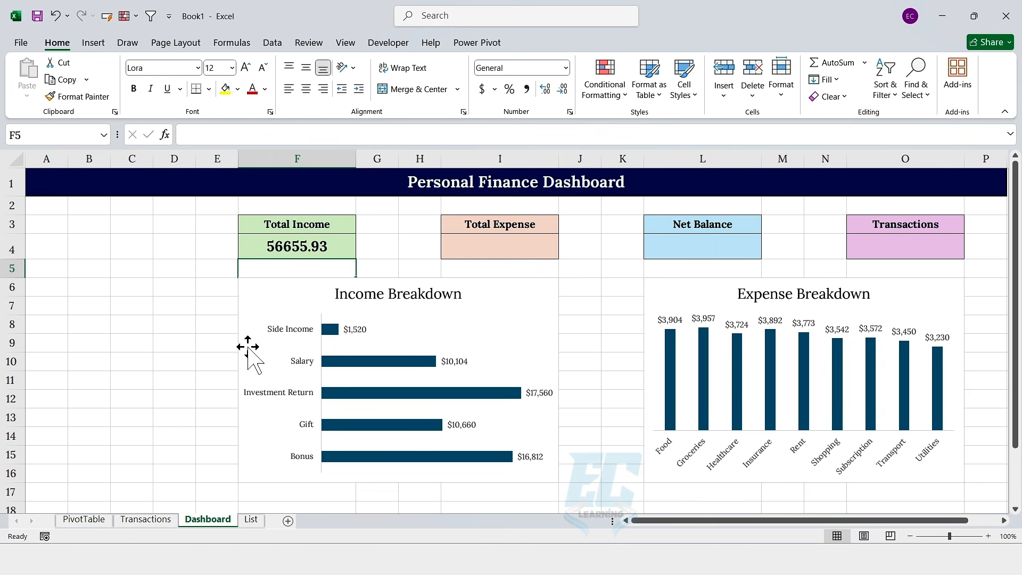
Step: Format the Total Income value in F4 as Currency with the $ symbol and 0 decimal places
{"action": "right_click", "coordinate": [336, 247]}
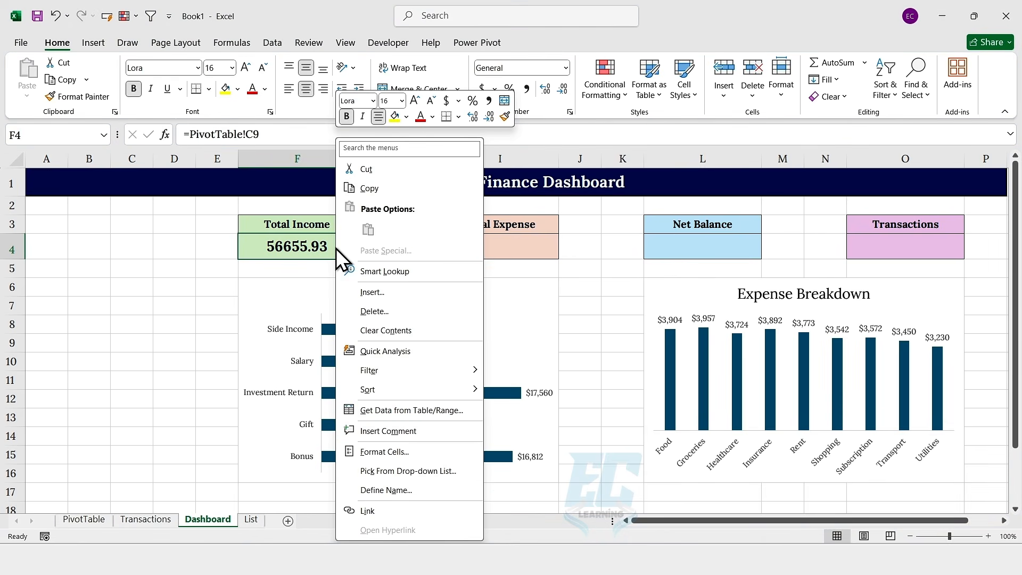
{"action": "left_click", "coordinate": [366, 454]}
{"action": "left_click", "coordinate": [216, 288]}
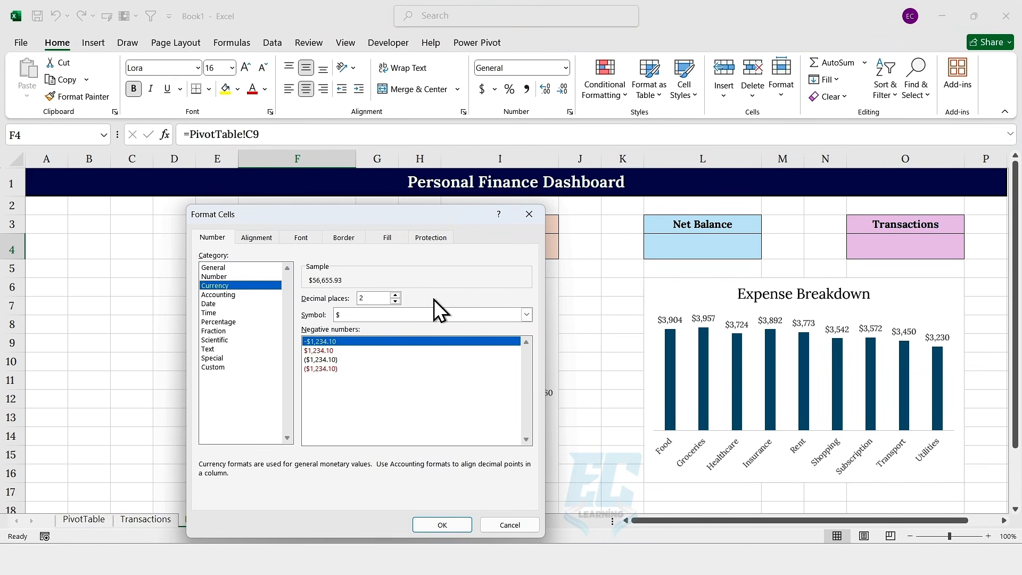
{"action": "left_click", "coordinate": [395, 302]}
{"action": "left_click", "coordinate": [395, 301]}
{"action": "left_click", "coordinate": [442, 525]}
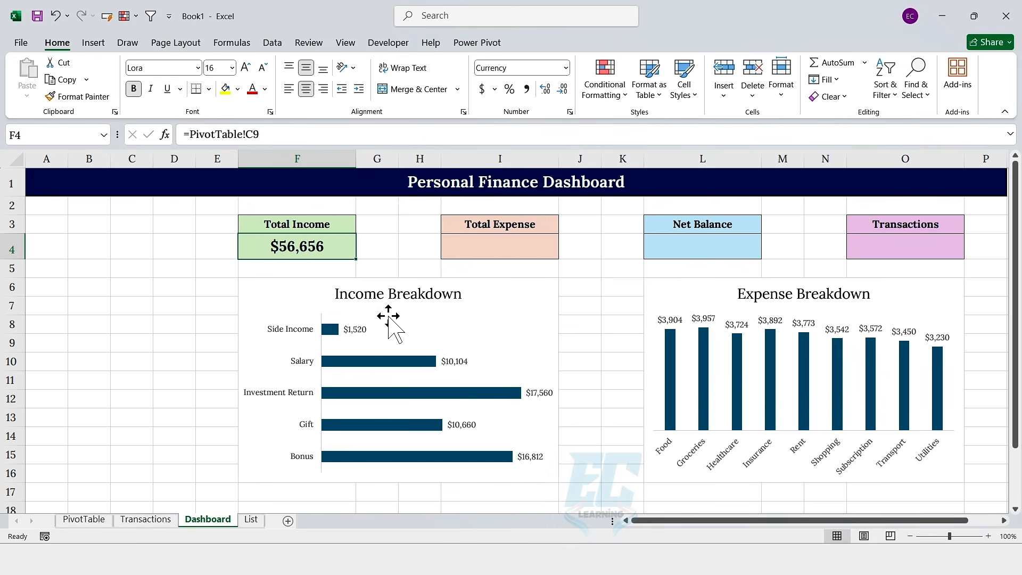
Step: Link the Total Expense card in I4 to the expense total with =PivotTable!G13
{"action": "left_click", "coordinate": [502, 228]}
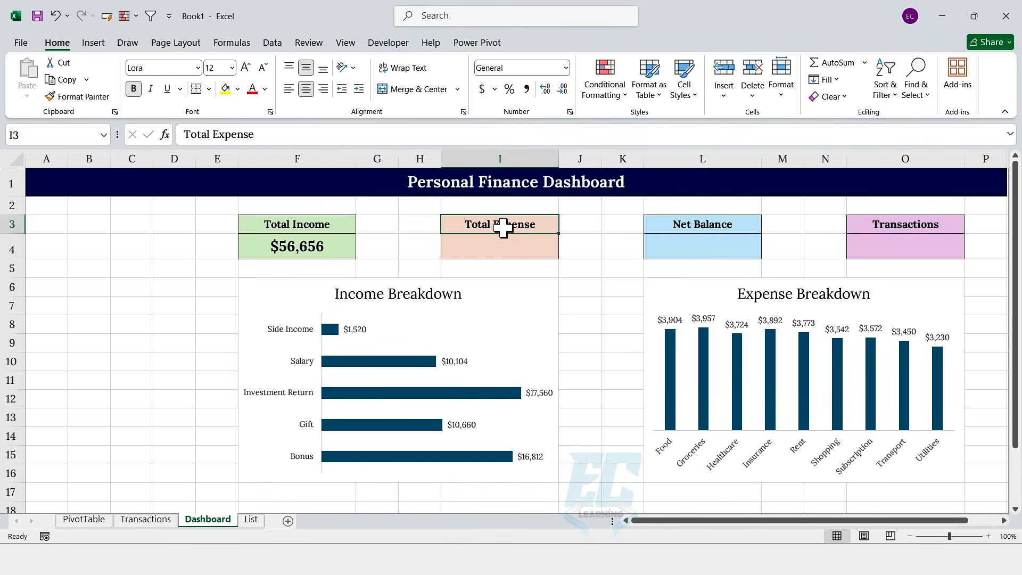
{"action": "left_click", "coordinate": [495, 244]}
{"action": "type", "text": "="}
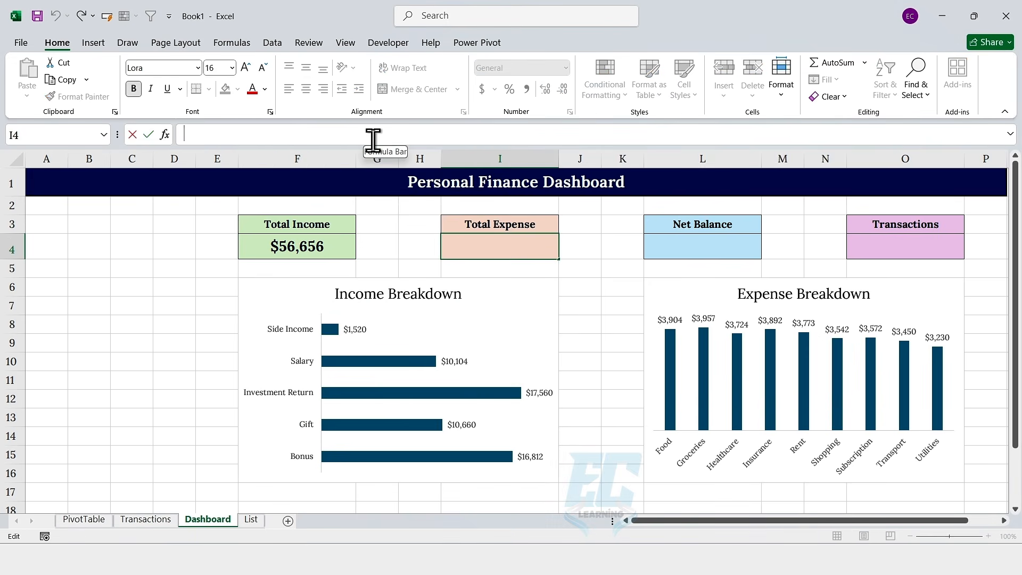
{"action": "left_click", "coordinate": [91, 526]}
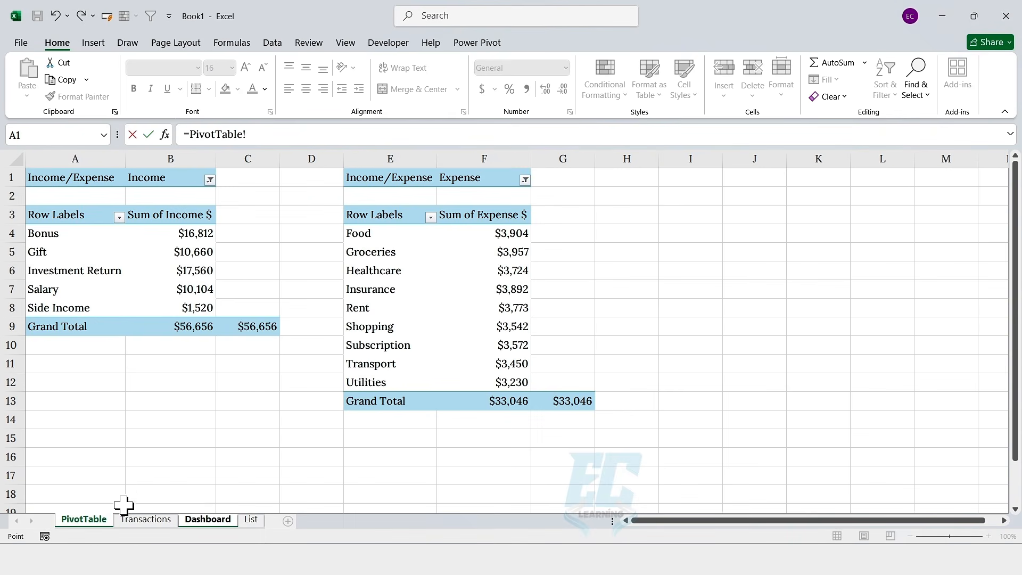
{"action": "left_click", "coordinate": [559, 401]}
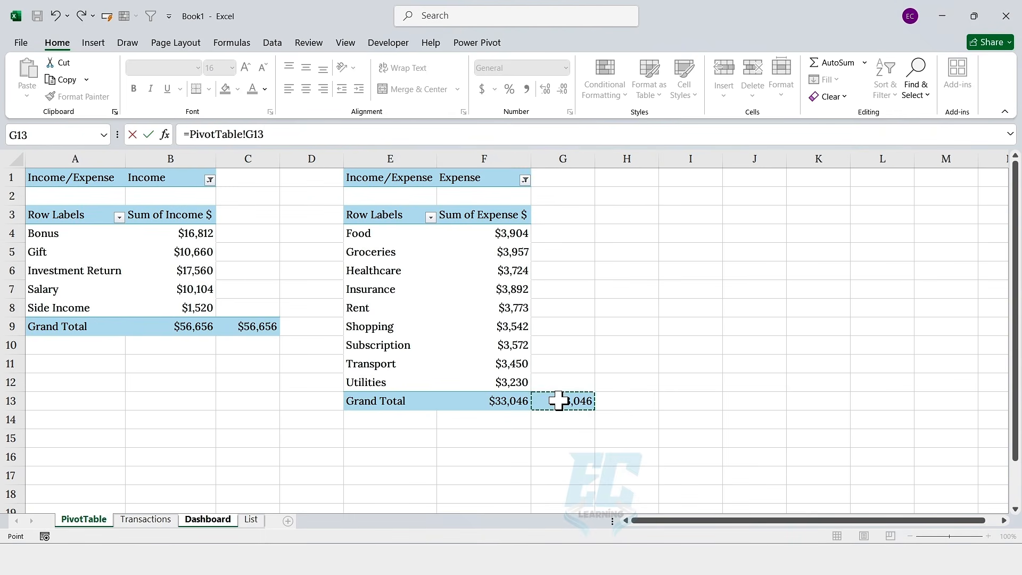
{"action": "key", "text": "Return"}
Step: Copy the formatting of the Total Income value in F4 onto the Total Expense value in I4 with Format Painter
{"action": "left_click", "coordinate": [299, 250]}
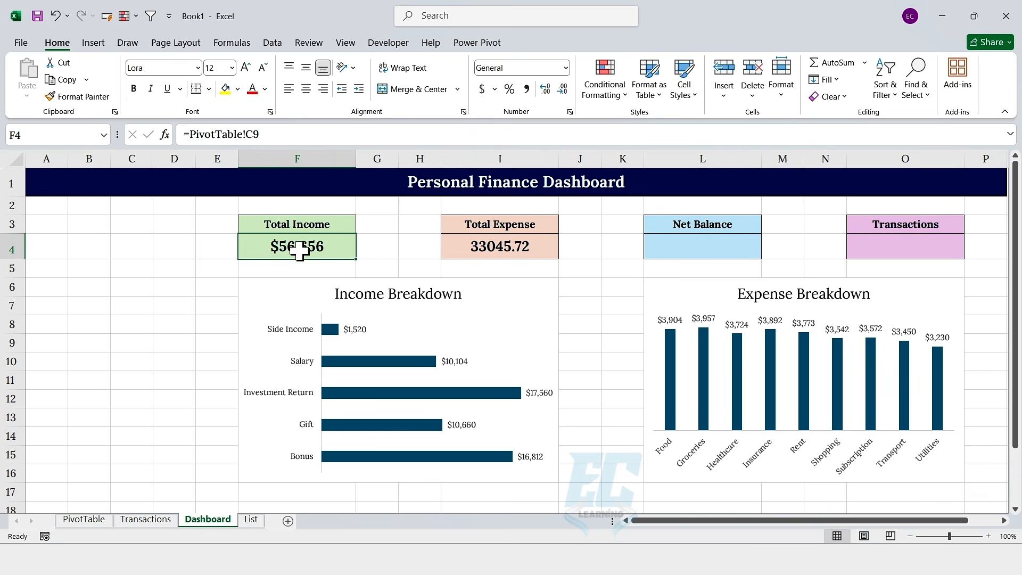
{"action": "left_click", "coordinate": [80, 97]}
{"action": "left_click", "coordinate": [526, 248]}
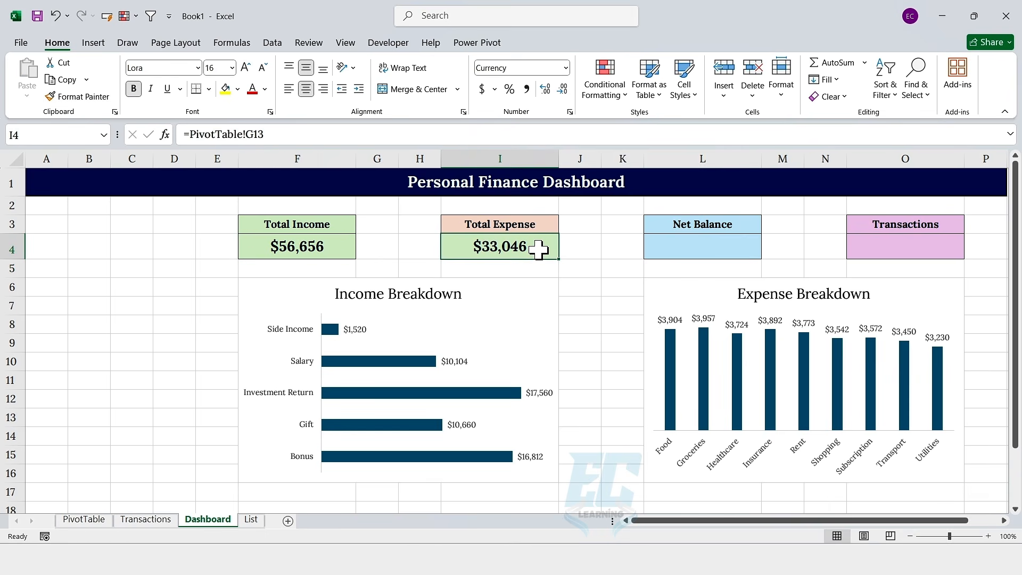
Step: Calculate the Net Balance in L4 with the formula =F4-I4
{"action": "left_click", "coordinate": [652, 252]}
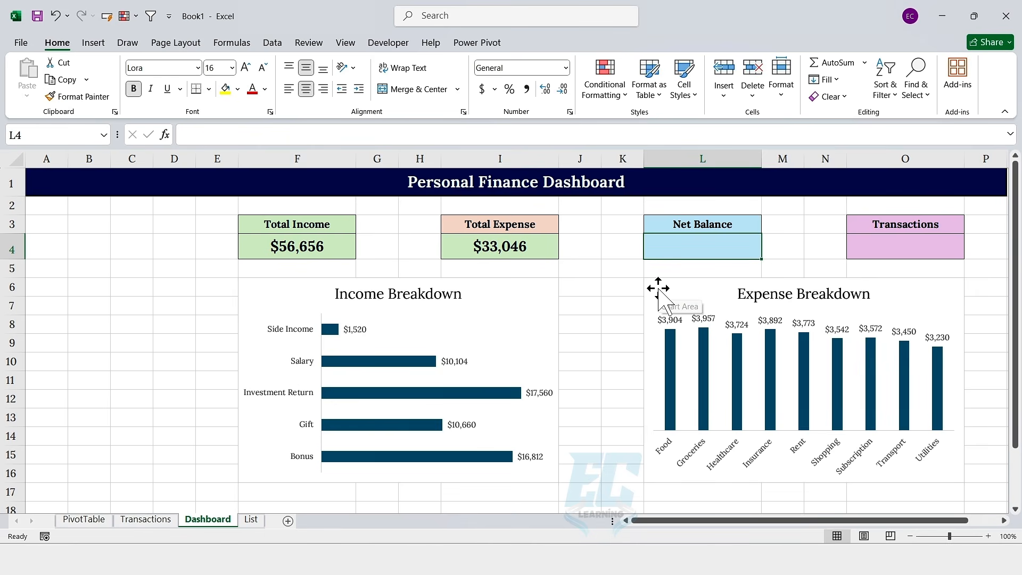
{"action": "type", "text": "="}
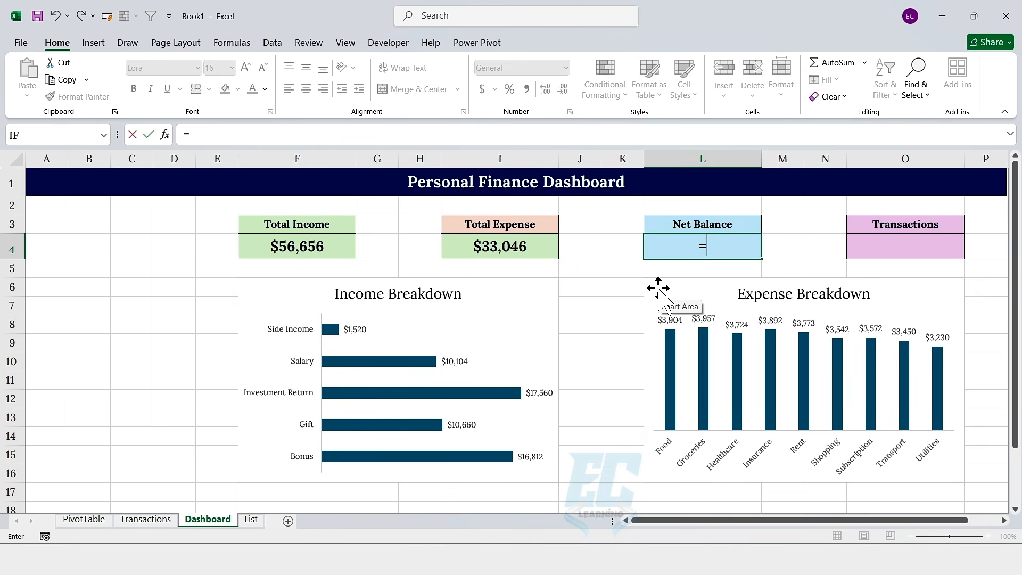
{"action": "left_click", "coordinate": [304, 248]}
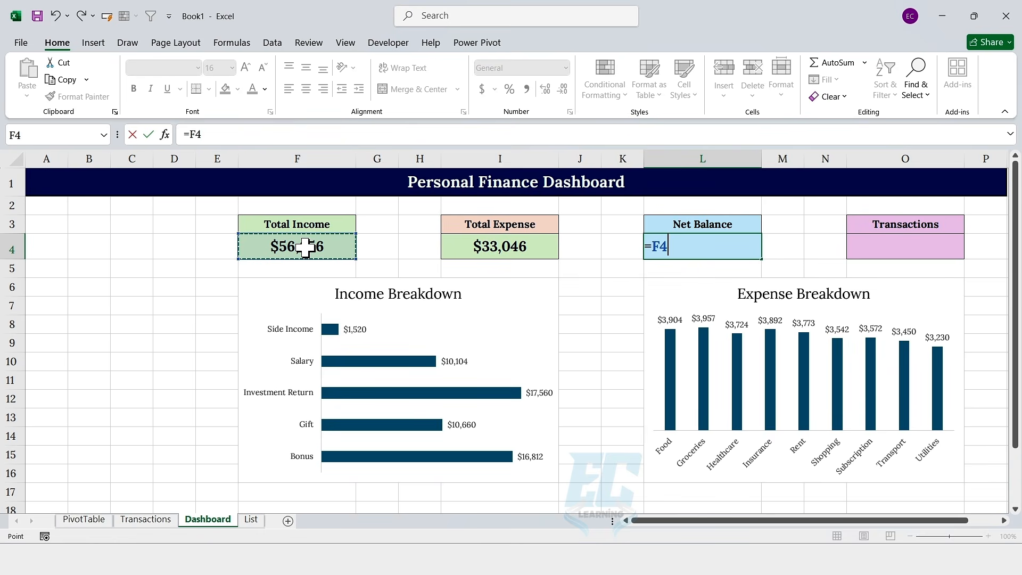
{"action": "type", "text": "-"}
{"action": "left_click", "coordinate": [512, 246]}
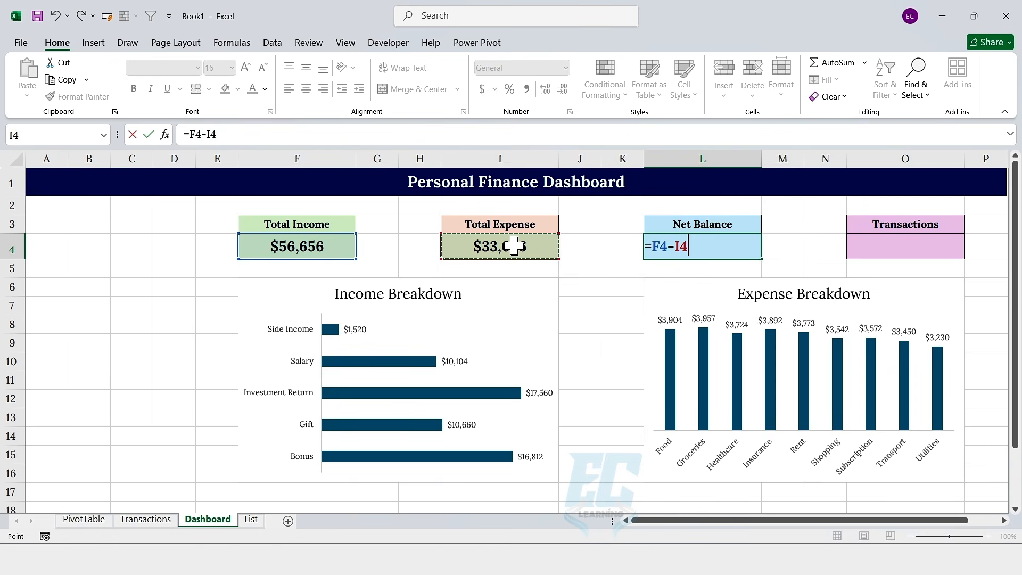
{"action": "key", "text": "Return"}
{"action": "left_click", "coordinate": [737, 248]}
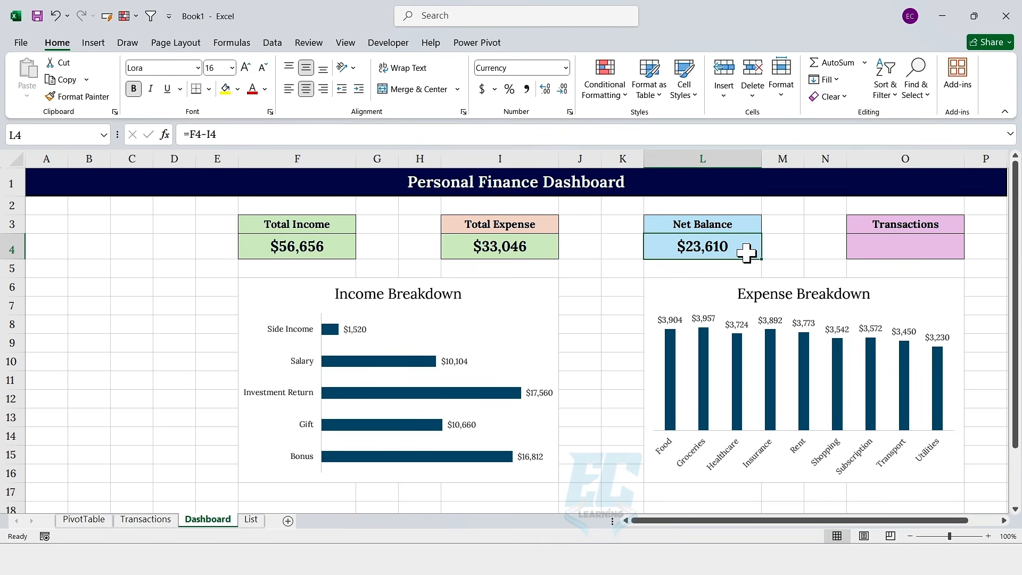
Step: On the PivotTable sheet, duplicate the expense pivot table in E1:F13 to cell I1
{"action": "left_click", "coordinate": [869, 226]}
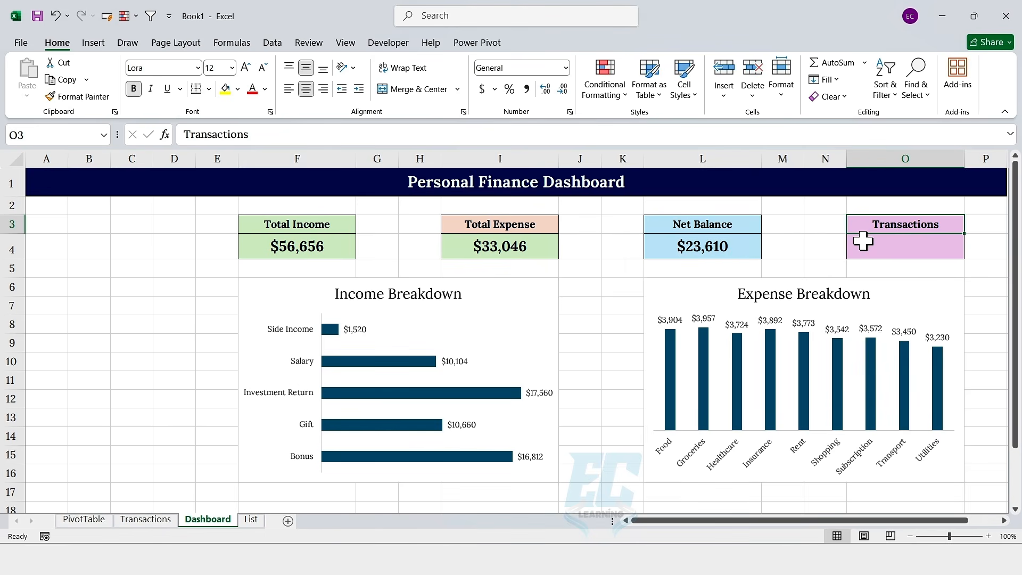
{"action": "left_click", "coordinate": [93, 521]}
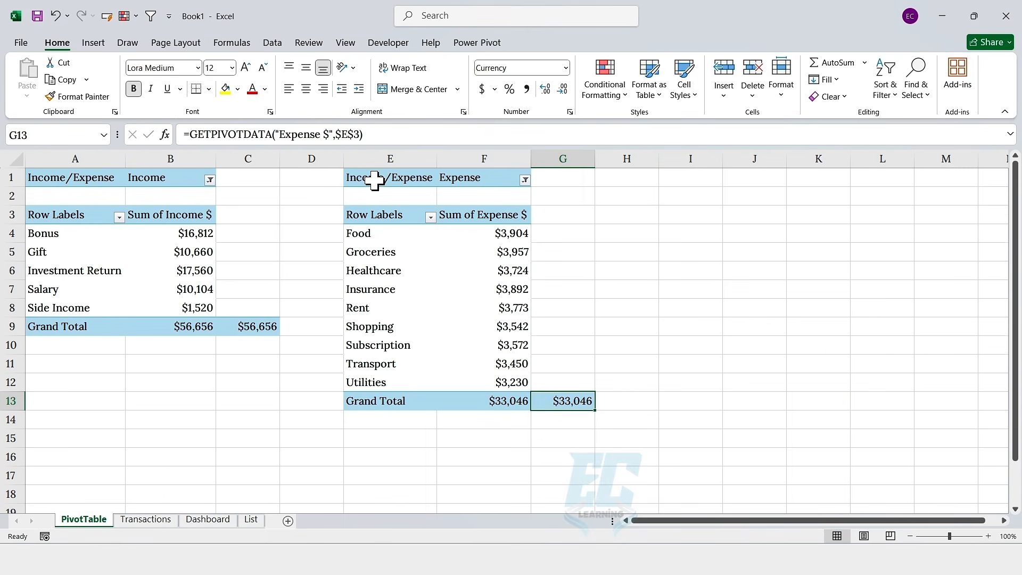
{"action": "left_click_drag", "start_coordinate": [375, 180], "coordinate": [491, 407]}
{"action": "key", "text": "ctrl+c"}
{"action": "left_click", "coordinate": [669, 180]}
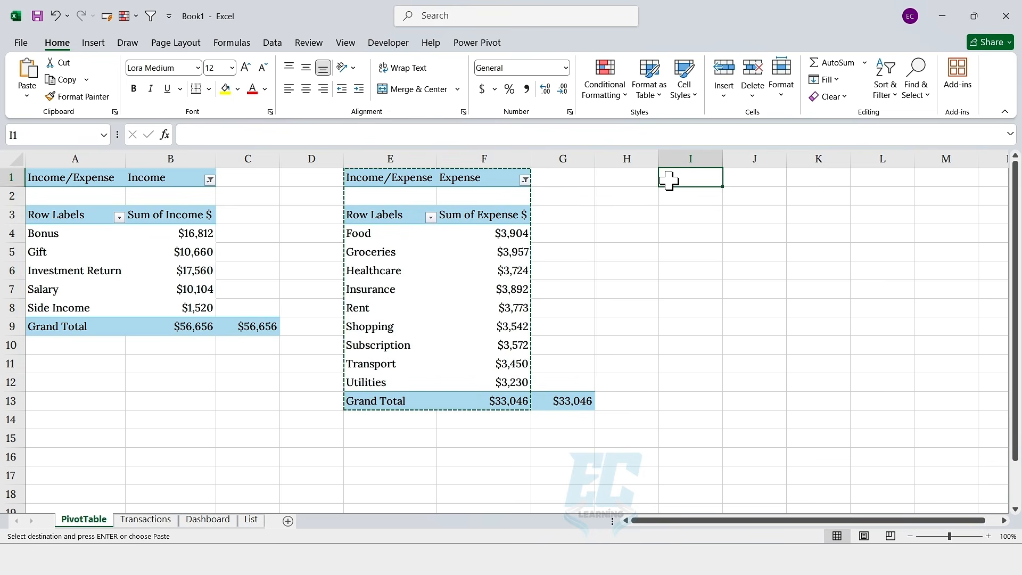
{"action": "key", "text": "ctrl+v"}
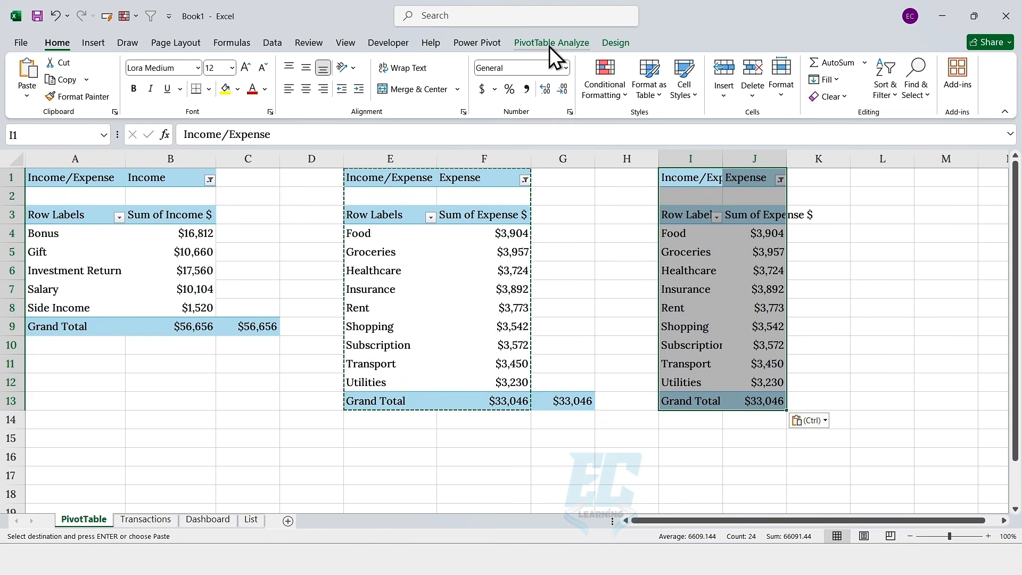
Step: Remove the Type, Income/Expense and Expense $ fields from the copied pivot table
{"action": "left_click", "coordinate": [551, 43]}
{"action": "left_click", "coordinate": [900, 85]}
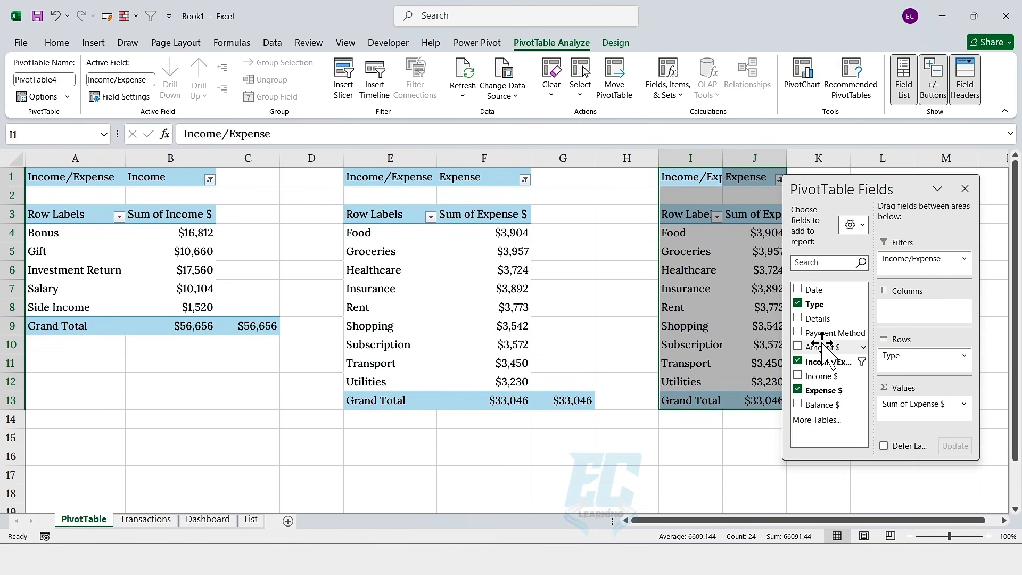
{"action": "left_click", "coordinate": [798, 303]}
{"action": "left_click", "coordinate": [798, 361]}
{"action": "left_click", "coordinate": [798, 391]}
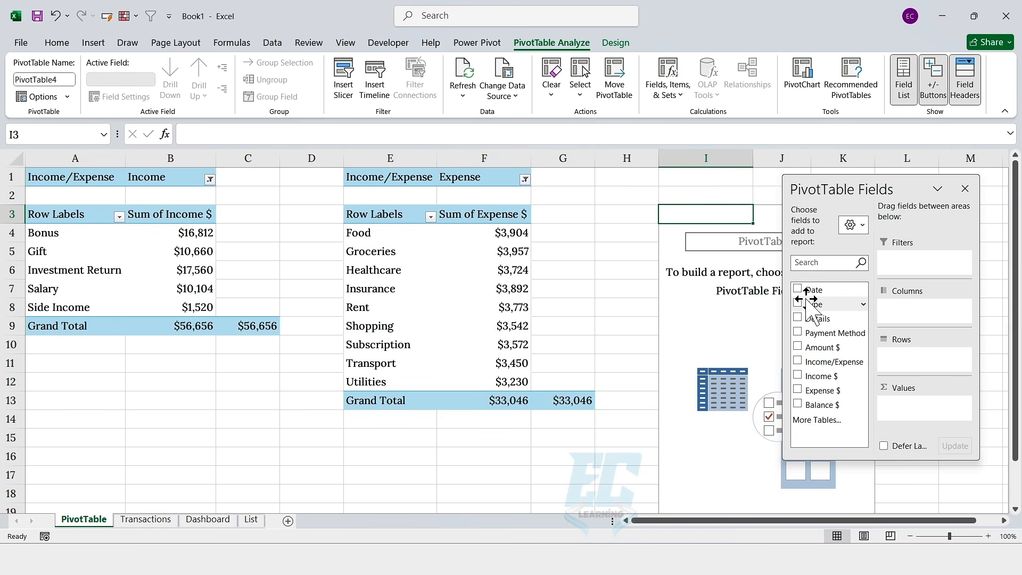
Step: Add Date to the rows and Balance $ to the values of the pivot table at I3
{"action": "left_click_drag", "start_coordinate": [814, 290], "coordinate": [904, 383]}
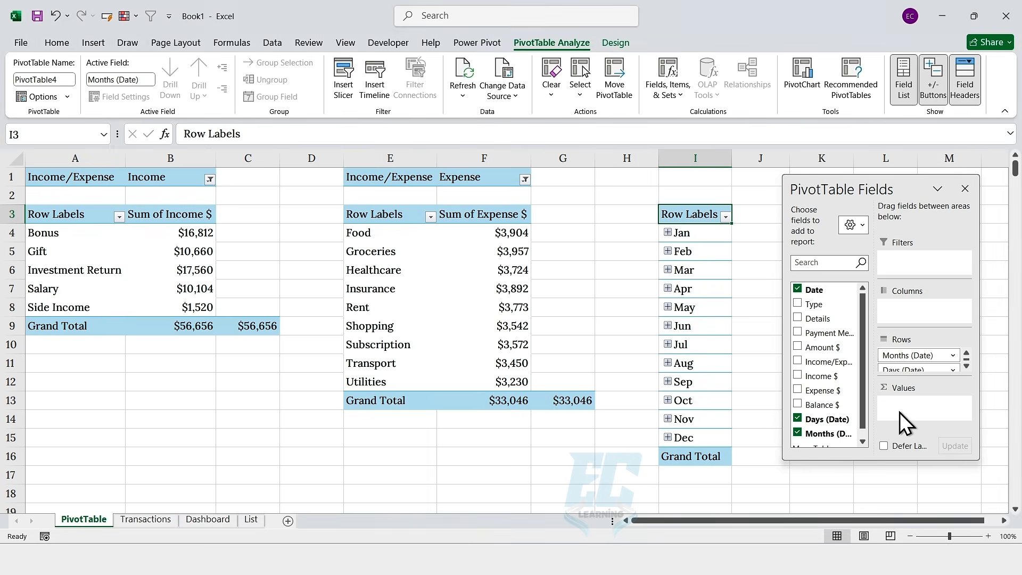
{"action": "left_click", "coordinate": [822, 405]}
{"action": "left_click_drag", "start_coordinate": [825, 189], "coordinate": [887, 209]}
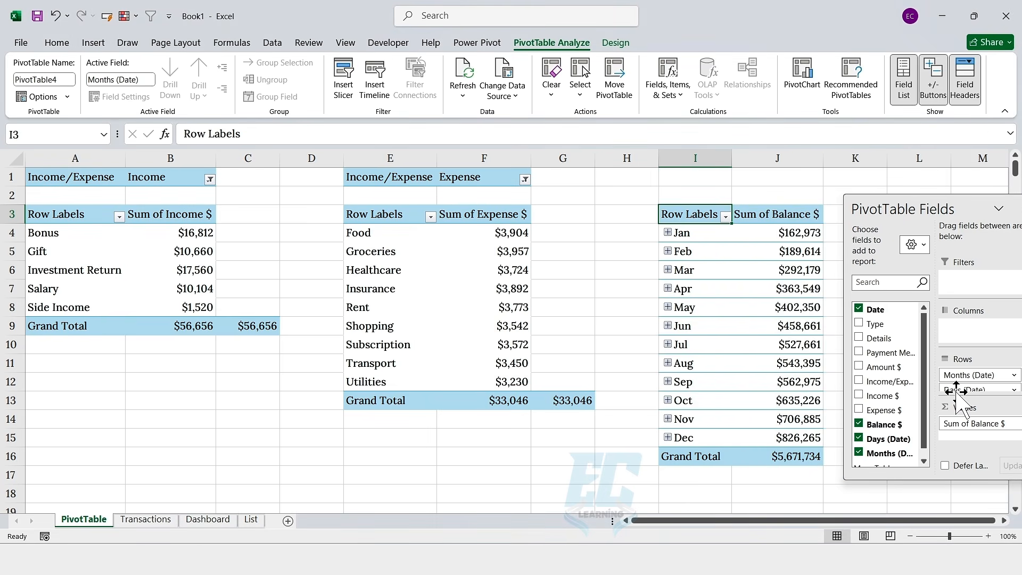
Step: Change the Balance $ value field to summarize by Count
{"action": "left_click", "coordinate": [966, 426]}
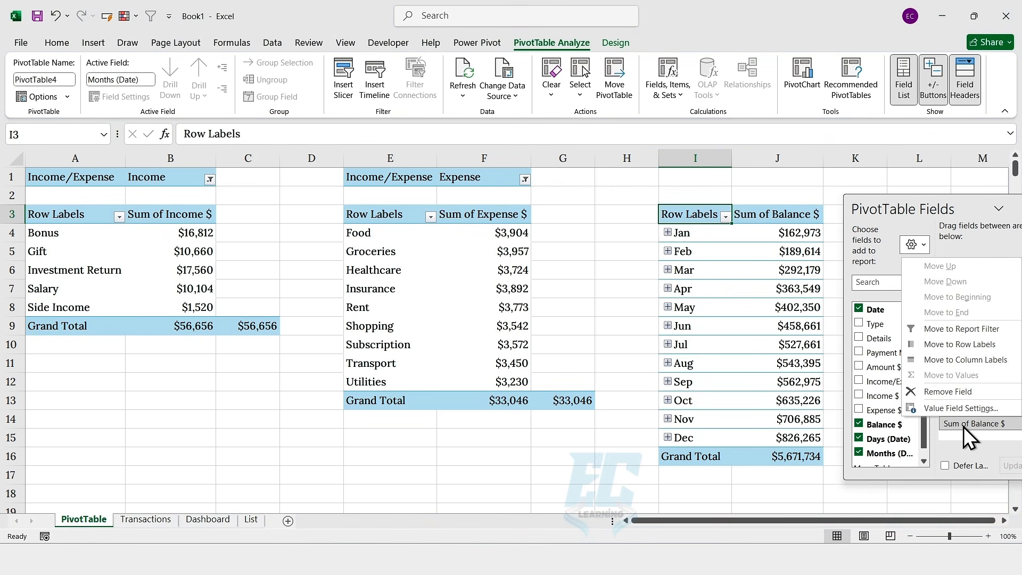
{"action": "left_click", "coordinate": [949, 410]}
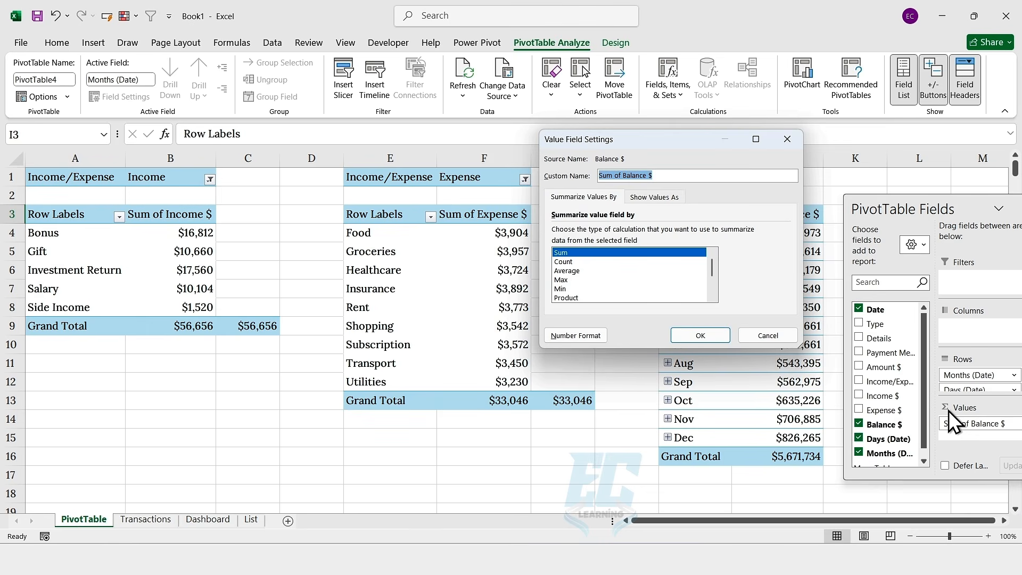
{"action": "left_click", "coordinate": [577, 262]}
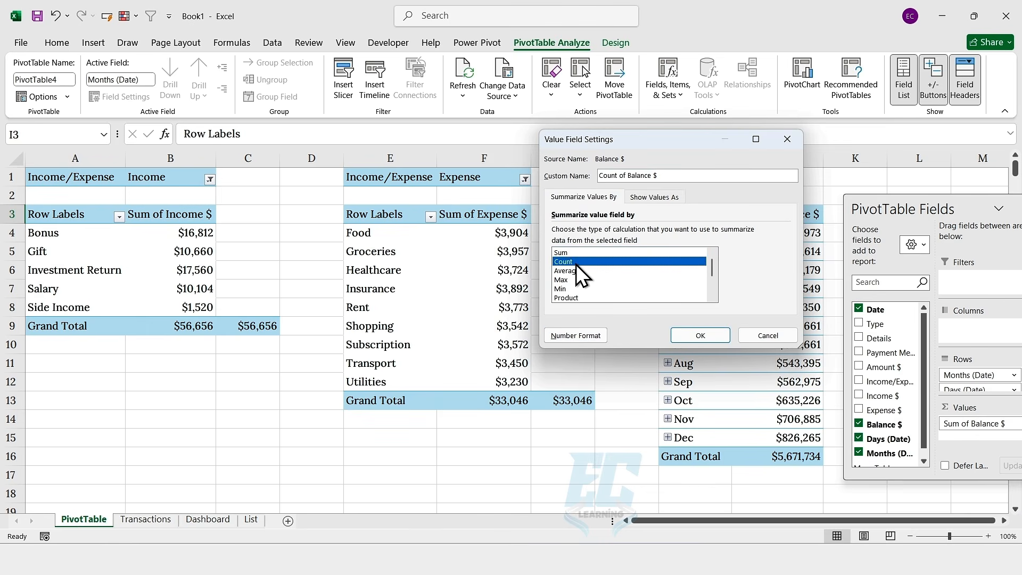
{"action": "left_click", "coordinate": [698, 336]}
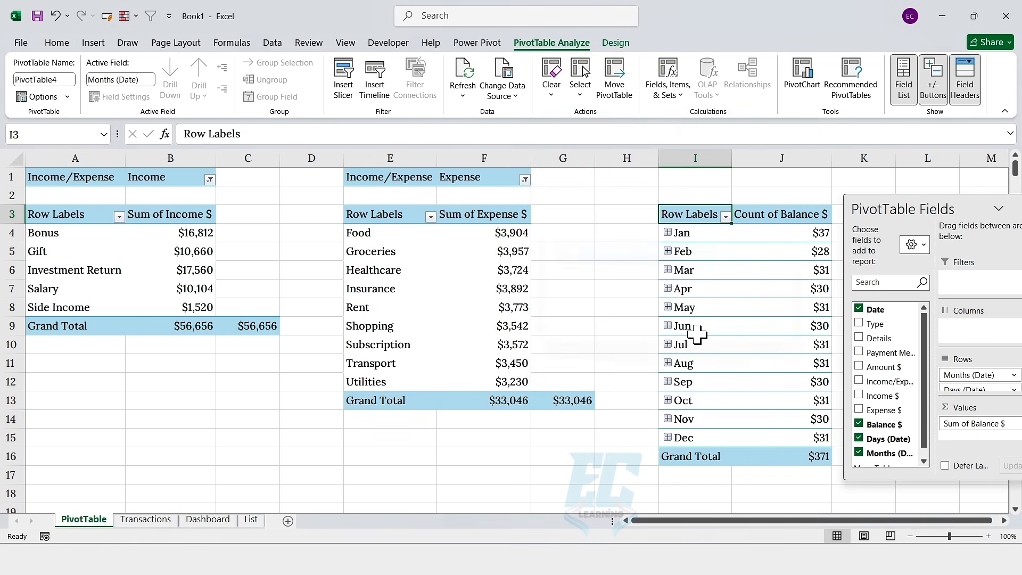
Step: Format the Count of Balance $ values in the pivot table at I3 as Number without decimals
{"action": "left_click", "coordinate": [967, 425]}
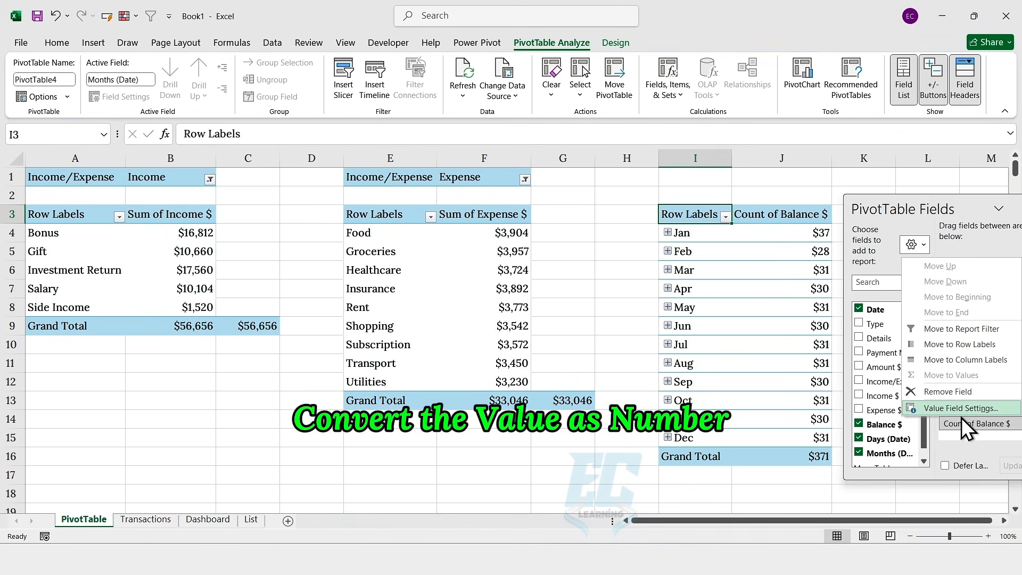
{"action": "left_click", "coordinate": [961, 408]}
{"action": "left_click", "coordinate": [568, 339]}
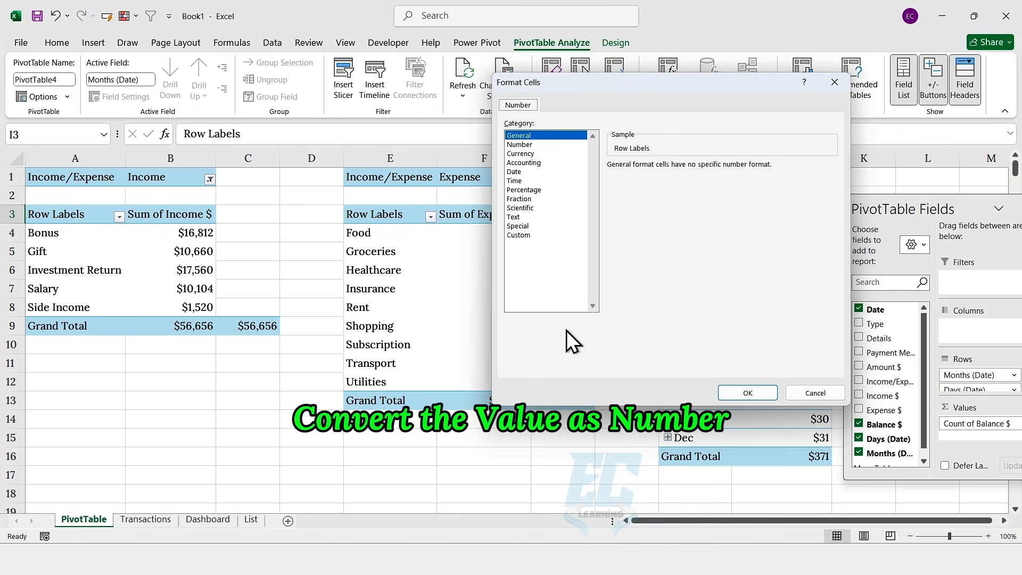
{"action": "left_click", "coordinate": [519, 144]}
{"action": "left_click", "coordinate": [702, 172]}
{"action": "left_click", "coordinate": [748, 393]}
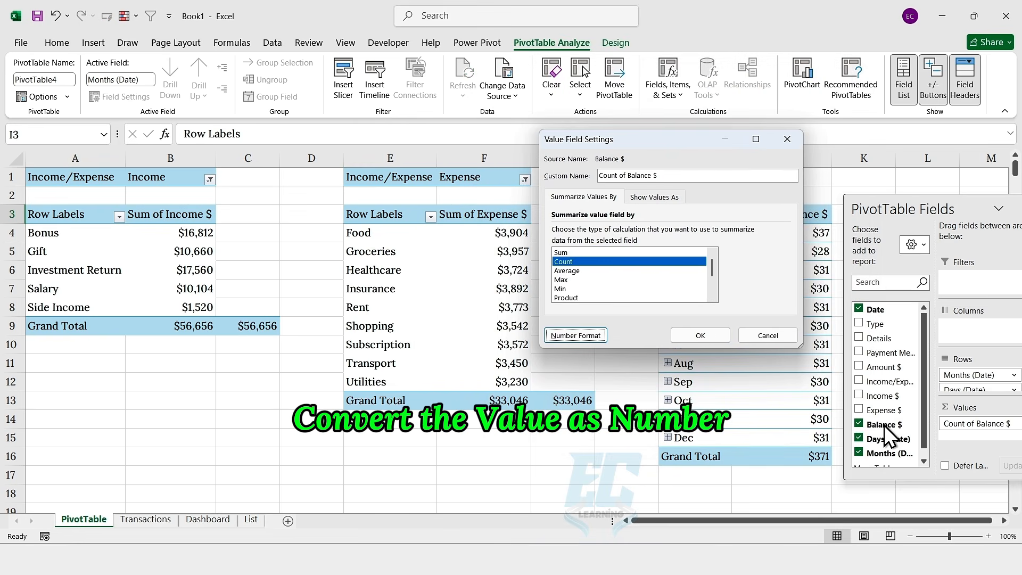
{"action": "left_click", "coordinate": [708, 337]}
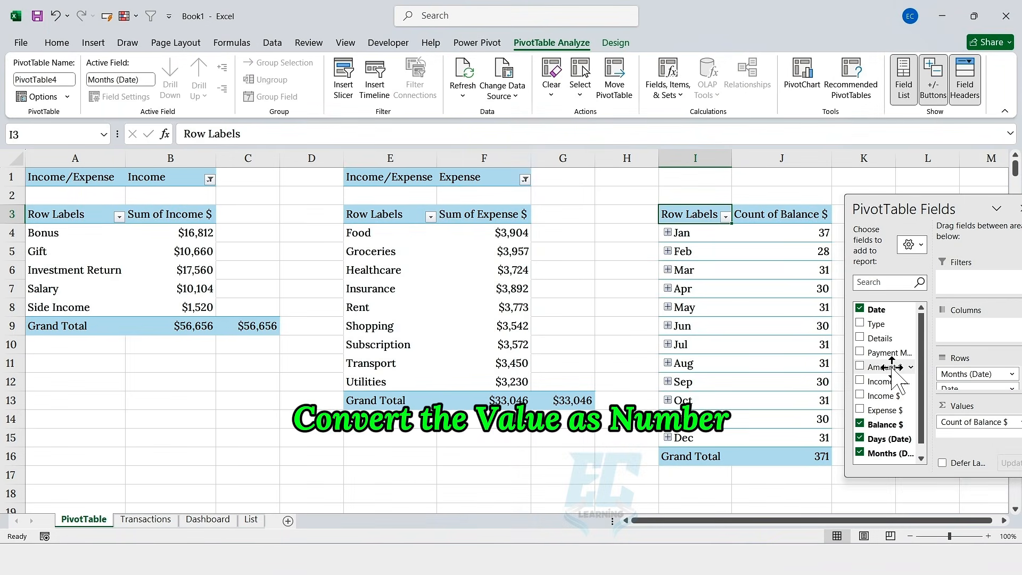
Step: Group the date rows of the pivot table at I3 by Months only, leaving out Days
{"action": "left_click", "coordinate": [817, 456]}
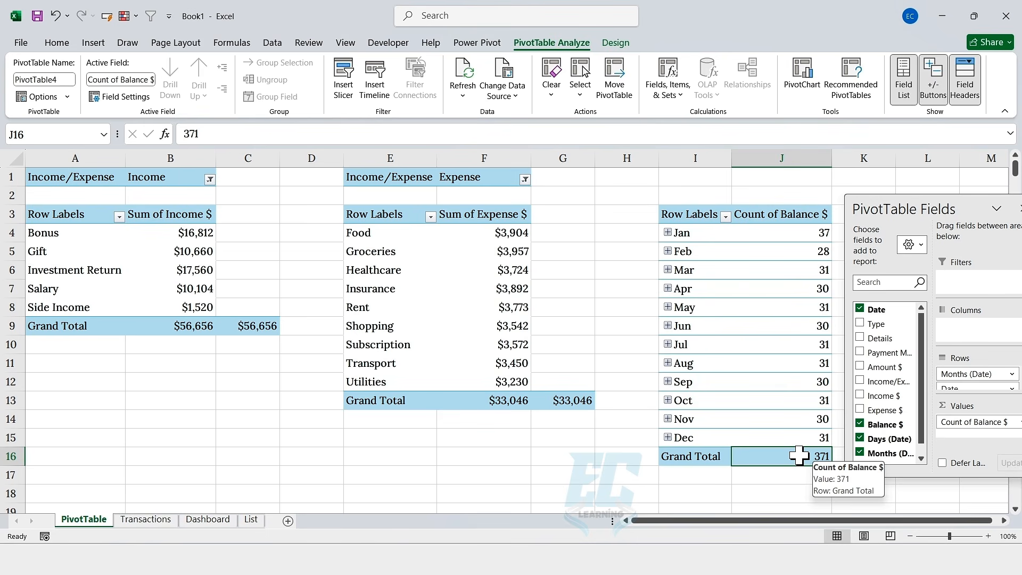
{"action": "left_click", "coordinate": [716, 233]}
{"action": "right_click", "coordinate": [705, 233]}
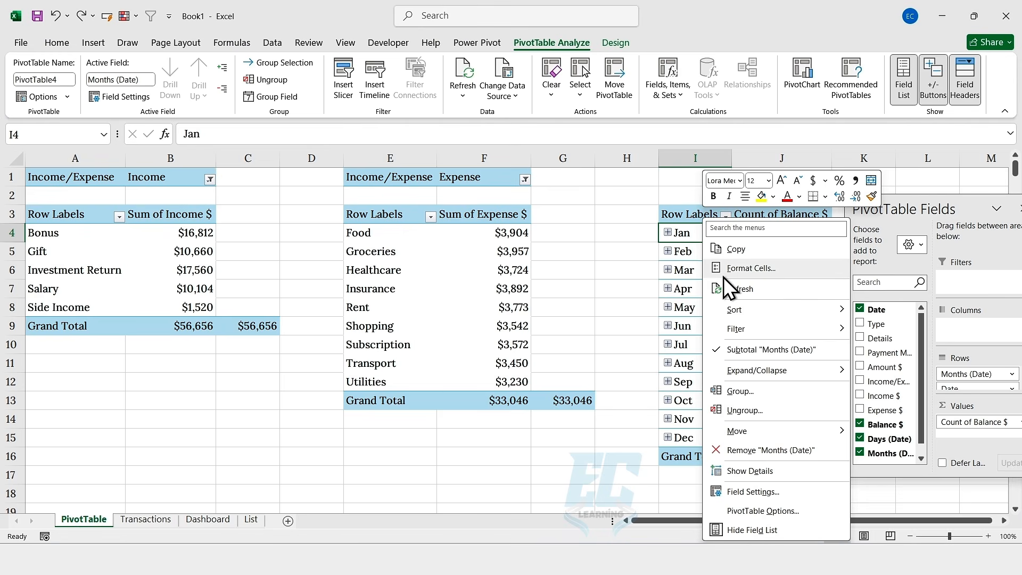
{"action": "left_click", "coordinate": [744, 392]}
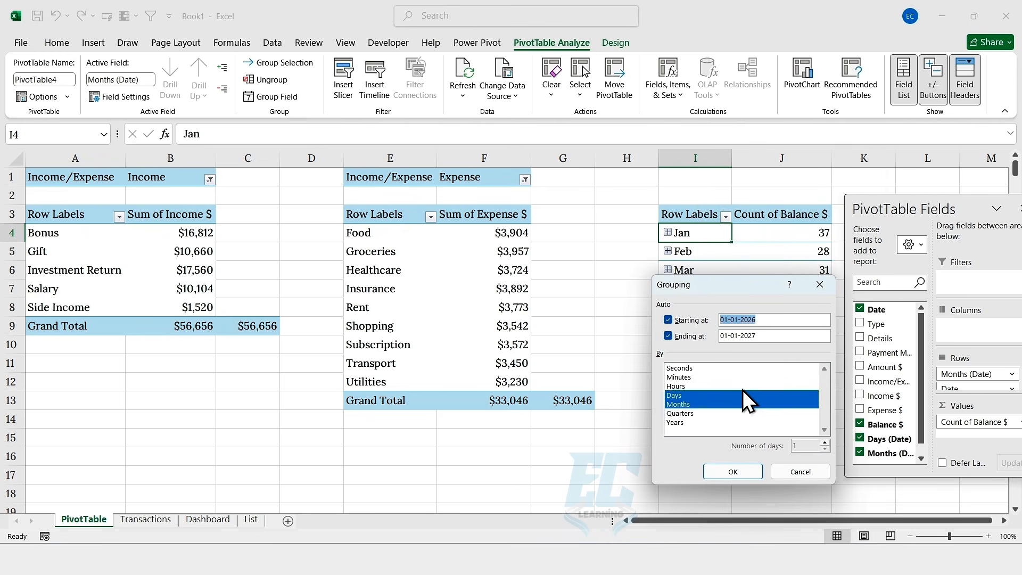
{"action": "left_click", "coordinate": [704, 394]}
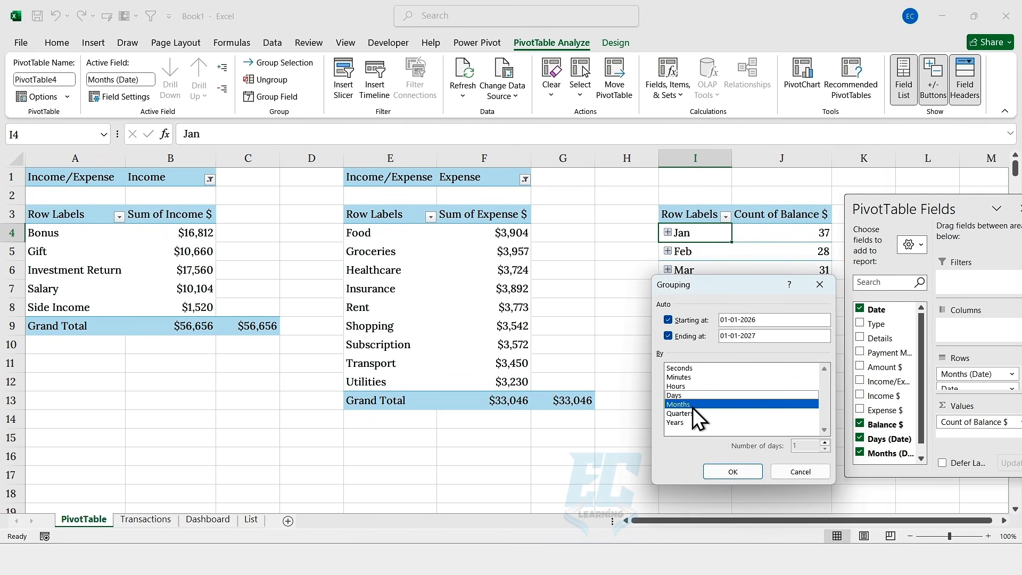
{"action": "left_click", "coordinate": [733, 471]}
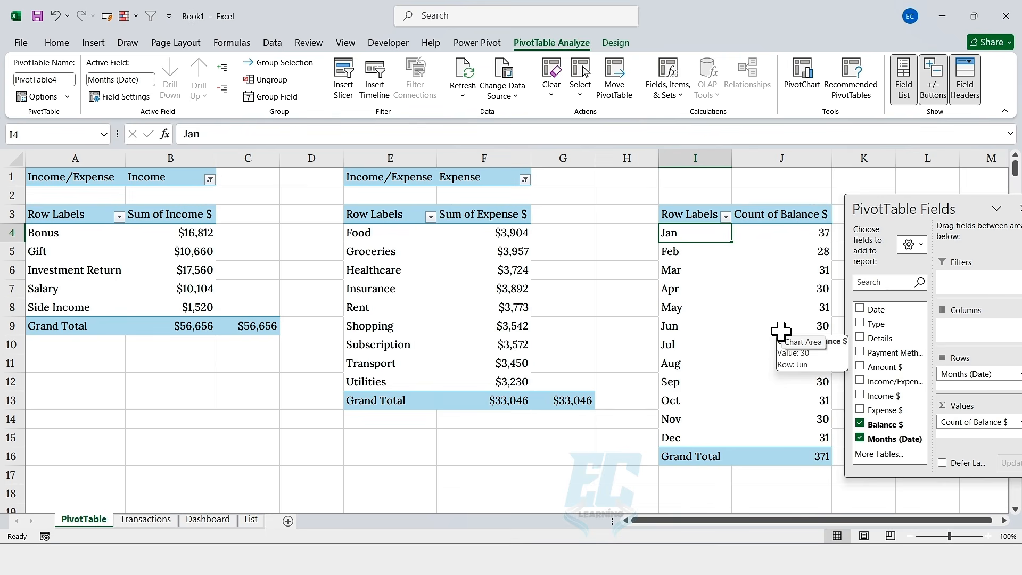
Step: Close the PivotTable field list and enter =GETPIVOTDATA("Balance $",$I$3) in K16 to reference the grand total count
{"action": "left_click_drag", "start_coordinate": [939, 202], "coordinate": [909, 205]}
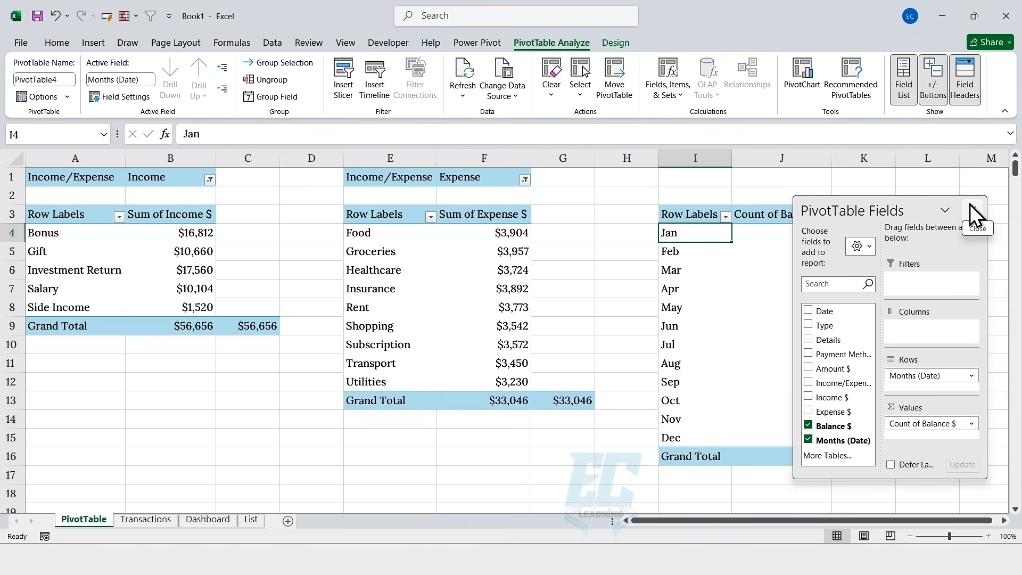
{"action": "left_click", "coordinate": [975, 210]}
{"action": "left_click", "coordinate": [864, 457]}
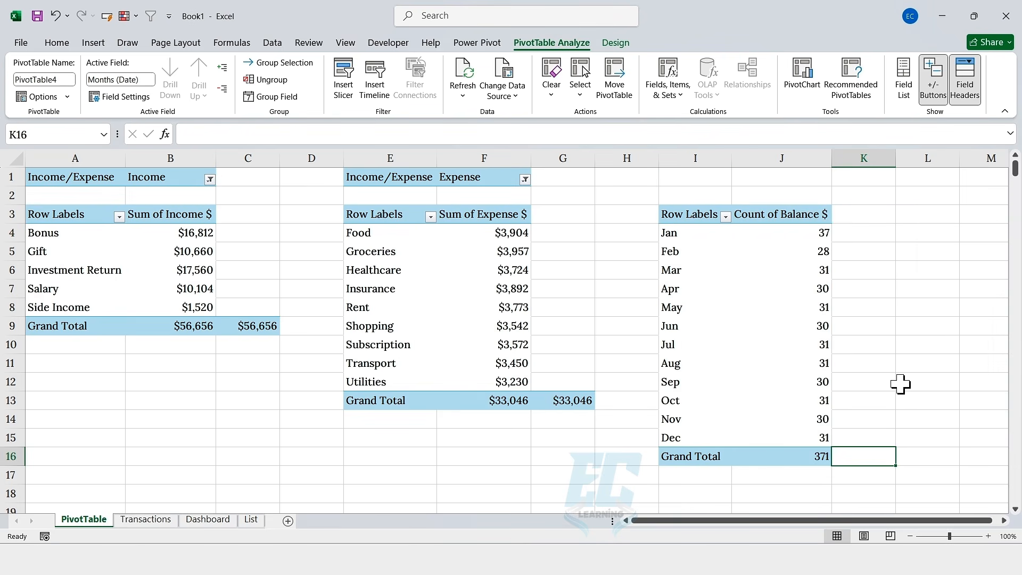
{"action": "type", "text": "="}
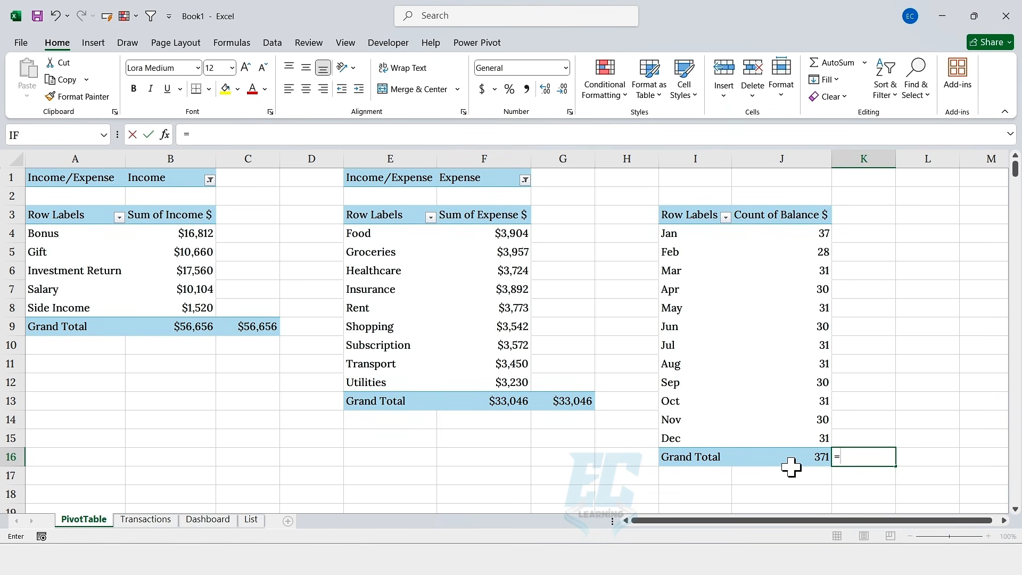
{"action": "left_click", "coordinate": [804, 459]}
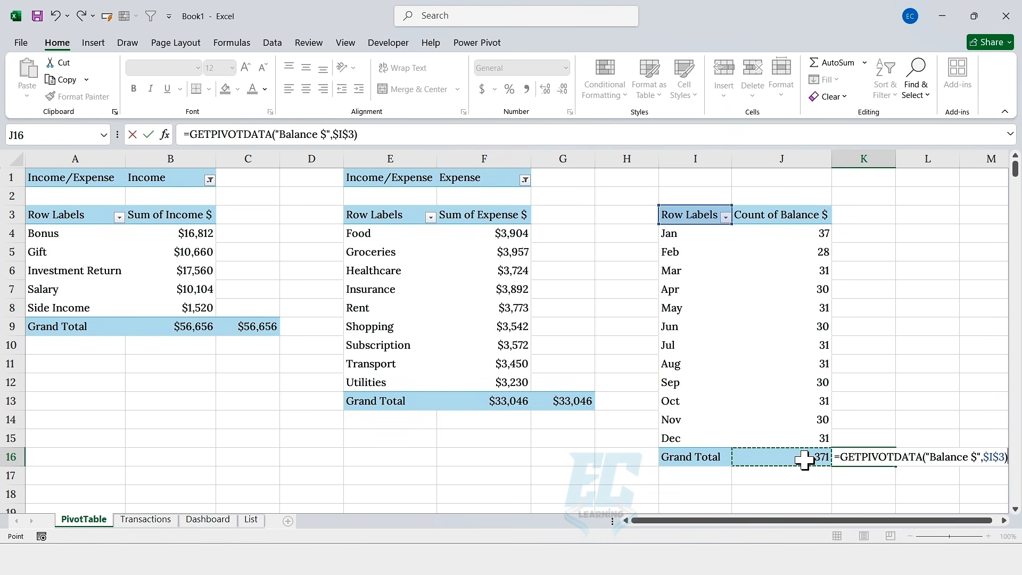
{"action": "key", "text": "Return"}
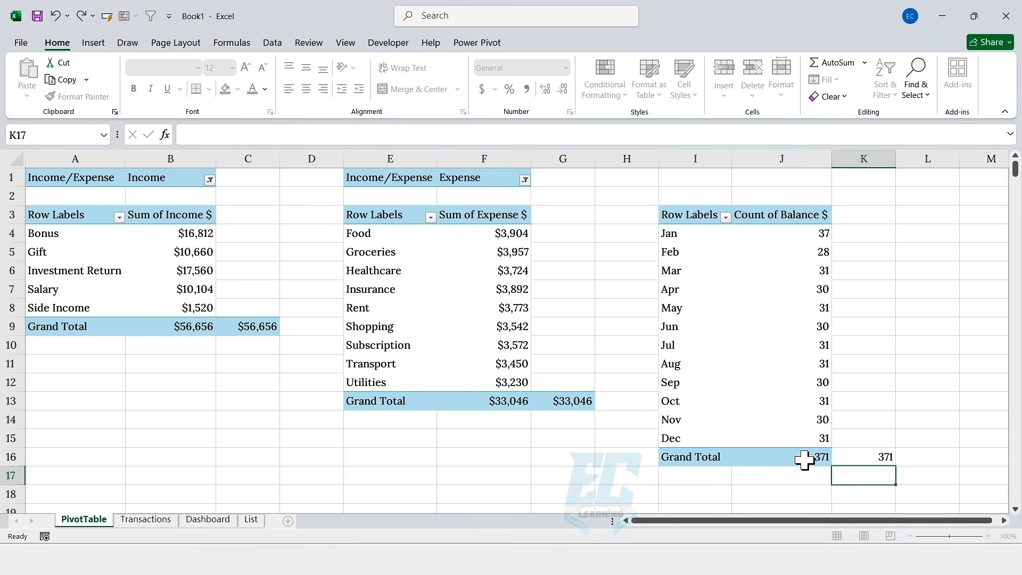
{"action": "left_click", "coordinate": [864, 456]}
Step: On the Dashboard sheet, link the Transactions card value in O4 to the count with =PivotTable!K16
{"action": "left_click", "coordinate": [223, 520]}
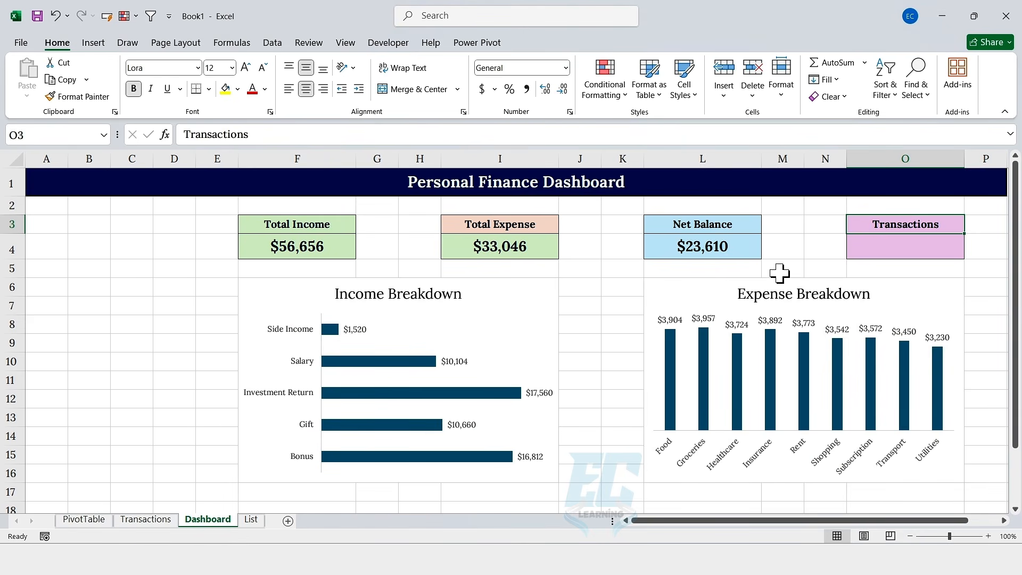
{"action": "left_click", "coordinate": [878, 249]}
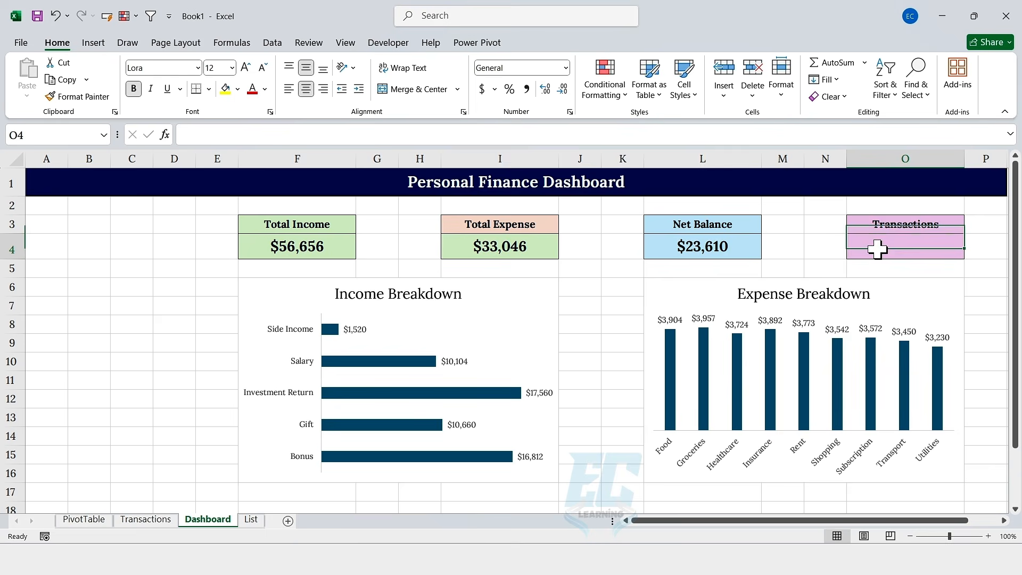
{"action": "left_click", "coordinate": [514, 136]}
{"action": "type", "text": "="}
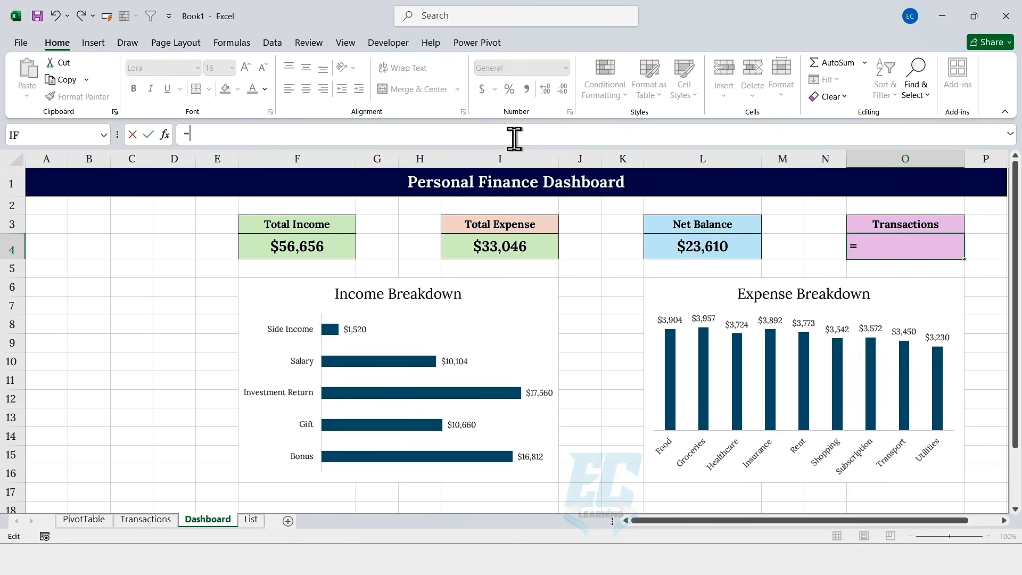
{"action": "left_click", "coordinate": [99, 519]}
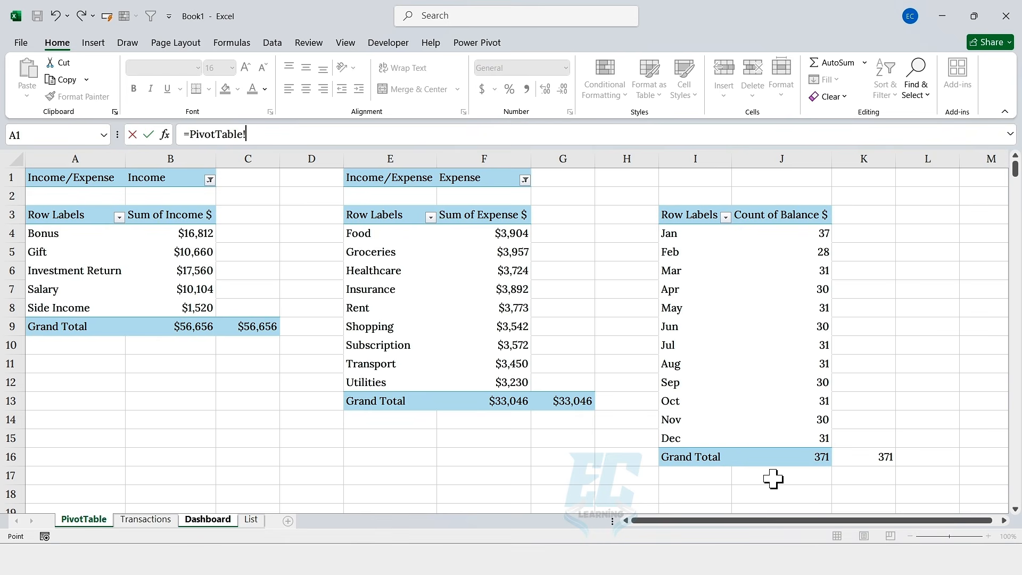
{"action": "left_click", "coordinate": [869, 458]}
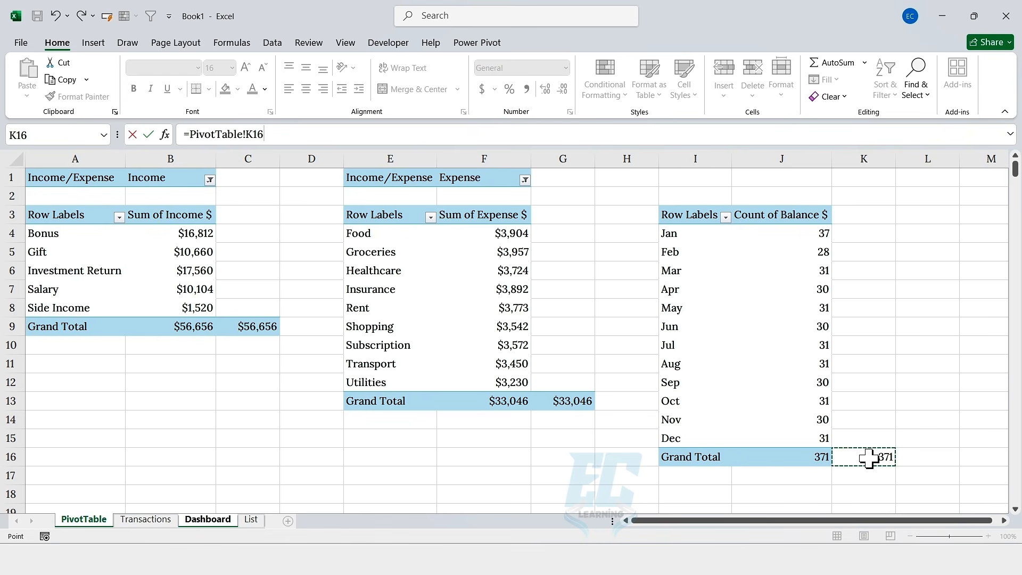
{"action": "key", "text": "Return"}
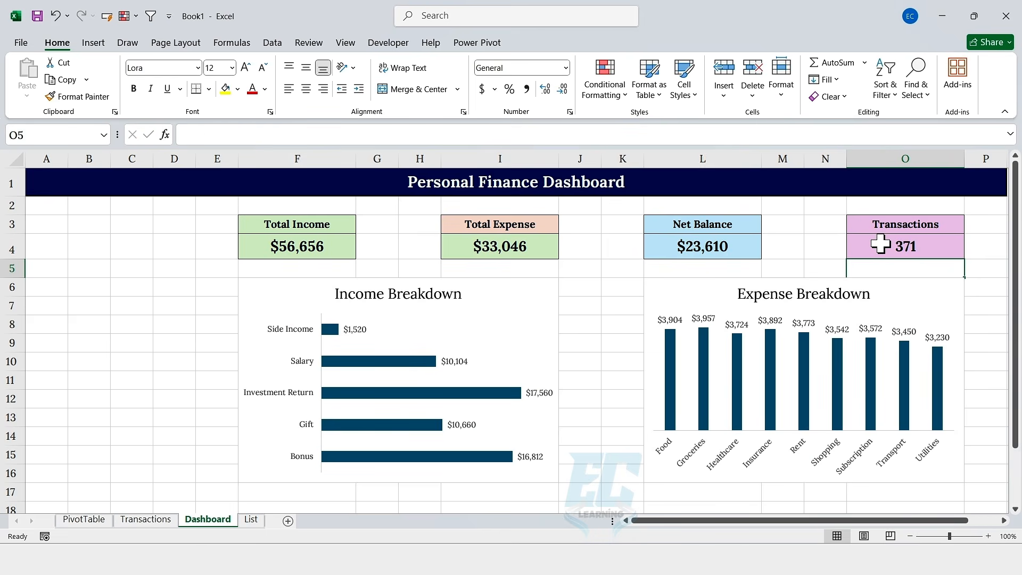
{"action": "left_click", "coordinate": [881, 244]}
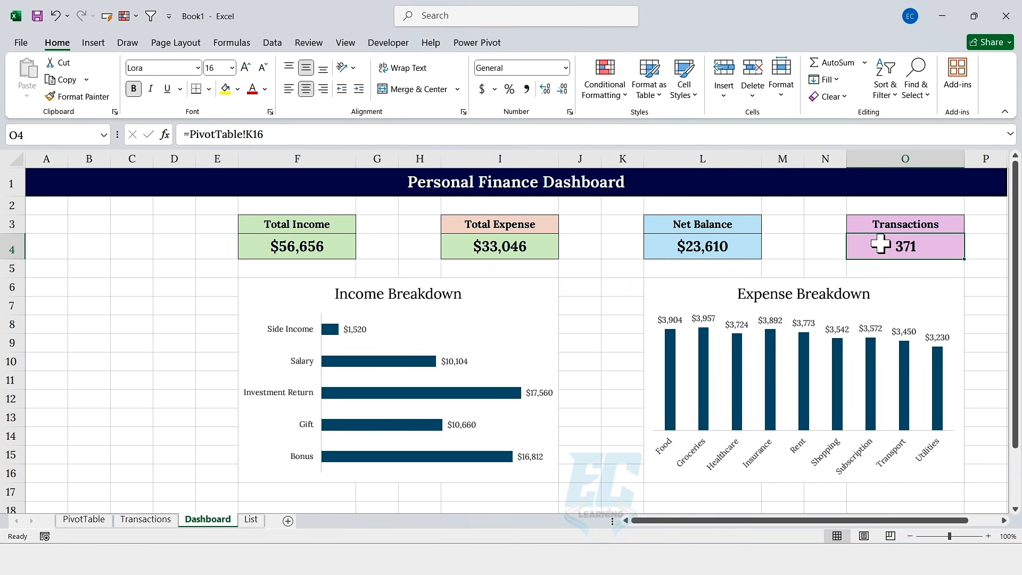
{"action": "key", "text": "ctrl+c"}
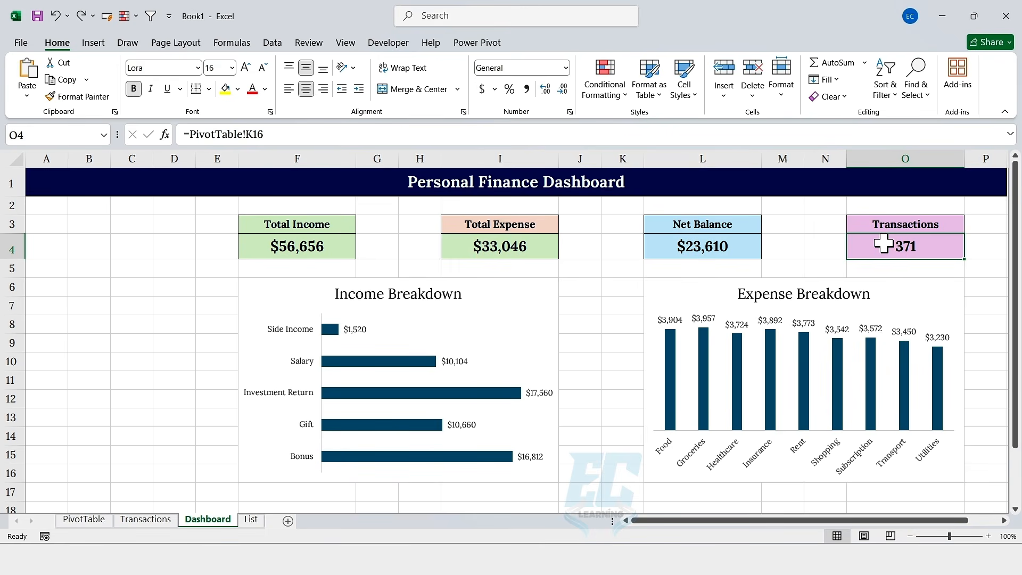
Step: Insert a Months (Date) slicer for the monthly count pivot table on the PivotTable sheet
{"action": "left_click", "coordinate": [87, 519]}
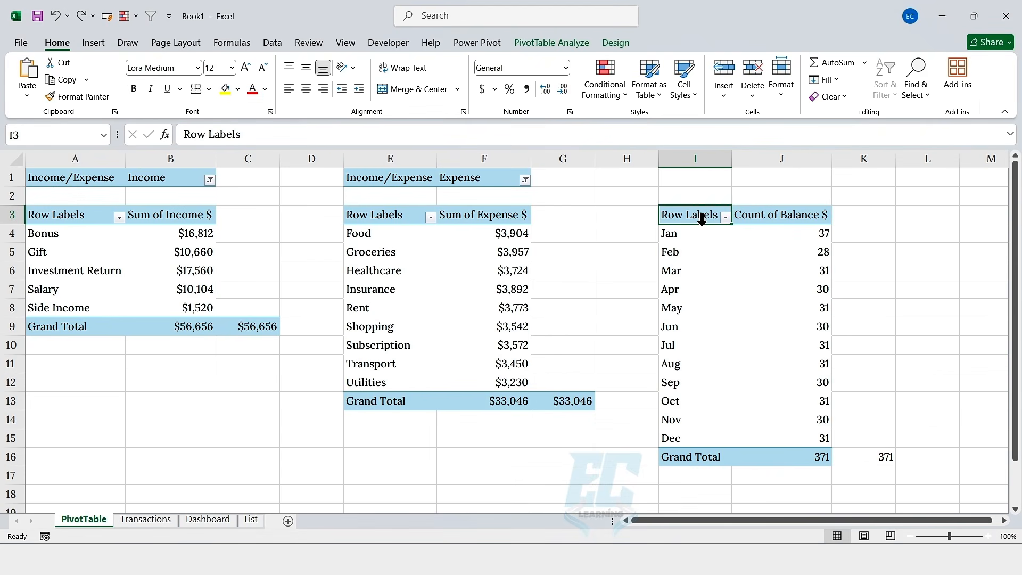
{"action": "left_click", "coordinate": [570, 48]}
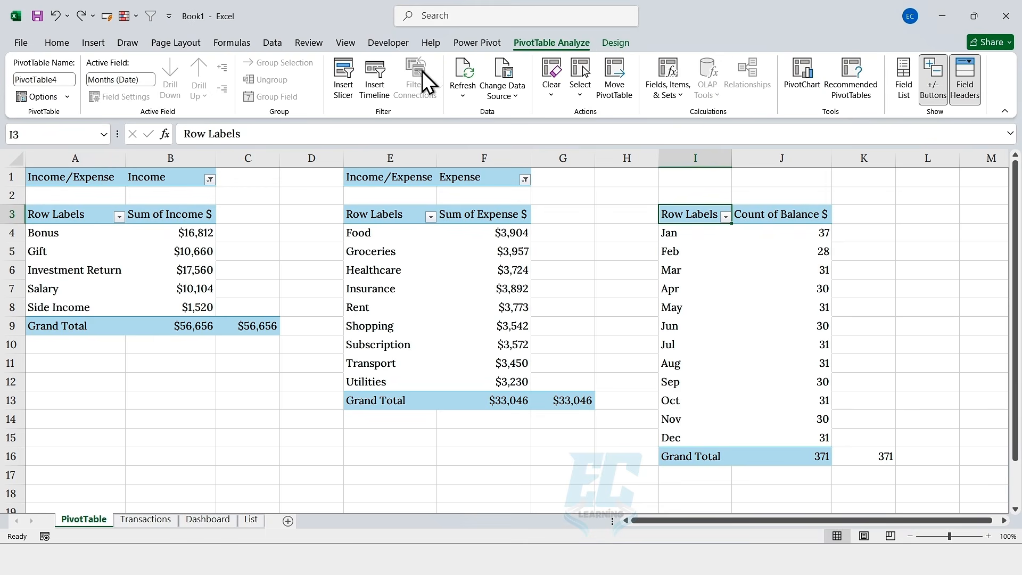
{"action": "left_click", "coordinate": [346, 74]}
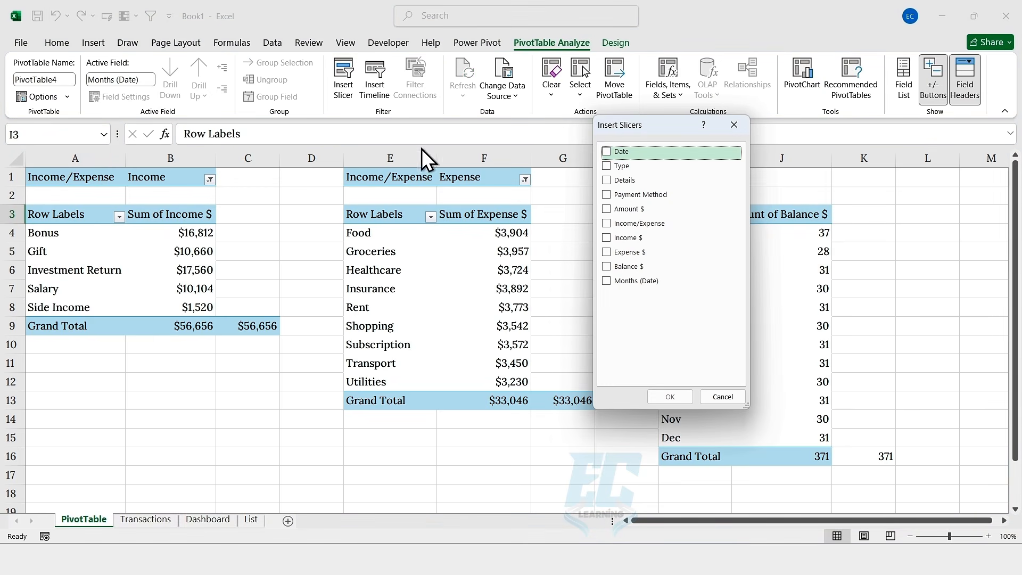
{"action": "left_click", "coordinate": [607, 282]}
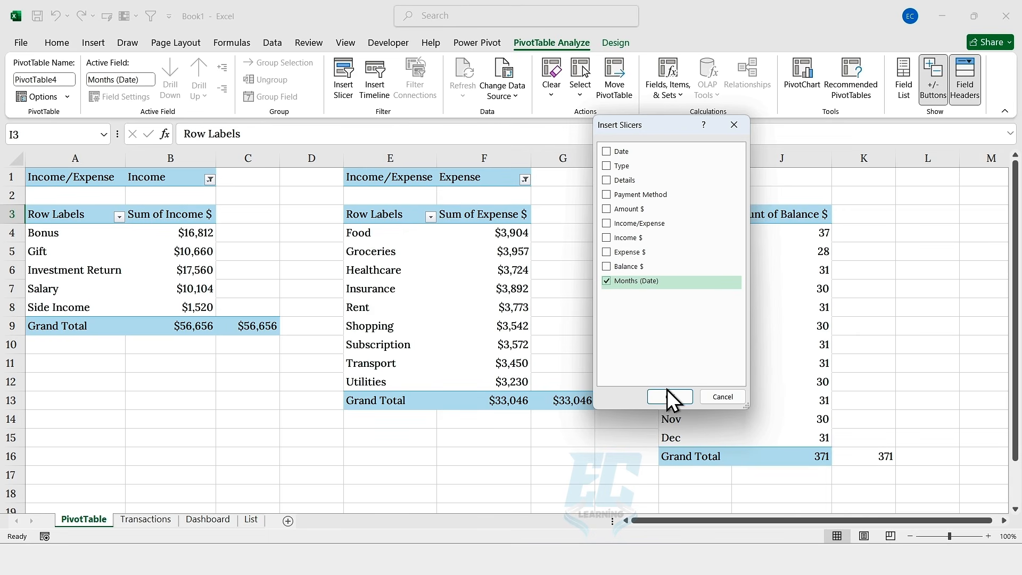
{"action": "left_click", "coordinate": [669, 396]}
Step: Move the Months (Date) slicer up to row 1 and lengthen it to fit all months from Jan to Dec
{"action": "left_click_drag", "start_coordinate": [551, 270], "coordinate": [573, 180]}
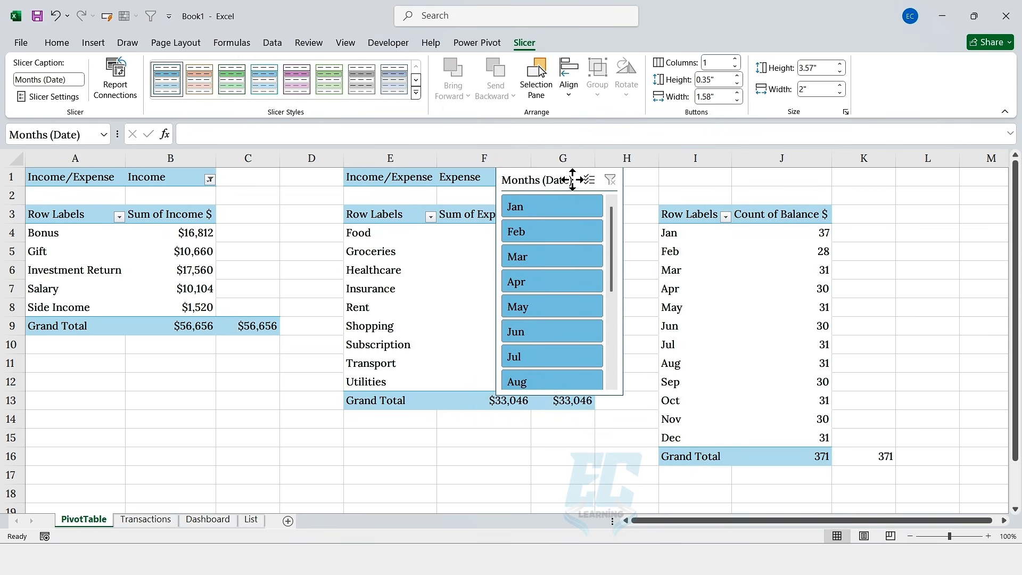
{"action": "left_click_drag", "start_coordinate": [560, 395], "coordinate": [562, 419]}
{"action": "left_click", "coordinate": [670, 443]}
{"action": "scroll", "coordinate": [670, 443], "scroll_direction": "up", "scroll_amount": 2}
{"action": "left_click", "coordinate": [558, 493]}
{"action": "left_click_drag", "start_coordinate": [559, 494], "coordinate": [560, 499]}
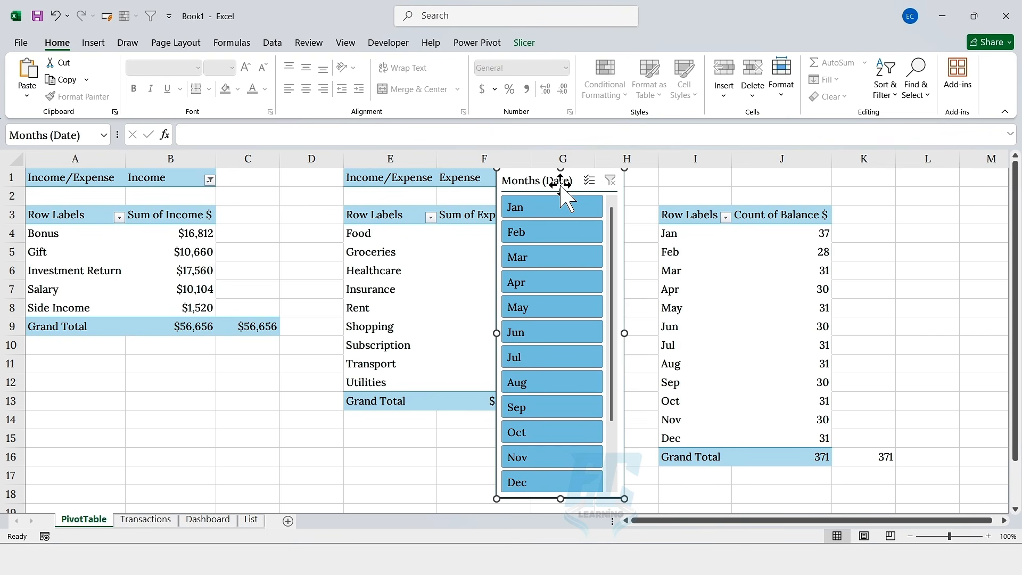
Step: Cut the Months (Date) slicer from the PivotTable sheet and paste it on the Dashboard sheet at B2
{"action": "key", "text": "Delete"}
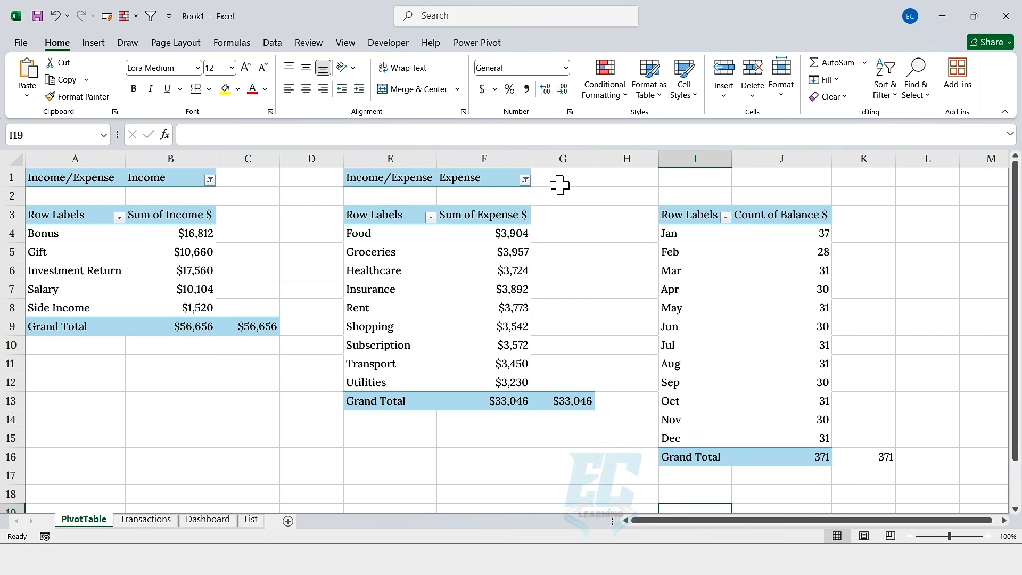
{"action": "left_click", "coordinate": [218, 524]}
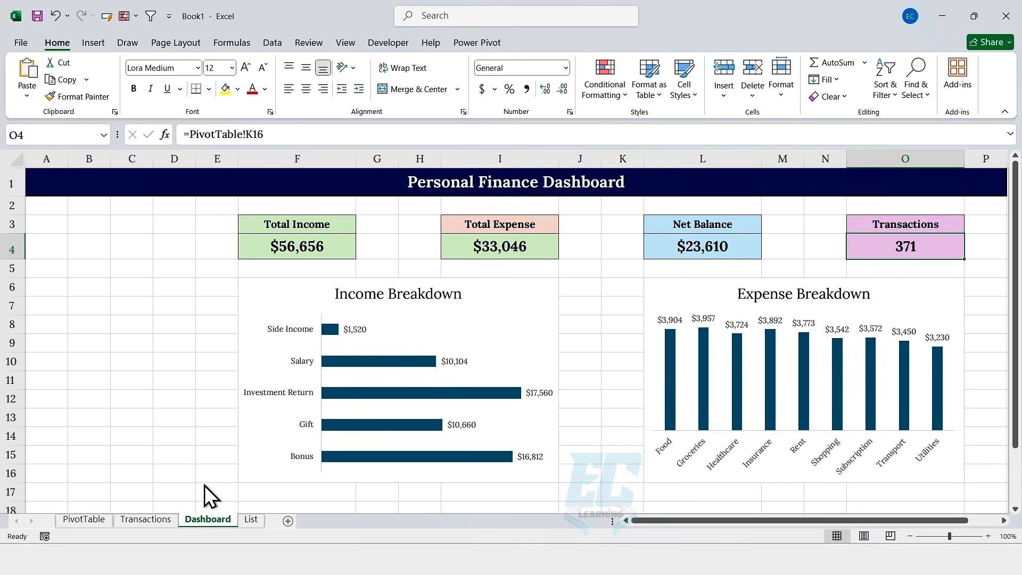
{"action": "left_click", "coordinate": [88, 210]}
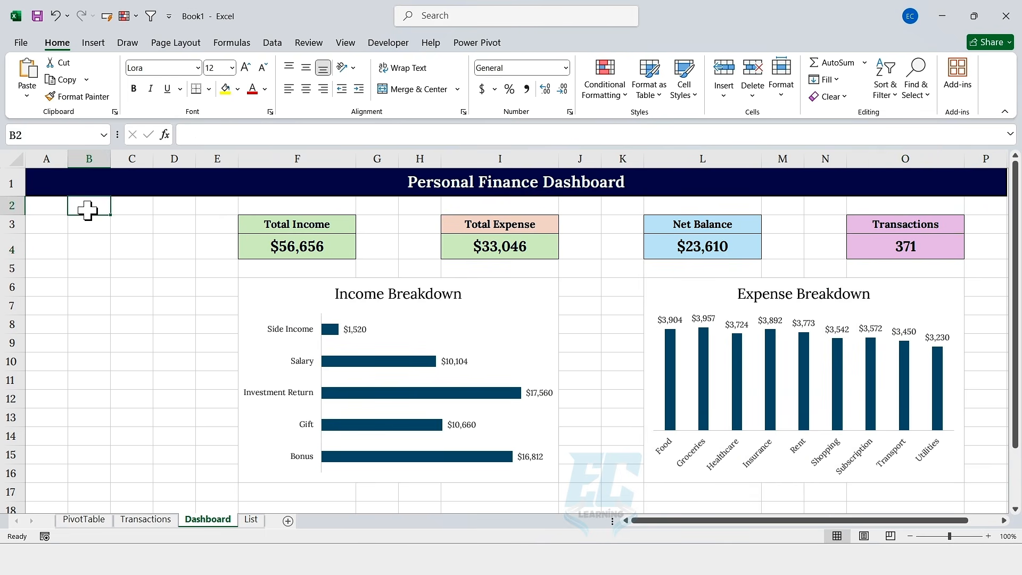
{"action": "key", "text": "ctrl+v"}
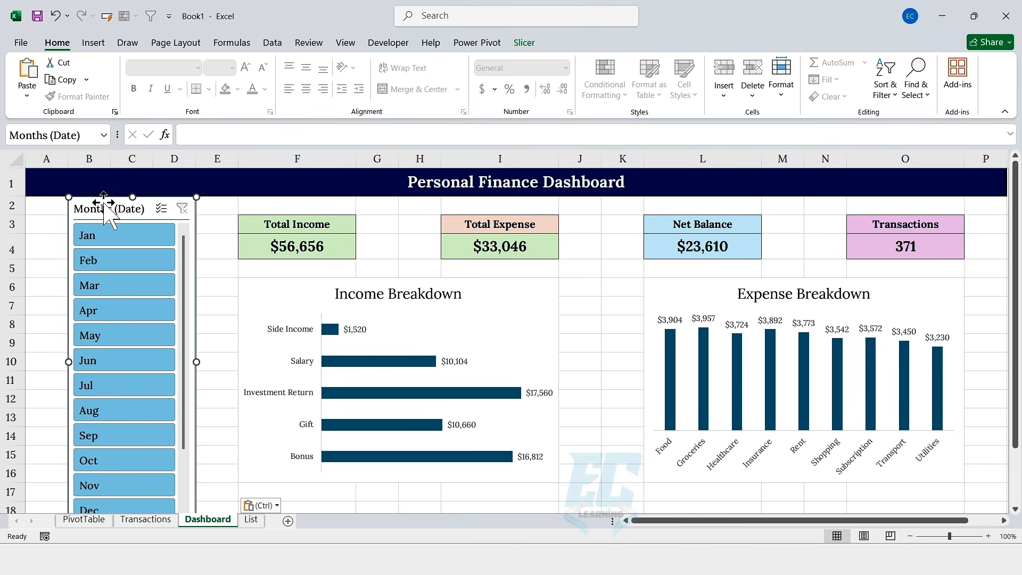
Step: Connect the Months (Date) slicer to PivotTable1 and PivotTable3 in addition to PivotTable4 through its report connections
{"action": "right_click", "coordinate": [105, 203]}
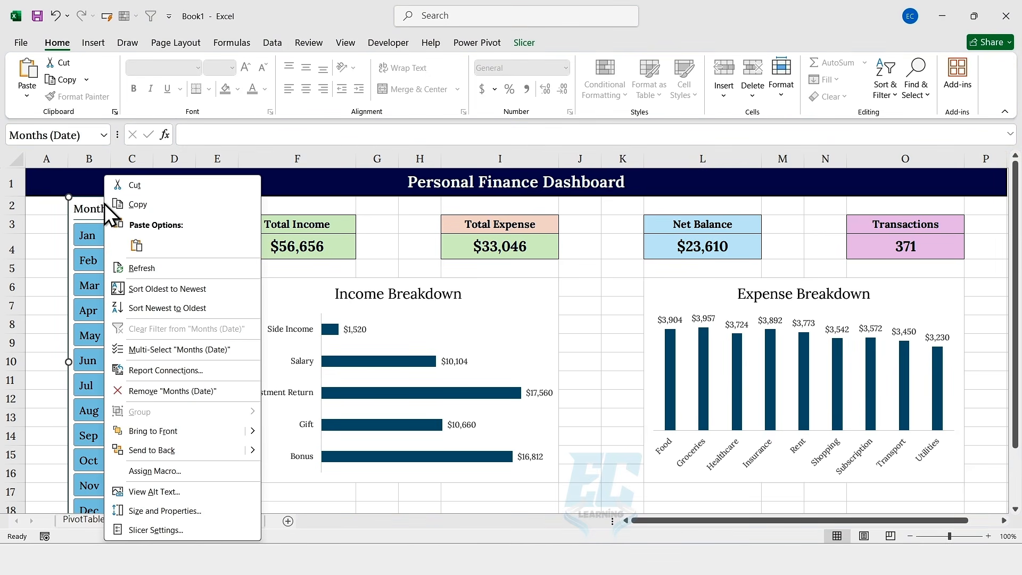
{"action": "left_click", "coordinate": [171, 371]}
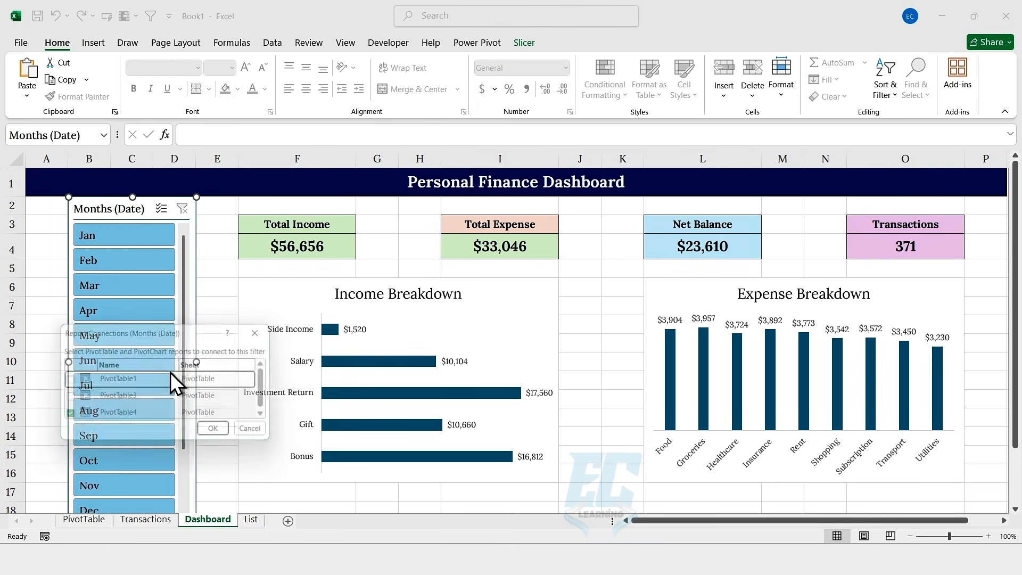
{"action": "left_click", "coordinate": [69, 382]}
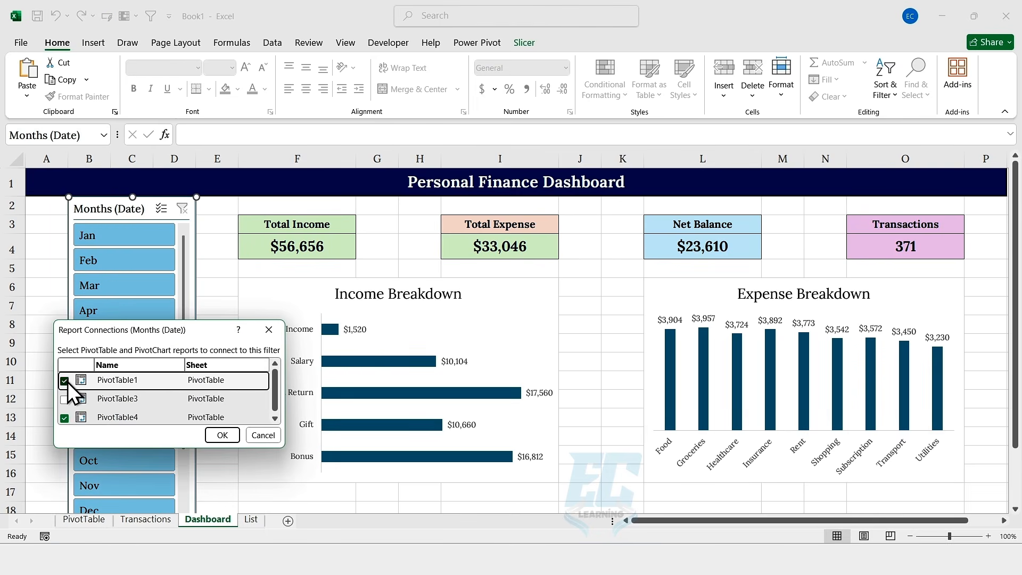
{"action": "left_click", "coordinate": [68, 401]}
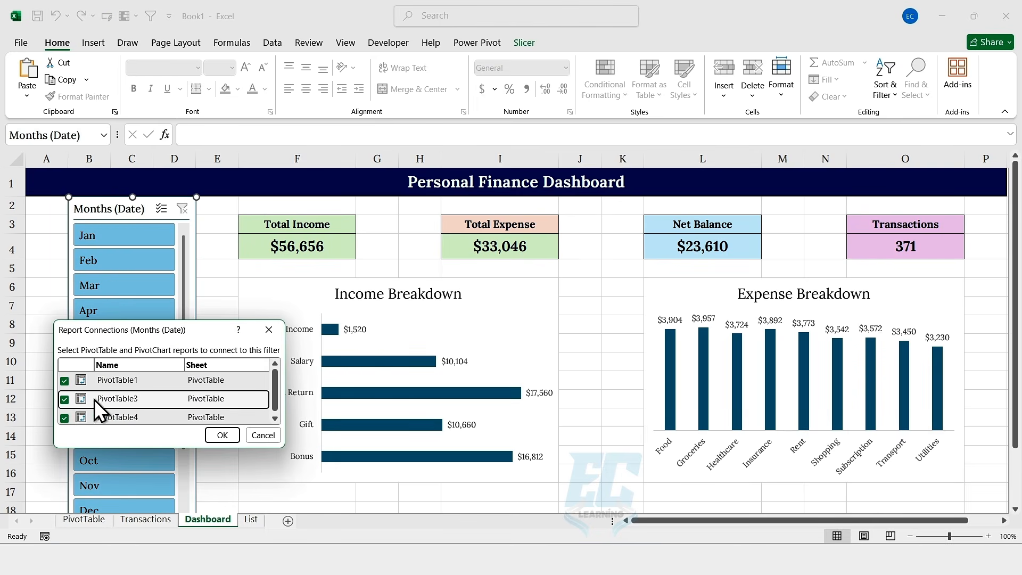
{"action": "left_click", "coordinate": [220, 435]}
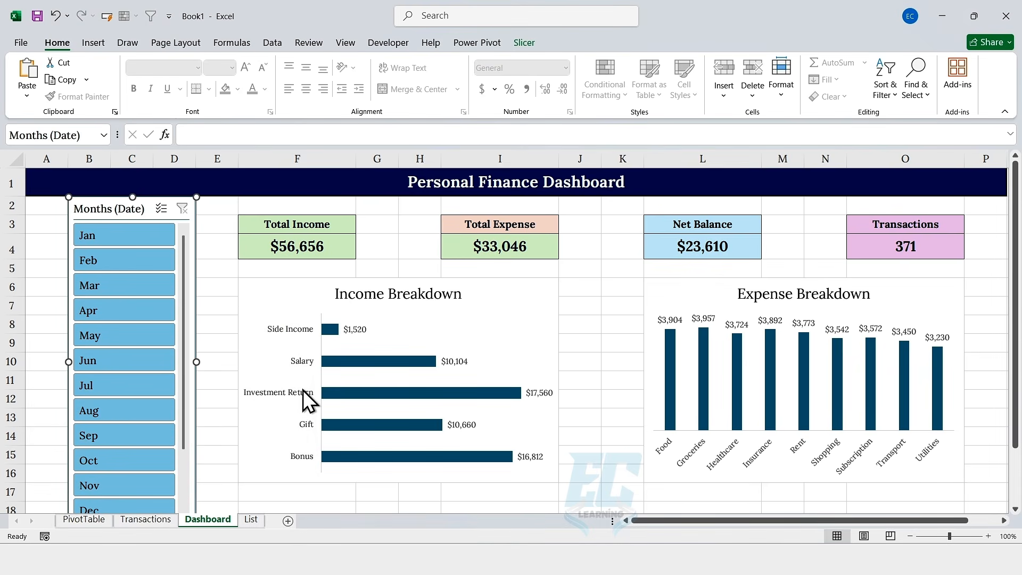
Step: Set the gap width of the bars in the Income Breakdown chart to 80%
{"action": "right_click", "coordinate": [334, 327]}
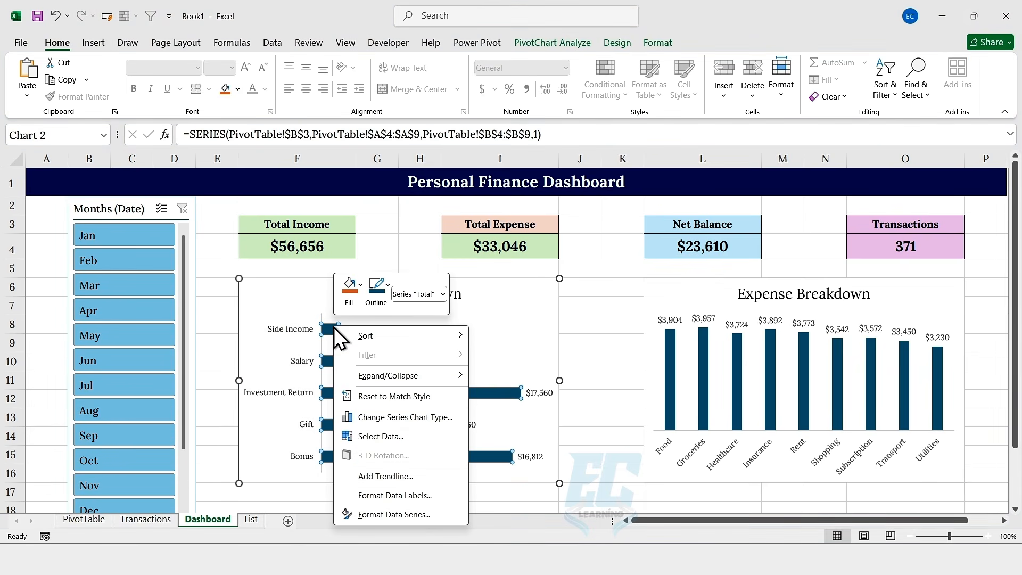
{"action": "left_click", "coordinate": [376, 512]}
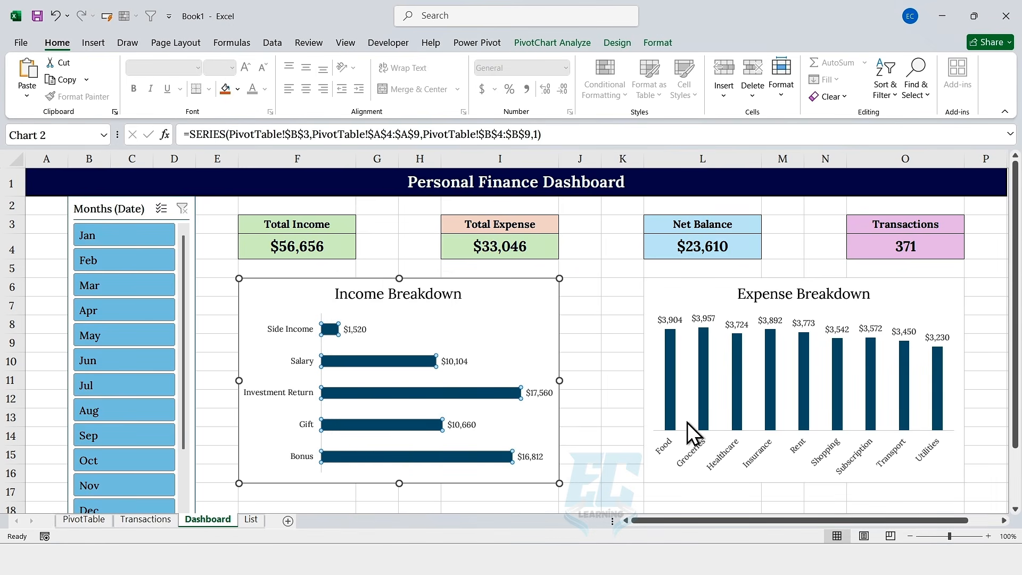
{"action": "left_click", "coordinate": [953, 370]}
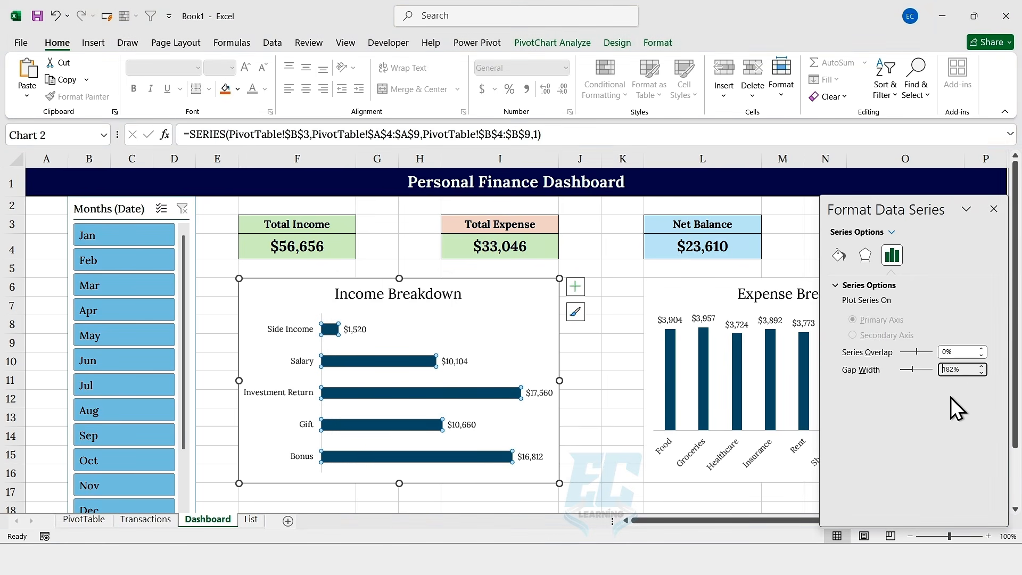
{"action": "key", "text": "Delete"}
{"action": "key", "text": "Delete"}
{"action": "key", "text": "Delete"}
{"action": "key", "text": "Delete"}
{"action": "type", "text": "80"}
{"action": "key", "text": "Return"}
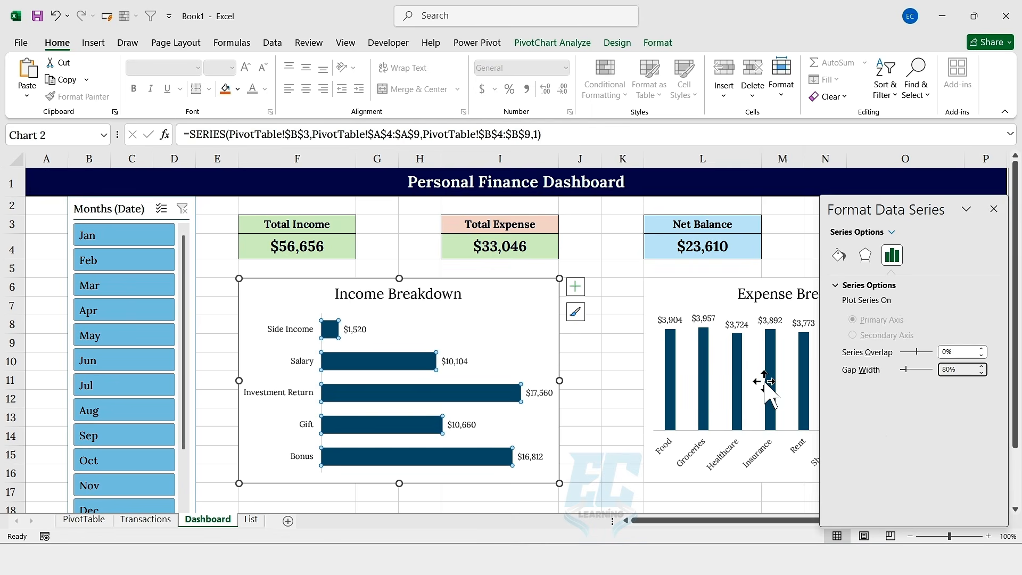
Step: Set the gap width of the columns in the Expense Breakdown chart to 80% and close the series formatting
{"action": "right_click", "coordinate": [671, 352]}
{"action": "key", "text": "Escape"}
{"action": "left_click", "coordinate": [945, 370]}
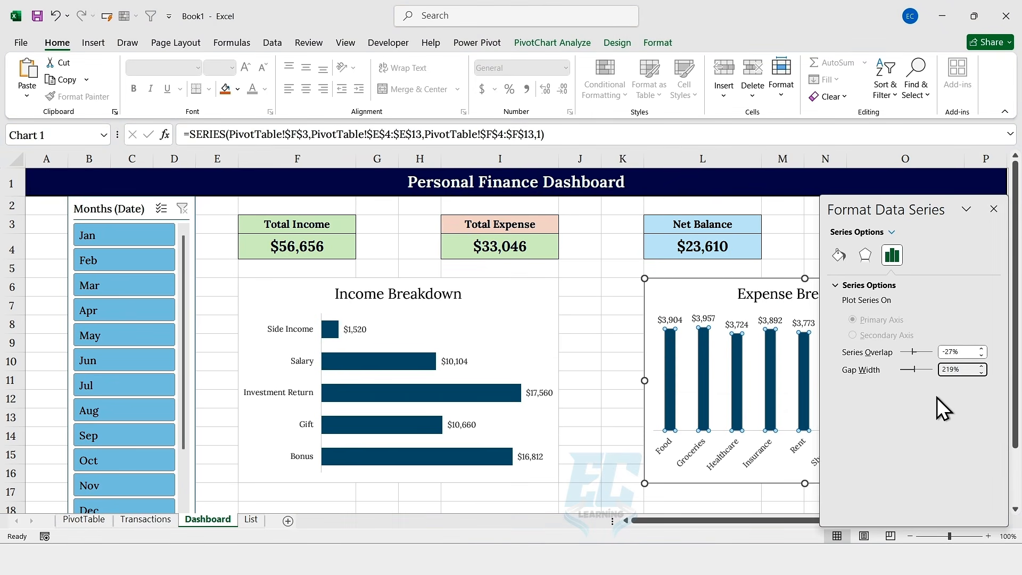
{"action": "type", "text": "80"}
{"action": "key", "text": "Return"}
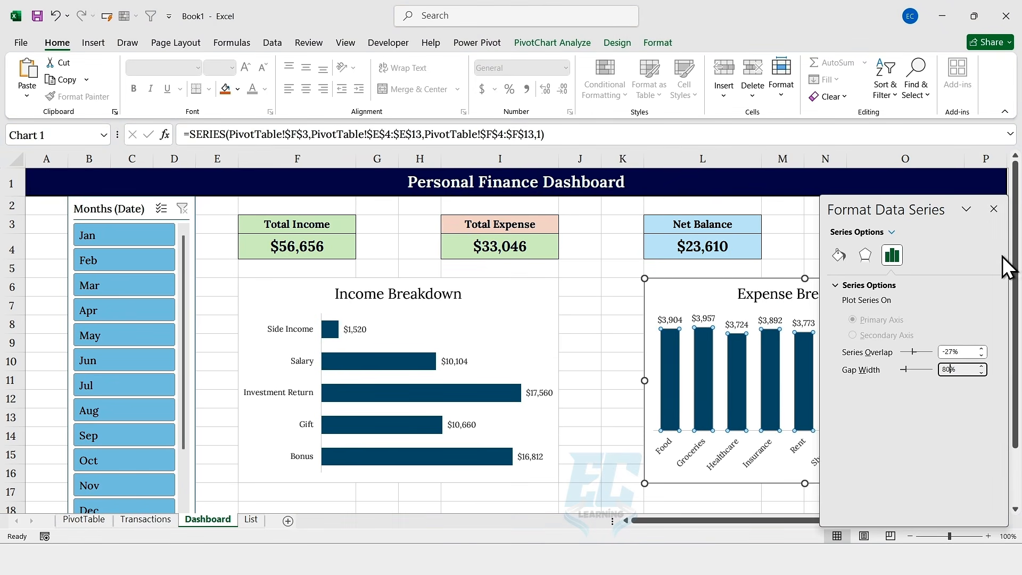
{"action": "left_click", "coordinate": [994, 209]}
{"action": "left_click", "coordinate": [588, 264]}
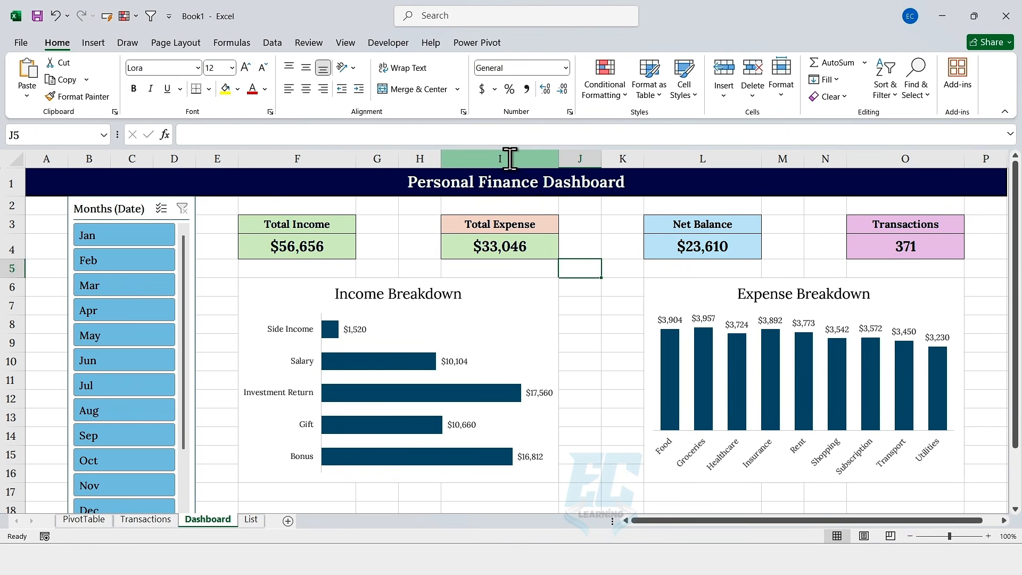
Step: Hide the gridlines on the Dashboard sheet
{"action": "left_click", "coordinate": [353, 44]}
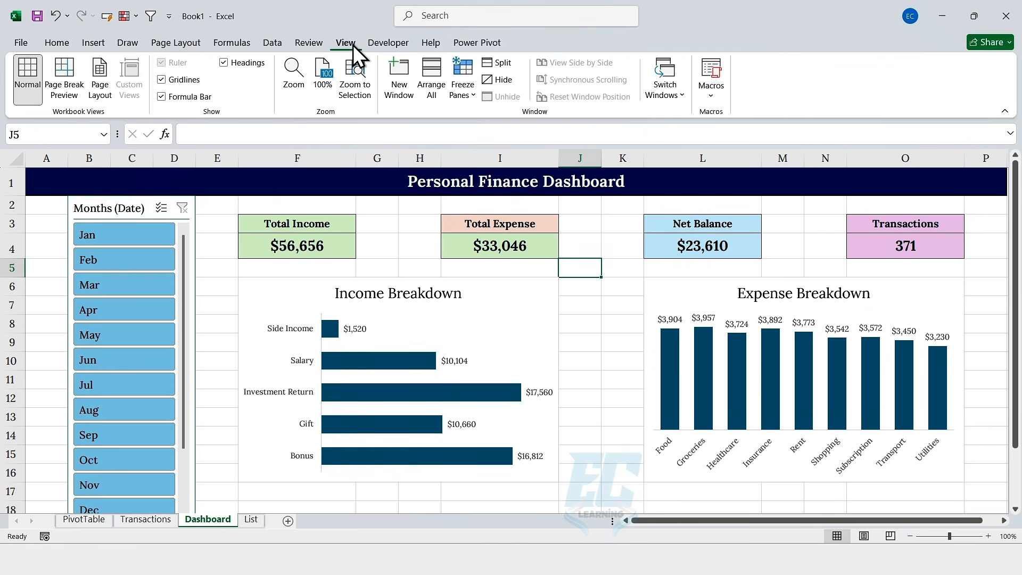
{"action": "left_click", "coordinate": [161, 80]}
{"action": "left_click", "coordinate": [536, 290]}
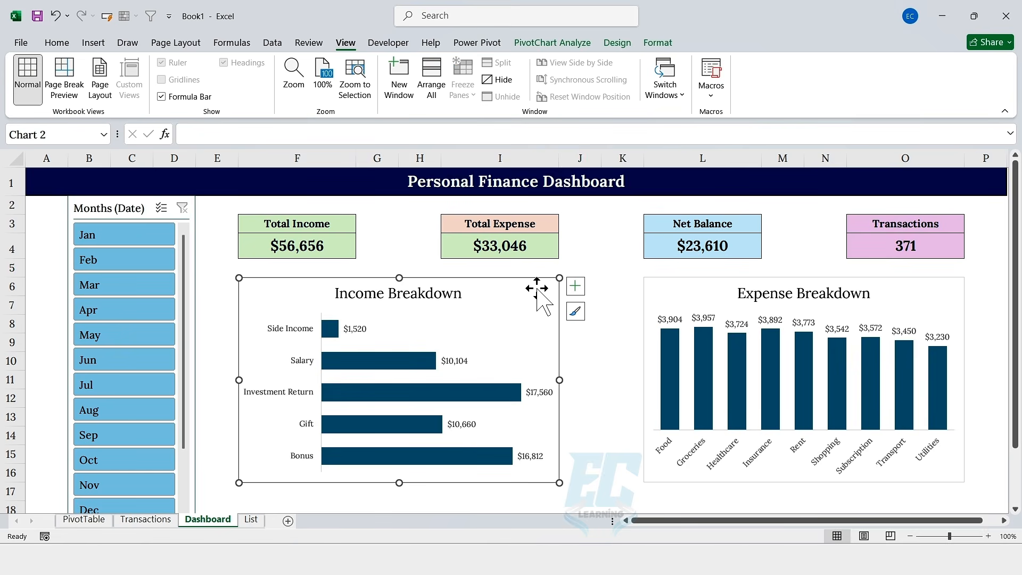
Step: Test the Months (Date) slicer by filtering the dashboard to Jan, Feb and Mar in turn, and clear the filter
{"action": "left_click", "coordinate": [136, 242]}
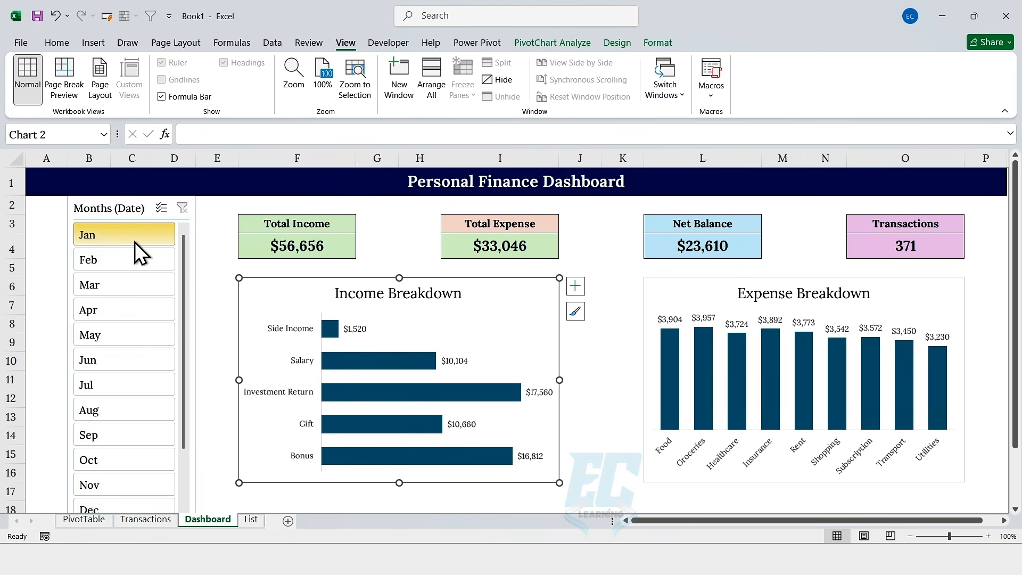
{"action": "left_click", "coordinate": [137, 258]}
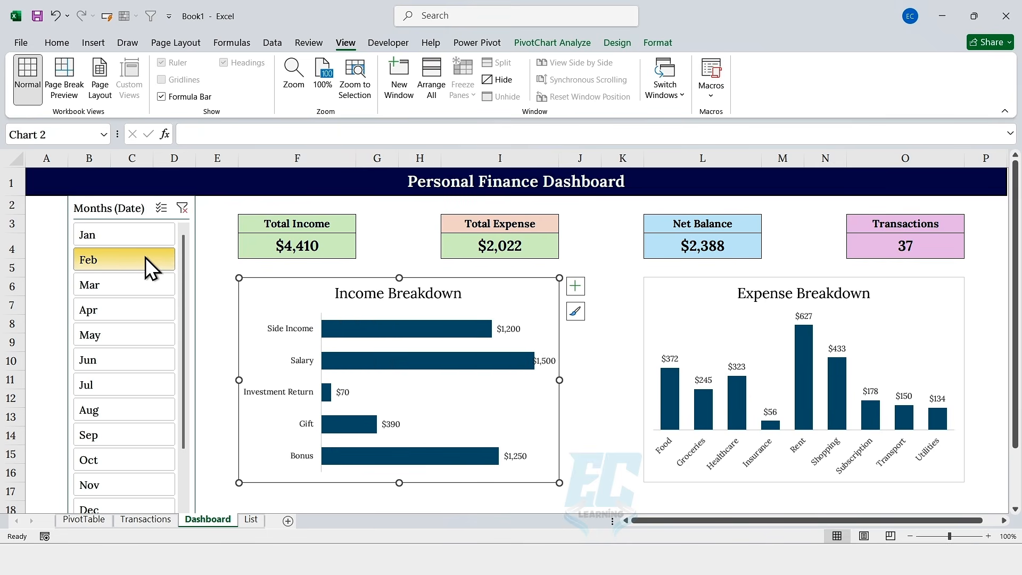
{"action": "left_click", "coordinate": [152, 279]}
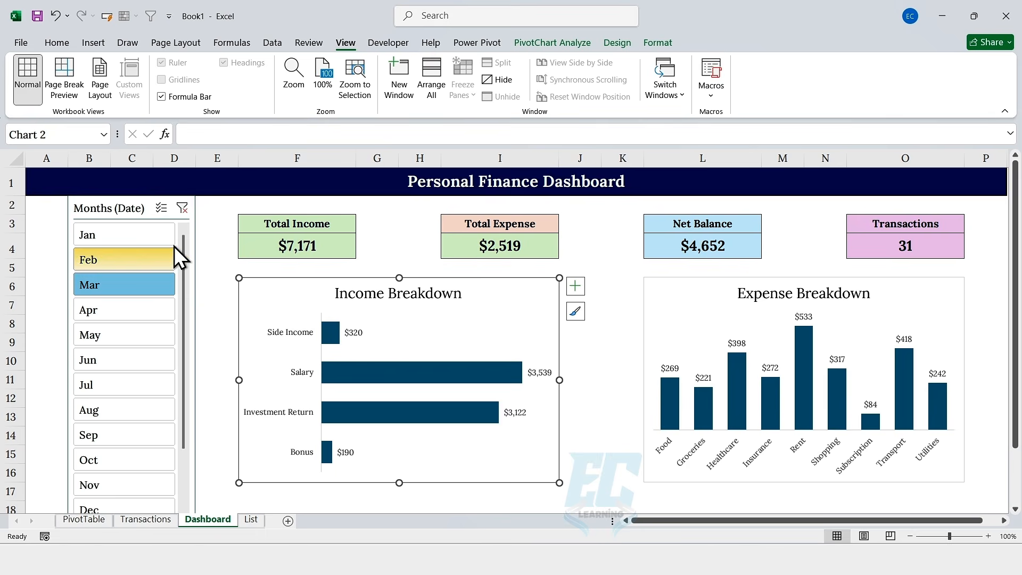
{"action": "left_click", "coordinate": [179, 206]}
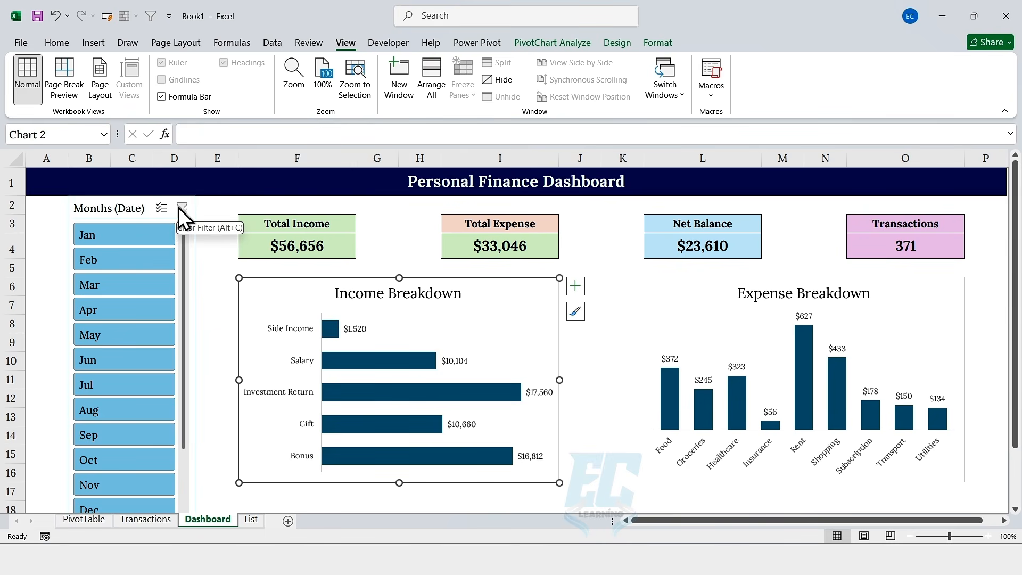
Step: On the Transactions sheet, go to the end of the data and select the empty row range A373:I373 where new entries go
{"action": "left_click", "coordinate": [146, 519]}
{"action": "scroll", "coordinate": [394, 332], "scroll_direction": "down", "scroll_amount": 20}
{"action": "scroll", "coordinate": [394, 333], "scroll_direction": "down", "scroll_amount": 7}
{"action": "left_click_drag", "start_coordinate": [59, 307], "coordinate": [783, 305]}
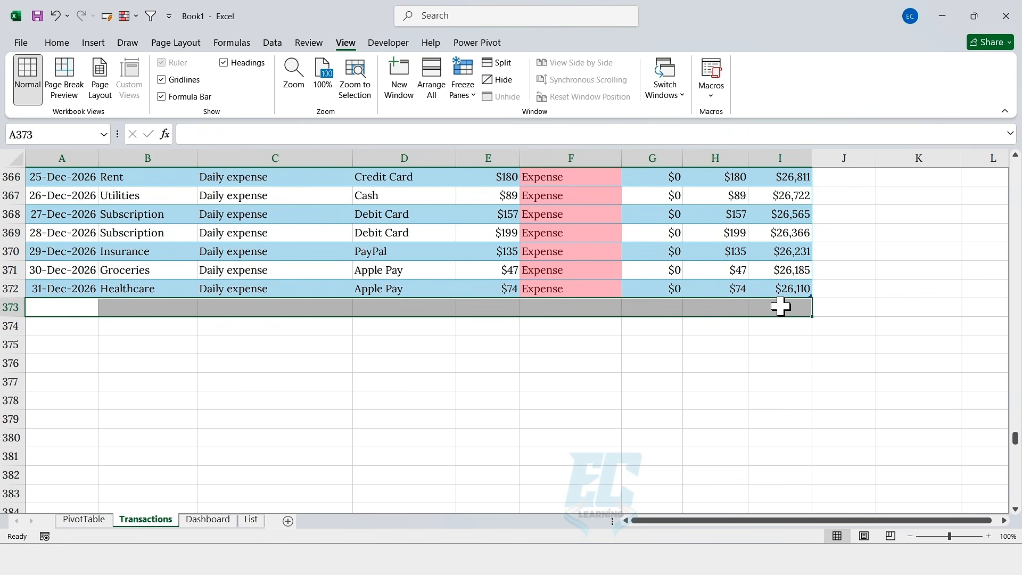
Step: Return to the Dashboard sheet and refresh all of the workbook's data connections and pivot tables
{"action": "left_click", "coordinate": [204, 520]}
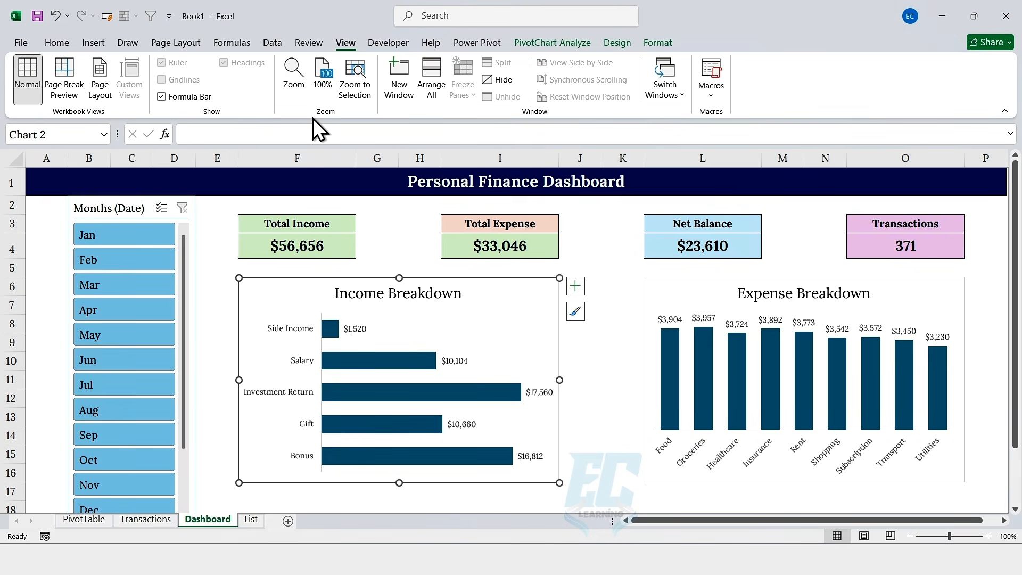
{"action": "left_click", "coordinate": [277, 46]}
{"action": "left_click", "coordinate": [265, 68]}
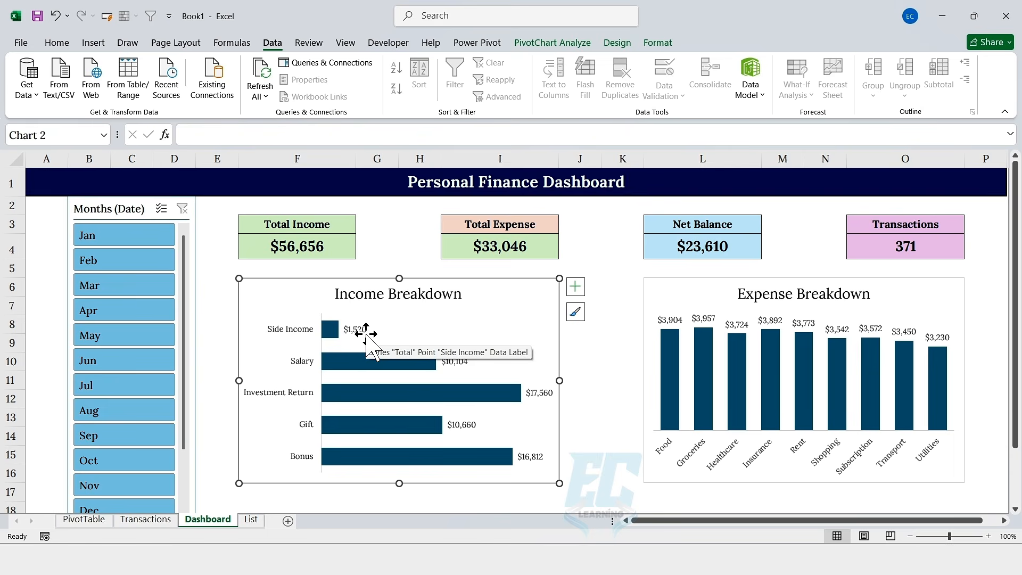
Step: Check the refreshed dashboard by filtering it to Jan, Feb and Mar in turn, and remove the month filter
{"action": "left_click", "coordinate": [151, 238]}
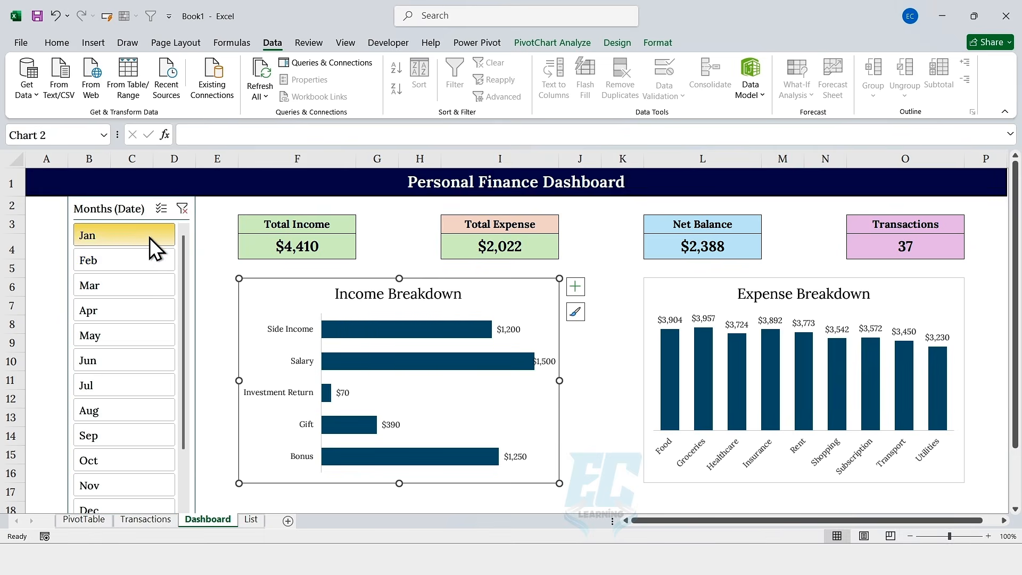
{"action": "left_click", "coordinate": [135, 261]}
{"action": "left_click", "coordinate": [132, 286]}
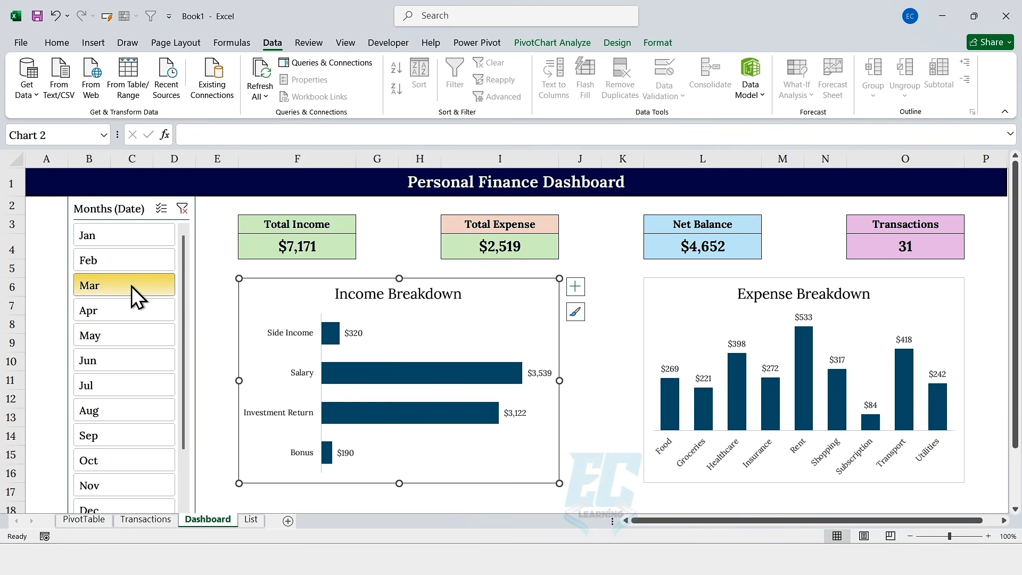
{"action": "left_click", "coordinate": [183, 211]}
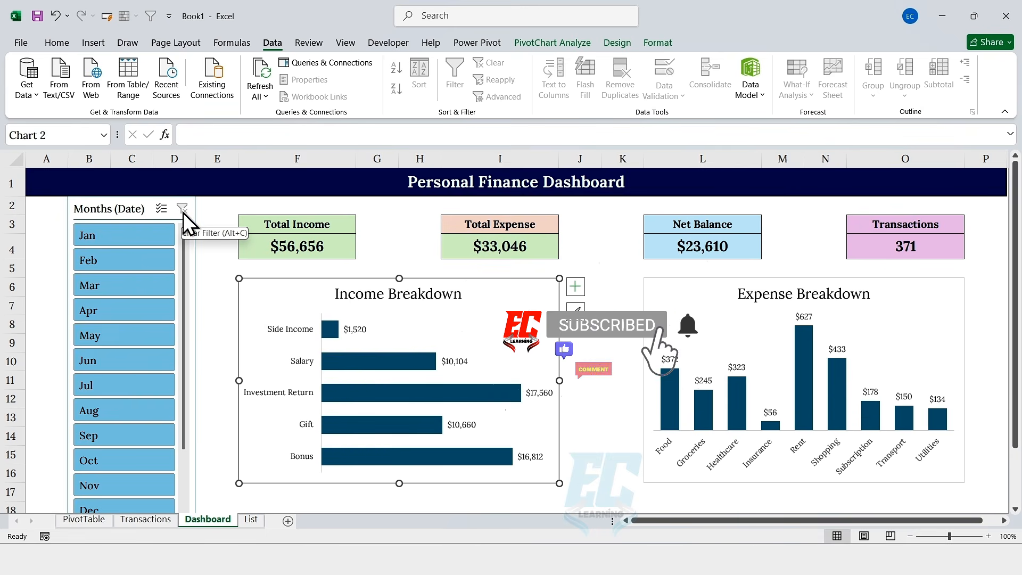